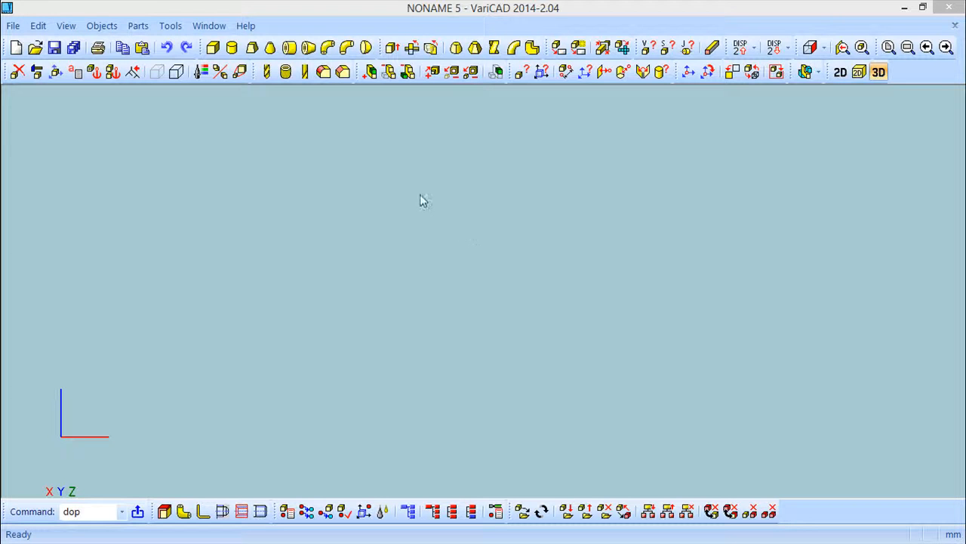
Start a new supplementary object for the bill of materials
left_click(102, 26)
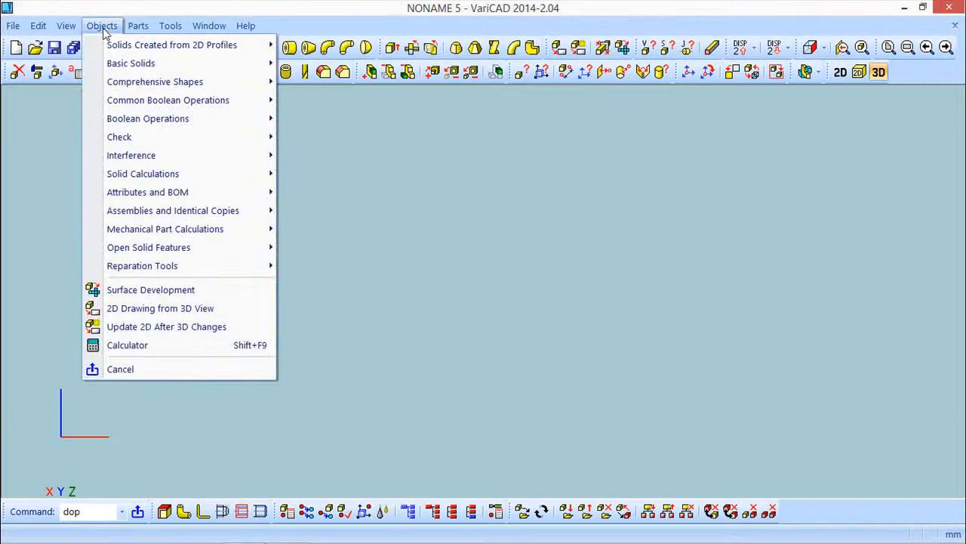
mouse_move(170, 194)
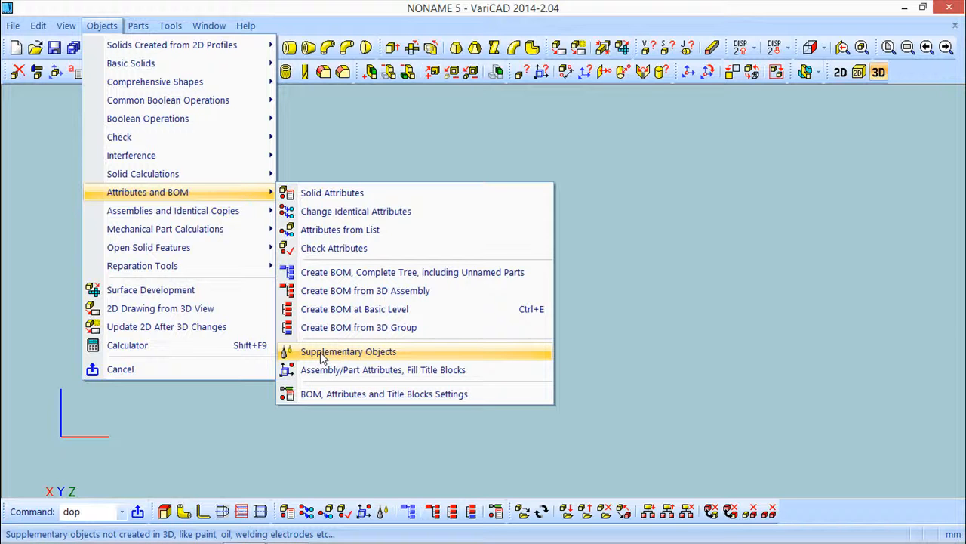
left_click(384, 355)
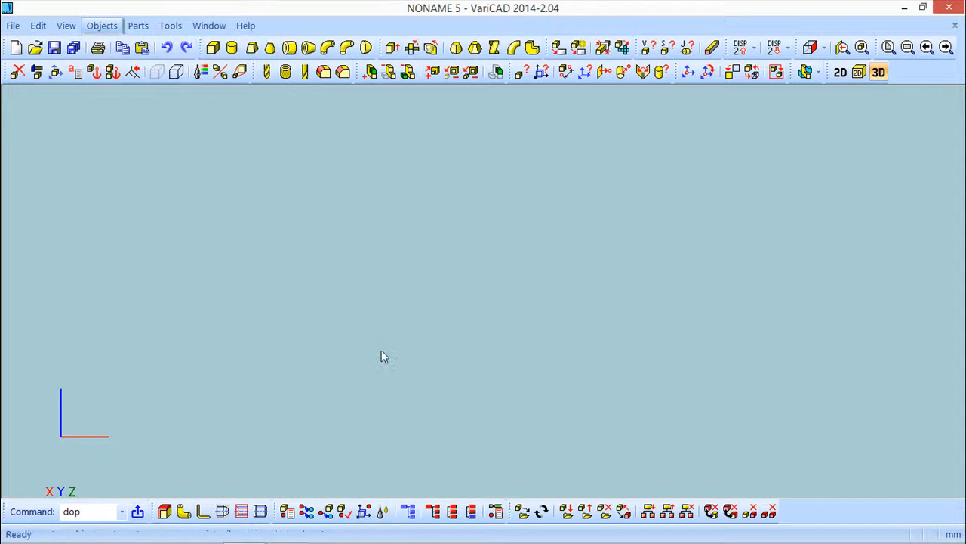
left_click_drag(397, 203, 477, 130)
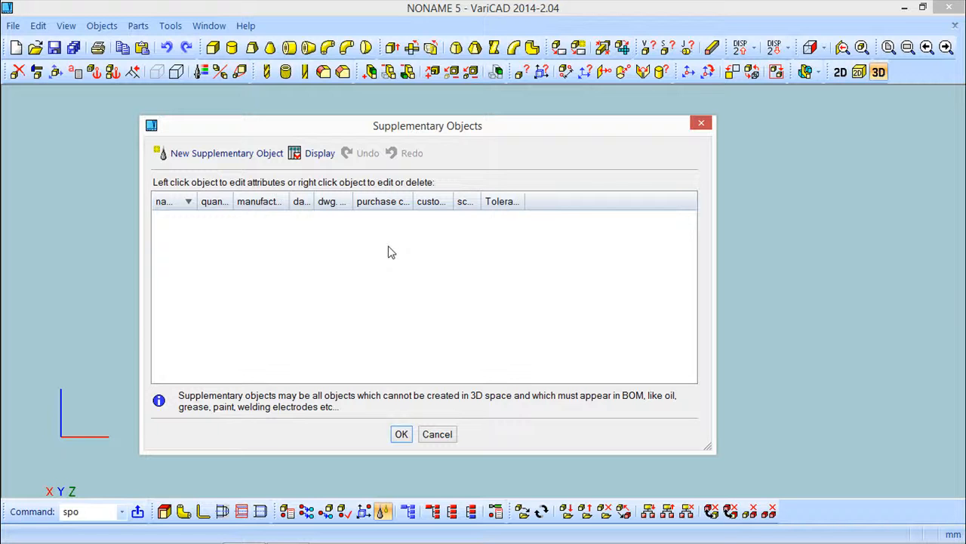
left_click(216, 153)
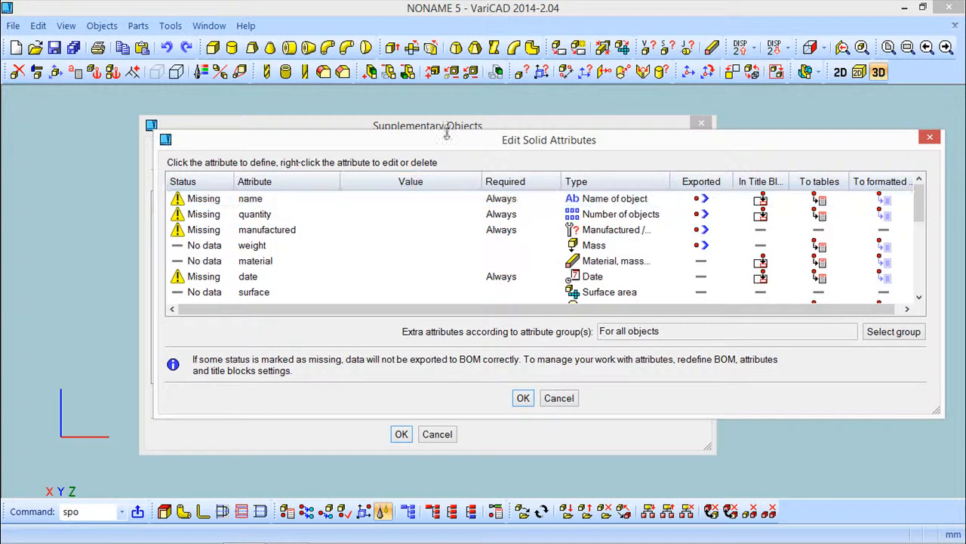
left_click_drag(446, 145, 397, 116)
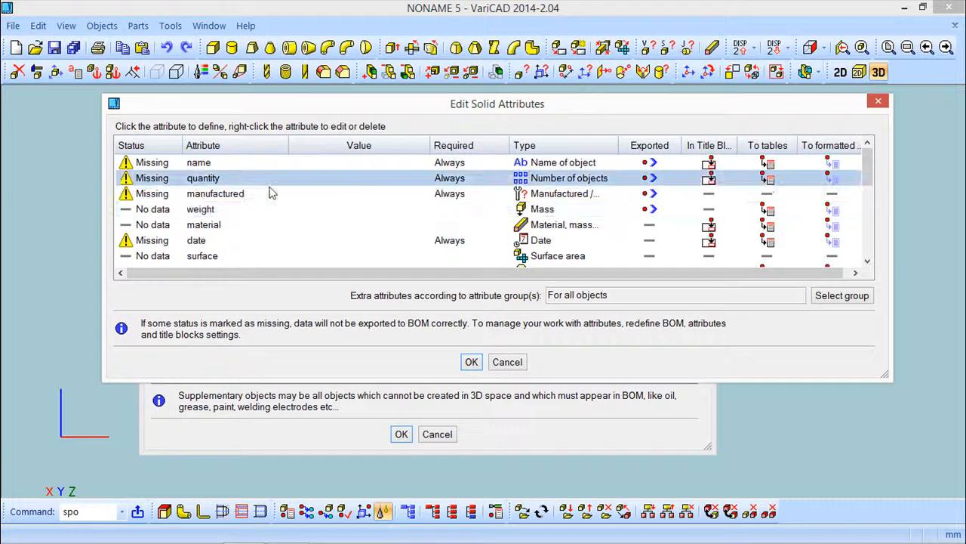
Enter Oil BPhfghg as the supplementary object's name and 10 as its quantity, and discard the entry
left_click(237, 166)
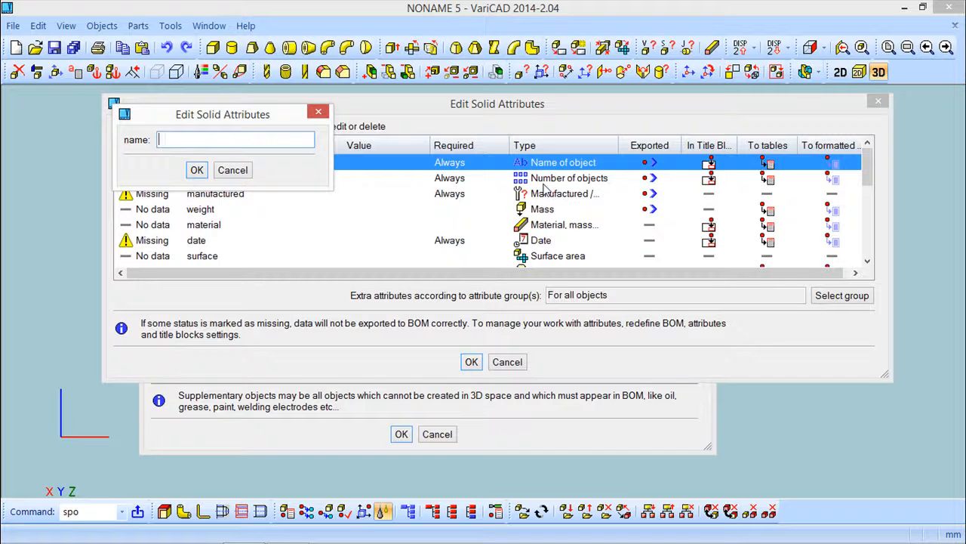
type("Oil BPhfghg")
left_click(197, 170)
left_click(195, 180)
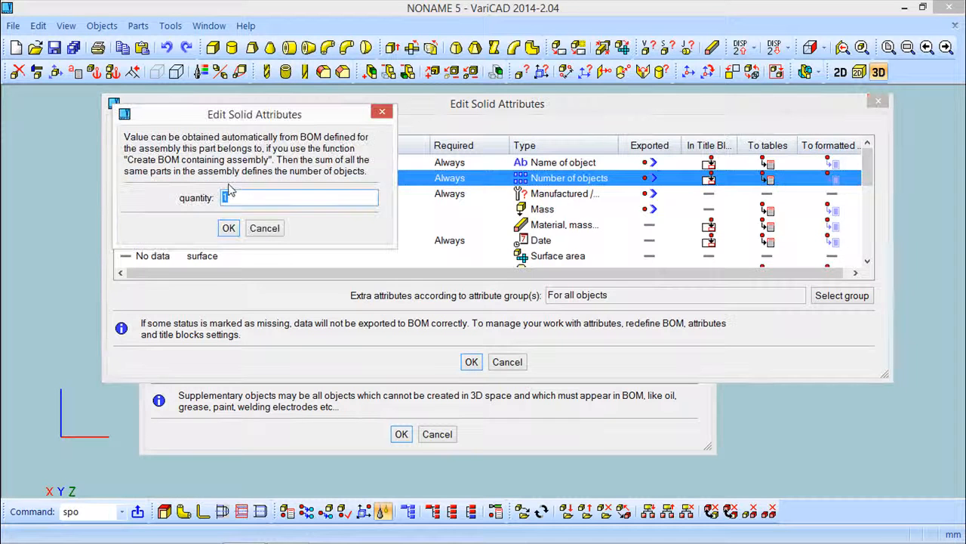
type("10")
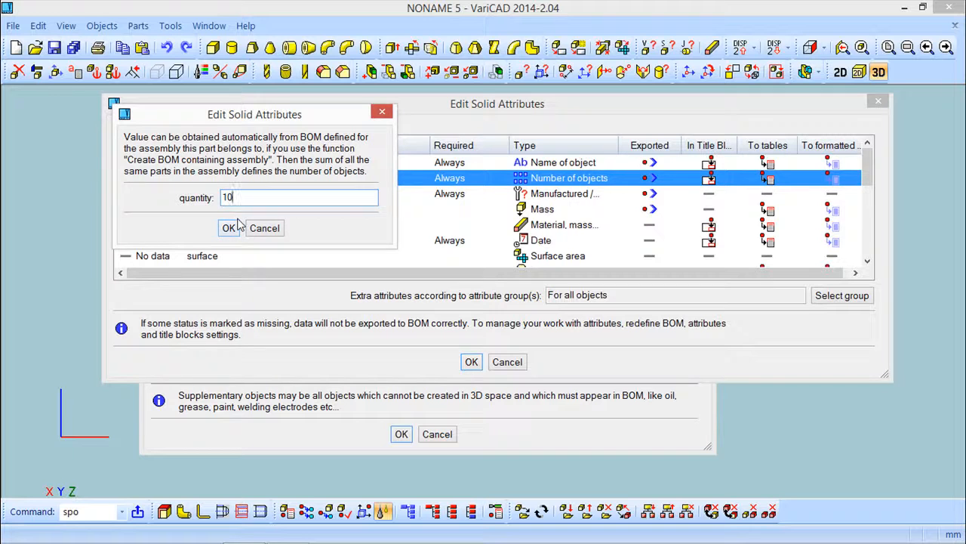
left_click(230, 230)
left_click(229, 229)
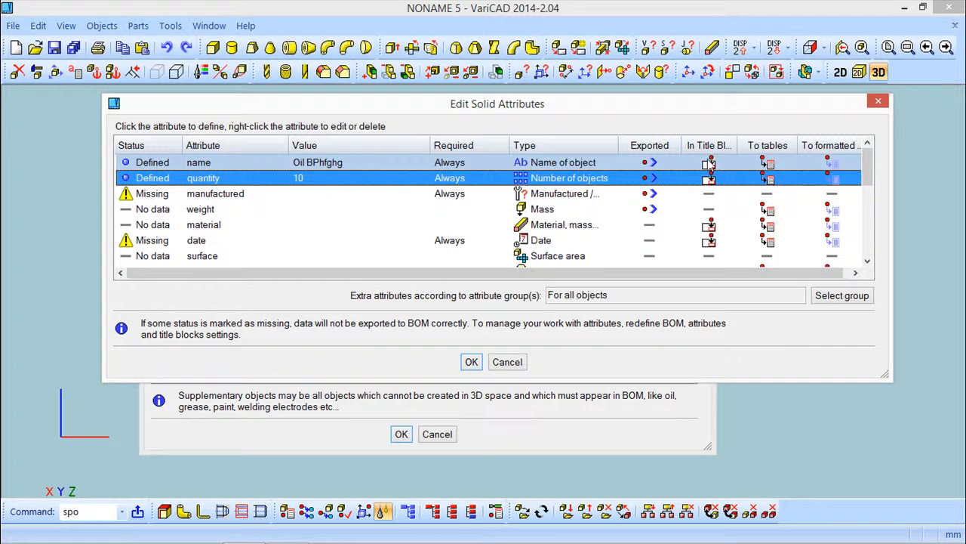
left_click(507, 362)
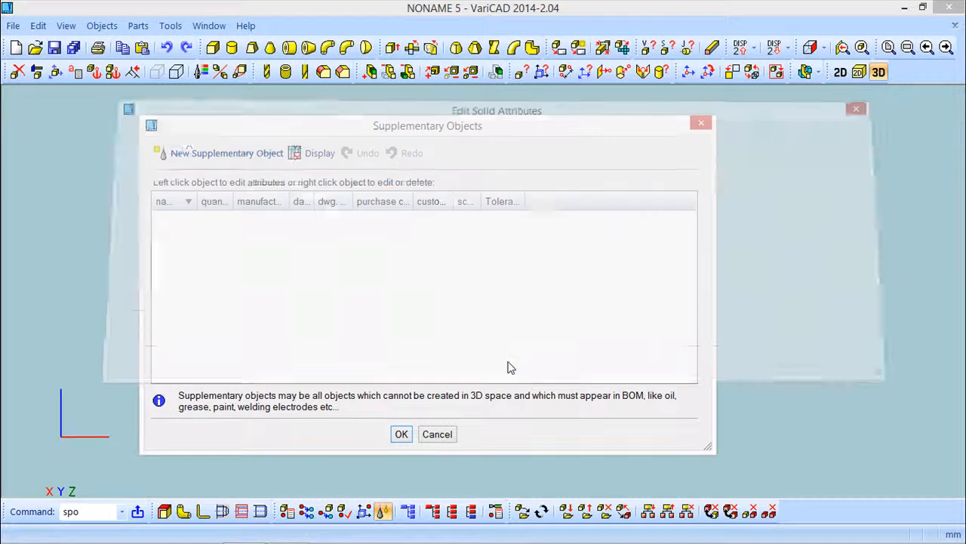
left_click(438, 434)
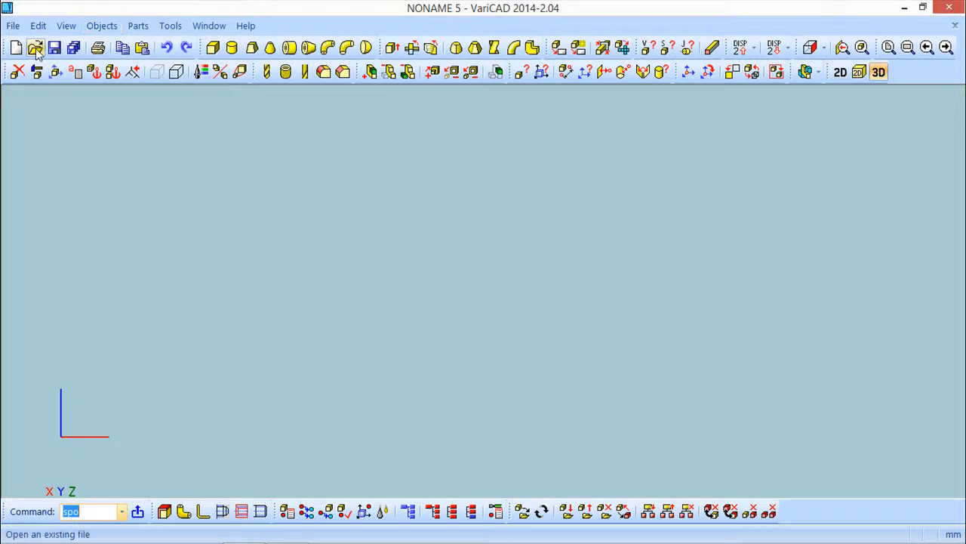
Open the vari_list.dwb drawing from the varicad folder and bring its parts list table into view
type("dad")
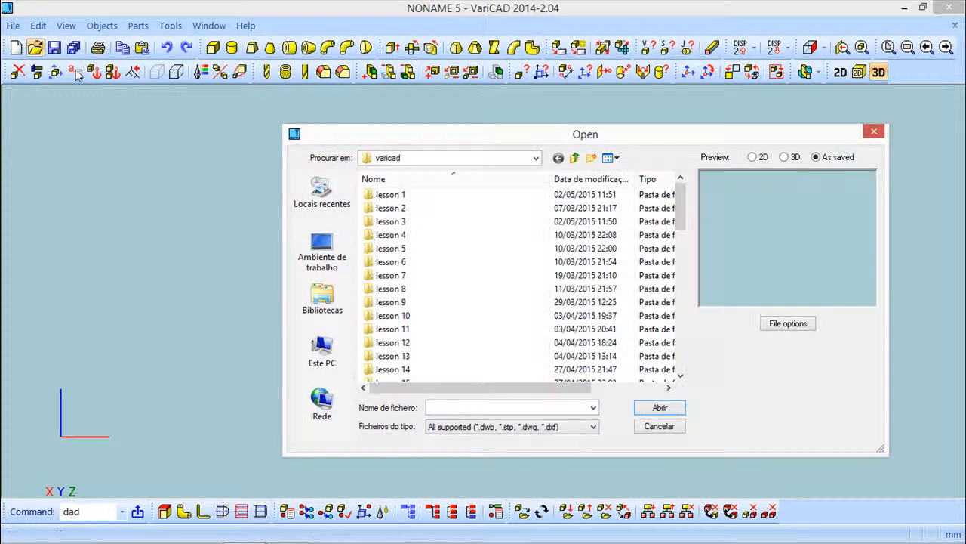
left_click_drag(678, 222, 680, 364)
left_click(400, 370)
left_click(660, 407)
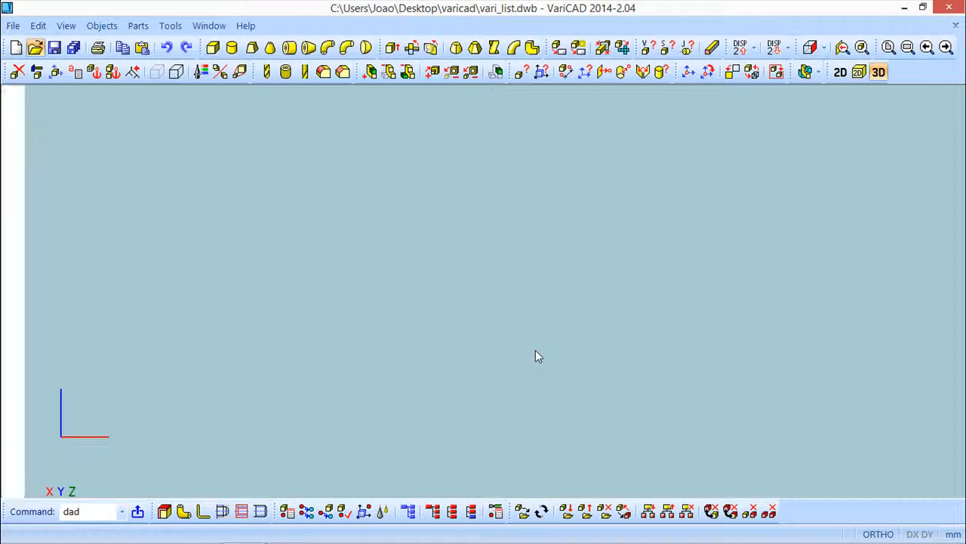
mouse_move(694, 347)
middle_mouse_down()
mouse_move(659, 305)
mouse_move(619, 280)
mouse_move(597, 317)
mouse_move(596, 349)
middle_mouse_up()
scroll(595, 349, "up", 3)
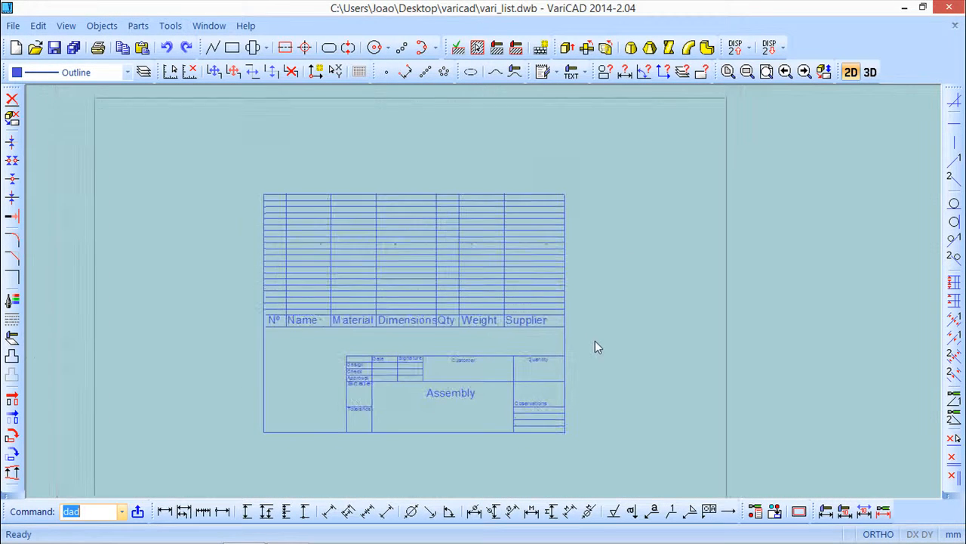
scroll(589, 345, "up", 2)
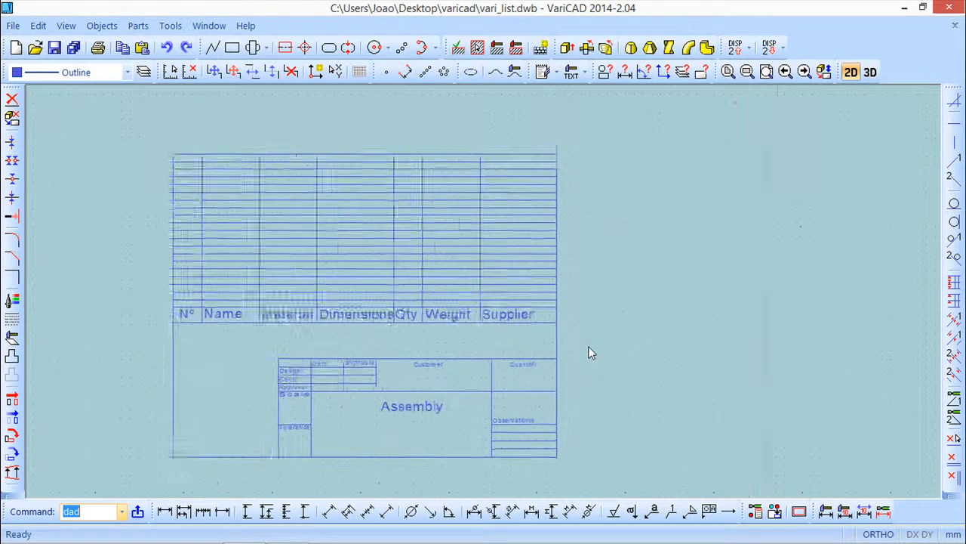
middle_click_drag(588, 346, 604, 326)
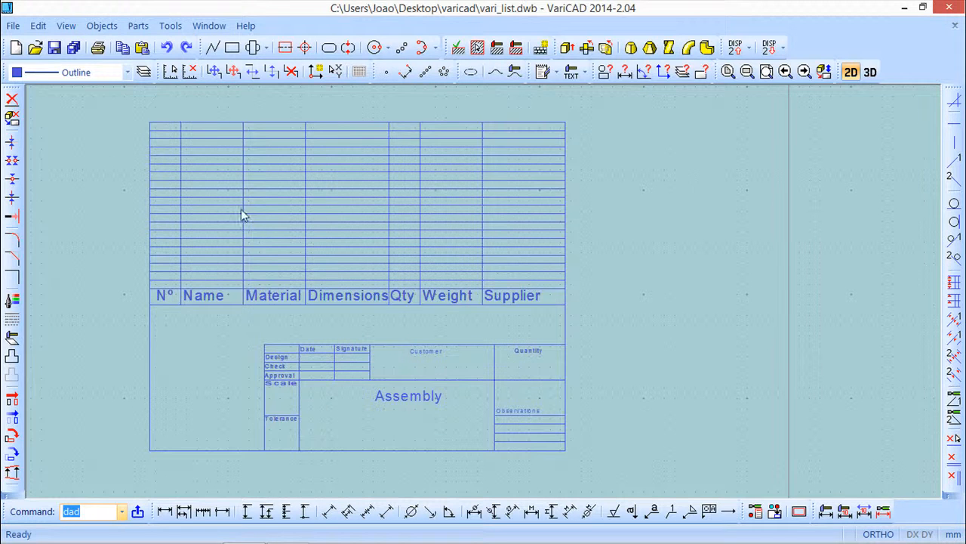
Start a new title block named bom in the BOM, attributes and title blocks settings
left_click(94, 28)
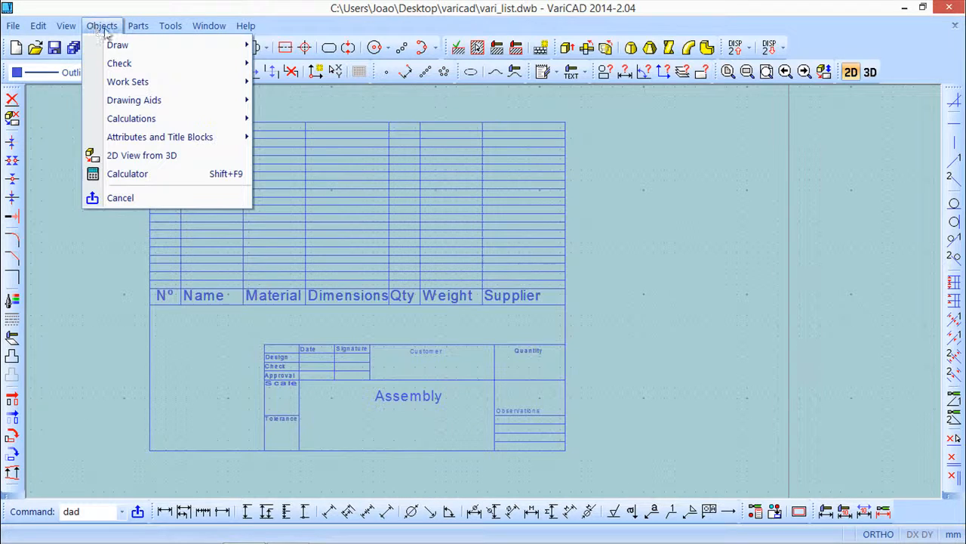
mouse_move(228, 140)
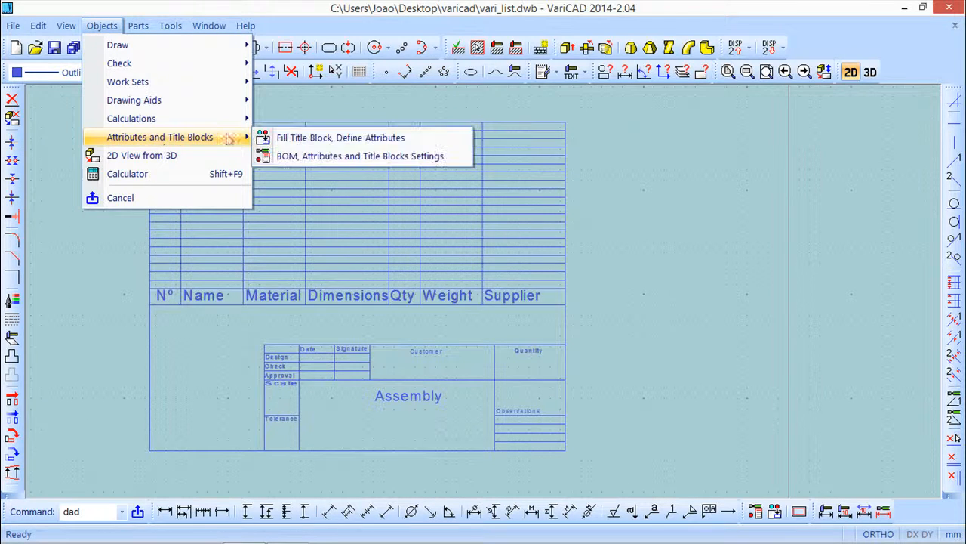
left_click(311, 156)
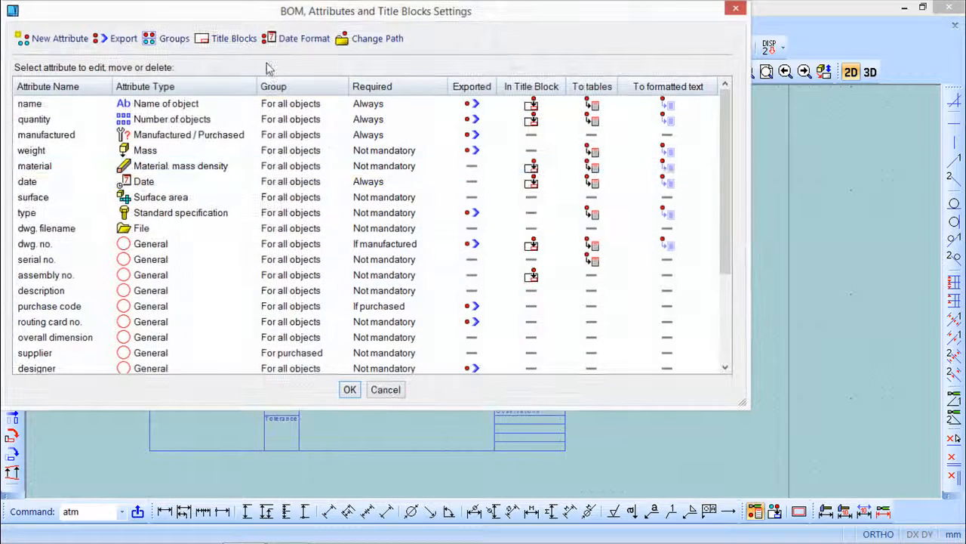
left_click(226, 37)
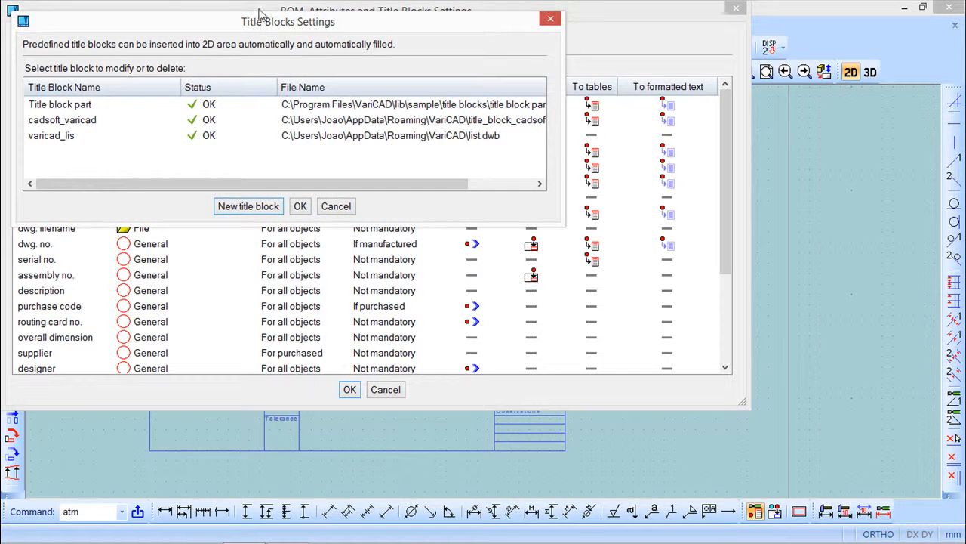
left_click_drag(256, 20, 398, 115)
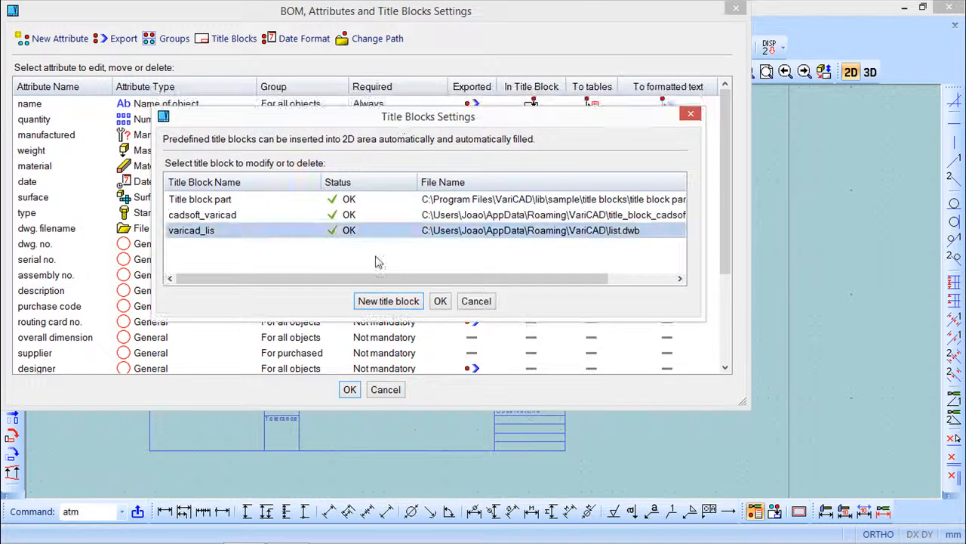
left_click(389, 301)
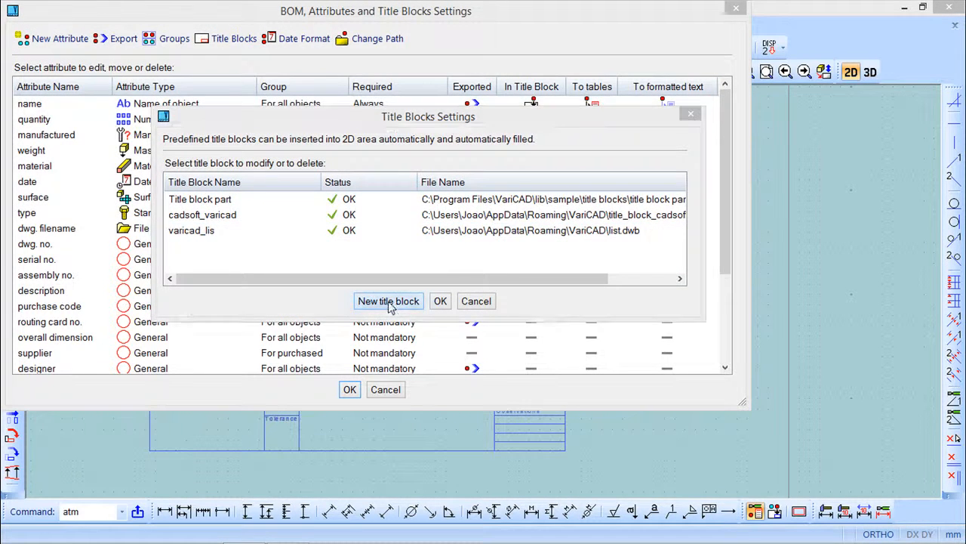
left_click_drag(413, 137, 428, 115)
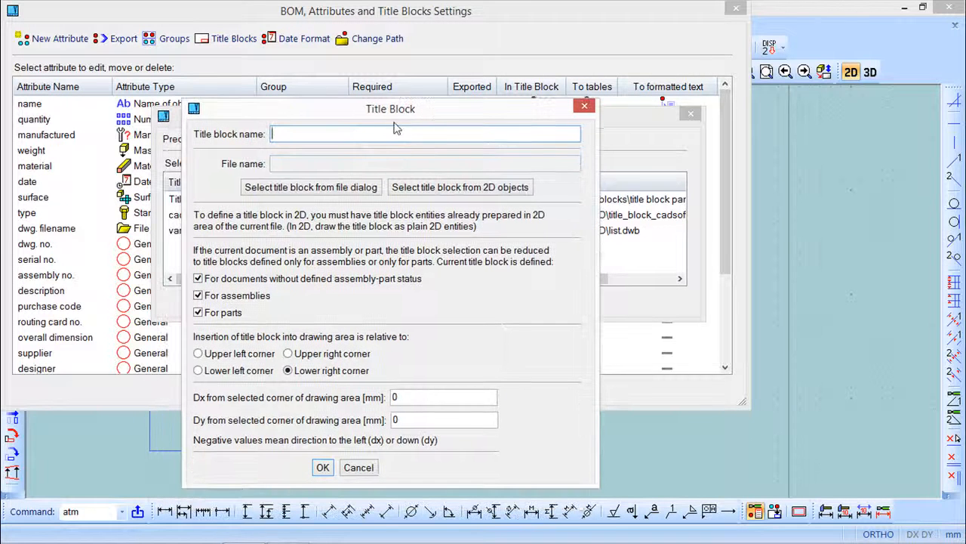
type("bom")
Define the title block from the entire 2D parts list, with its lower-right corner as insertion point, and save it as bom_varicad
left_click(467, 187)
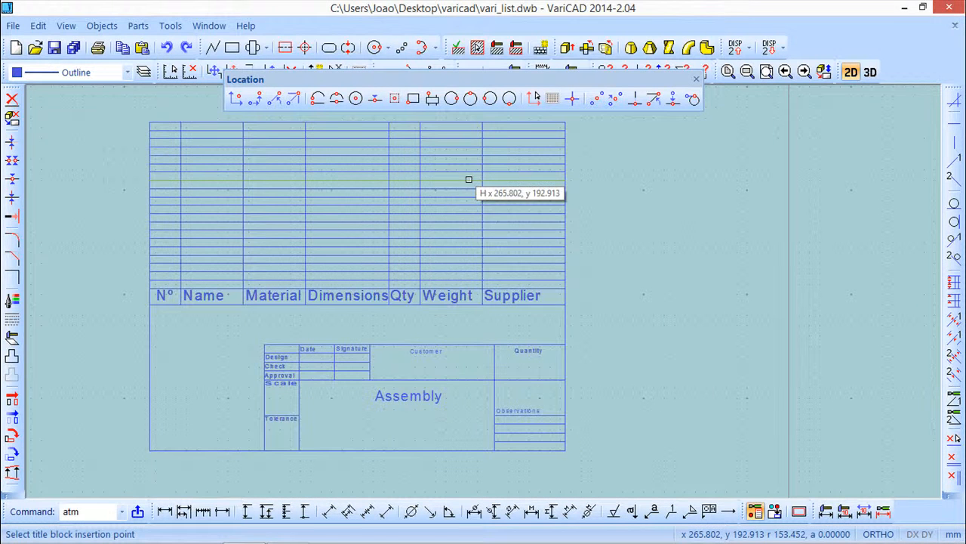
left_click(563, 451)
left_click(586, 461)
left_click(98, 96)
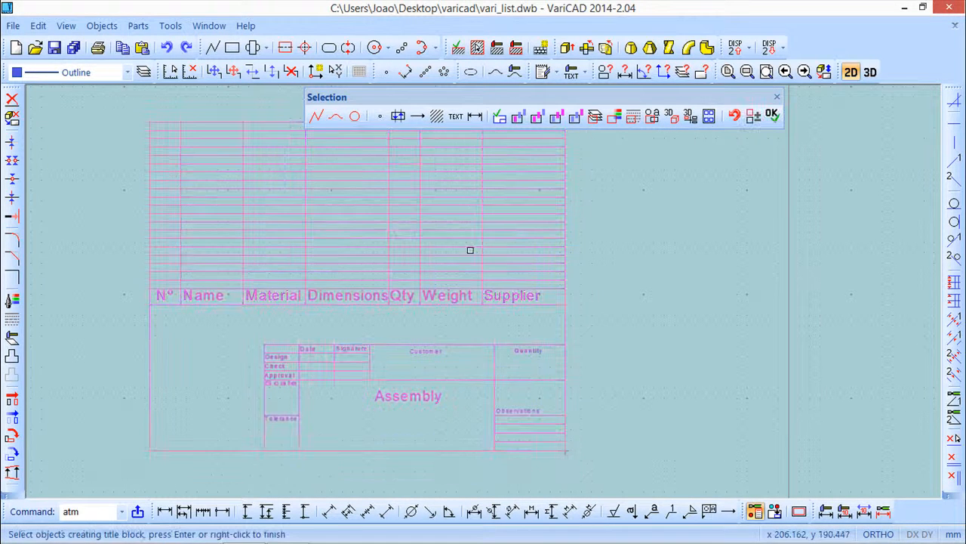
left_click(772, 116)
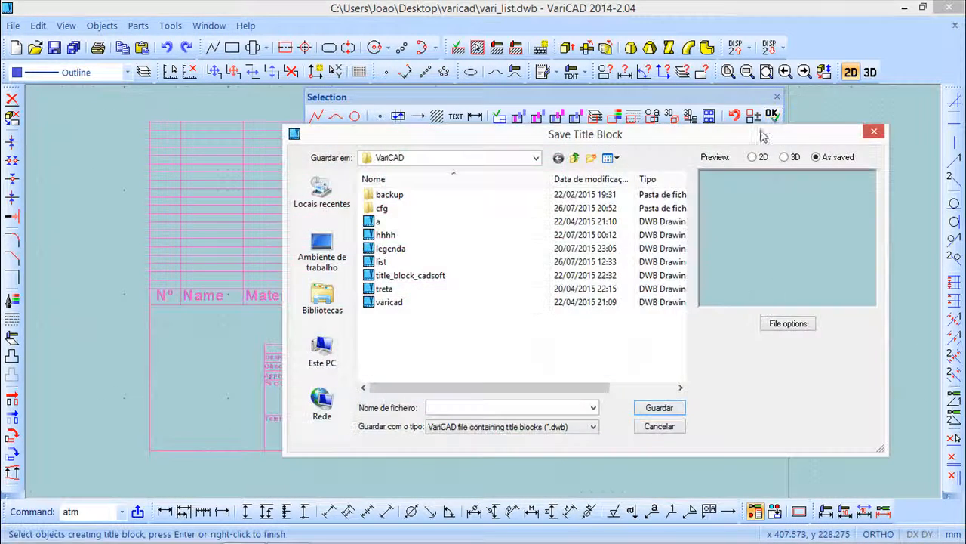
left_click(456, 407)
type("bom_varicad")
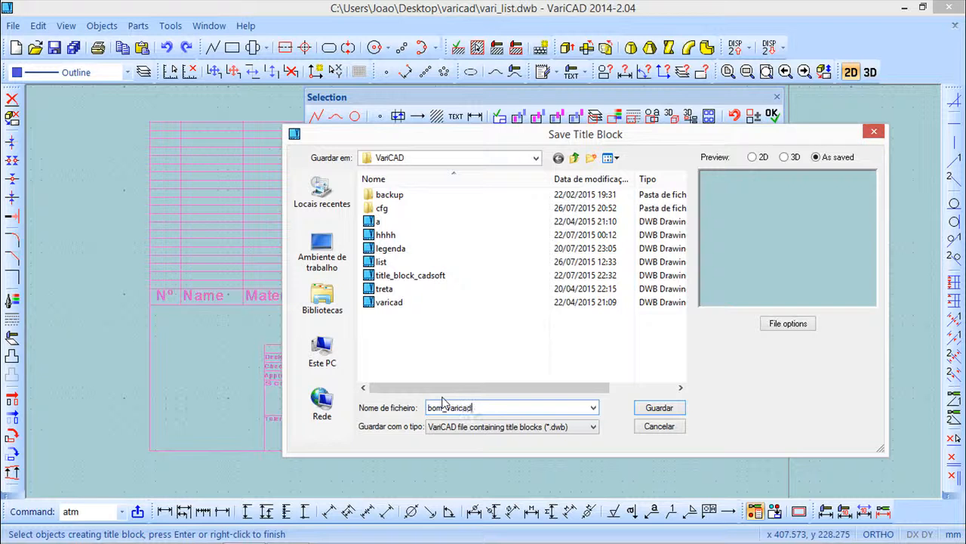
left_click(660, 407)
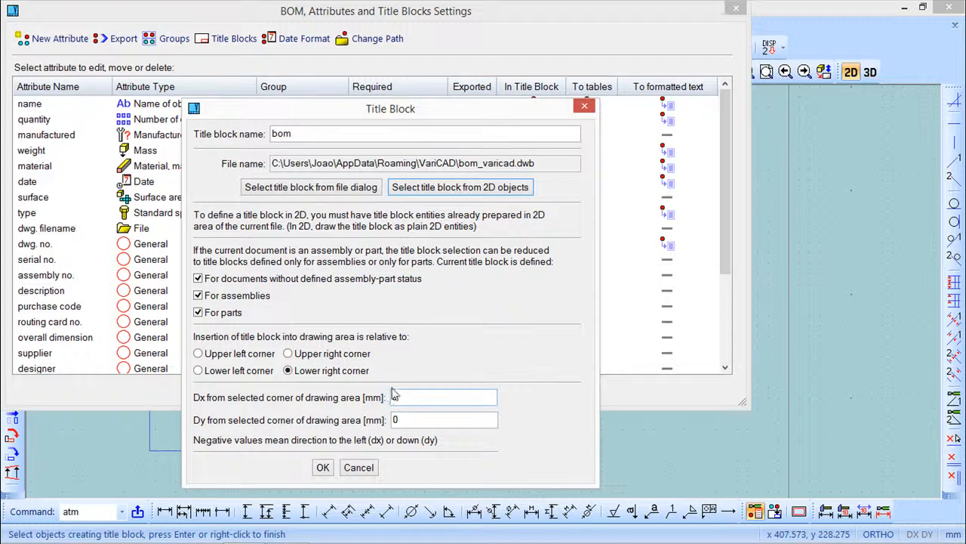
Accept the bom title block definition and save the changed attribute and BOM mask
left_click(198, 312)
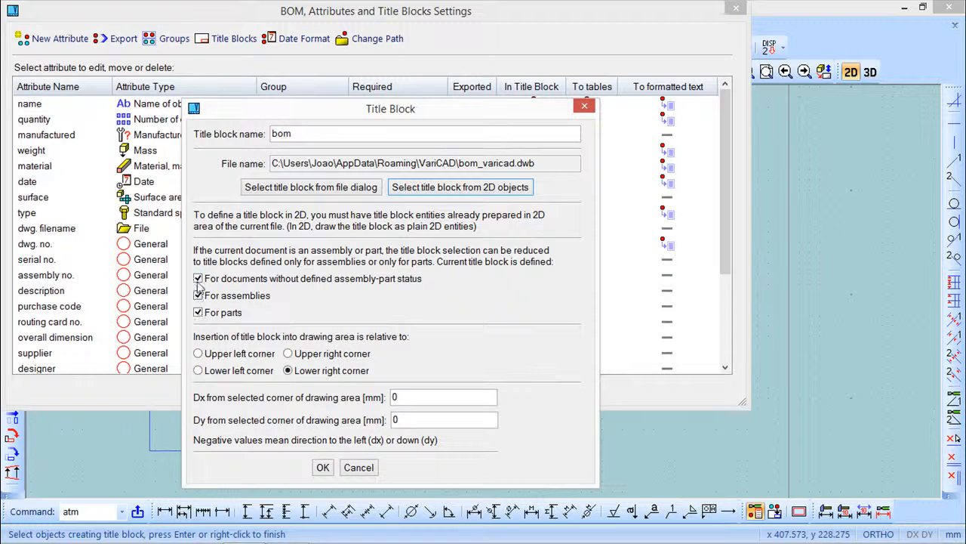
left_click(323, 468)
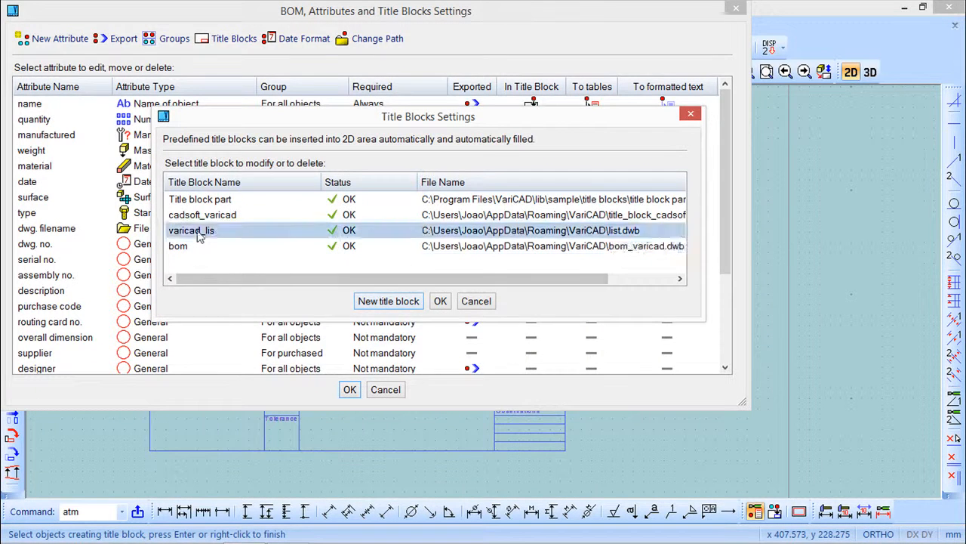
left_click(440, 302)
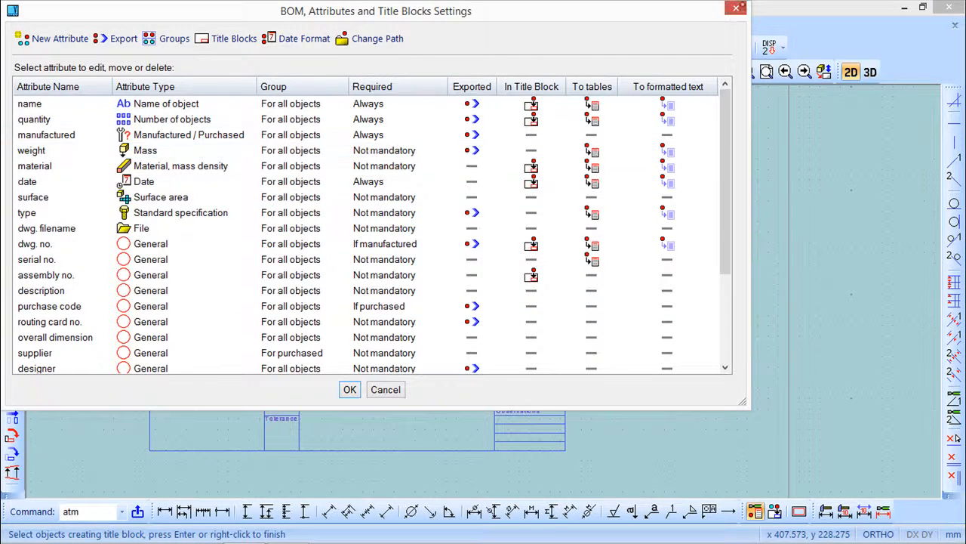
left_click(736, 8)
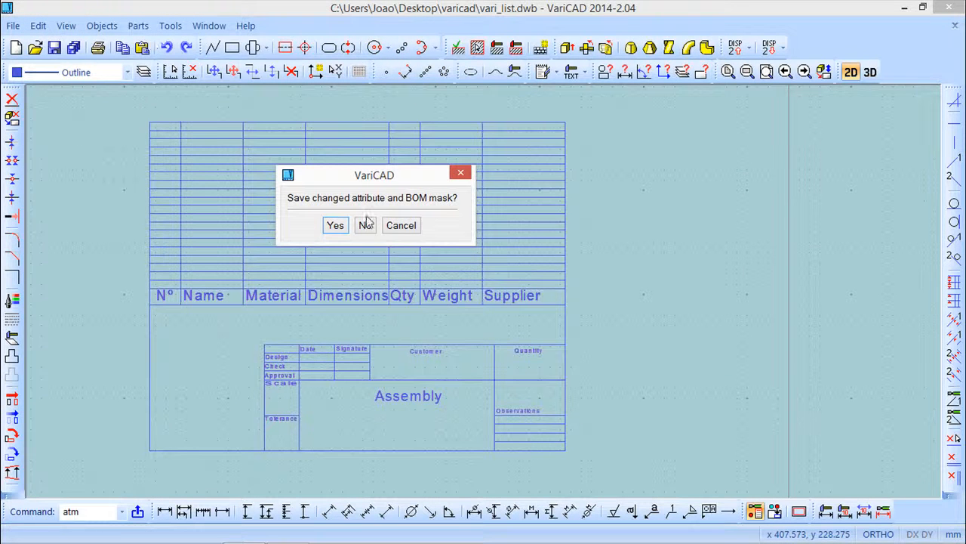
left_click(337, 227)
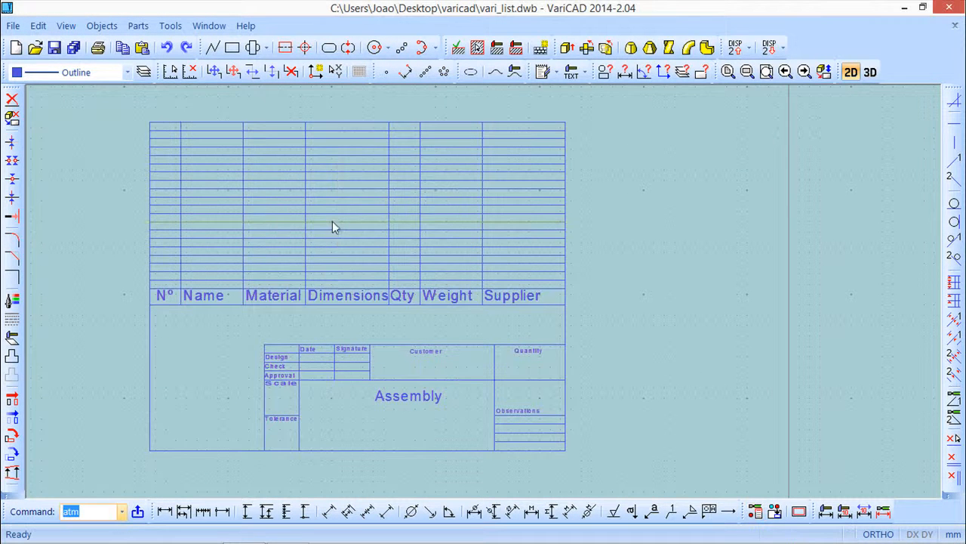
Try to insert the bom title block through the attribute editing and title block filling tool
left_click(100, 26)
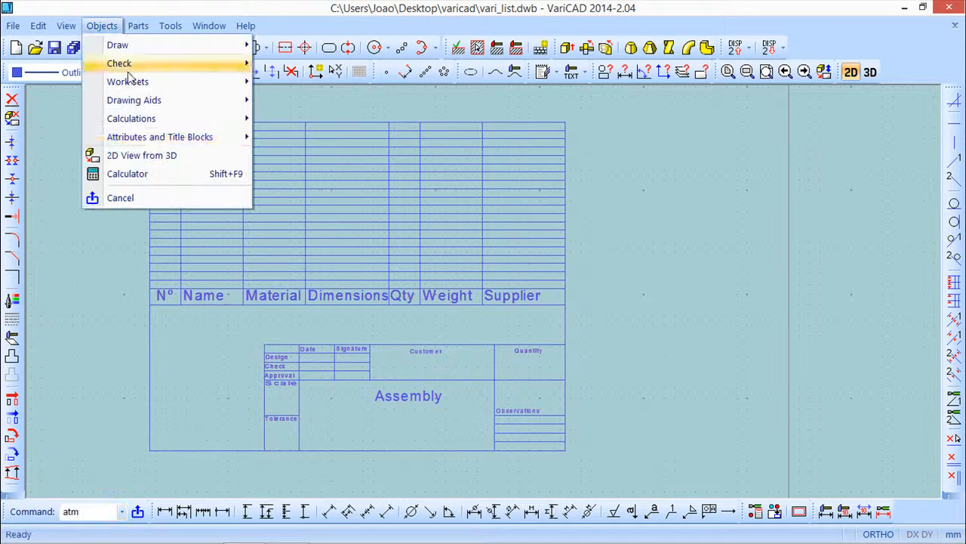
mouse_move(175, 143)
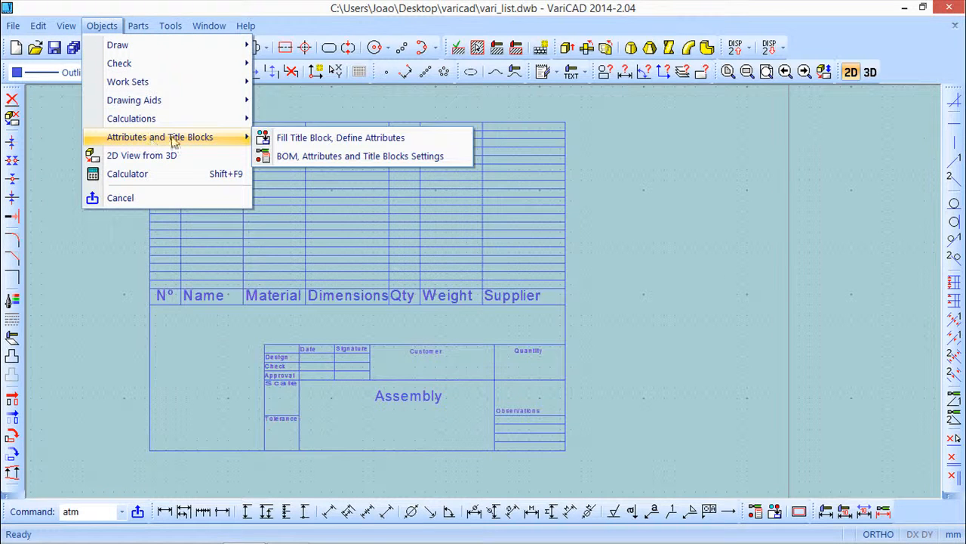
left_click(330, 139)
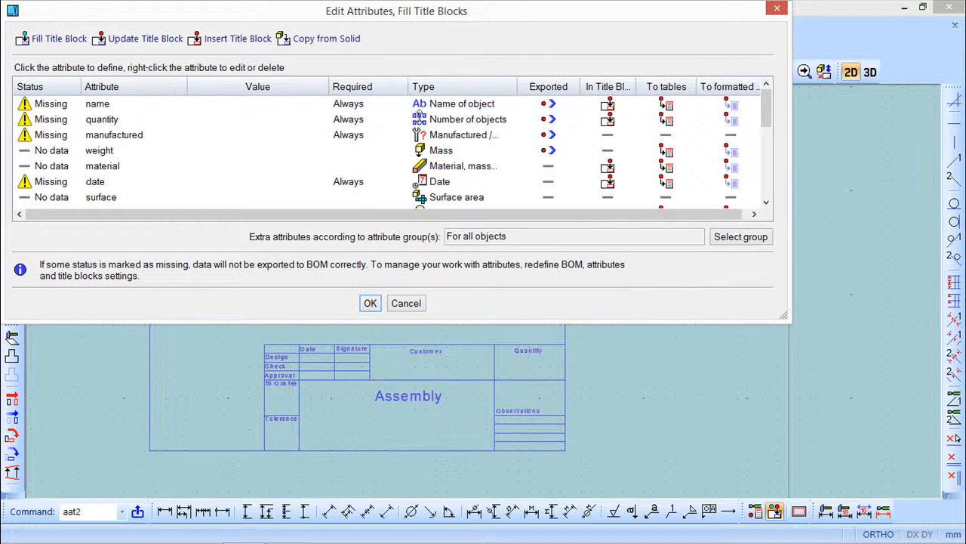
left_click_drag(396, 16, 468, 154)
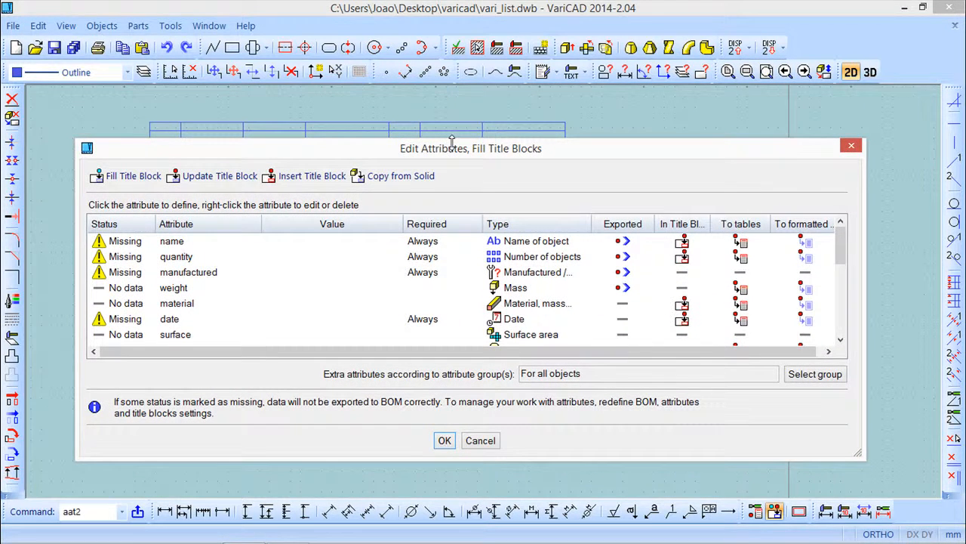
left_click(308, 180)
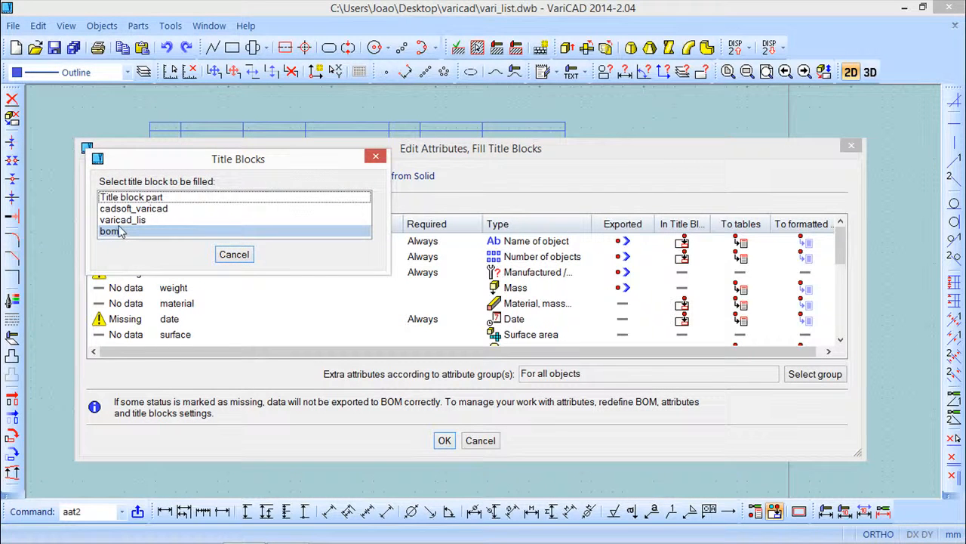
left_click(118, 232)
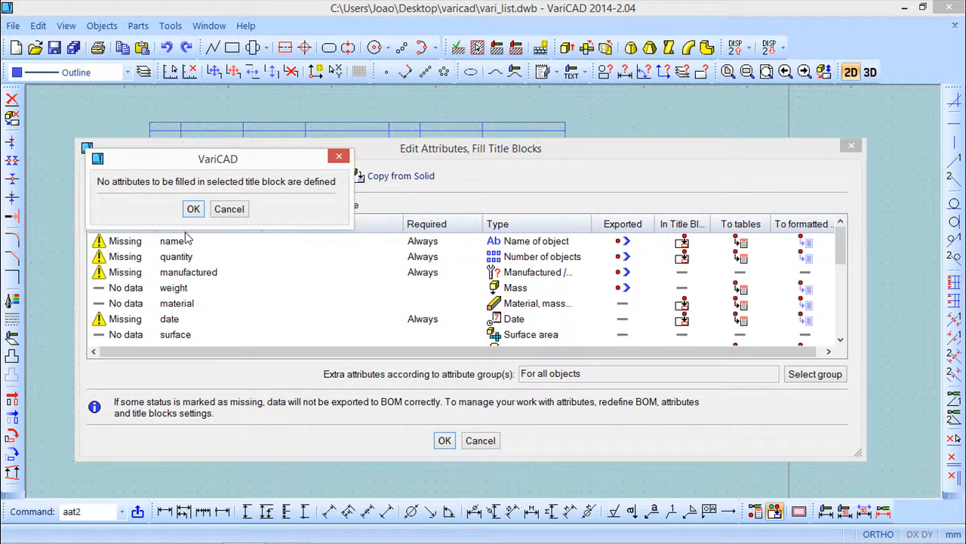
left_click(193, 210)
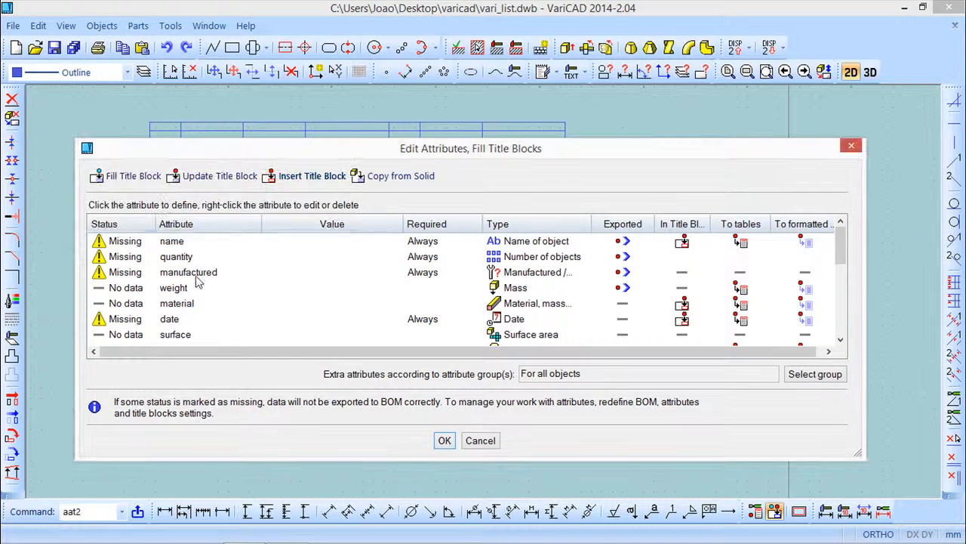
left_click(482, 442)
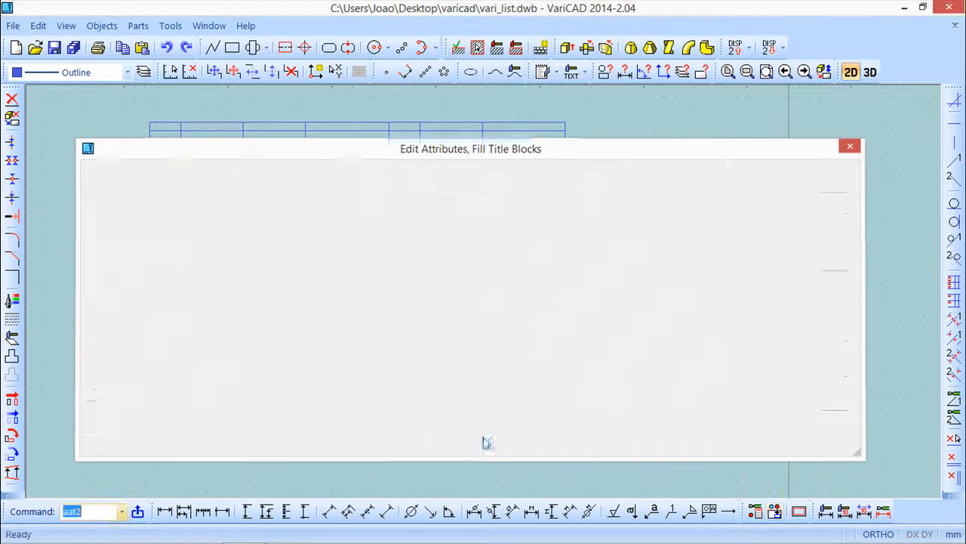
Open the name attribute for editing in the BOM, attributes and title blocks settings
left_click(104, 26)
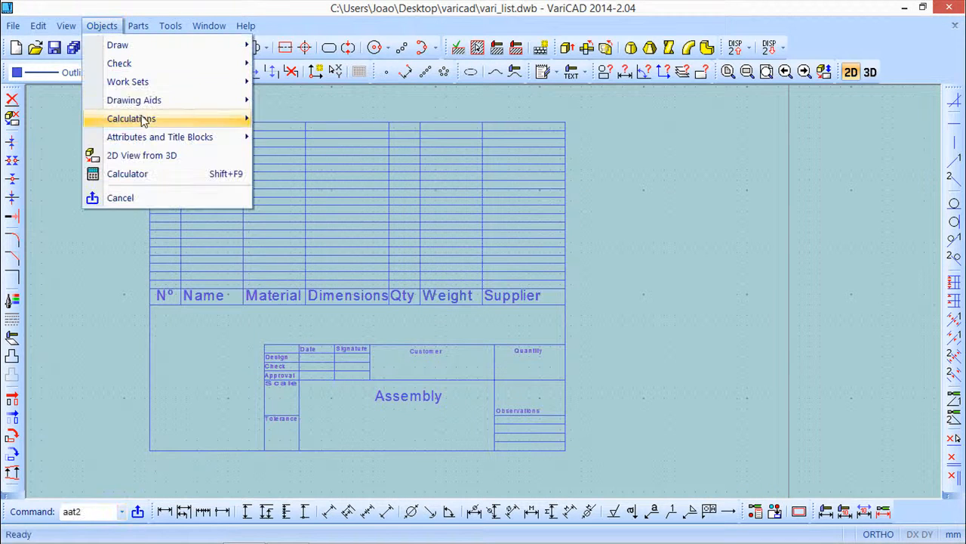
mouse_move(143, 142)
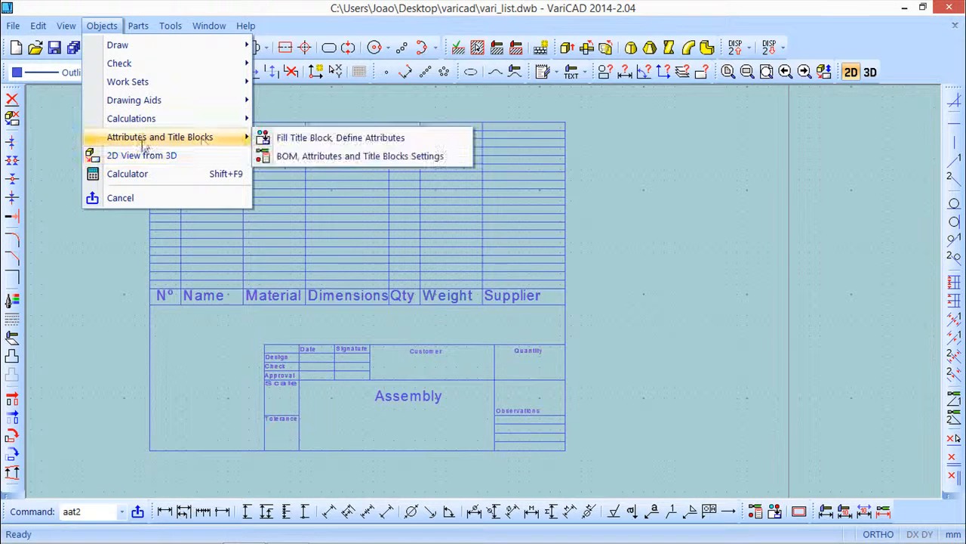
left_click(341, 156)
left_click_drag(349, 7, 489, 73)
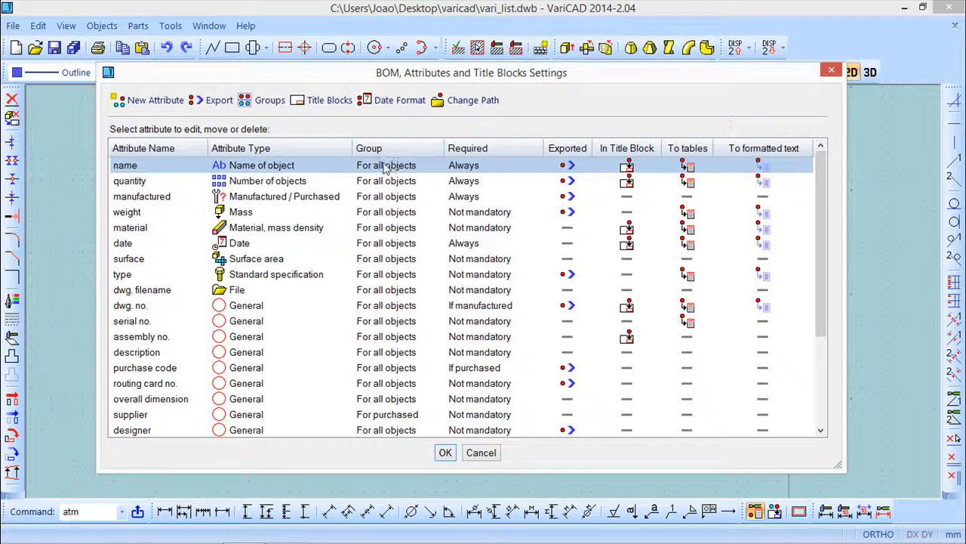
left_click(230, 180)
left_click(631, 166)
left_click_drag(821, 332, 820, 203)
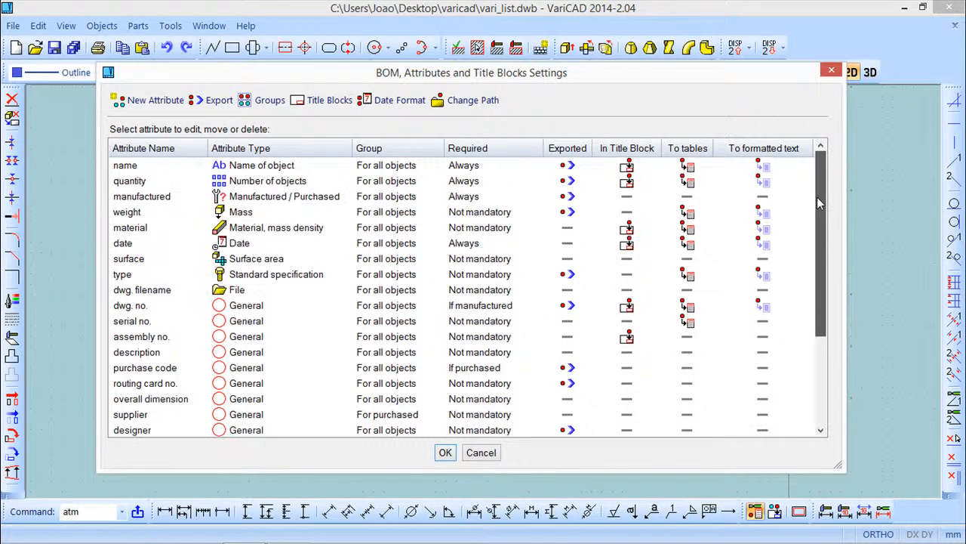
left_click_drag(828, 295, 824, 243)
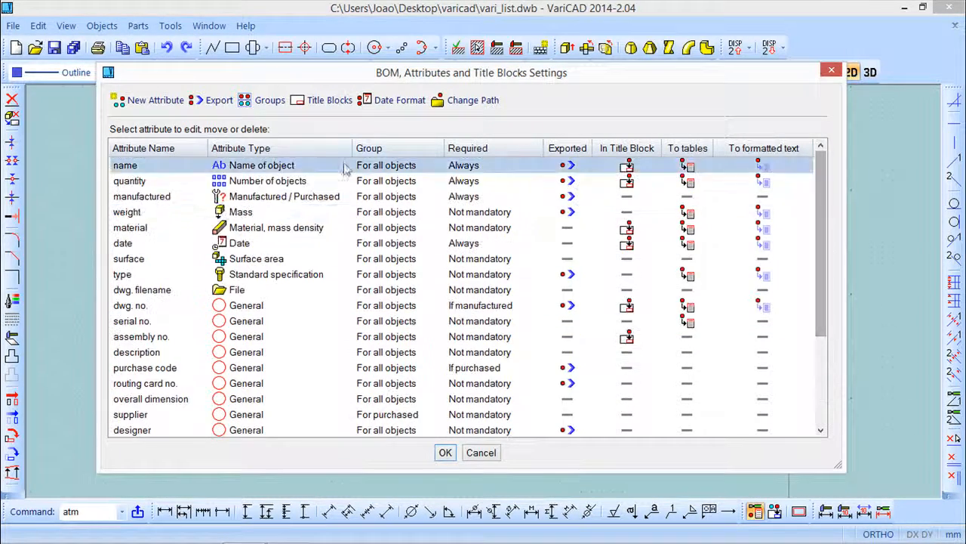
right_click(256, 169)
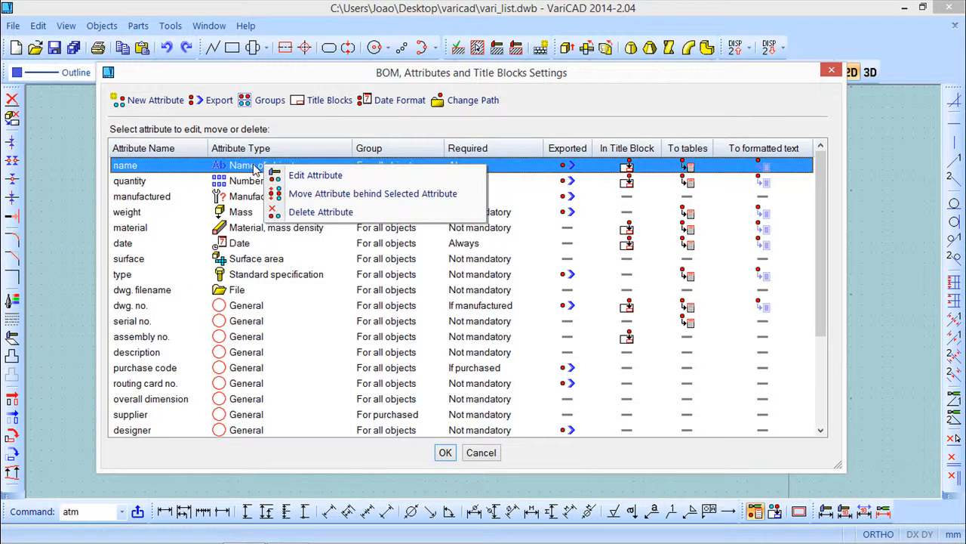
left_click(318, 176)
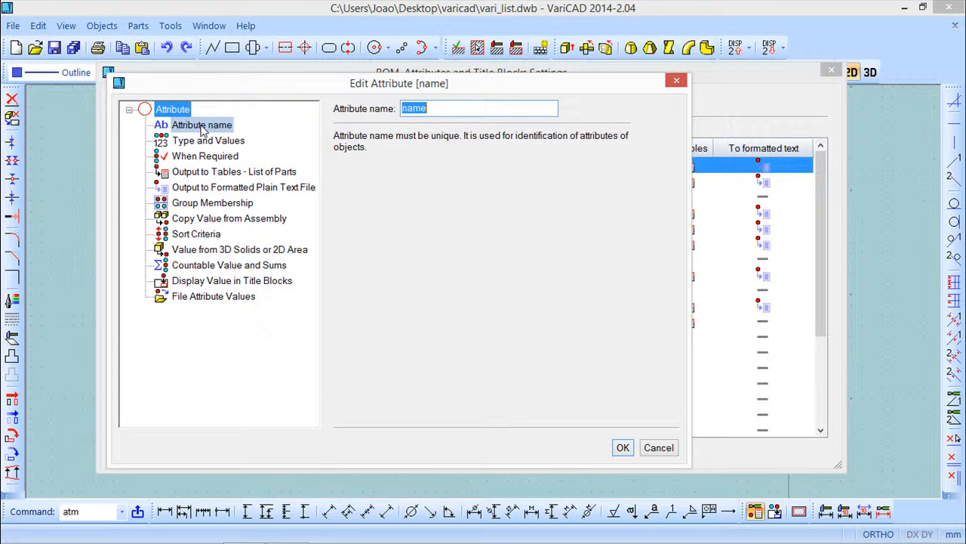
Display the name attribute in the bom title block and remove it from the cadsoft_varicad title block
left_click(214, 157)
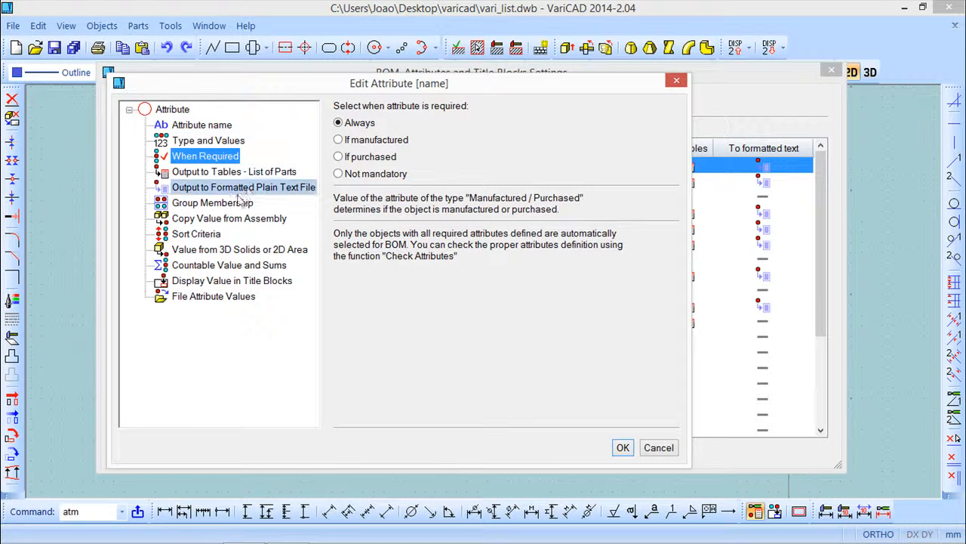
left_click(220, 283)
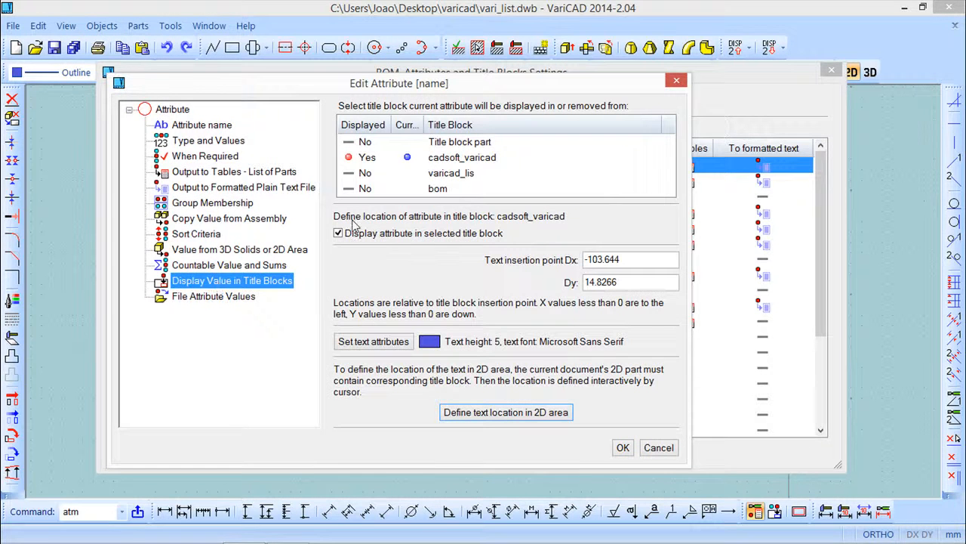
left_click(349, 190)
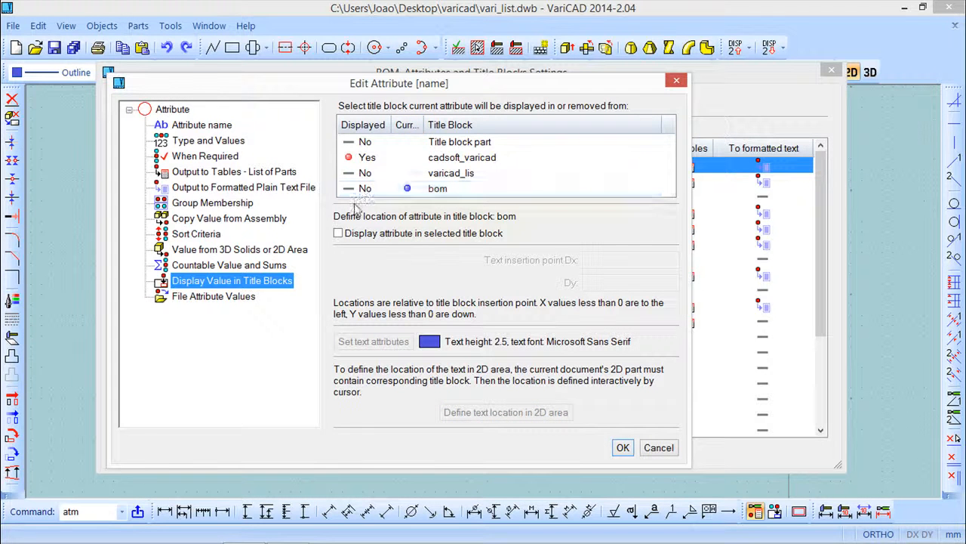
left_click(338, 233)
left_click(353, 159)
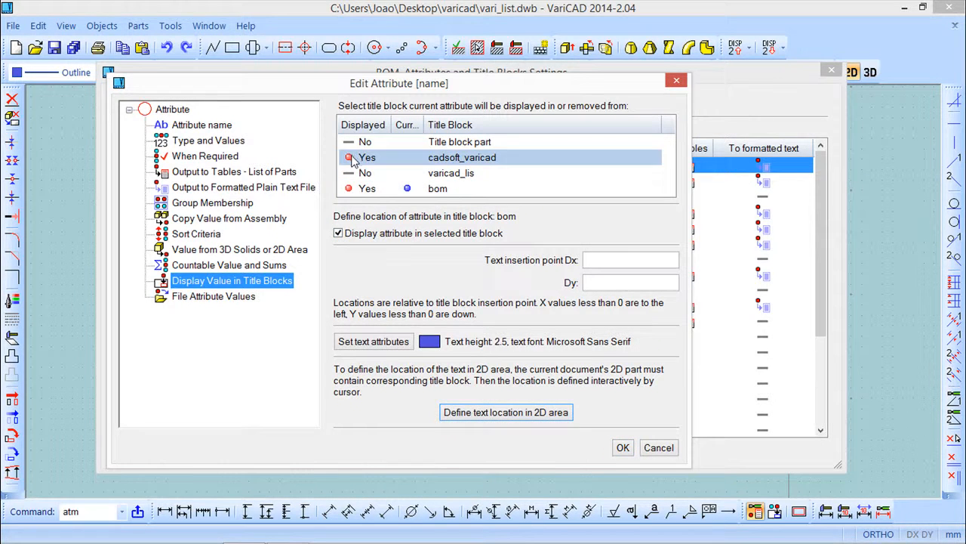
left_click(352, 156)
left_click(337, 232)
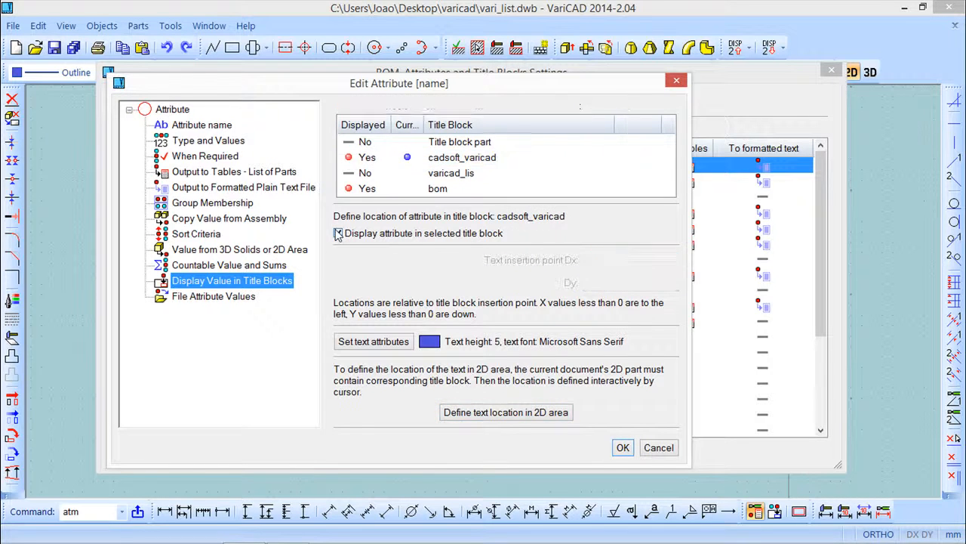
left_click(363, 188)
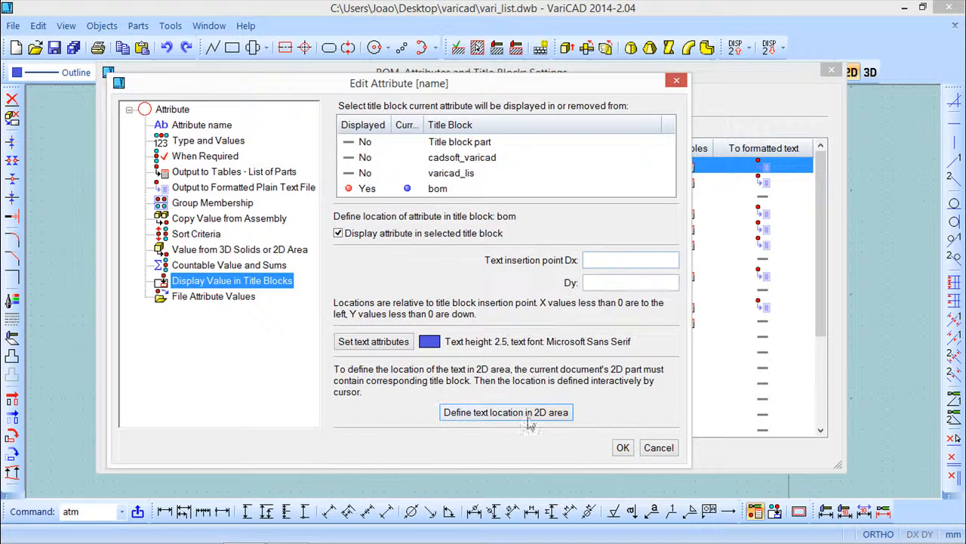
Place the name attribute's text below Assembly, about Dx -98.6, Dy 16.7 from the table's lower-right corner, accept the settings and save the drawing
left_click(502, 413)
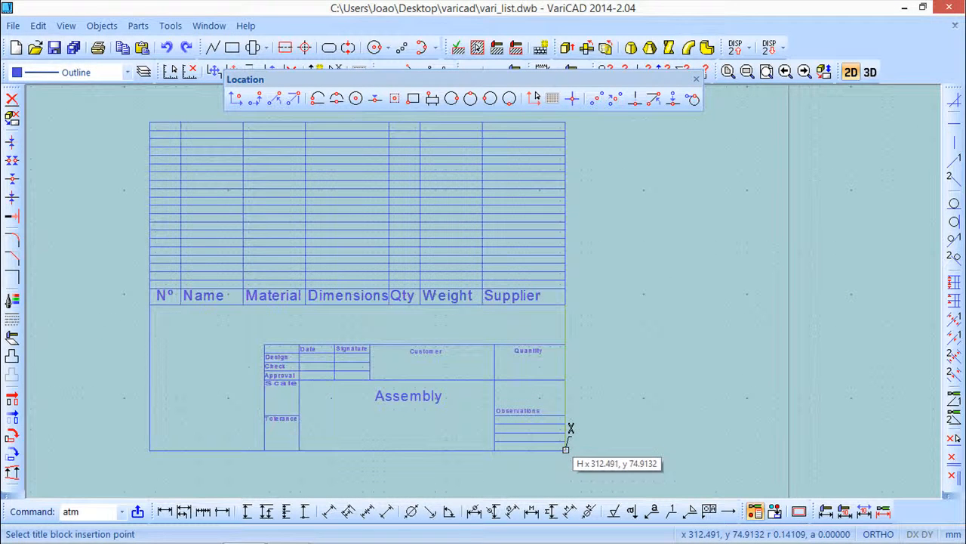
left_click(565, 449)
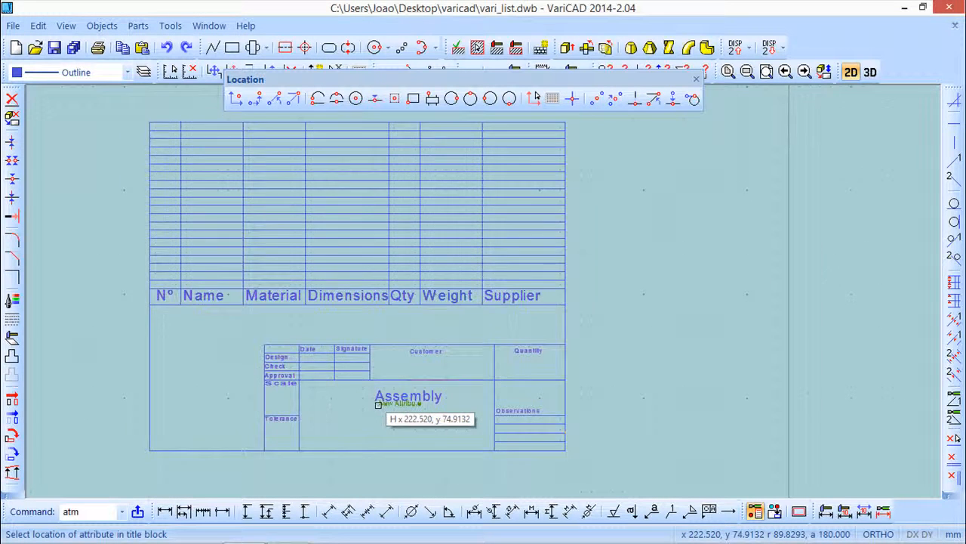
scroll(379, 404, "up", 2)
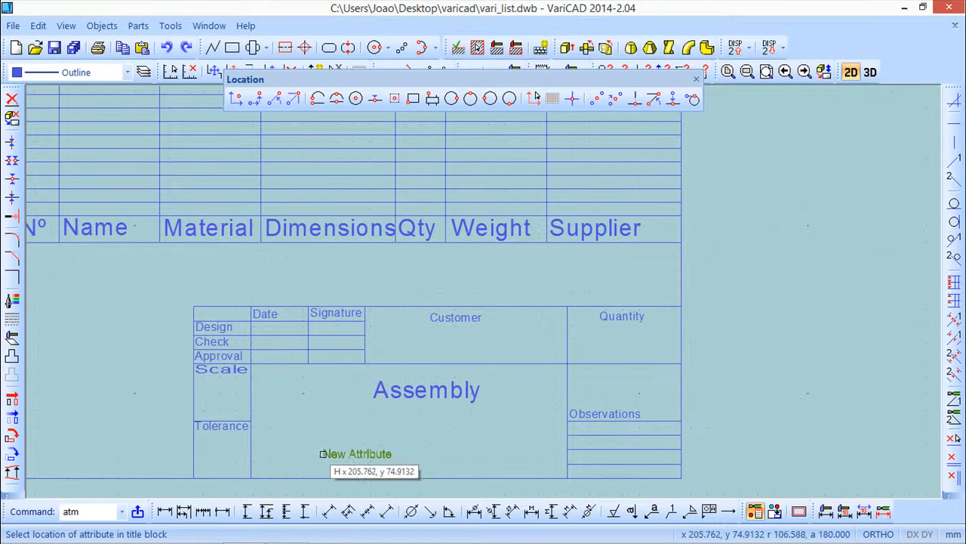
middle_click_drag(347, 440, 481, 429)
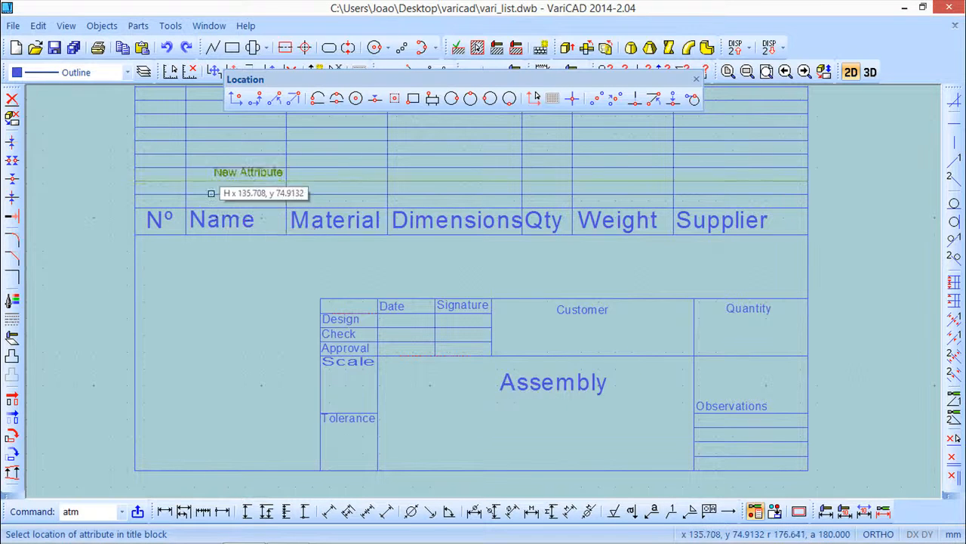
left_click(478, 420)
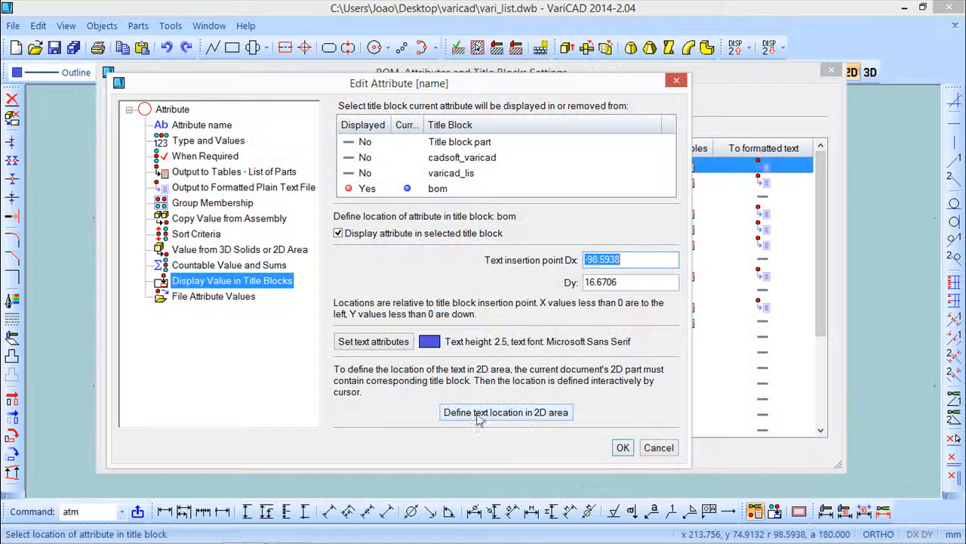
left_click(621, 447)
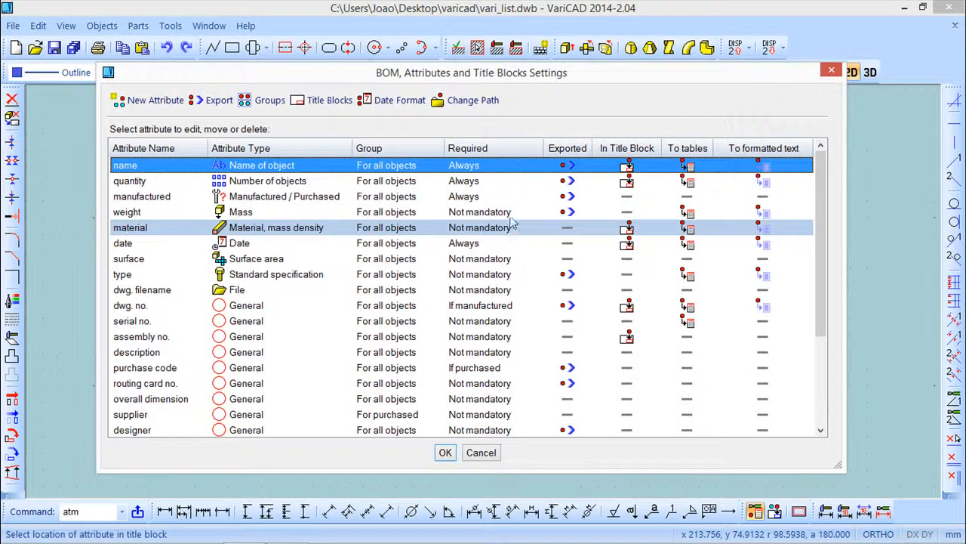
left_click(446, 453)
left_click(54, 48)
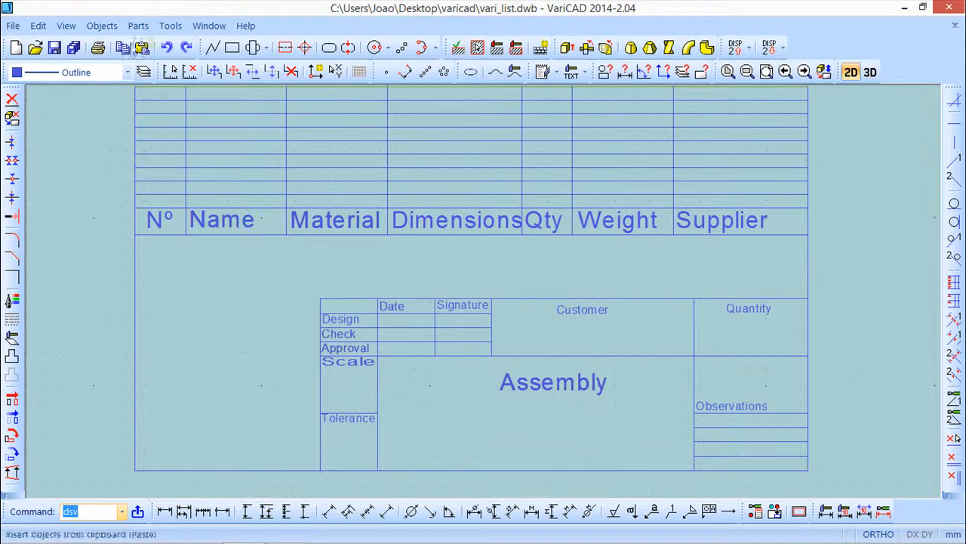
Review the attribute list in the BOM, attributes and title blocks settings
left_click(101, 26)
mouse_move(142, 139)
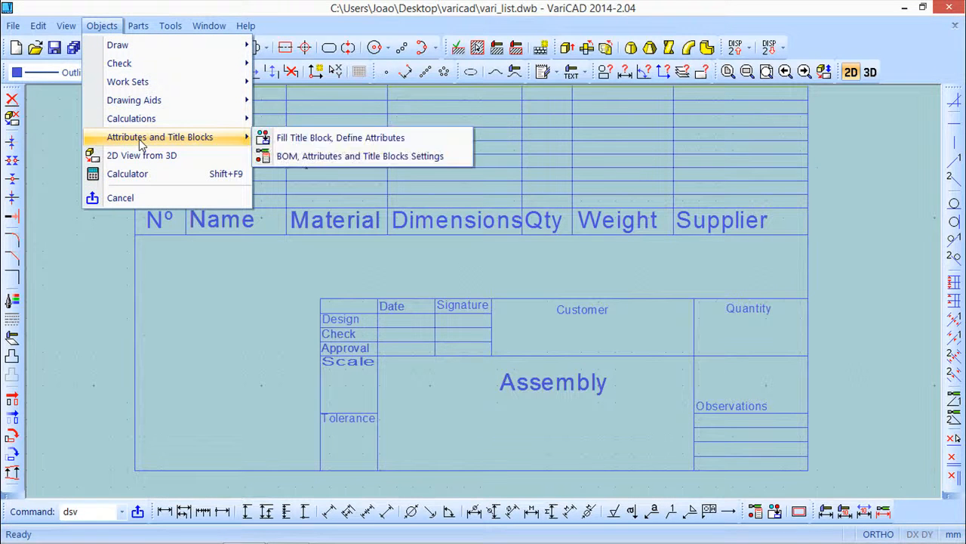
left_click(323, 160)
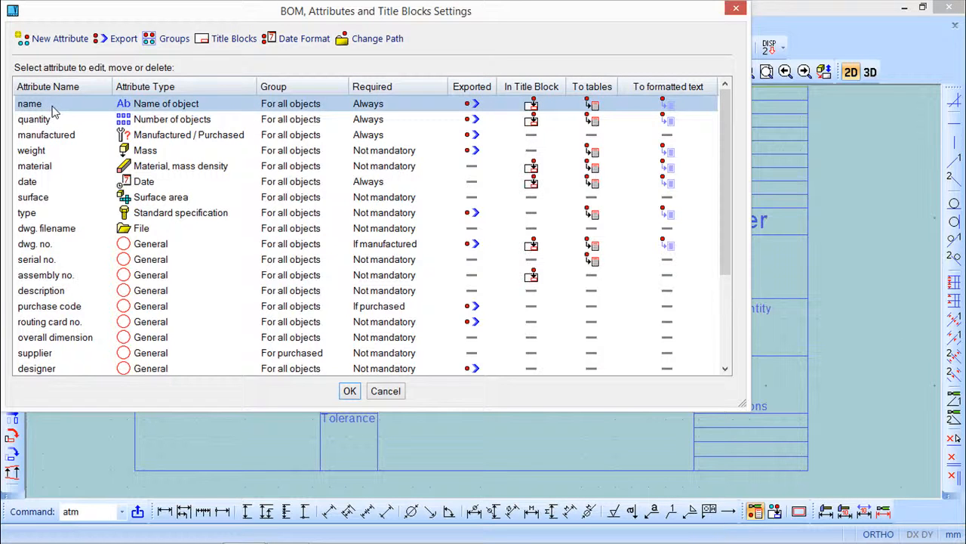
left_click(72, 119)
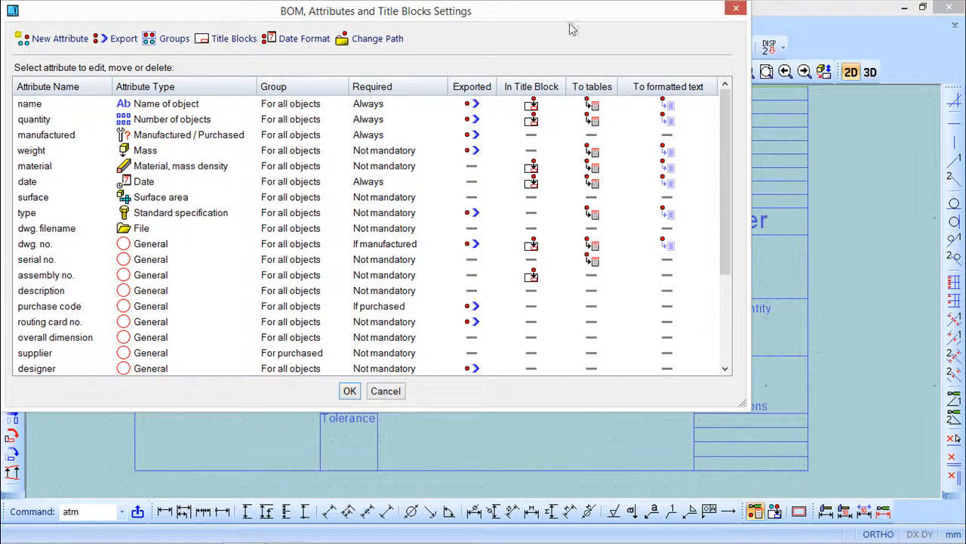
left_click(351, 391)
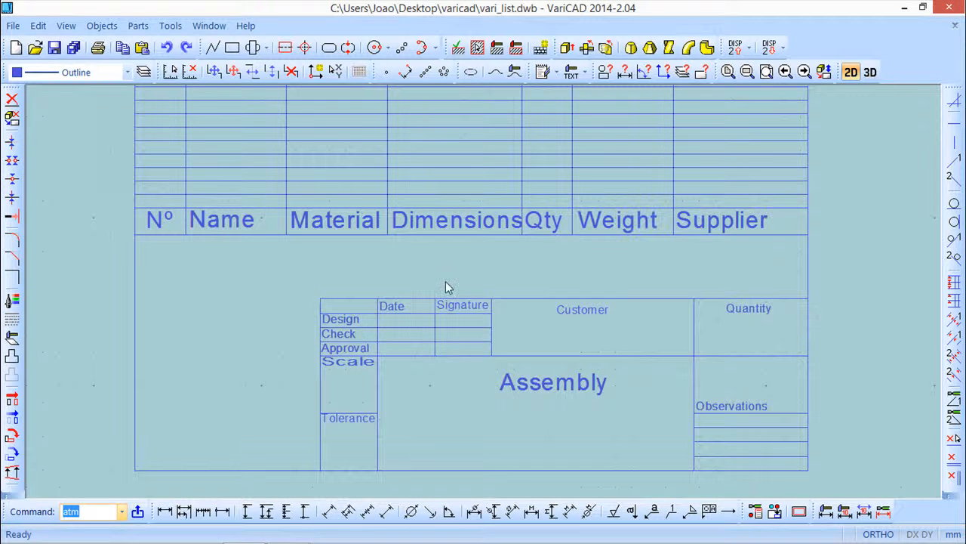
Close the vari_list drawing and start a new millimetre file in 3D with A3 format and 1:1 scale
left_click(12, 25)
left_click(37, 81)
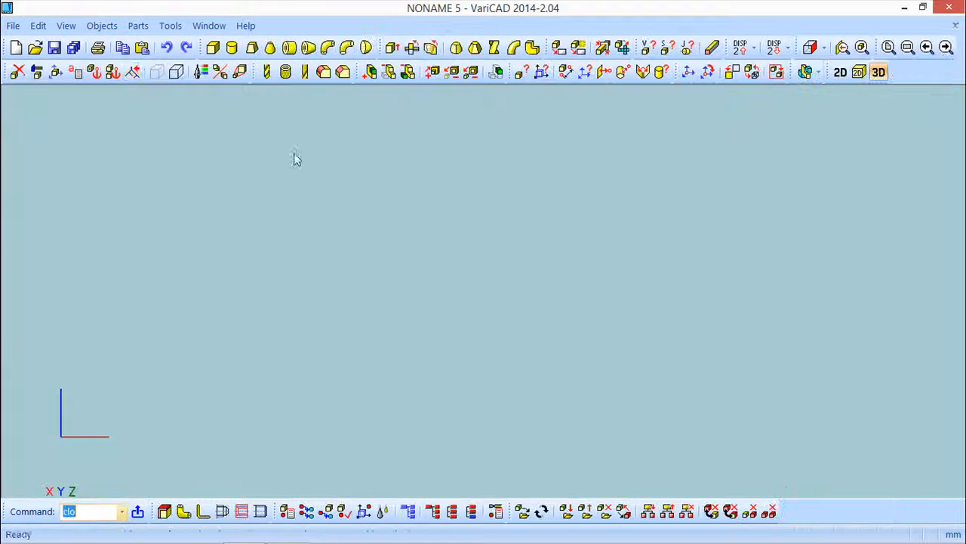
left_click(16, 47)
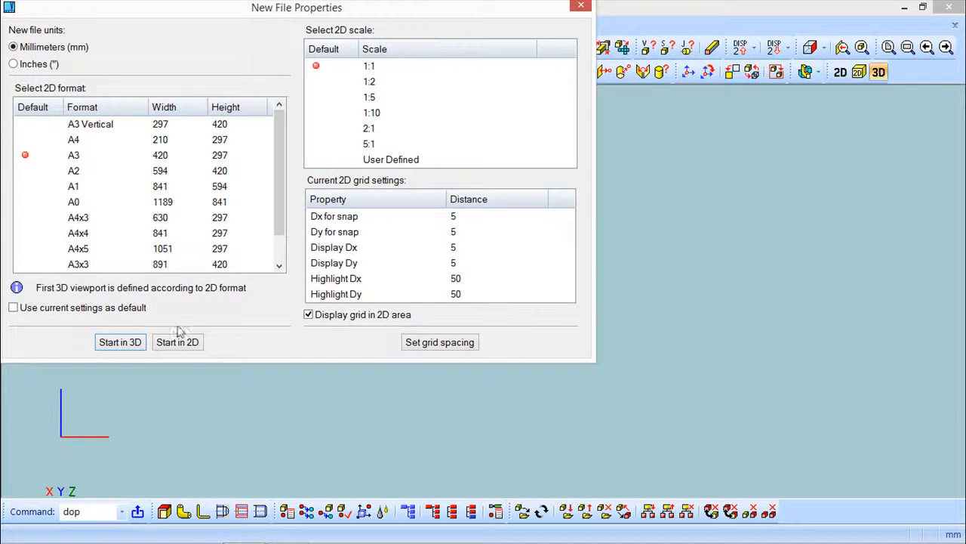
left_click(123, 342)
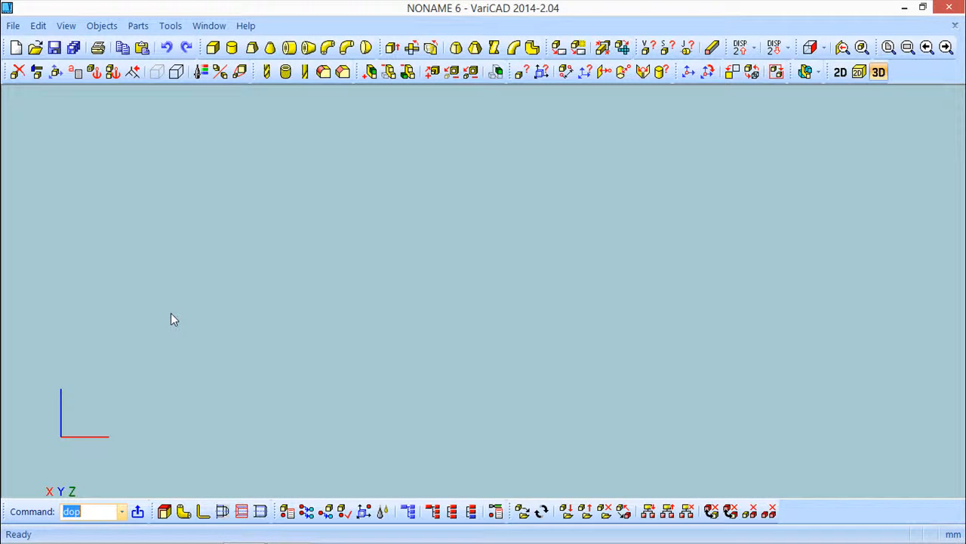
Switch to the 2D drawing area, insert the bom title block with its parts list table and accept the attributes
left_click(840, 72)
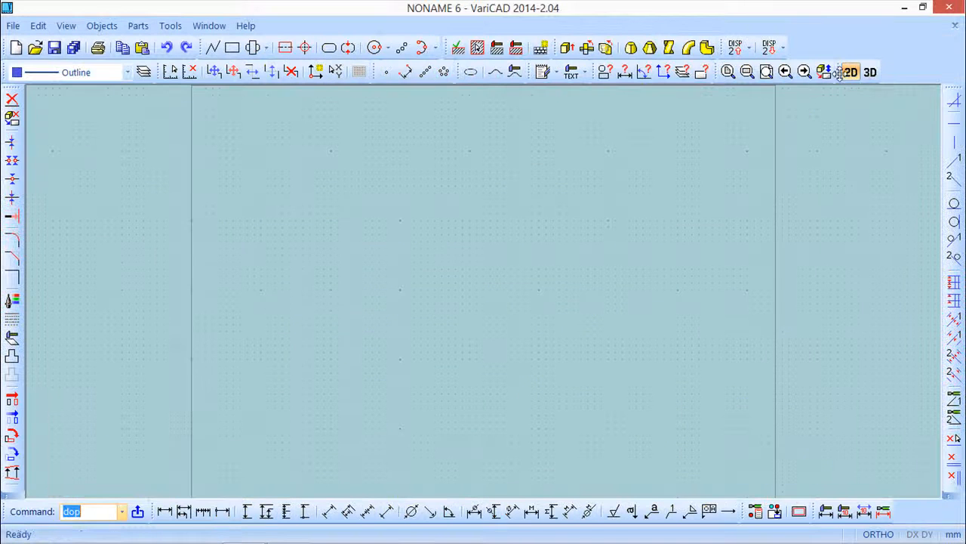
left_click(98, 27)
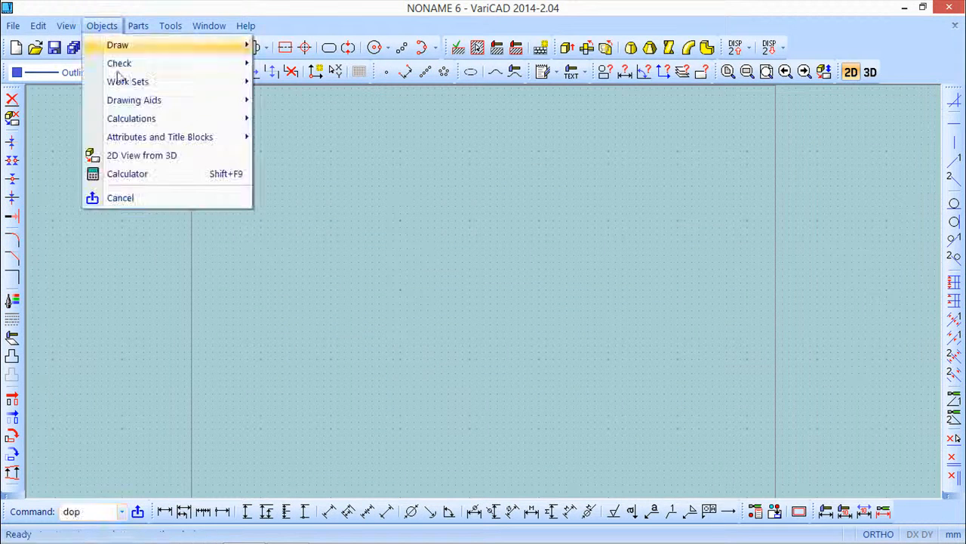
mouse_move(128, 136)
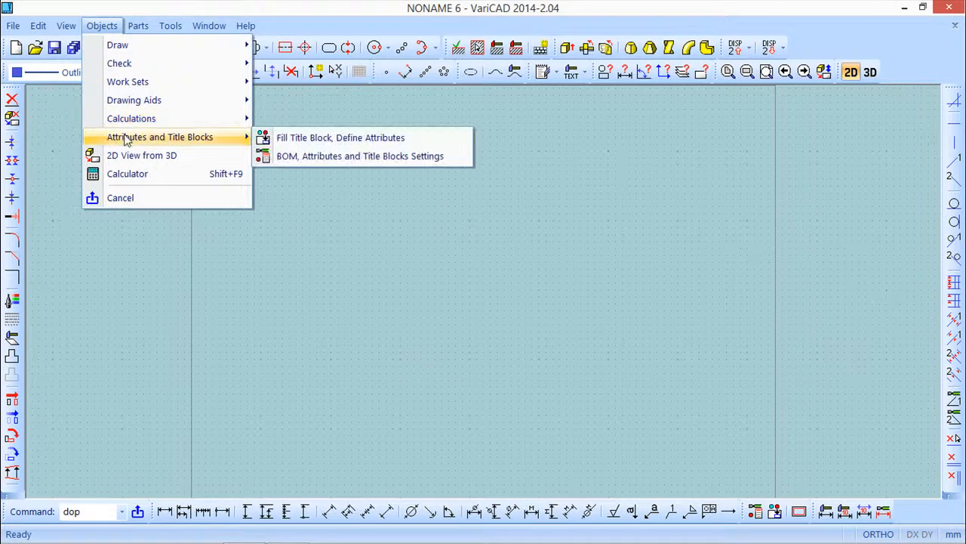
left_click(314, 144)
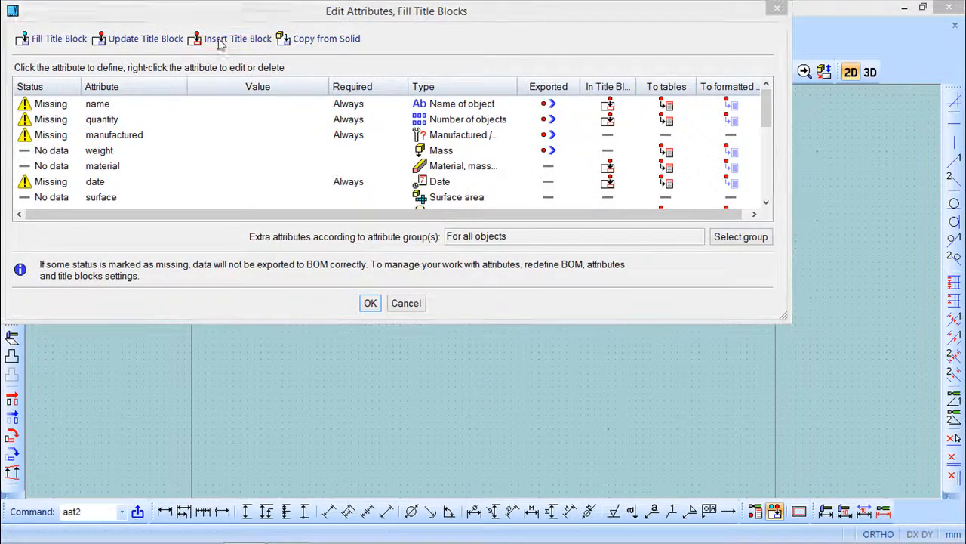
left_click(227, 39)
left_click(46, 91)
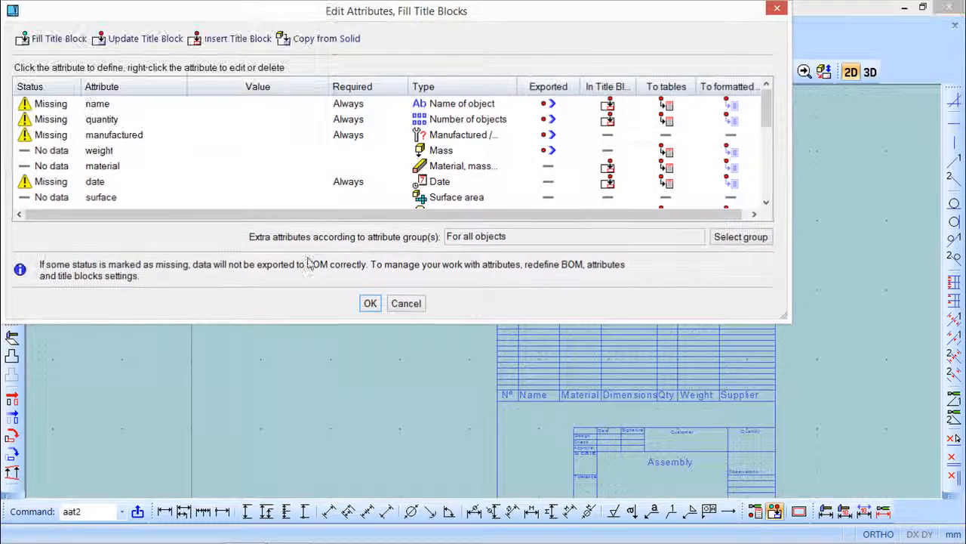
left_click(371, 302)
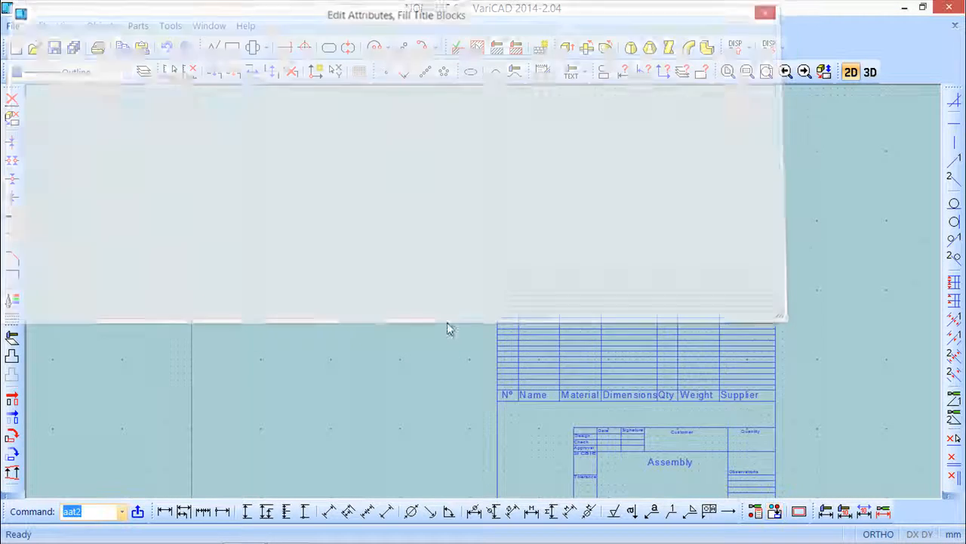
Examine the inserted title block and the column headings of its parts list table
mouse_move(828, 352)
middle_mouse_down()
mouse_move(810, 310)
mouse_move(688, 270)
middle_mouse_up()
scroll(686, 287, "up", 2)
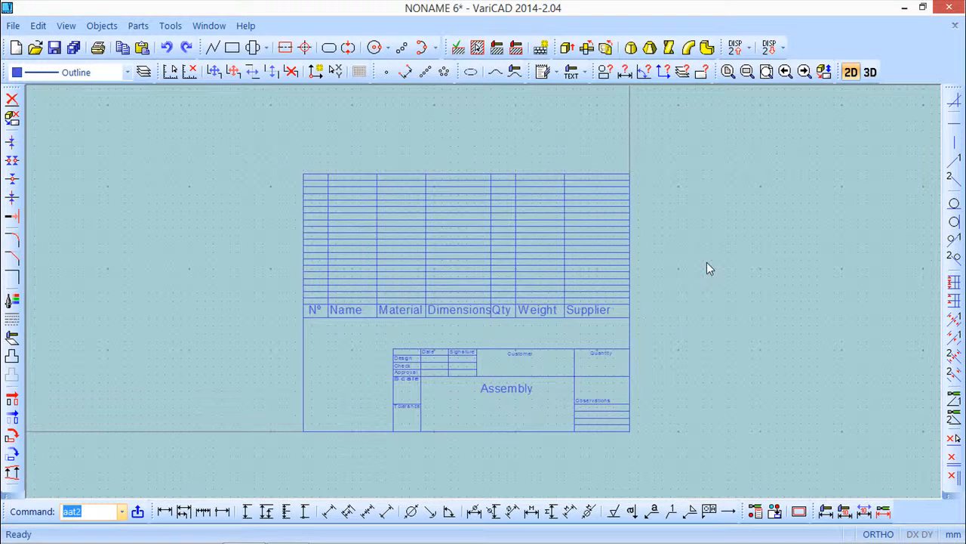
scroll(636, 252, "down", 1)
scroll(606, 260, "up", 4)
scroll(435, 273, "down", 2)
middle_click_drag(372, 263, 486, 239)
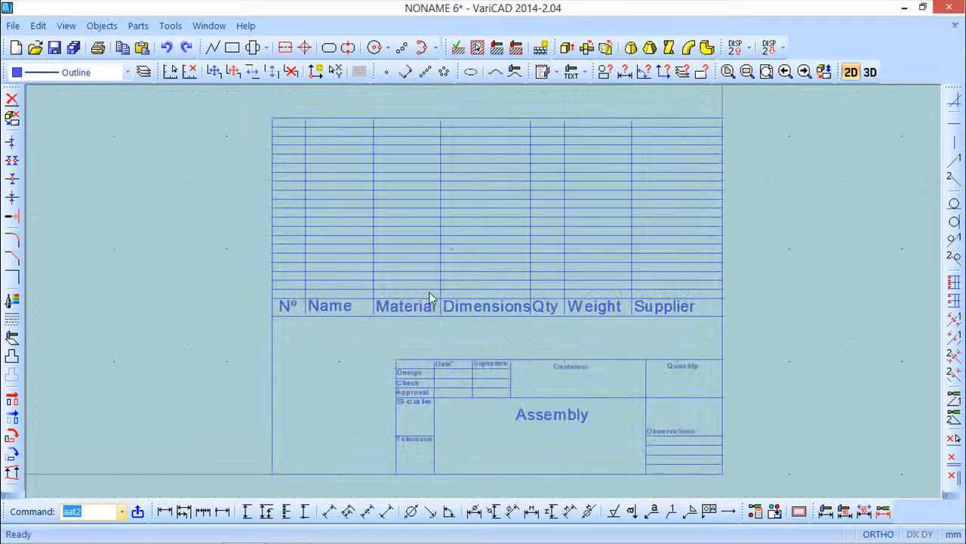
scroll(524, 270, "down", 1)
scroll(508, 267, "up", 3)
mouse_move(260, 266)
middle_mouse_down()
mouse_move(317, 267)
mouse_move(309, 289)
middle_mouse_up()
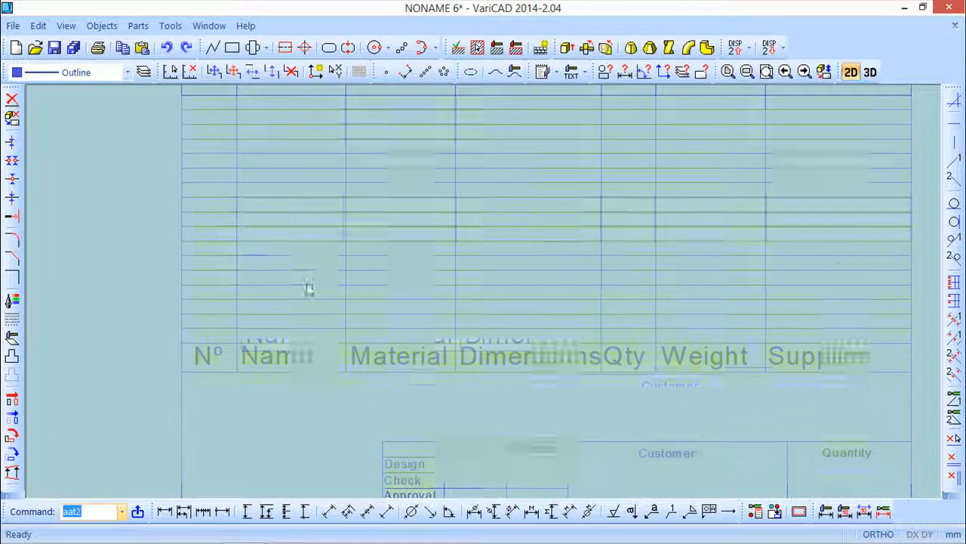
Open the BOM, attributes and title blocks settings and compare the listed attributes with the parts list table's columns
left_click(102, 26)
mouse_move(138, 26)
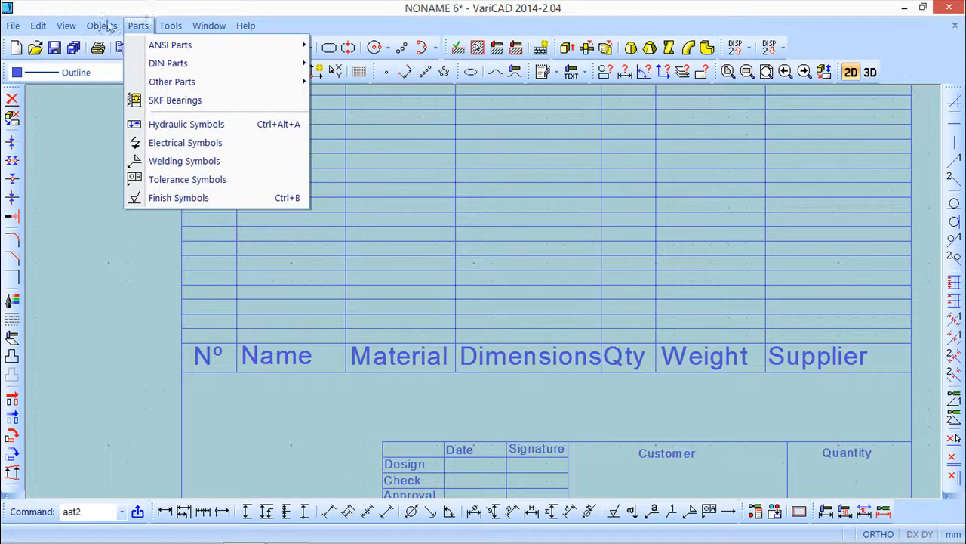
mouse_move(102, 26)
mouse_move(136, 138)
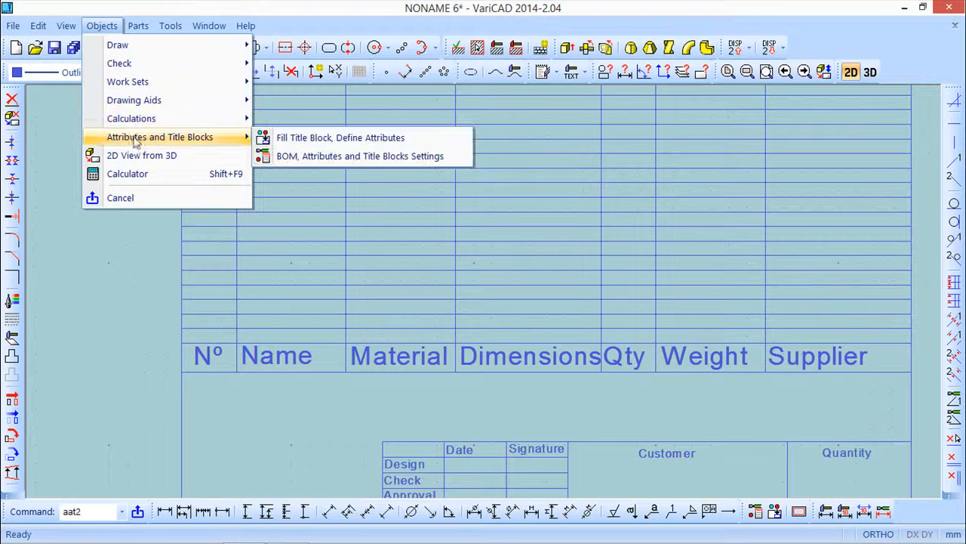
left_click(317, 156)
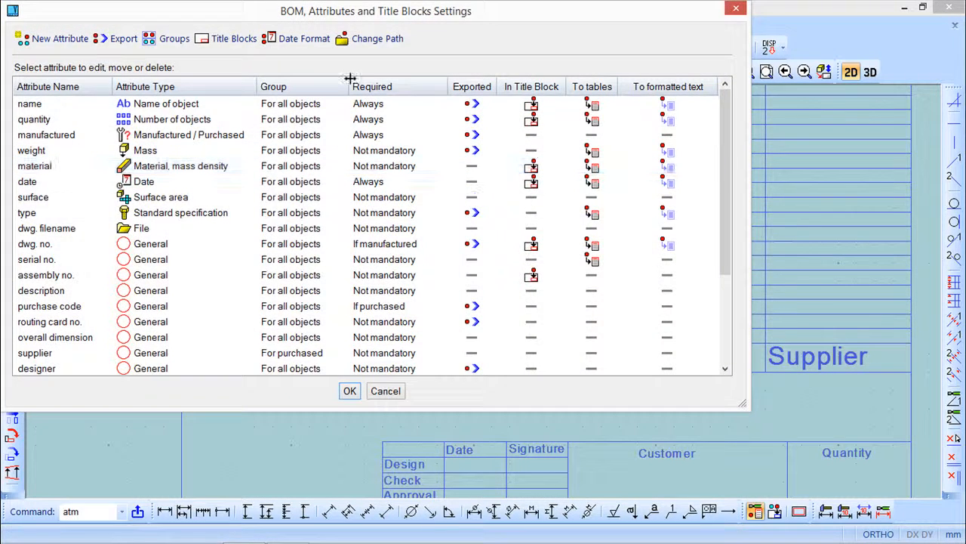
left_click_drag(370, 14, 430, 80)
left_click(532, 184)
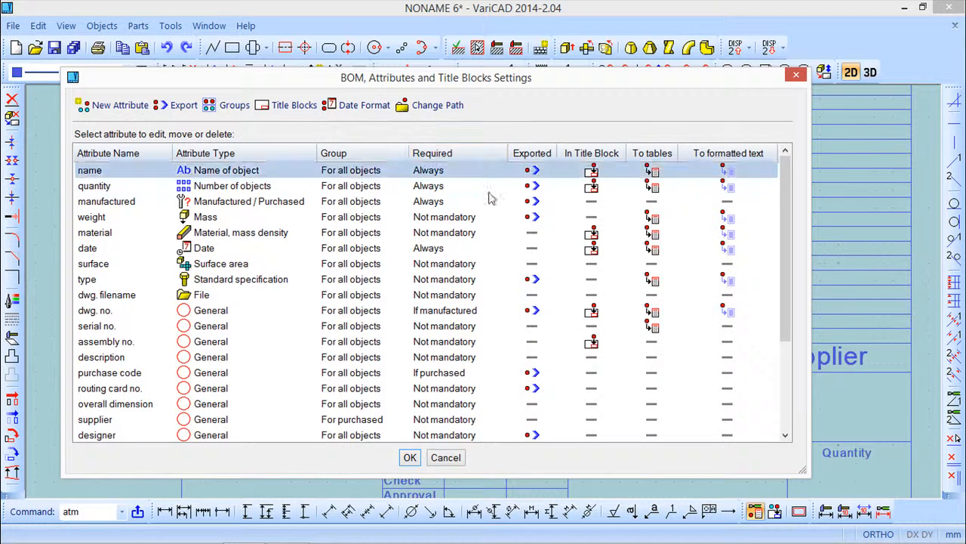
mouse_move(477, 87)
left_mouse_down()
mouse_move(570, 133)
mouse_move(668, 355)
mouse_move(653, 410)
mouse_move(556, 403)
left_mouse_up()
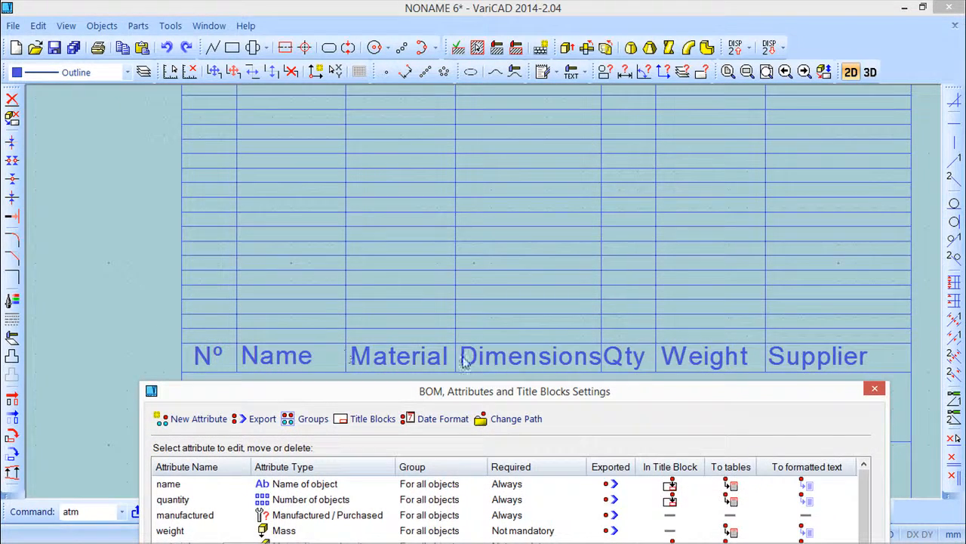
left_click_drag(740, 402, 783, 92)
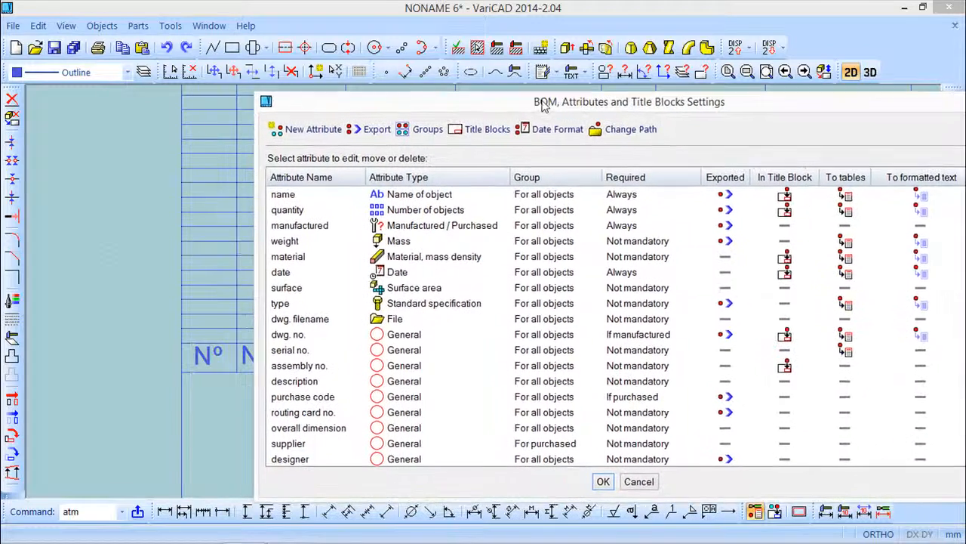
left_click_drag(542, 99, 548, 101)
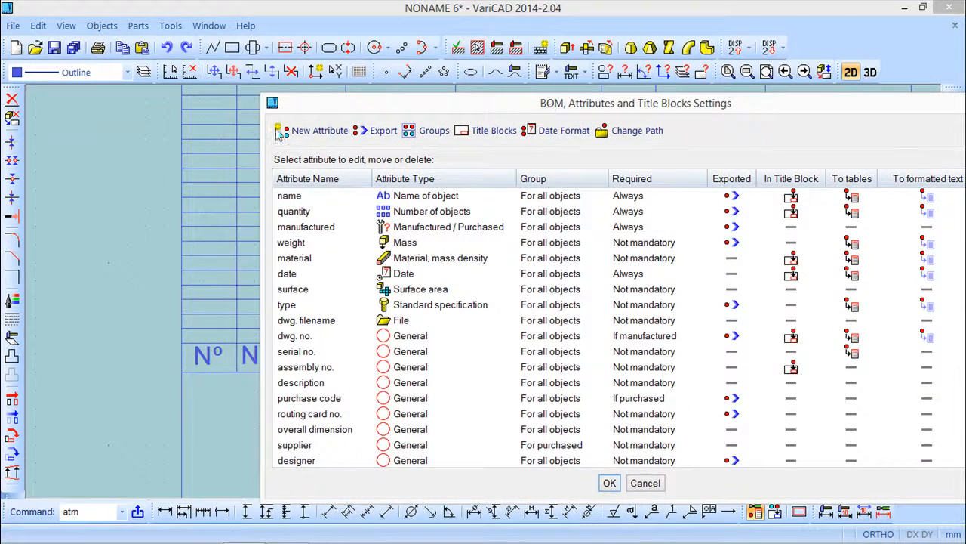
Create a new attribute named order number with the General type and a text value, always required
left_click(316, 132)
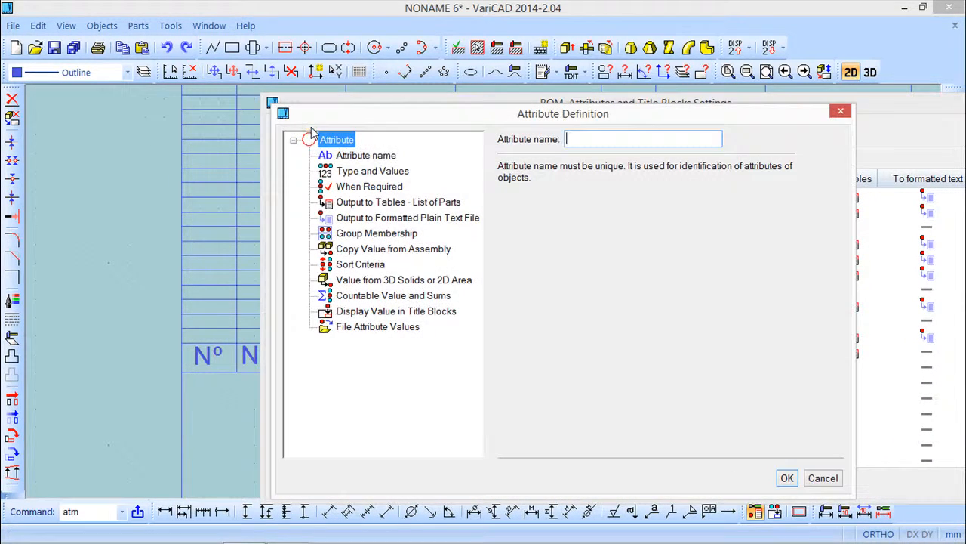
left_click(362, 157)
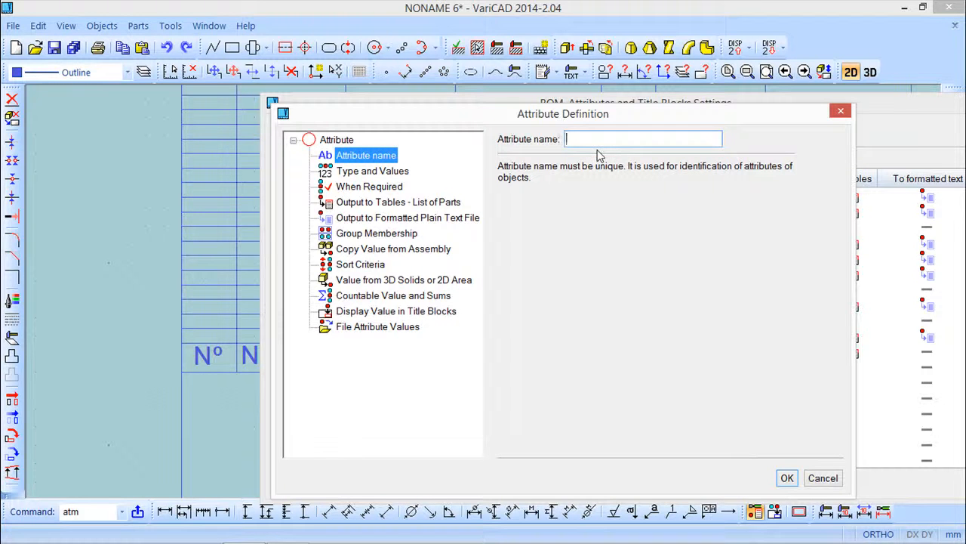
type("order number")
left_click(389, 172)
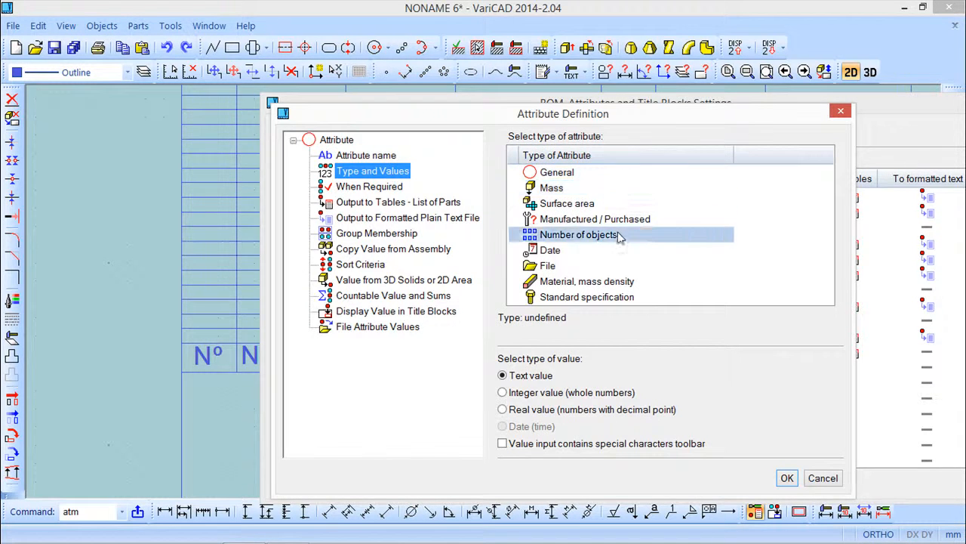
left_click(559, 173)
left_click(372, 186)
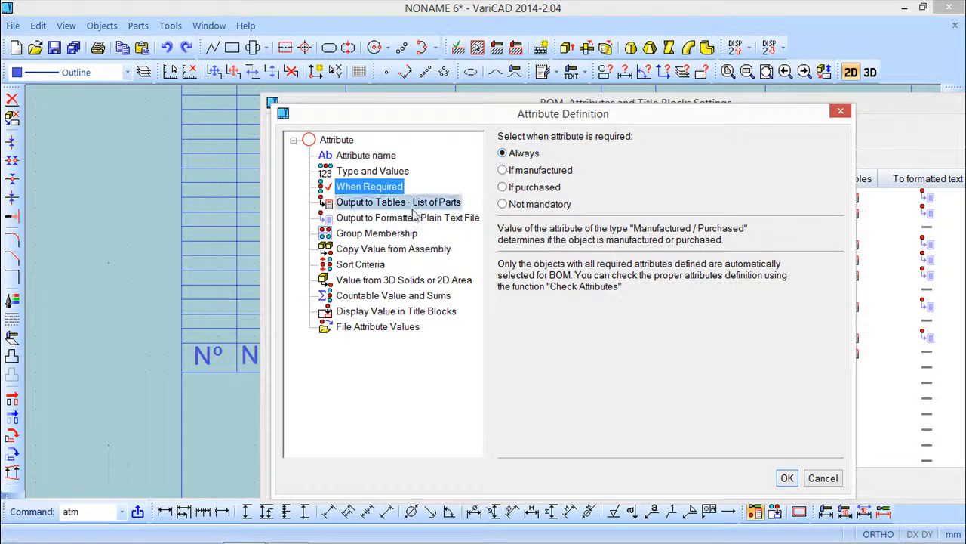
Enable the attribute's output to tables and place its text in the Nº column's lowest row, about Dx 0.66, Dy 0.66 from the row's lower-left corner
left_click(380, 204)
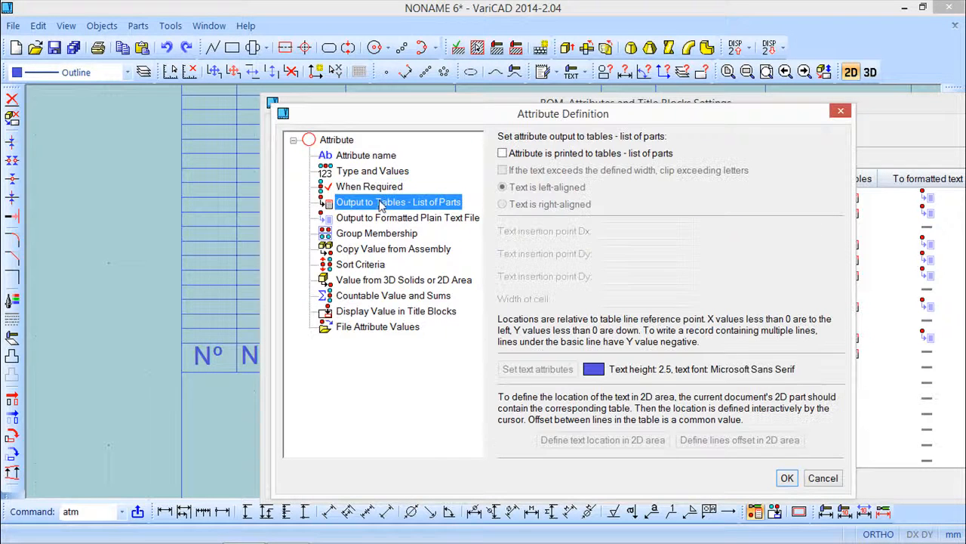
left_click(503, 153)
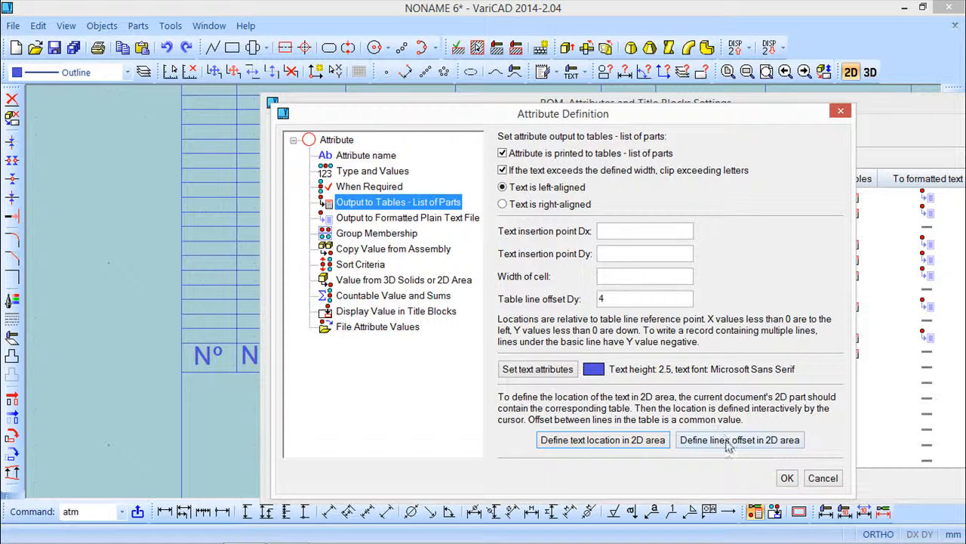
left_click(601, 439)
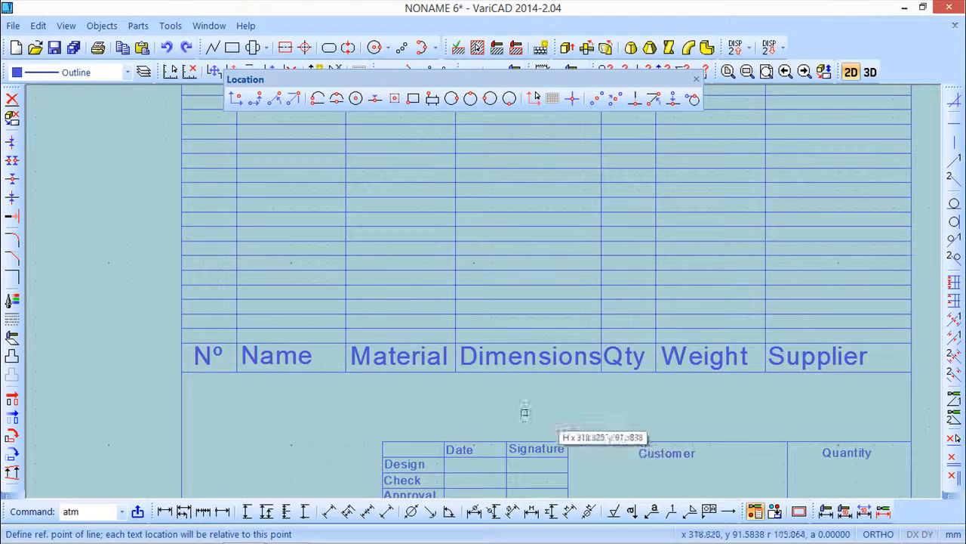
left_click(182, 344)
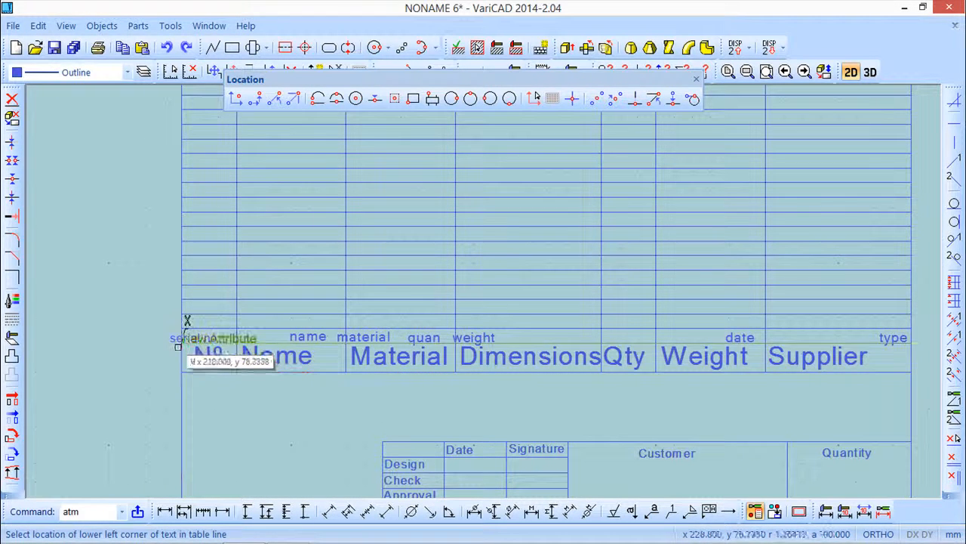
scroll(178, 343, "up", 3)
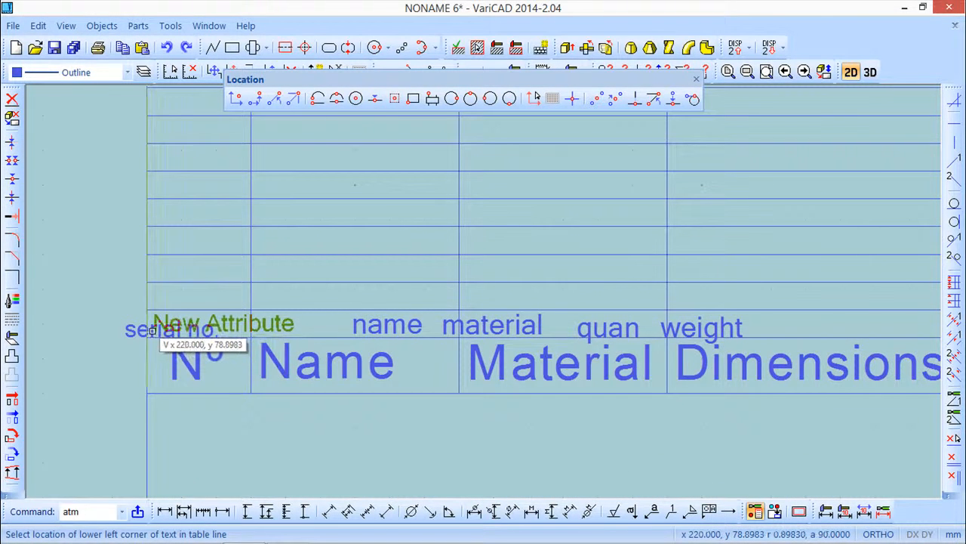
scroll(152, 332, "up", 1)
scroll(153, 332, "up", 2)
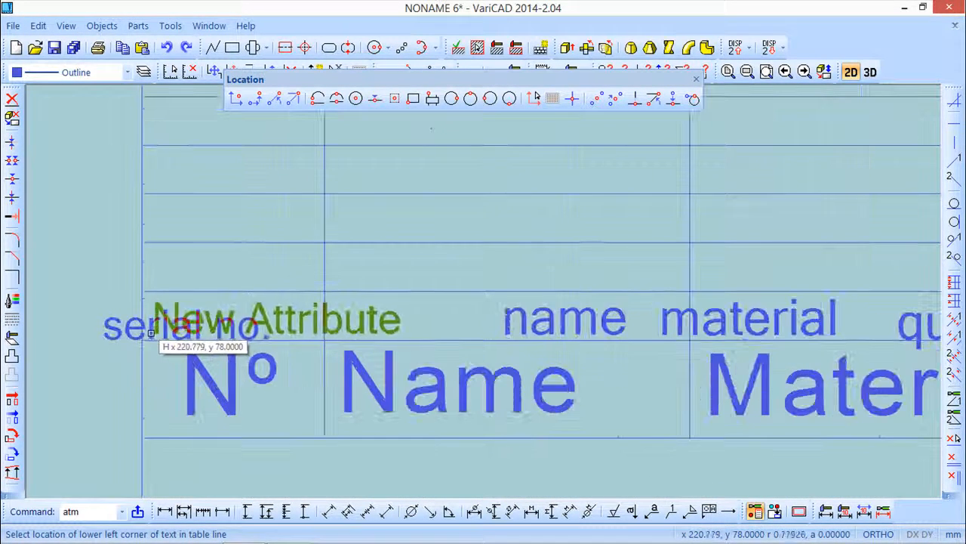
left_click(151, 332)
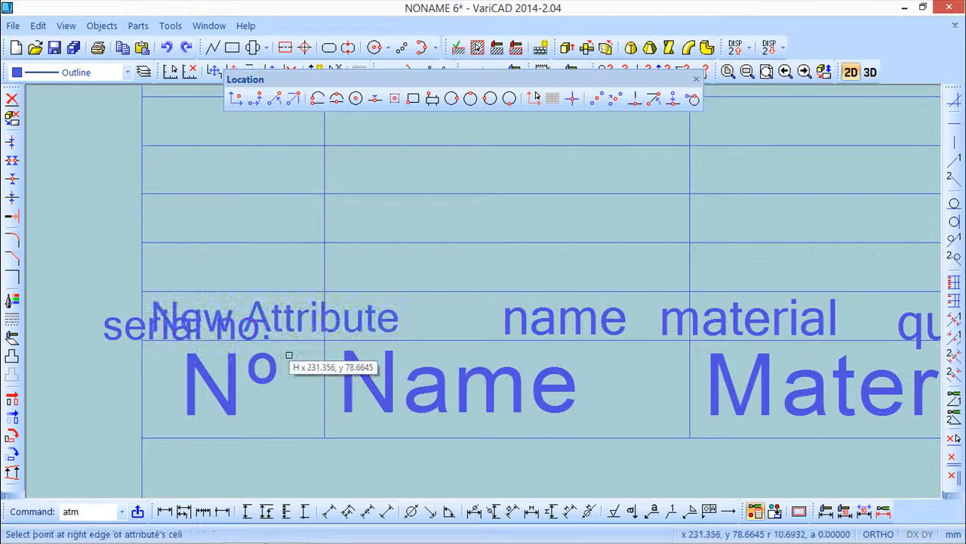
Define the attribute's cell width as about 14.3 mm, ending at the Nº column's right edge
scroll(284, 362, "down", 2)
scroll(285, 362, "down", 2)
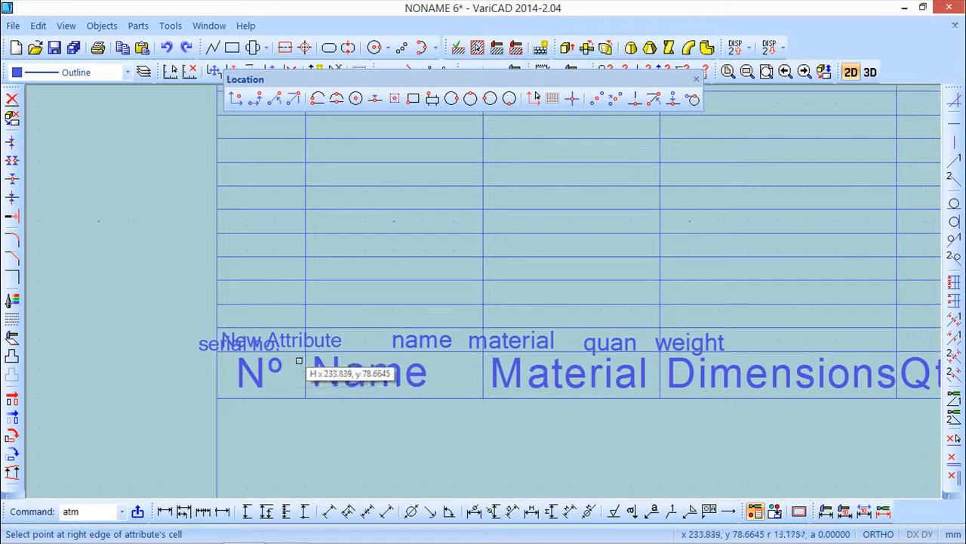
scroll(276, 365, "up", 3)
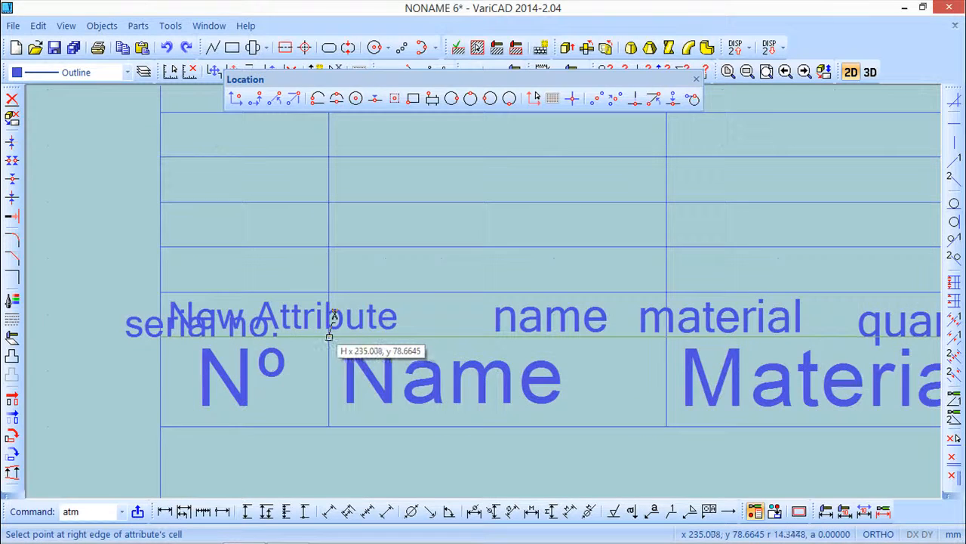
left_click(330, 335)
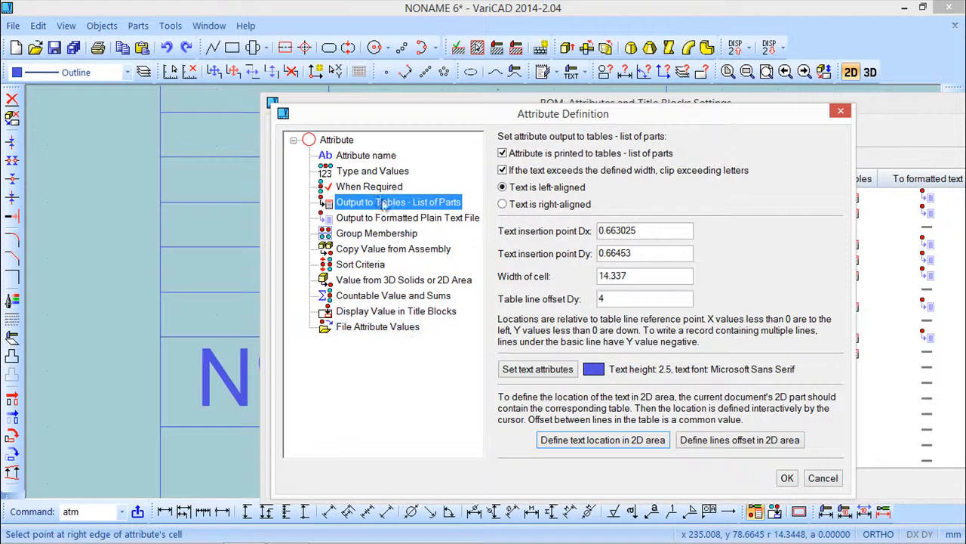
Enable the attribute's output to the formatted plain text file with a column width of 10 characters and accept the definition
left_click(388, 219)
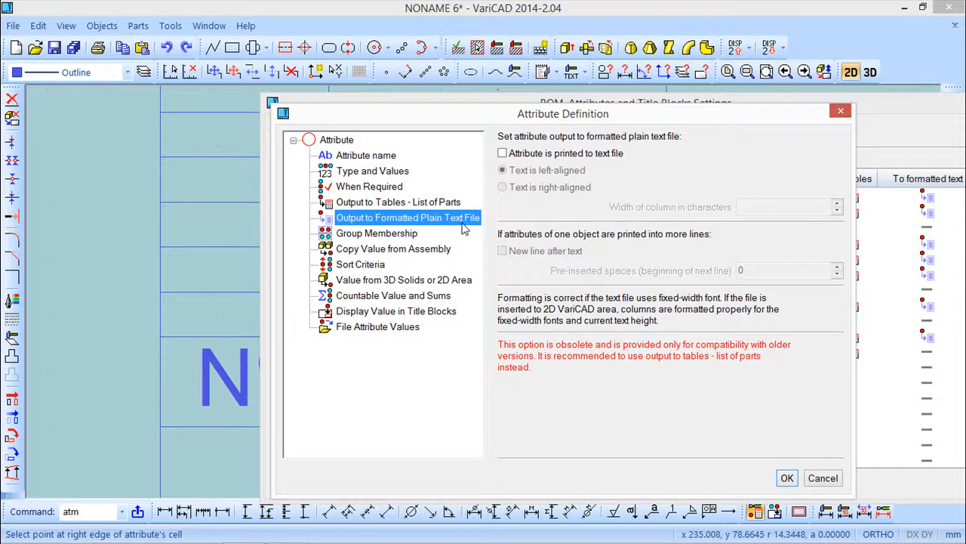
left_click(503, 154)
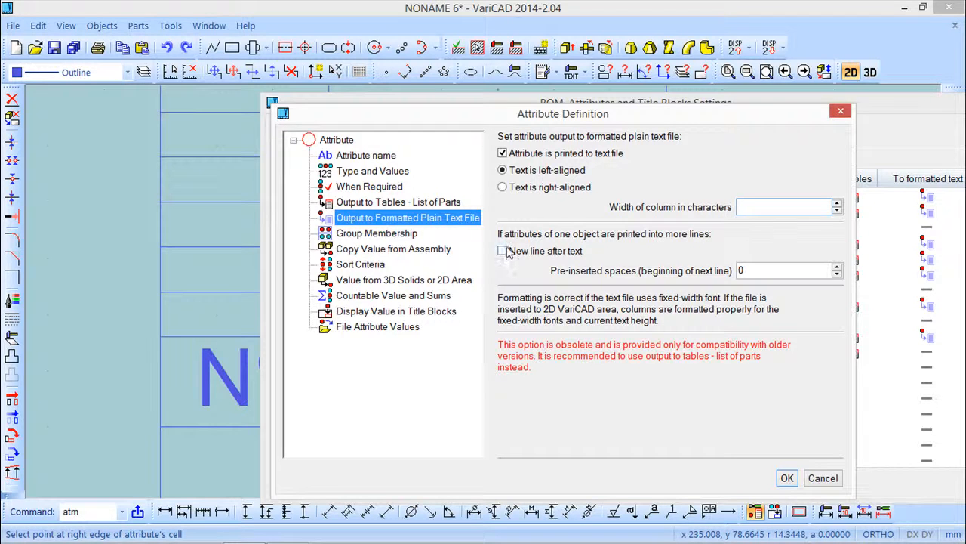
left_click(787, 479)
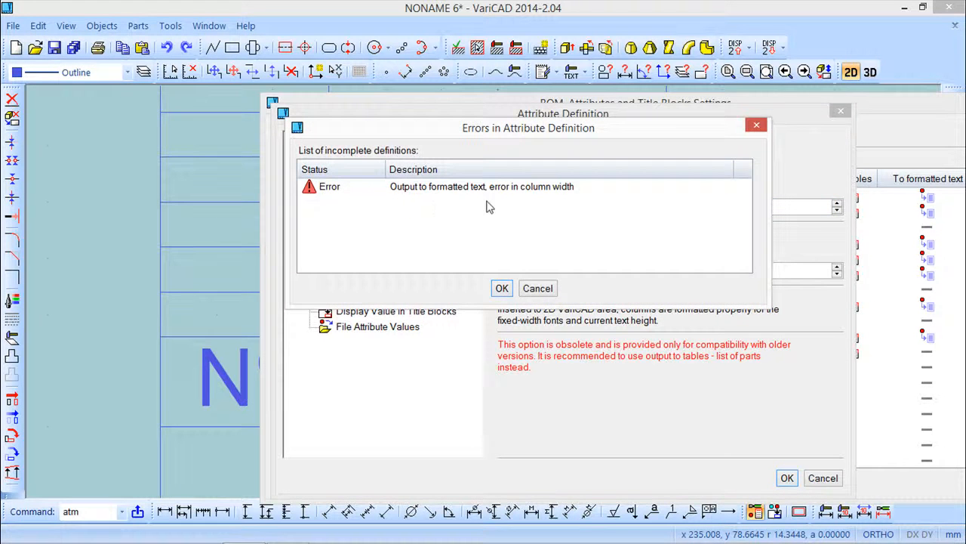
left_click(502, 289)
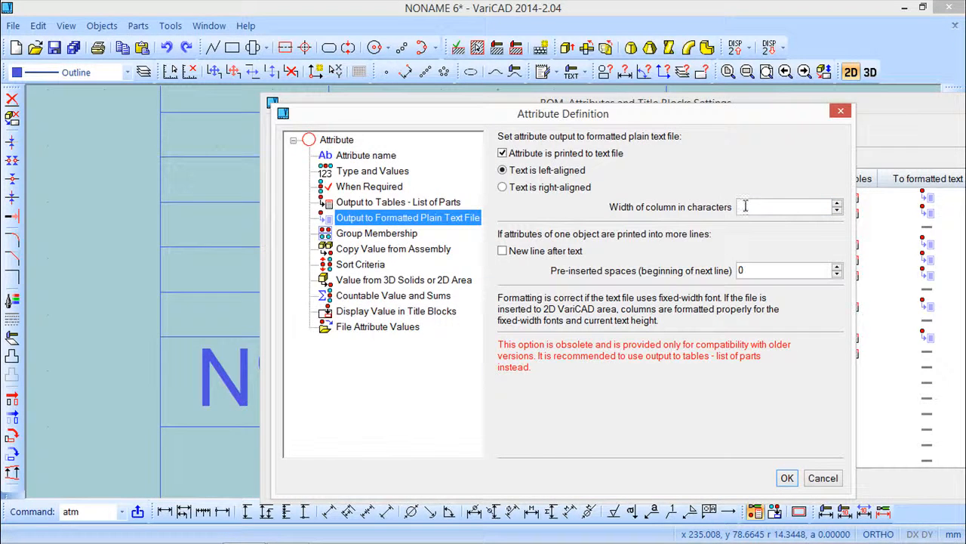
type("10")
left_click(787, 479)
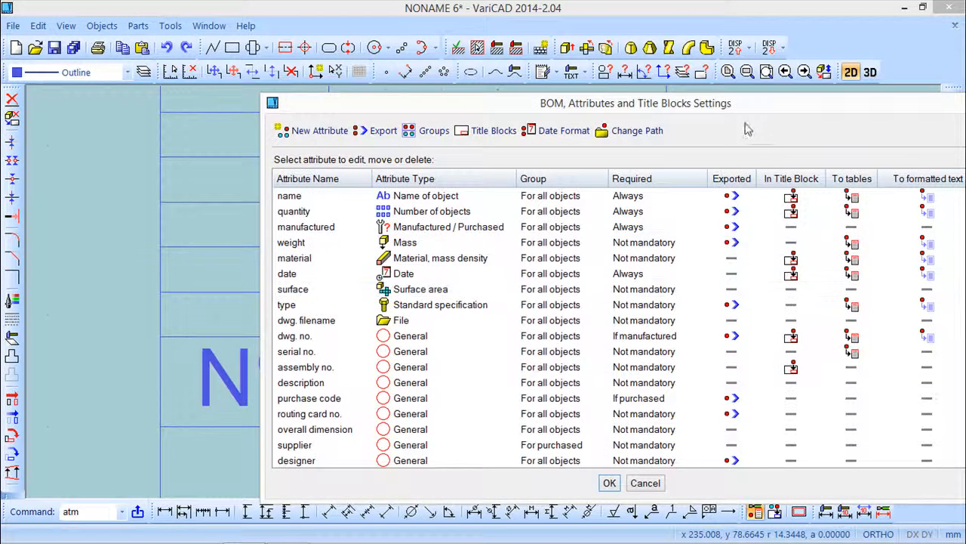
Turn off the name attribute's output to tables and accept the change
left_click_drag(727, 95, 618, 45)
left_click_drag(878, 265, 891, 224)
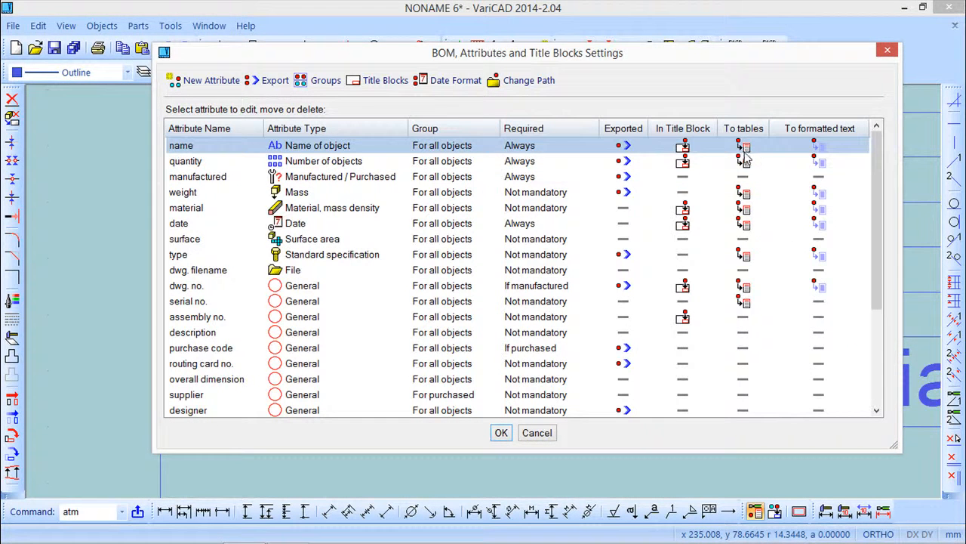
left_click(745, 149)
right_click(745, 148)
left_click(588, 156)
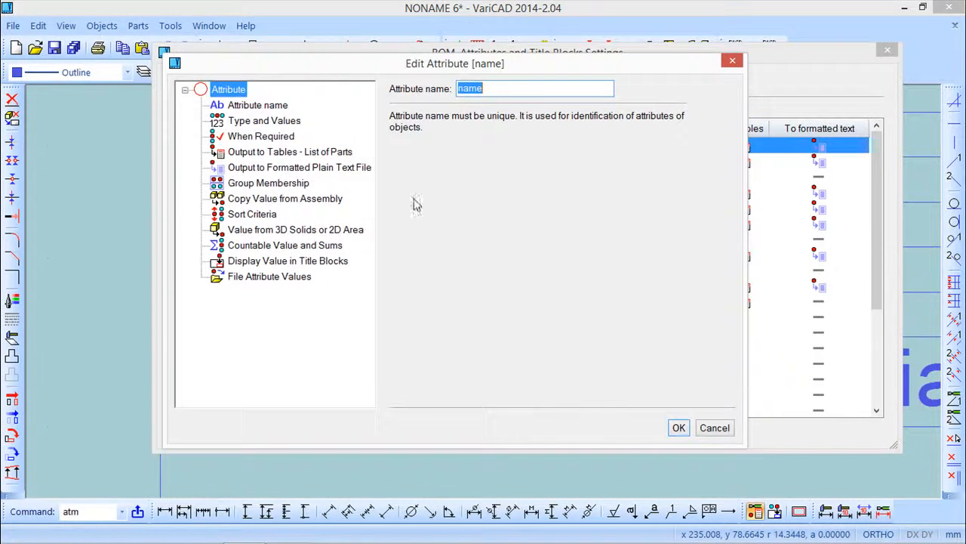
left_click(332, 153)
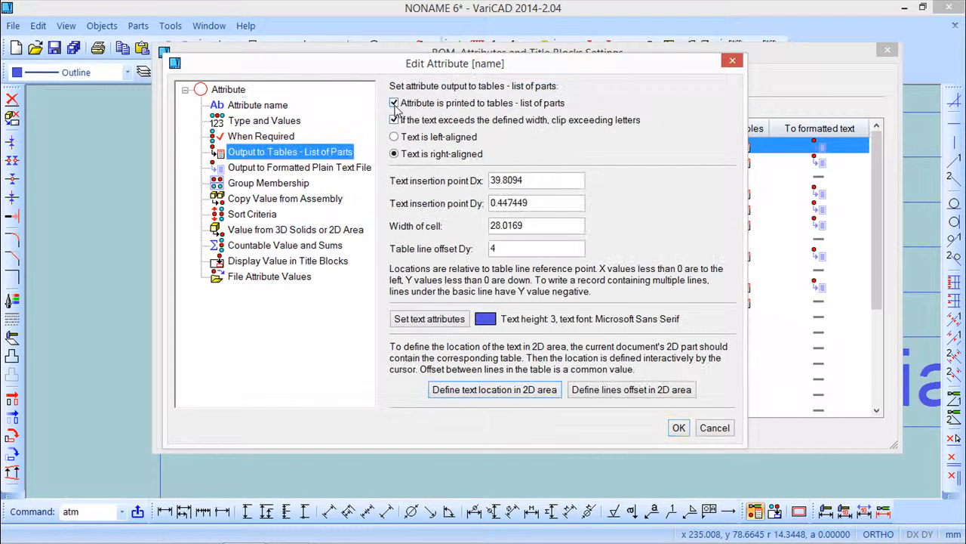
left_click(395, 103)
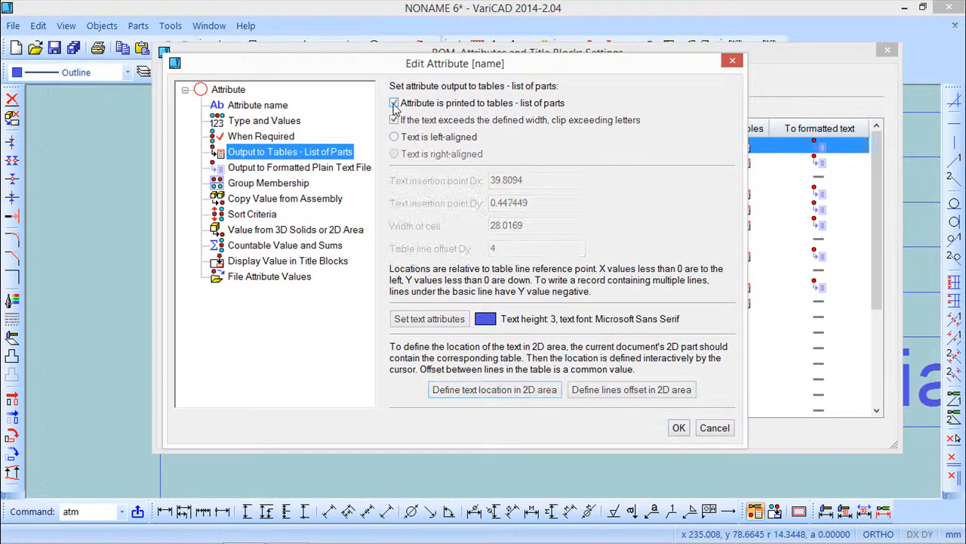
left_click(678, 427)
Turn off the quantity attribute's output to tables and accept the change
right_click(510, 163)
left_click(551, 175)
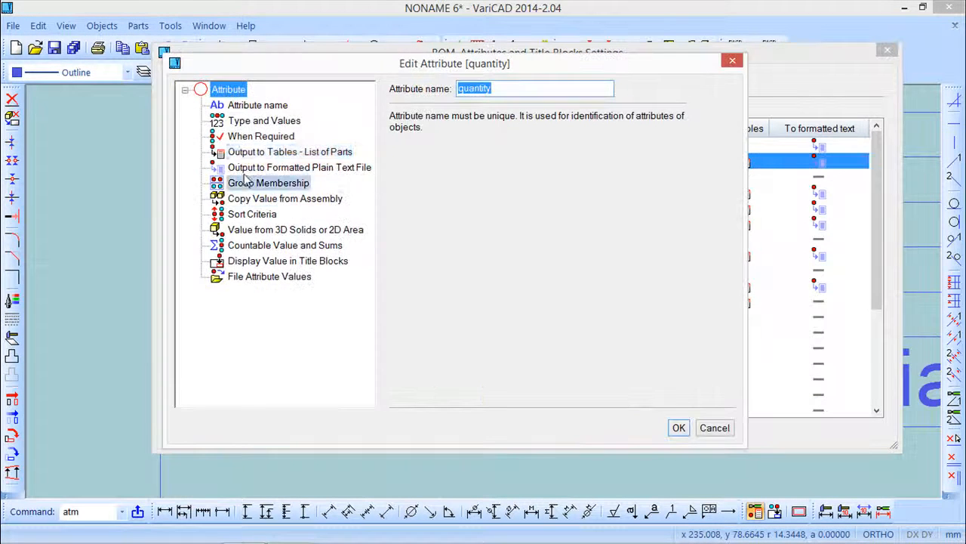
left_click(254, 155)
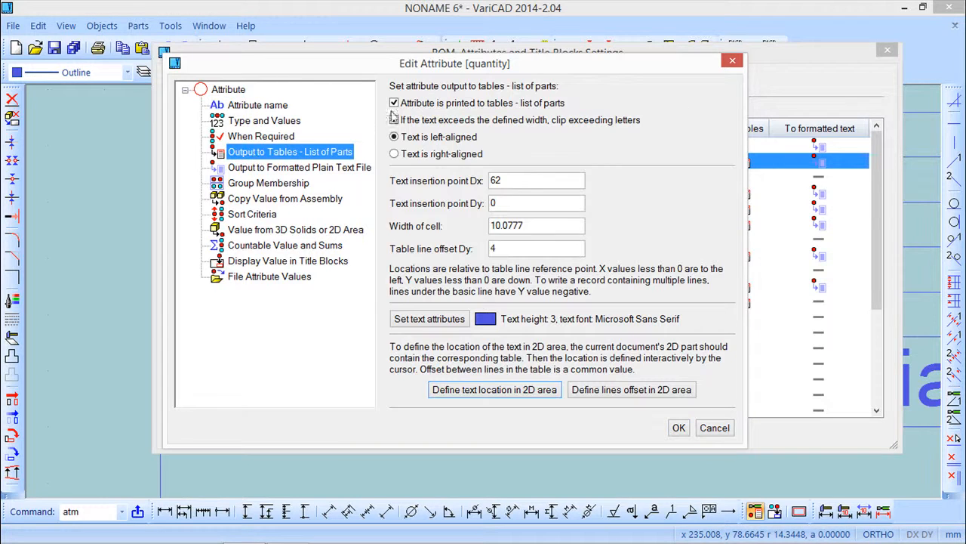
left_click(394, 103)
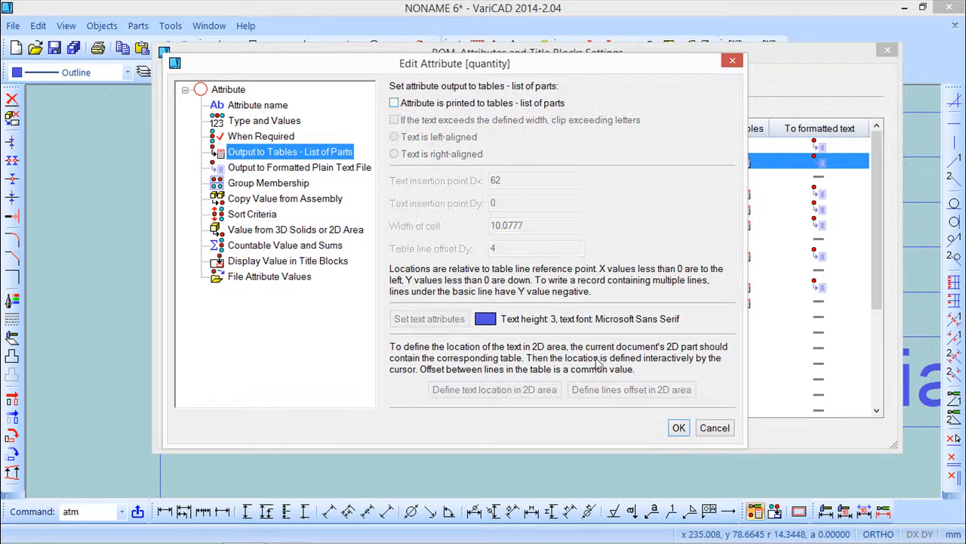
left_click(683, 432)
Turn off the weight attribute's output to tables and accept the change
right_click(504, 195)
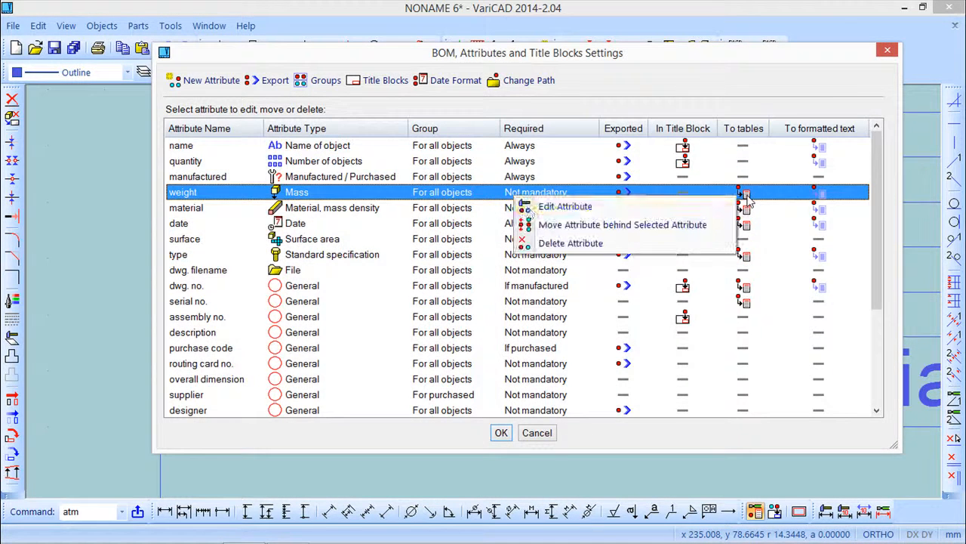
left_click(535, 206)
left_click(234, 153)
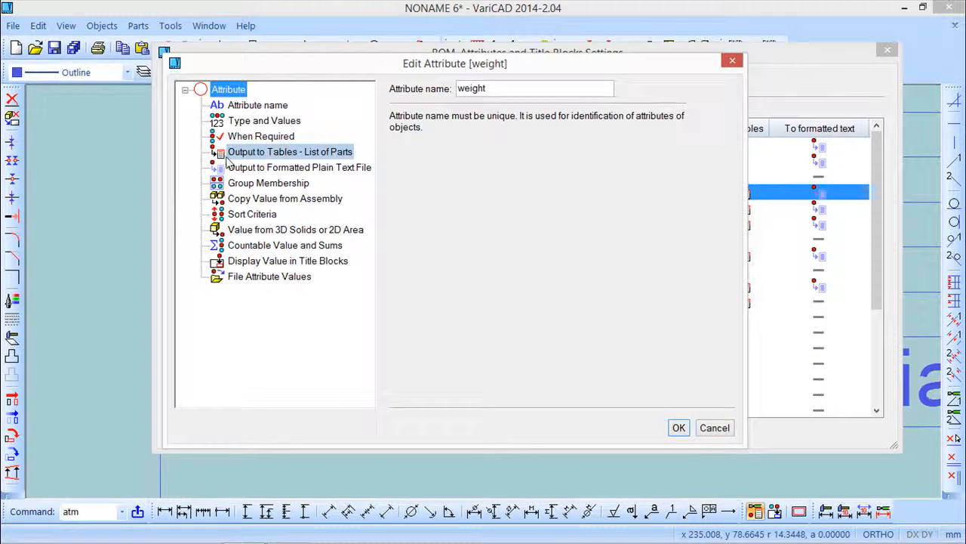
left_click(395, 104)
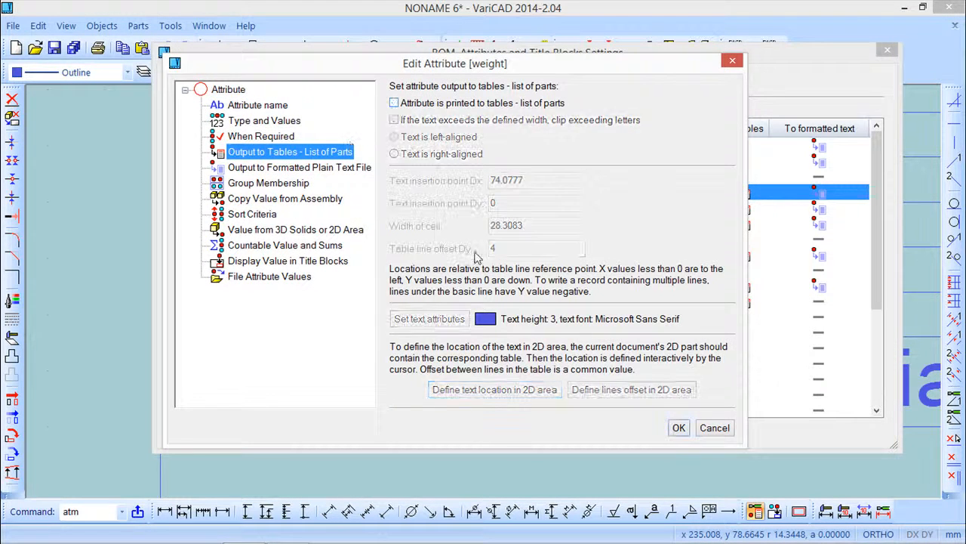
left_click(679, 427)
Turn off the material attribute's output to tables and accept the change
left_click(513, 208)
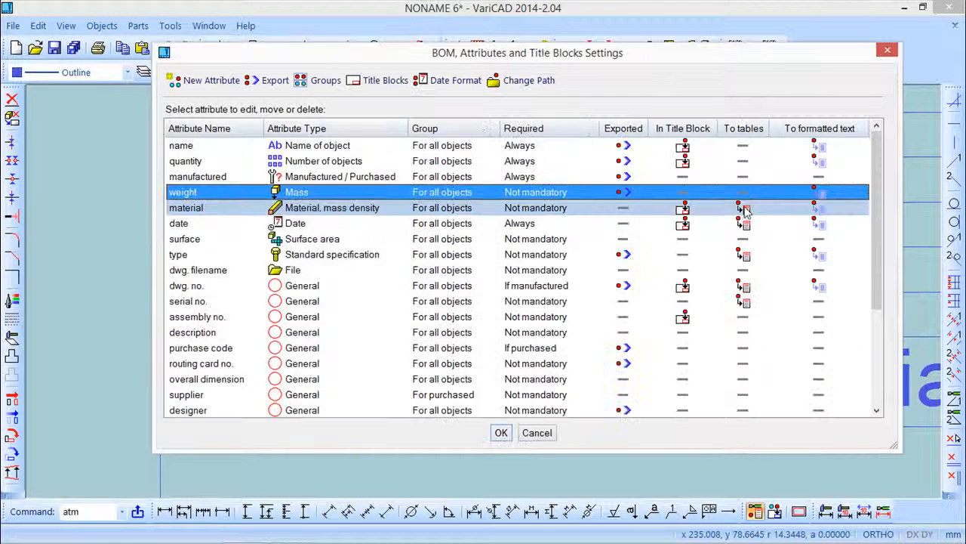
right_click(512, 208)
left_click(563, 217)
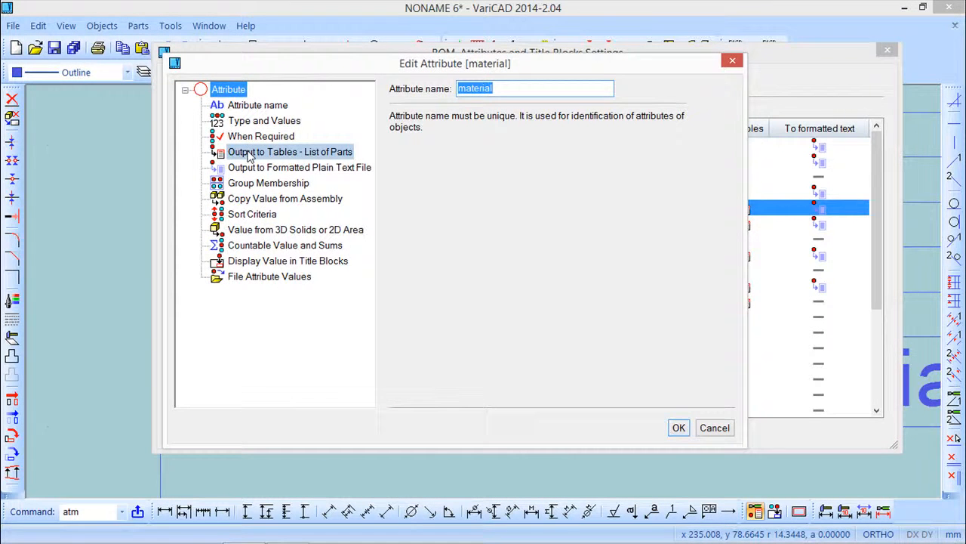
left_click(249, 154)
left_click(394, 104)
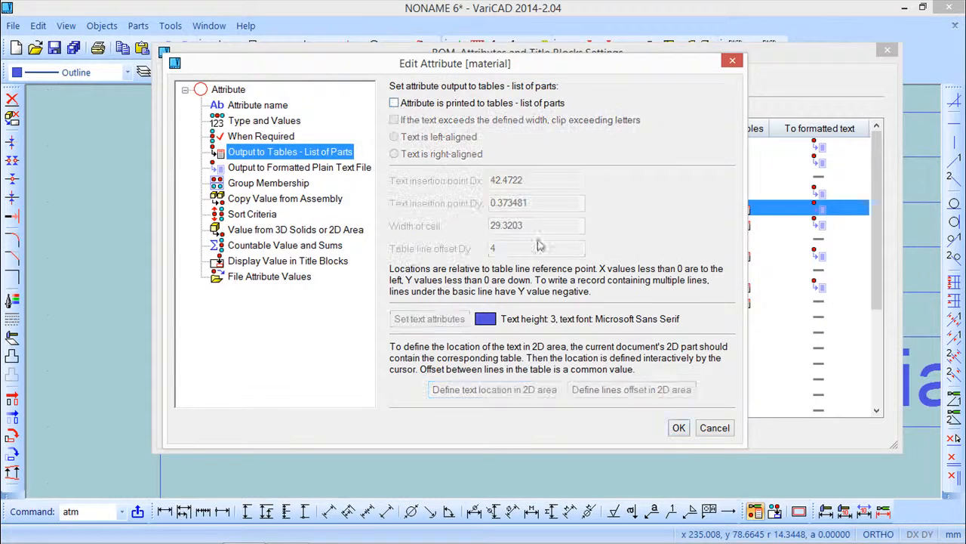
left_click(678, 428)
Turn off the date attribute's output to tables and accept the change
right_click(513, 225)
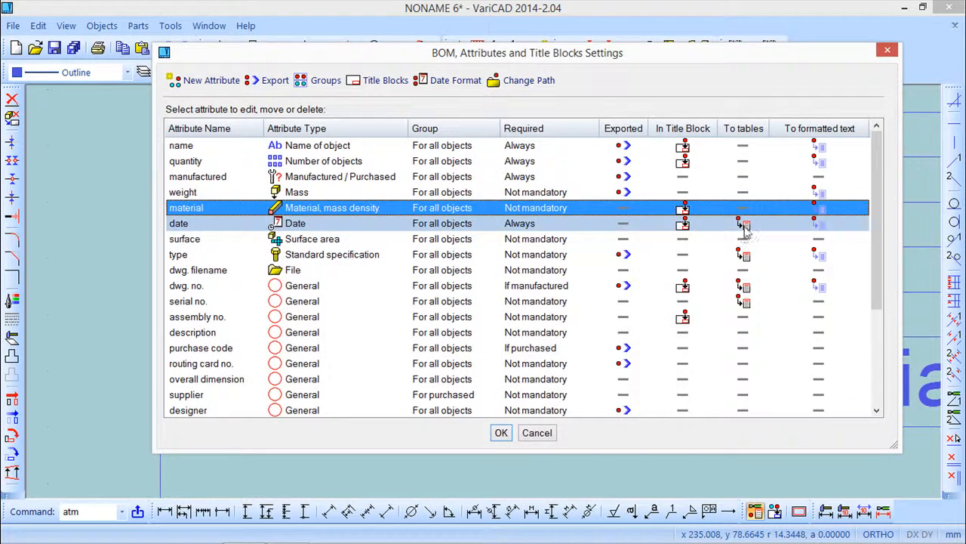
left_click(562, 238)
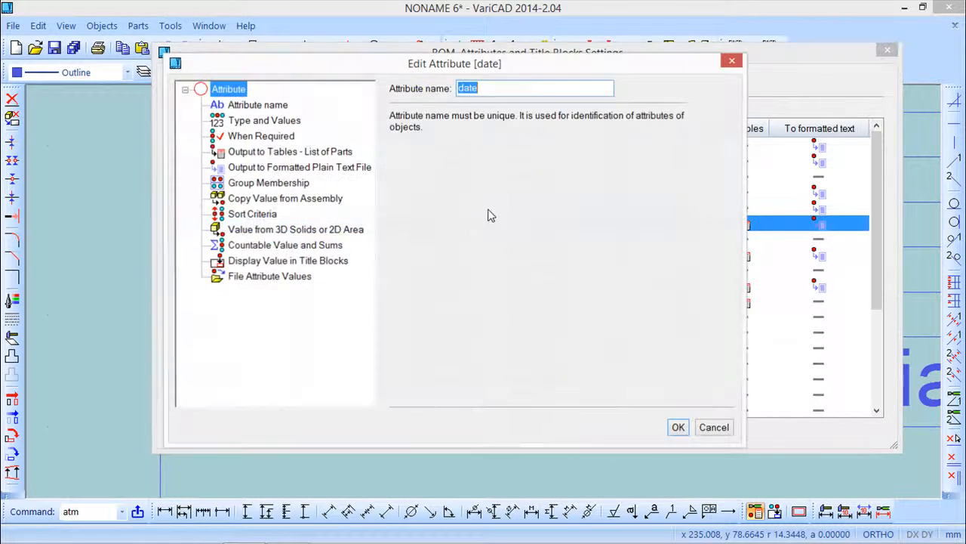
left_click(257, 152)
left_click(394, 104)
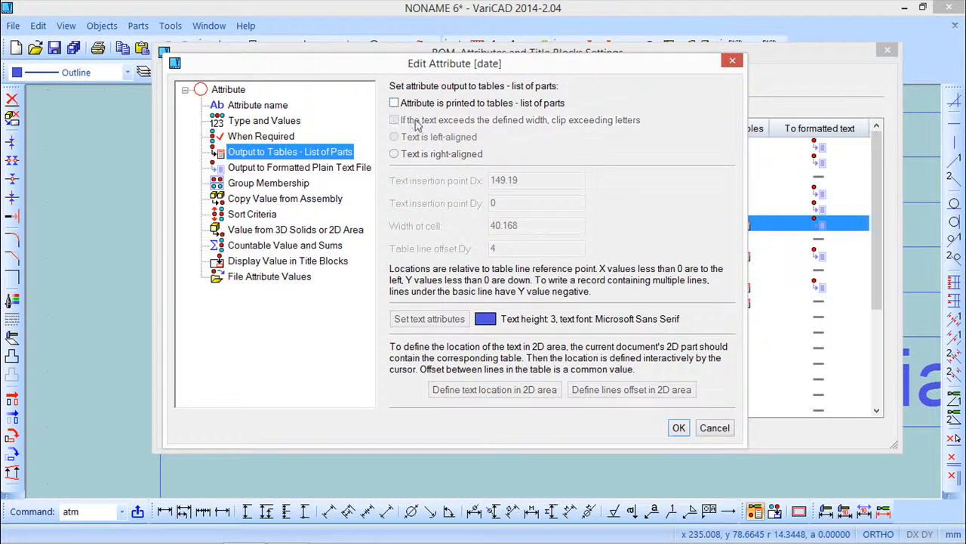
left_click(679, 428)
Turn off the type attribute's output to tables and accept the change
right_click(745, 258)
left_click(572, 268)
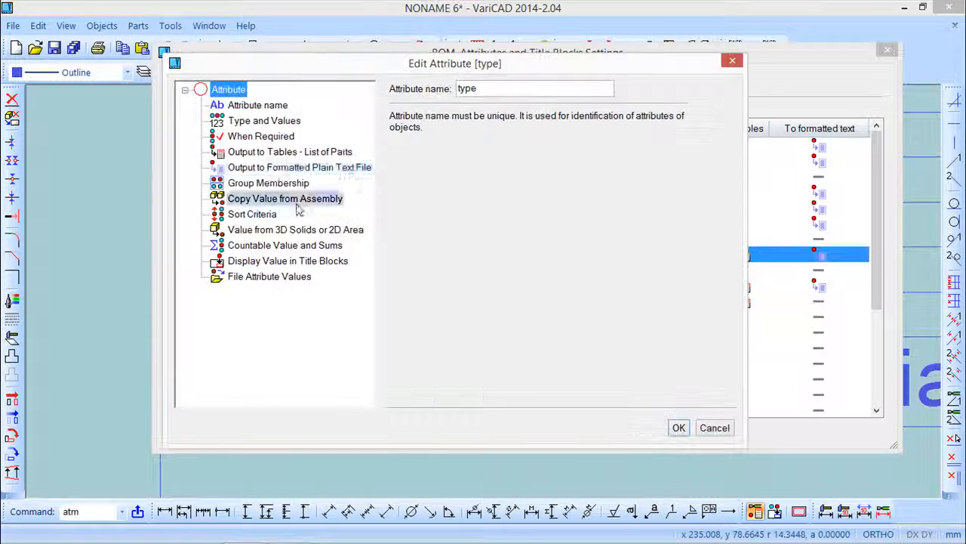
left_click(279, 154)
left_click(394, 104)
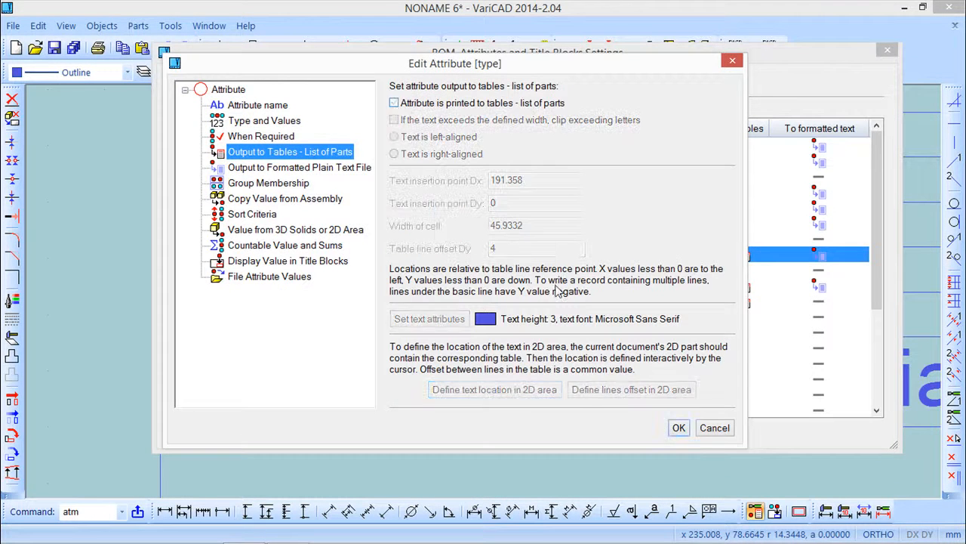
left_click(679, 428)
Turn off the dwg. no. attribute's output to tables and accept the change
right_click(742, 288)
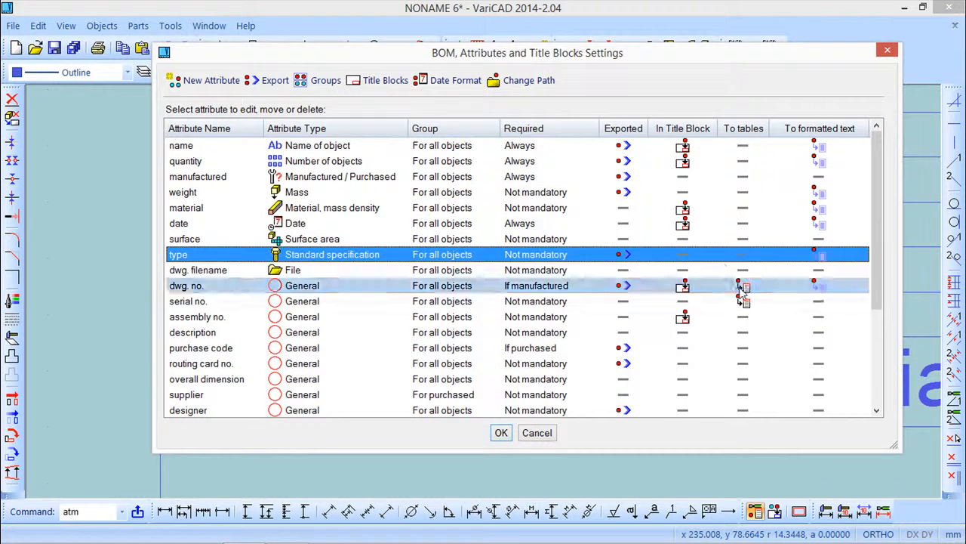
left_click(562, 298)
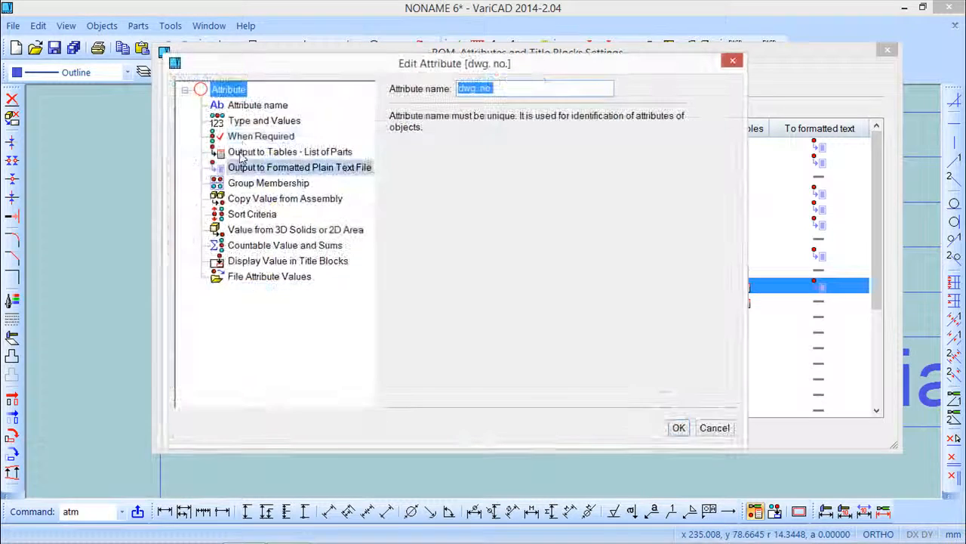
left_click(328, 152)
left_click(394, 104)
left_click(679, 428)
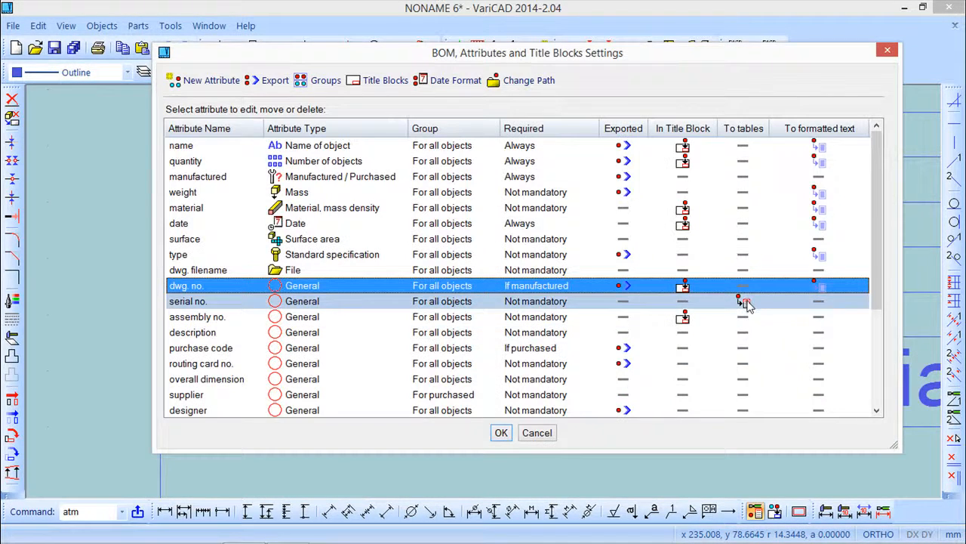
Turn off the serial no. attribute's output to tables and accept the change
right_click(745, 303)
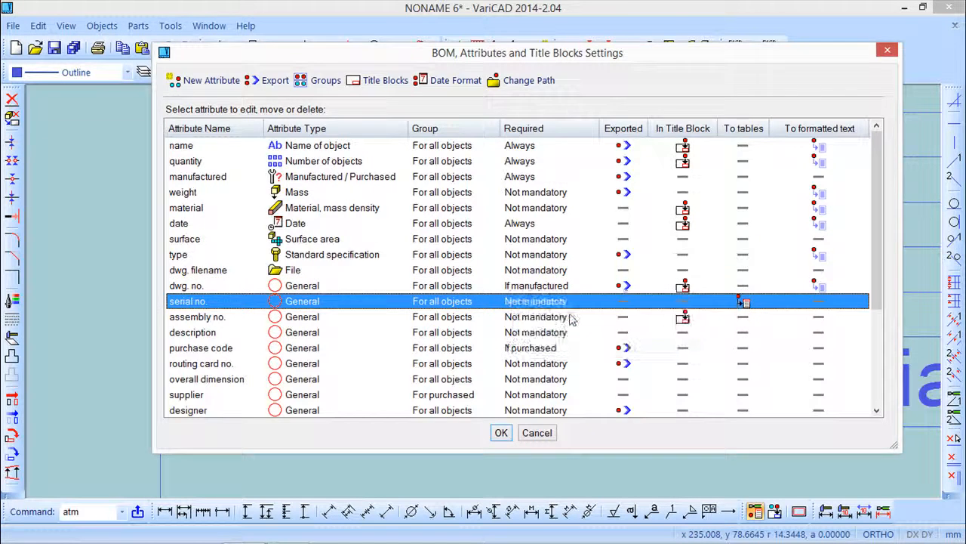
left_click(571, 312)
left_click(219, 153)
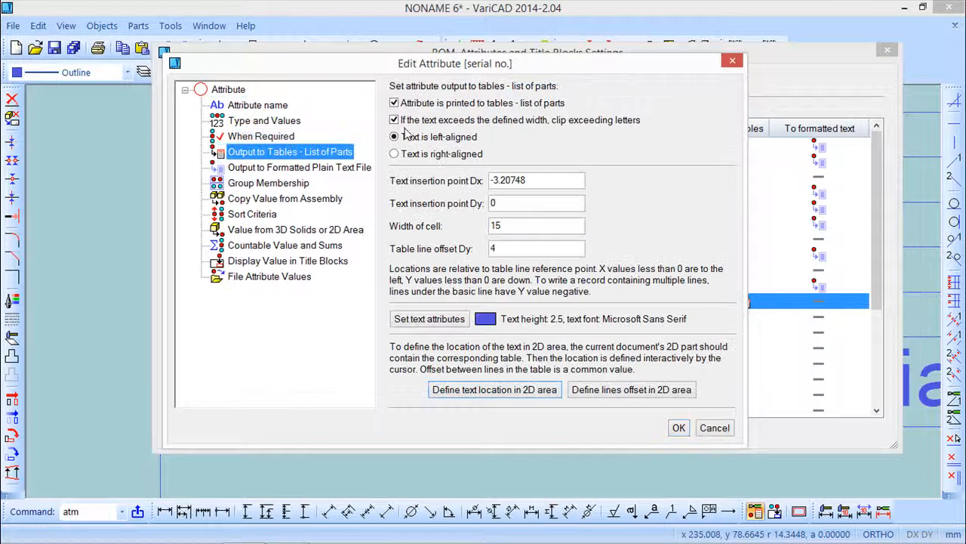
left_click(394, 104)
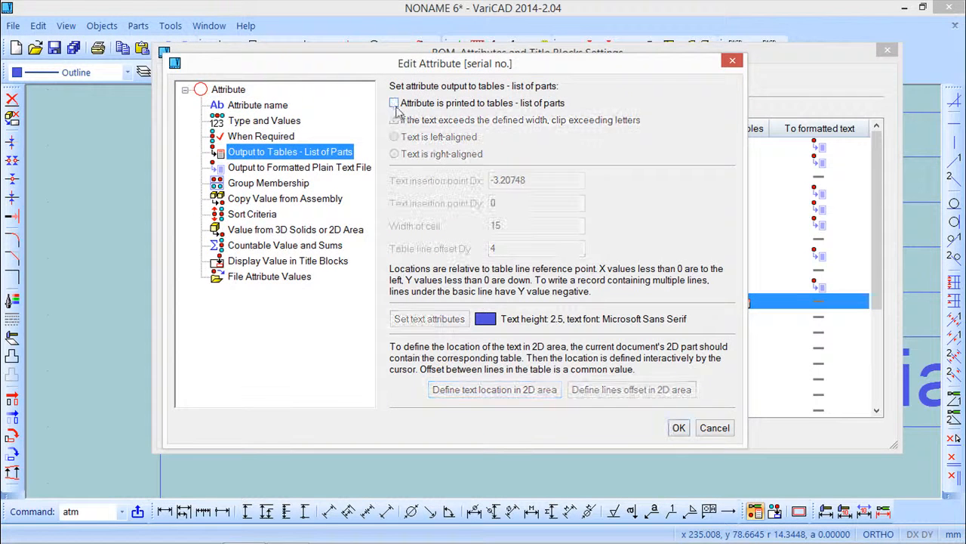
left_click(679, 428)
scroll(702, 334, "down", 3)
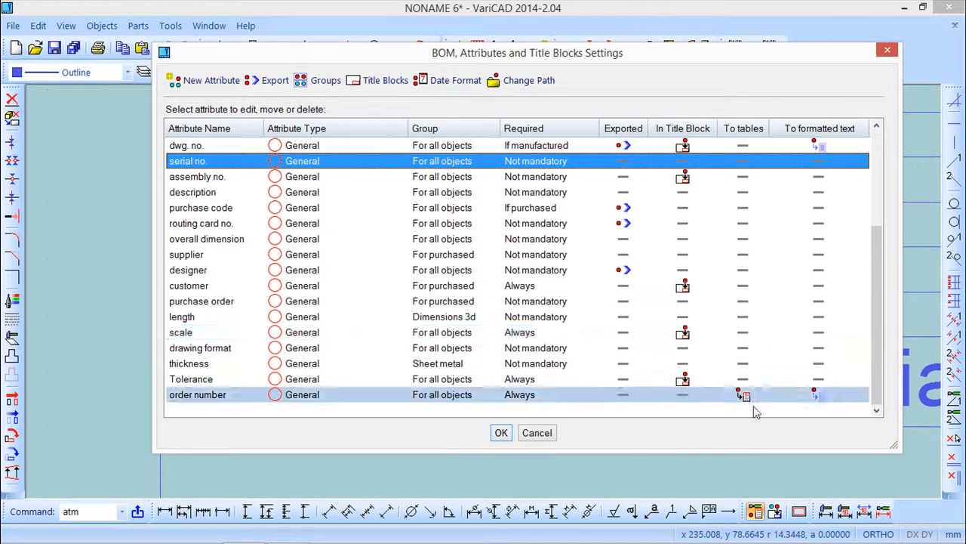
Create another new attribute with a name starting with "new", using the General type and a text value, and keep it not mandatory
left_click_drag(380, 53, 412, 100)
left_click(219, 123)
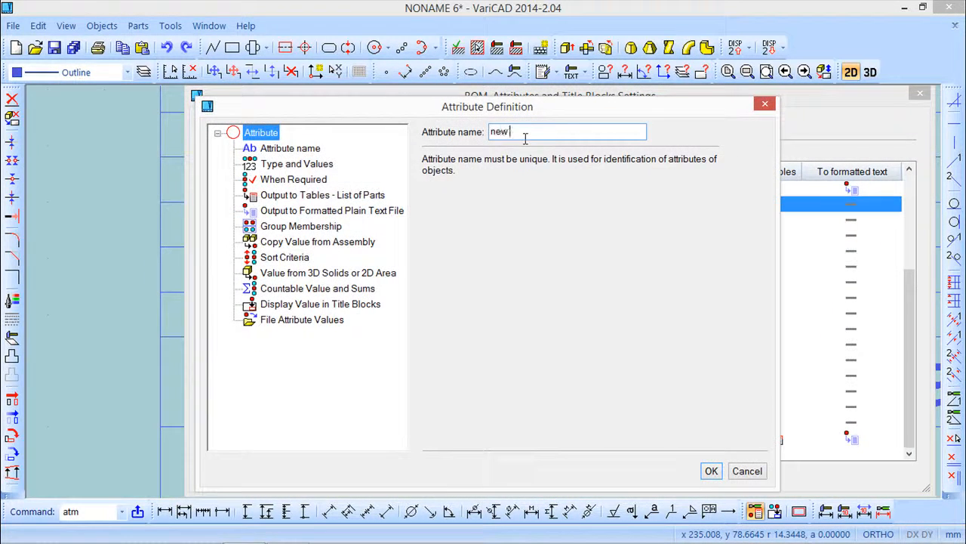
left_click(306, 164)
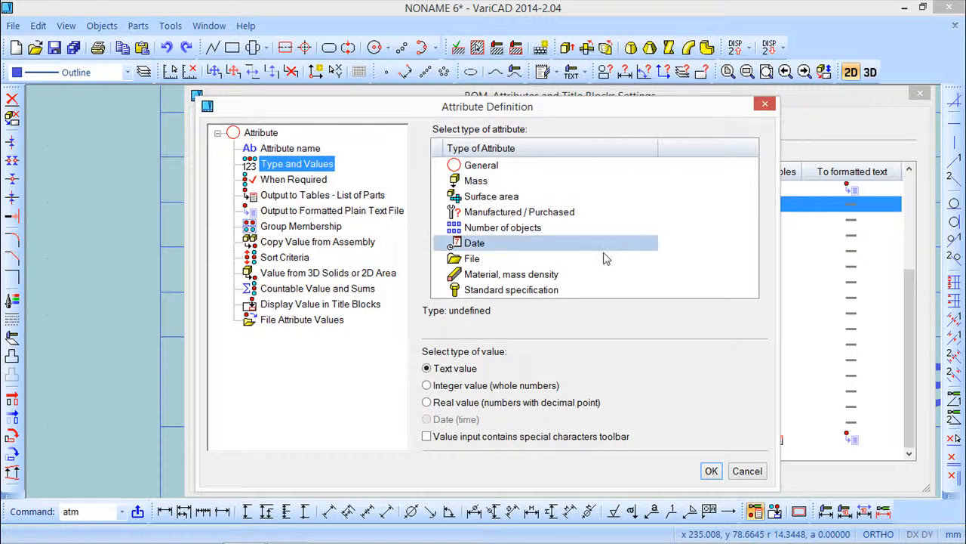
left_click_drag(634, 115, 653, 138)
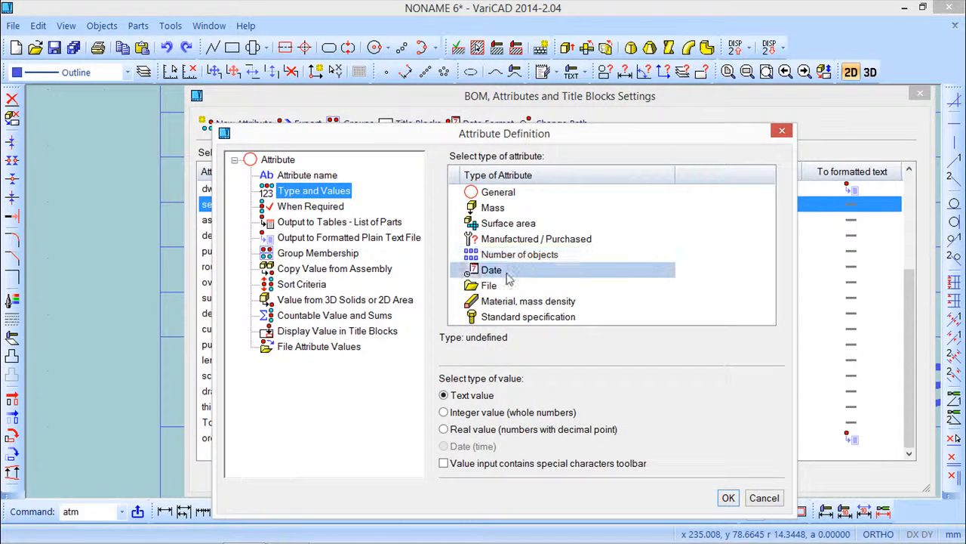
mouse_move(536, 137)
left_mouse_down()
mouse_move(532, 309)
mouse_move(536, 150)
left_mouse_up()
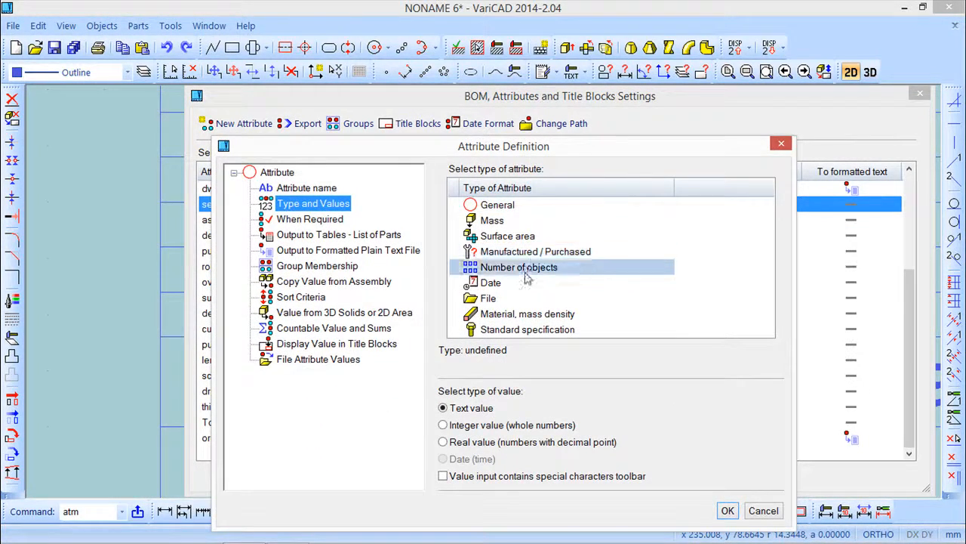
left_click(483, 206)
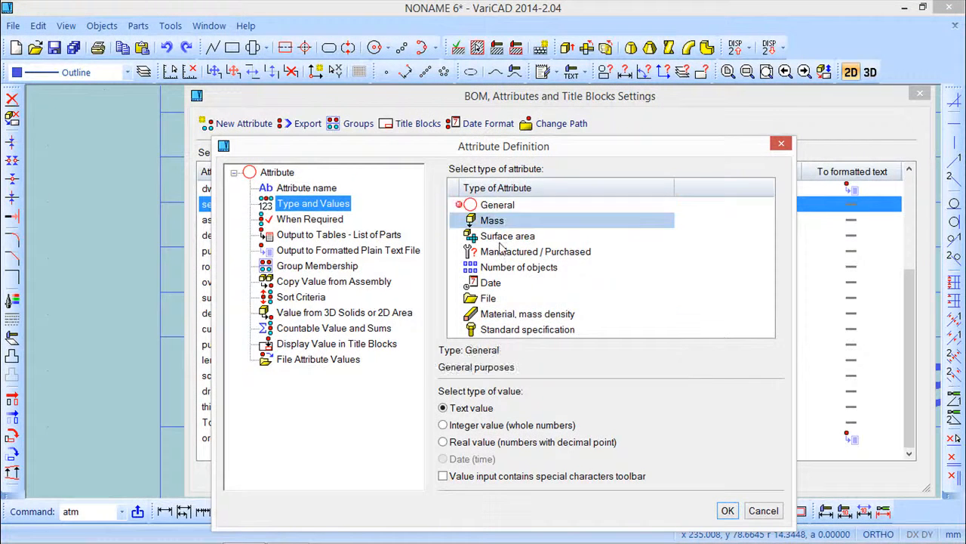
left_click(324, 220)
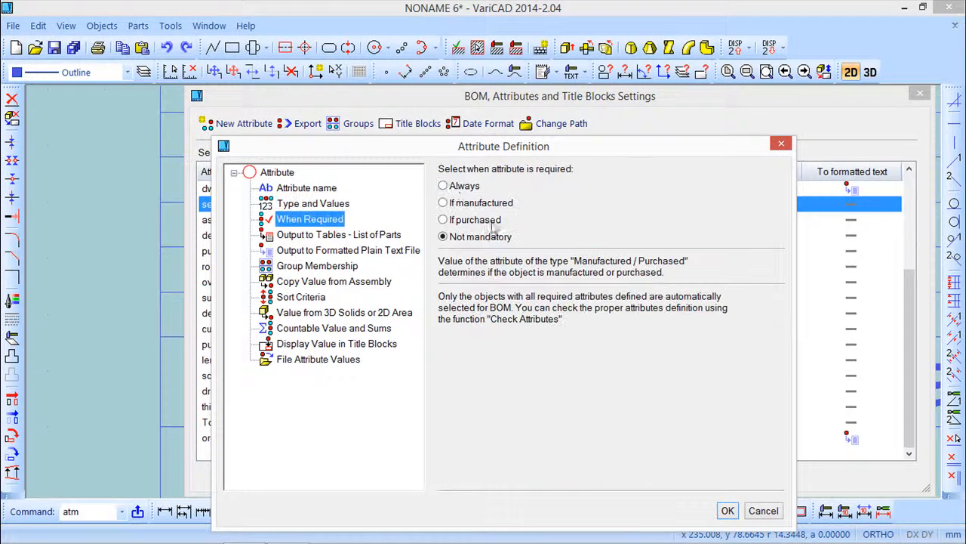
Make the new name attribute always required and output it to tables in the first Name column cell, with a cell width of about 29
left_click(364, 235)
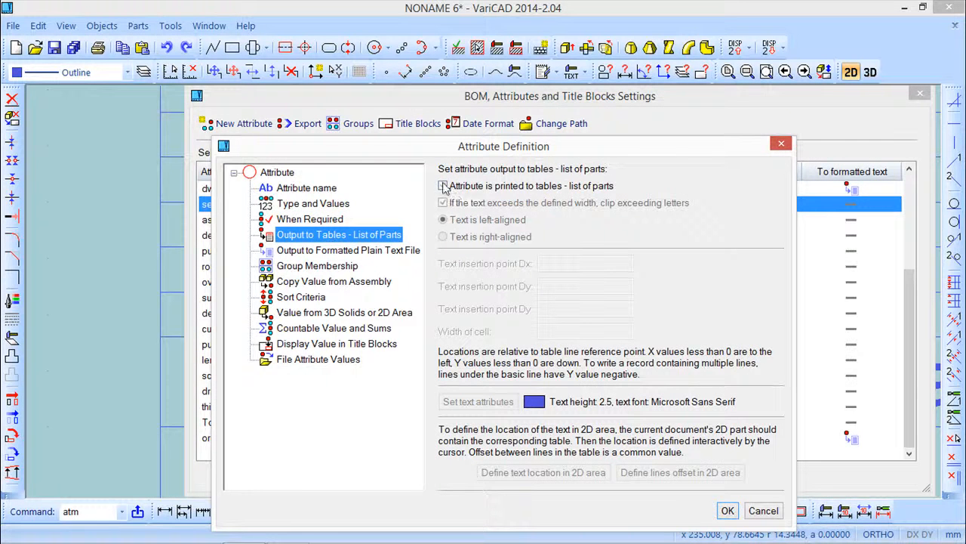
left_click(444, 187)
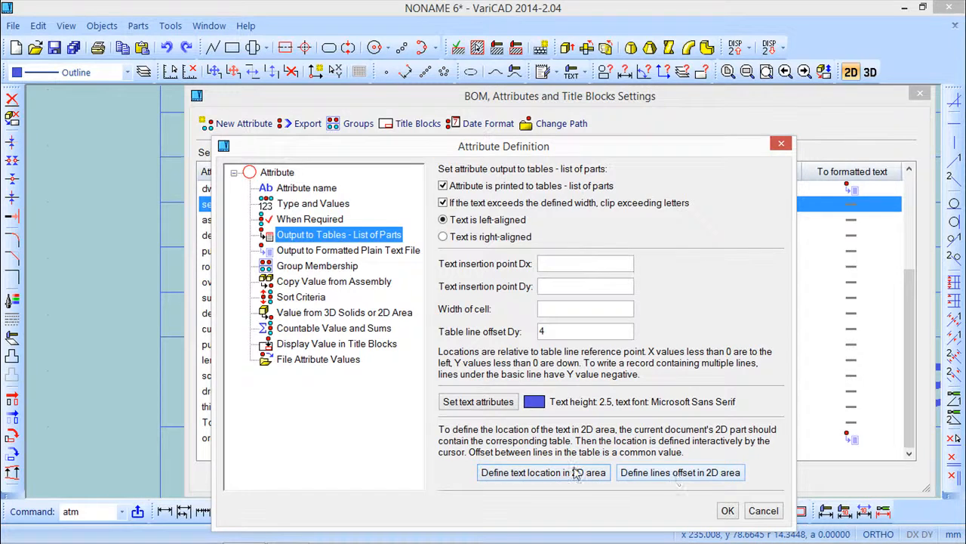
left_click(568, 472)
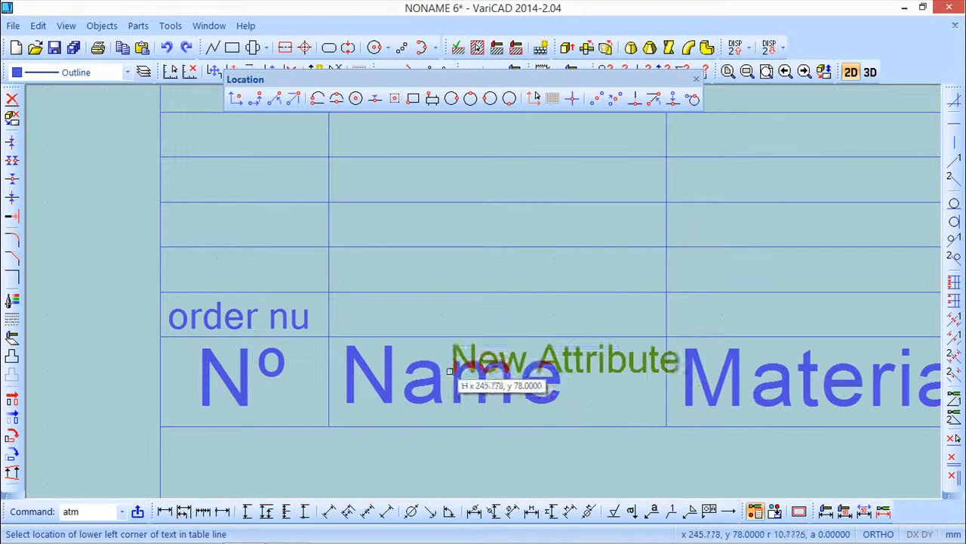
scroll(401, 336, "up", 1)
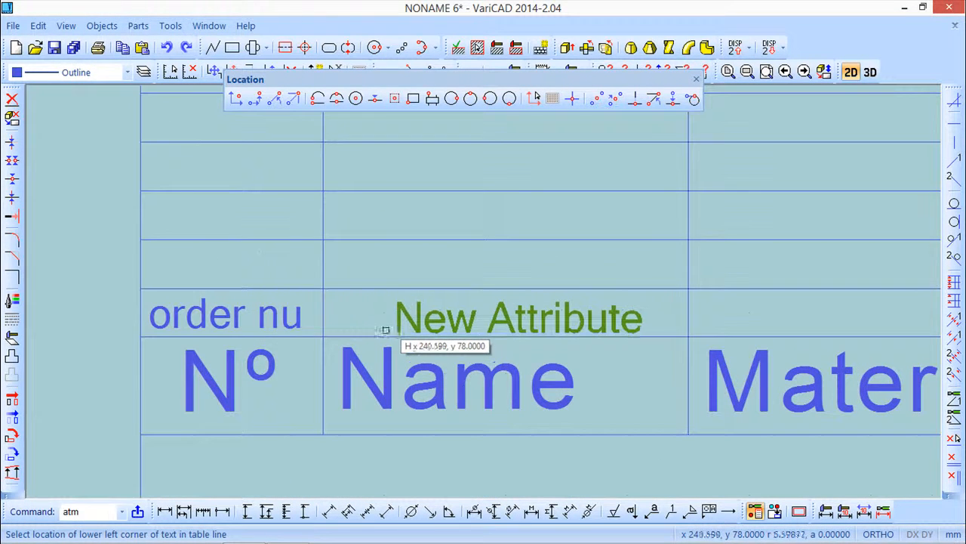
left_click(333, 327)
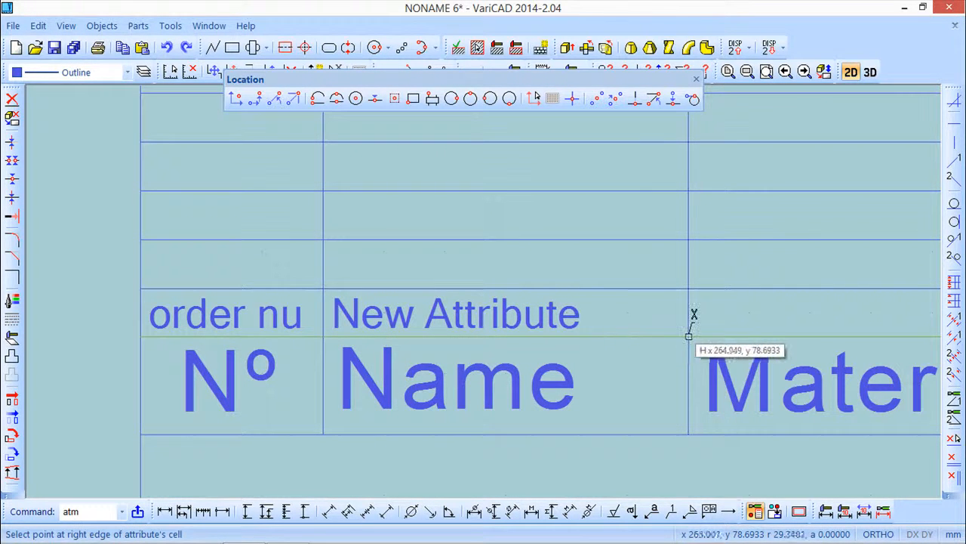
left_click(688, 336)
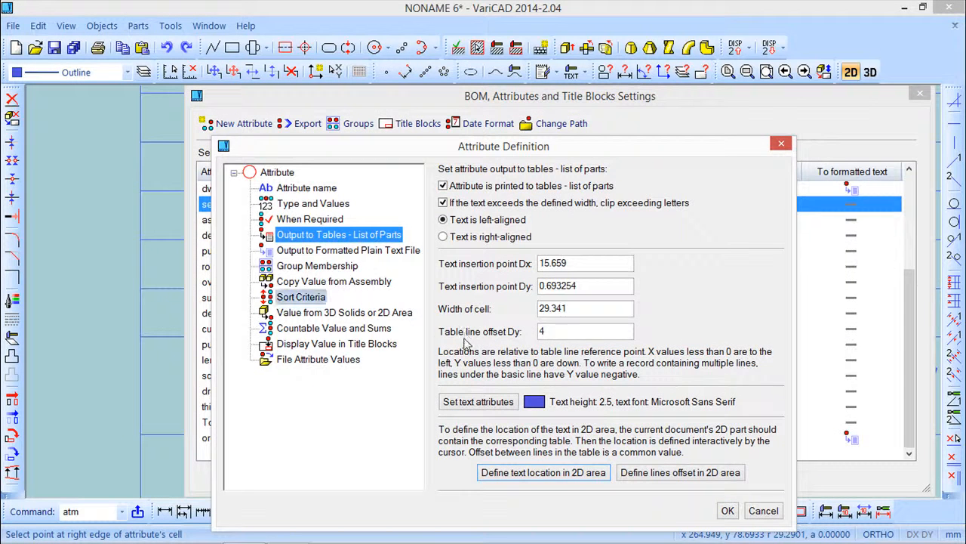
Turn on the new name attribute's output to the formatted text file with a column width of 30 characters and accept the definition
left_click(345, 251)
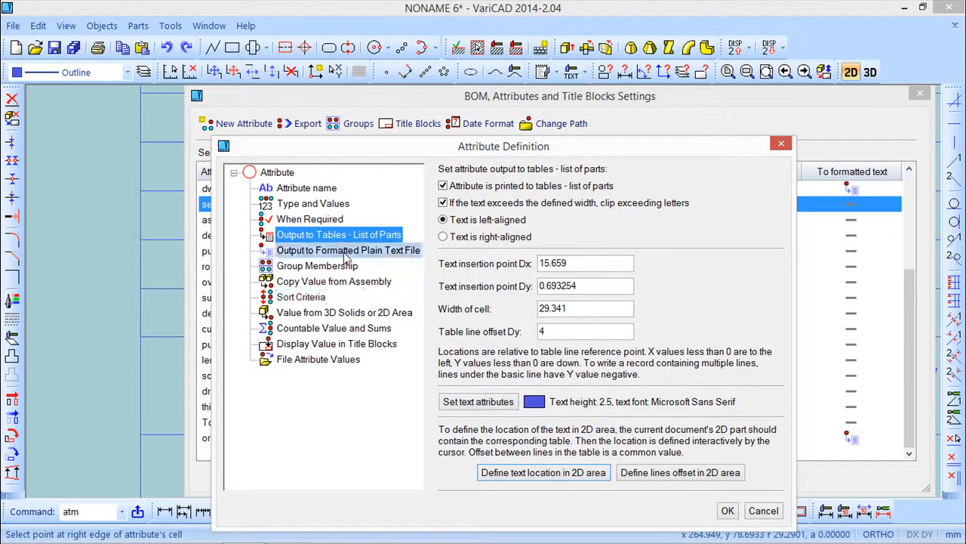
left_click(444, 187)
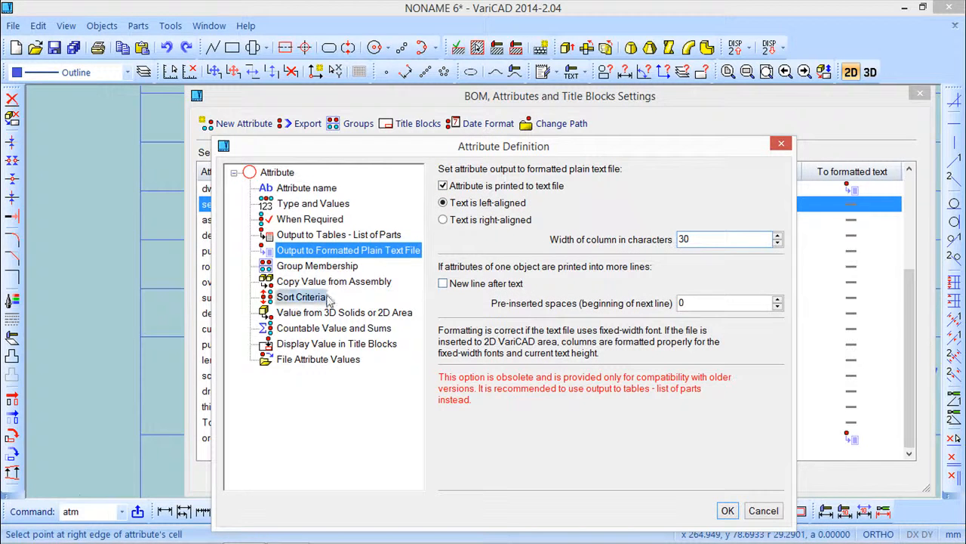
left_click(725, 511)
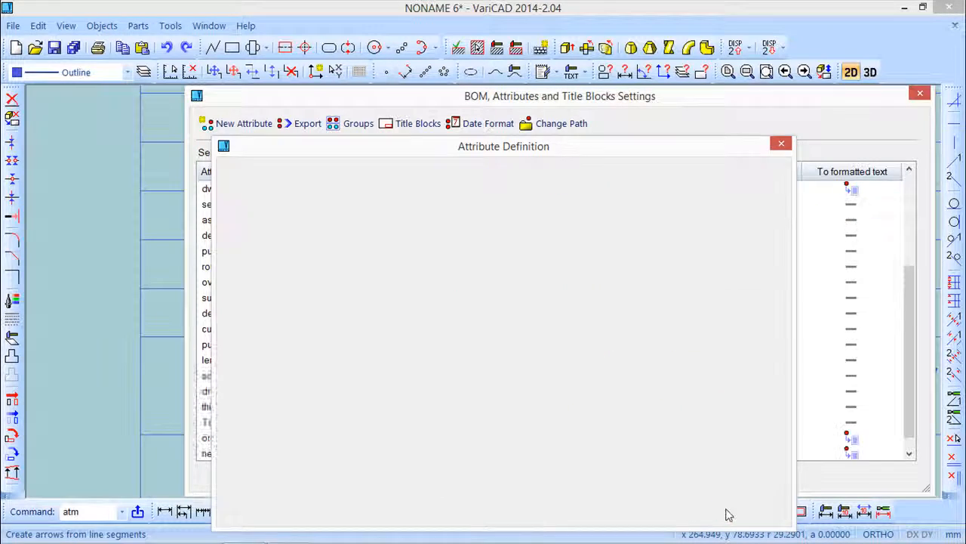
Expose the parts list's Material column in the drawing and add a new attribute named "new material"
left_click_drag(654, 99, 615, 394)
scroll(485, 190, "up", 3)
scroll(483, 194, "down", 3)
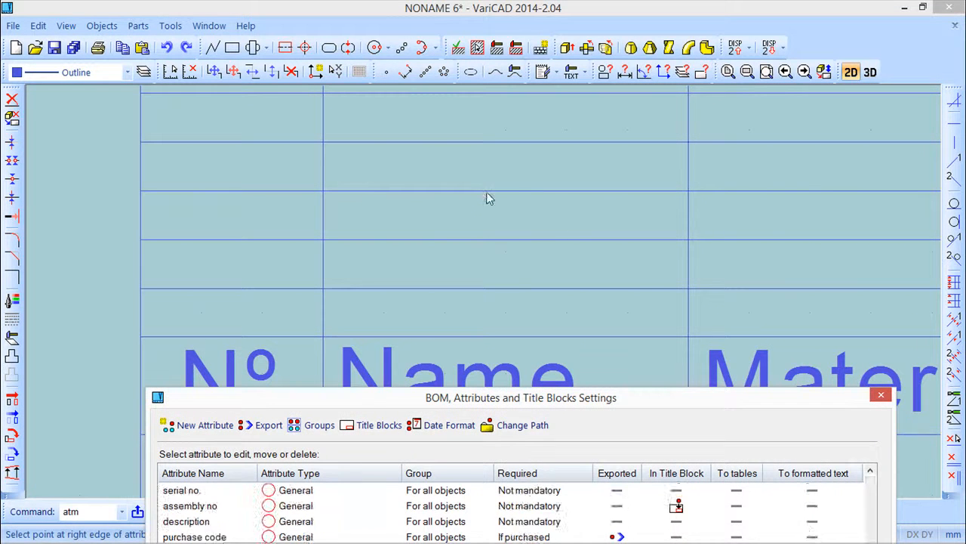
left_click_drag(783, 404, 753, 437)
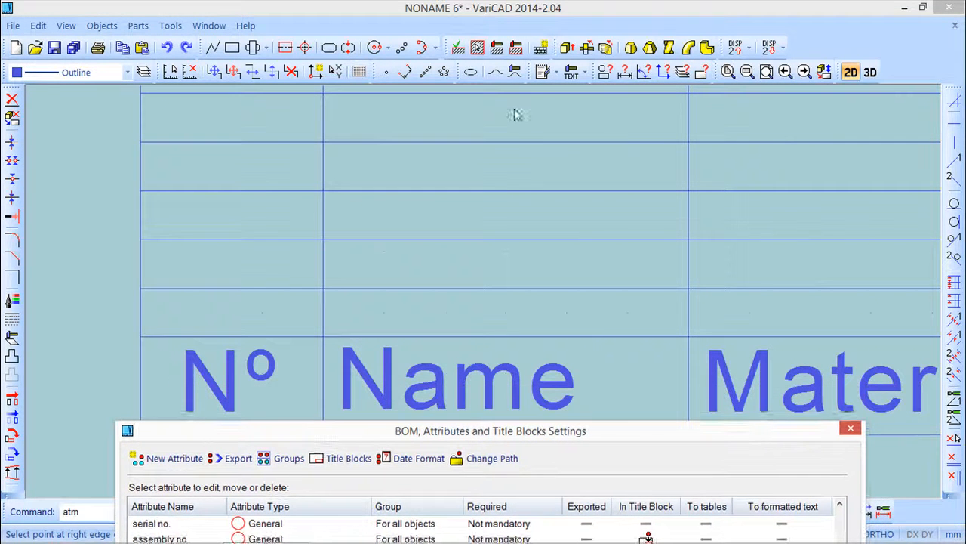
middle_click_drag(581, 289, 247, 188)
middle_click_drag(533, 325, 462, 330)
left_click_drag(542, 432, 591, 81)
mouse_move(888, 341)
left_mouse_down()
mouse_move(893, 169)
mouse_move(890, 264)
left_mouse_up()
left_click(486, 362)
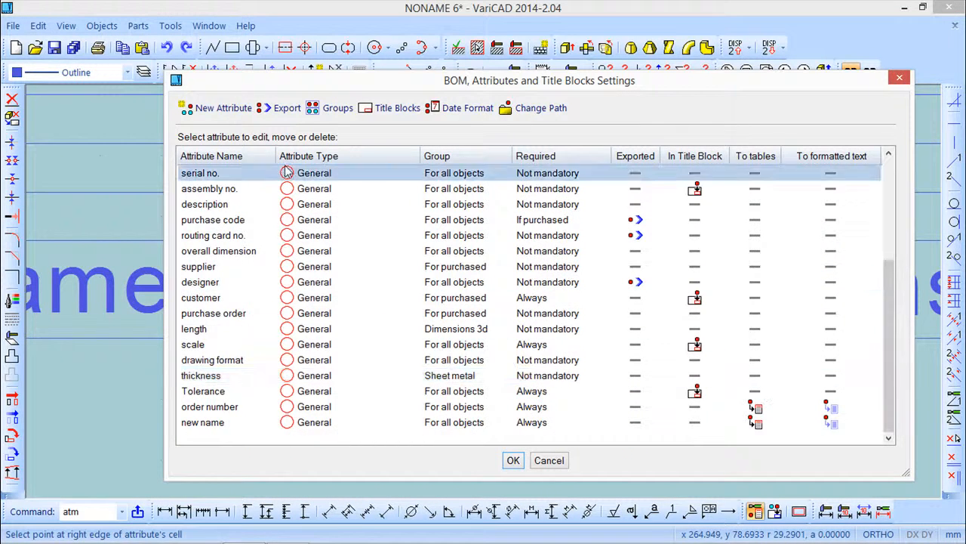
left_click(218, 108)
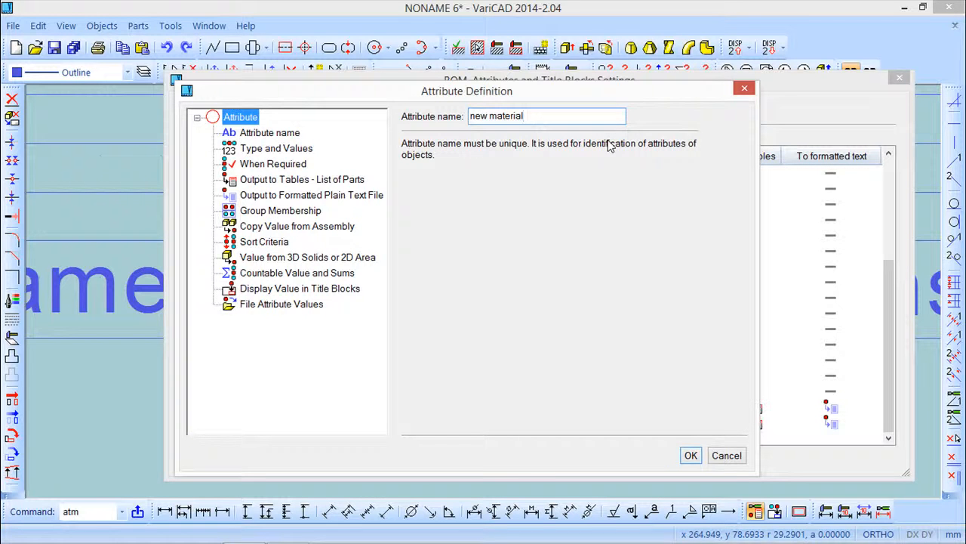
Set the new material attribute's type to Material, mass density and make it always required
left_click(276, 148)
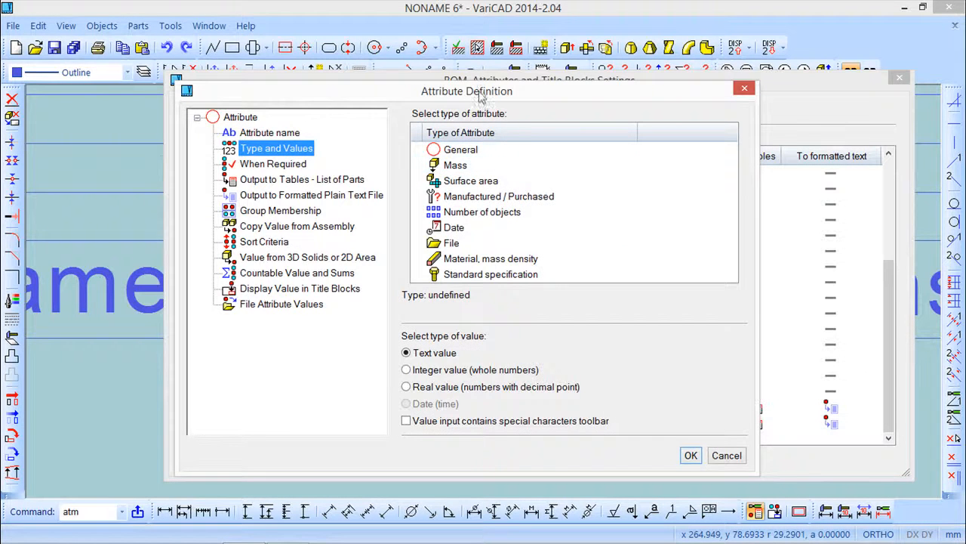
left_click_drag(479, 91, 485, 348)
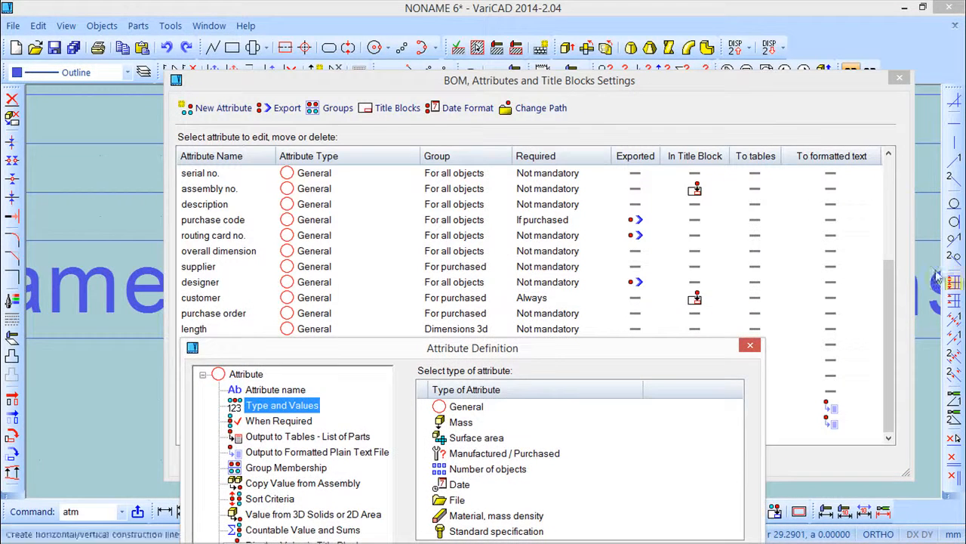
left_click_drag(623, 354, 620, 83)
left_click(492, 243)
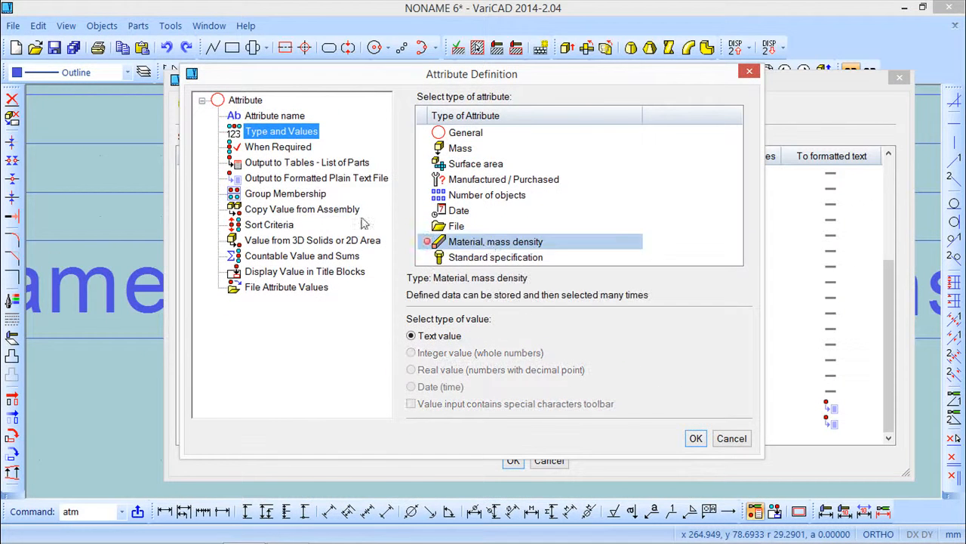
left_click(291, 146)
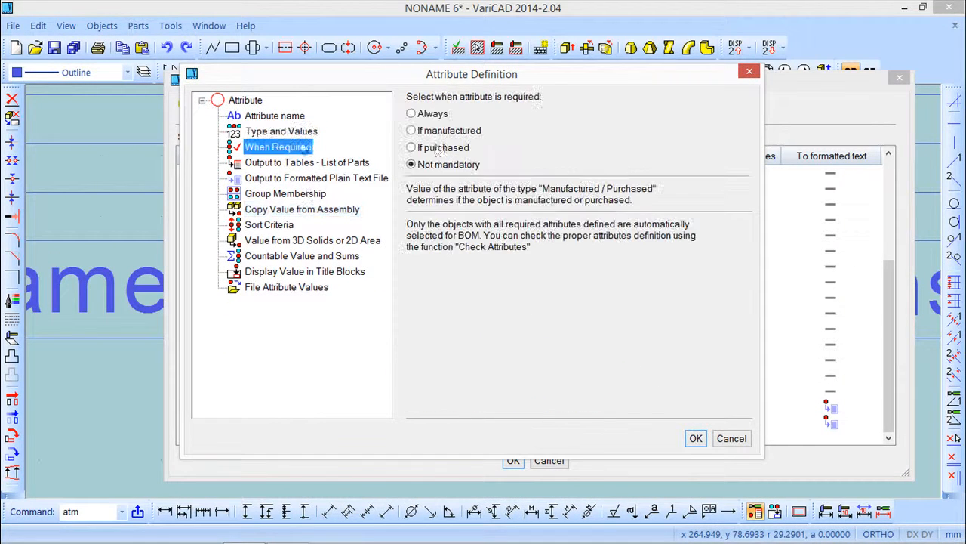
left_click(411, 114)
Turn on the new material attribute's output to tables and locate its text in the Material column, with a cell width of about 29
left_click(312, 163)
left_click(411, 113)
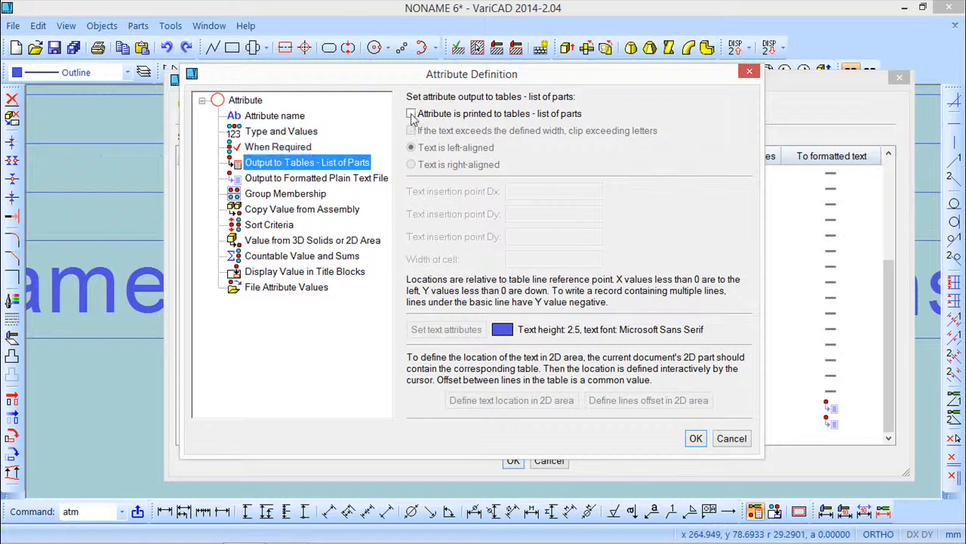
left_click(512, 400)
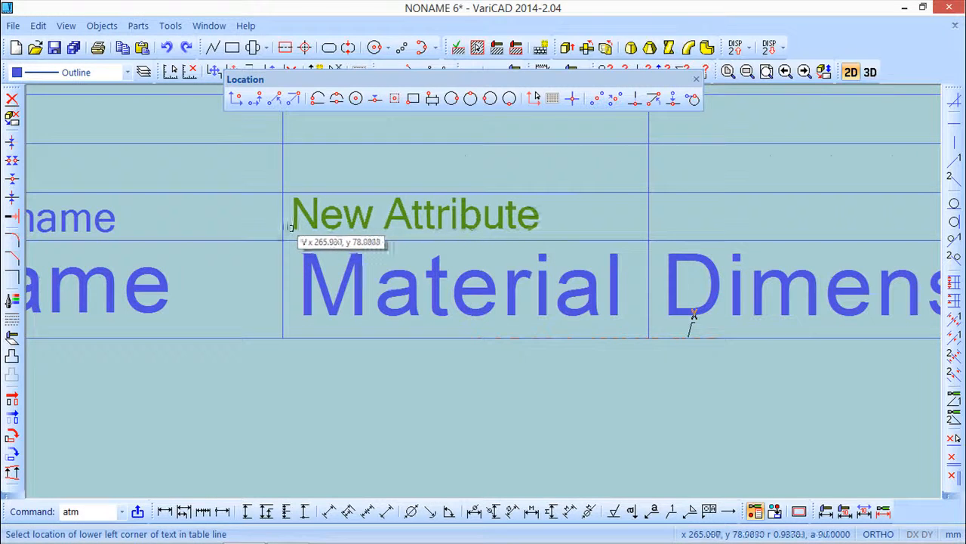
left_click(294, 233)
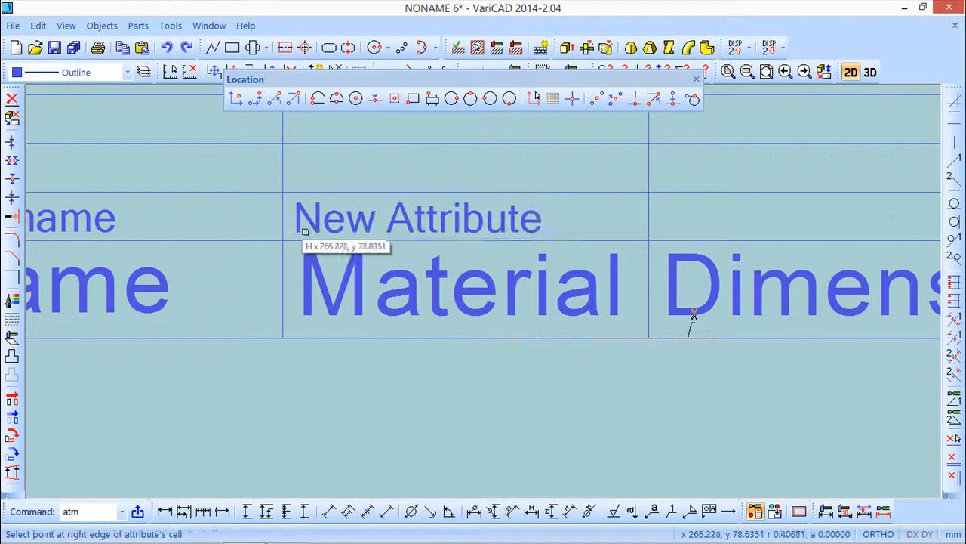
left_click(647, 240)
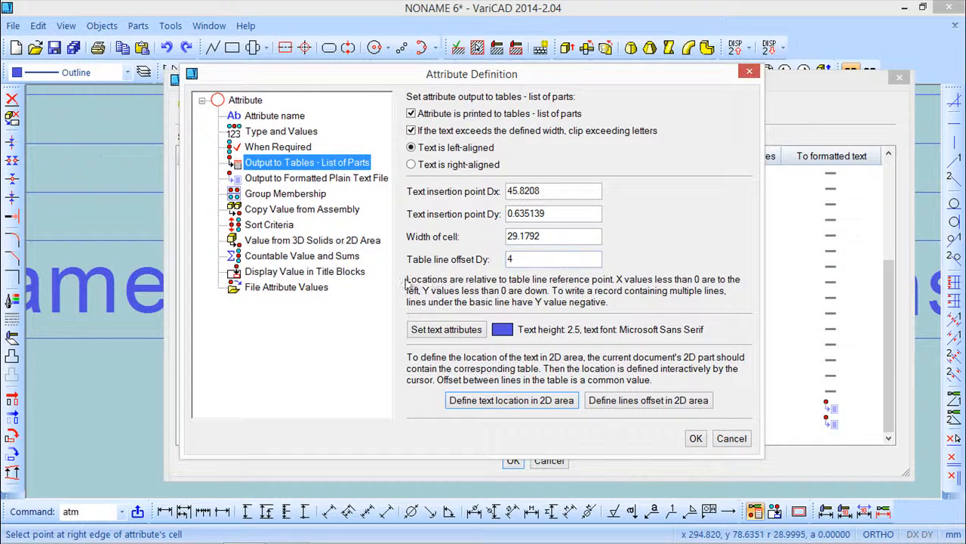
Turn on the new material attribute's output to the formatted text file with a column width of 30 characters and accept the definition
left_click(367, 177)
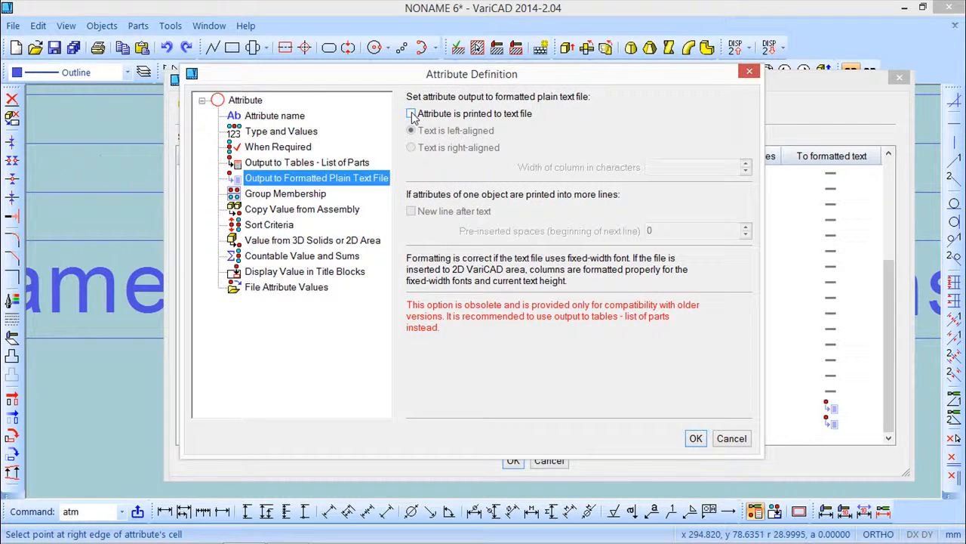
left_click(412, 114)
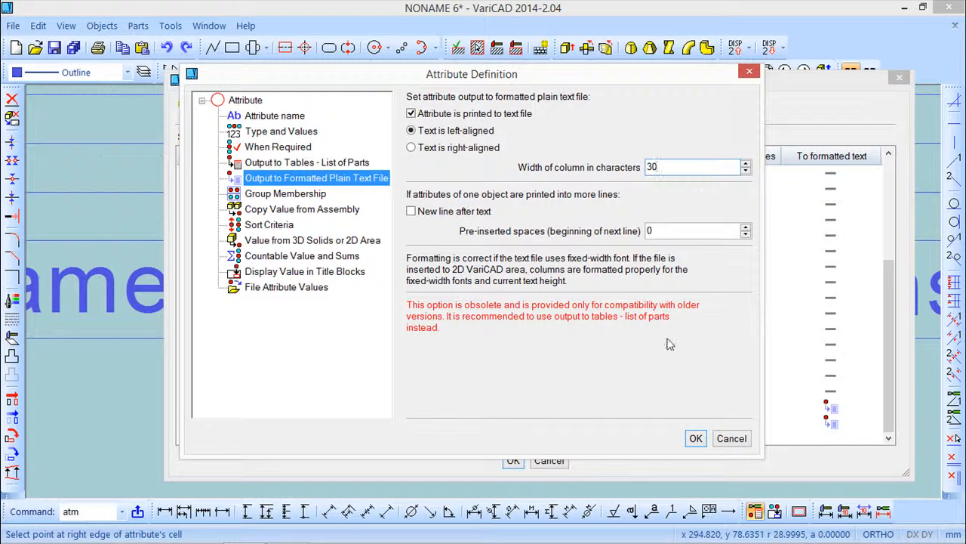
left_click(696, 438)
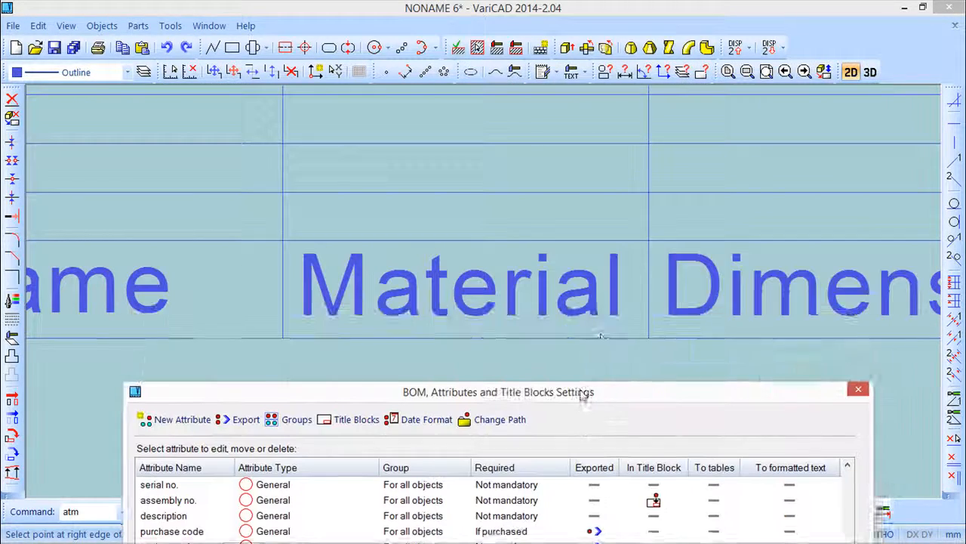
Expose the parts list's Dimensions column in the drawing and add a new attribute named "new dimensions"
mouse_move(613, 204)
middle_mouse_down()
mouse_move(282, 201)
mouse_move(186, 189)
middle_mouse_up()
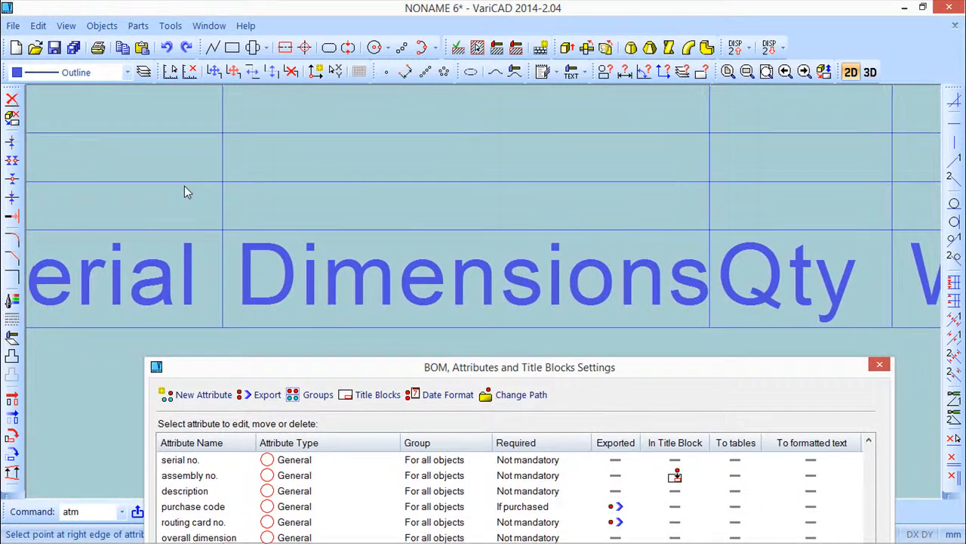
left_click_drag(524, 361, 529, 74)
left_click(317, 219)
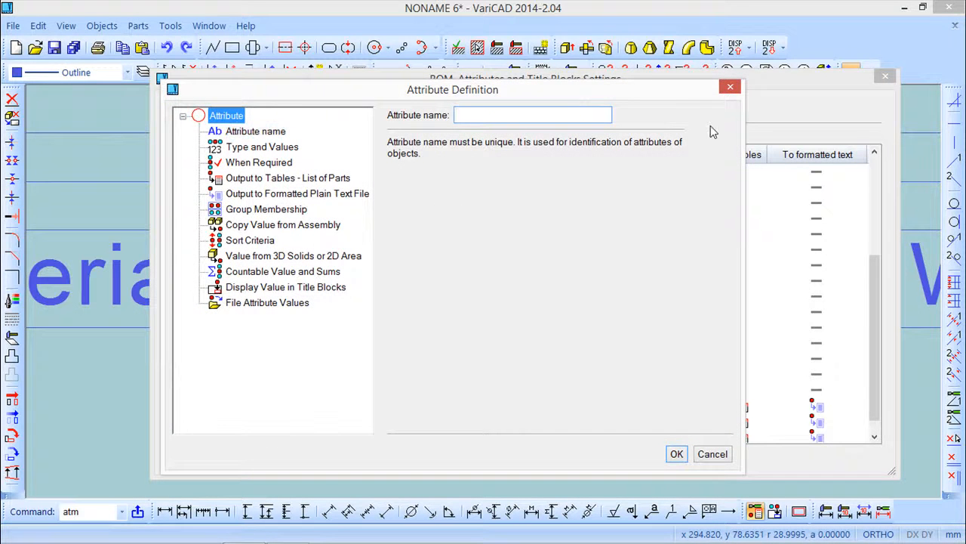
type("nsions")
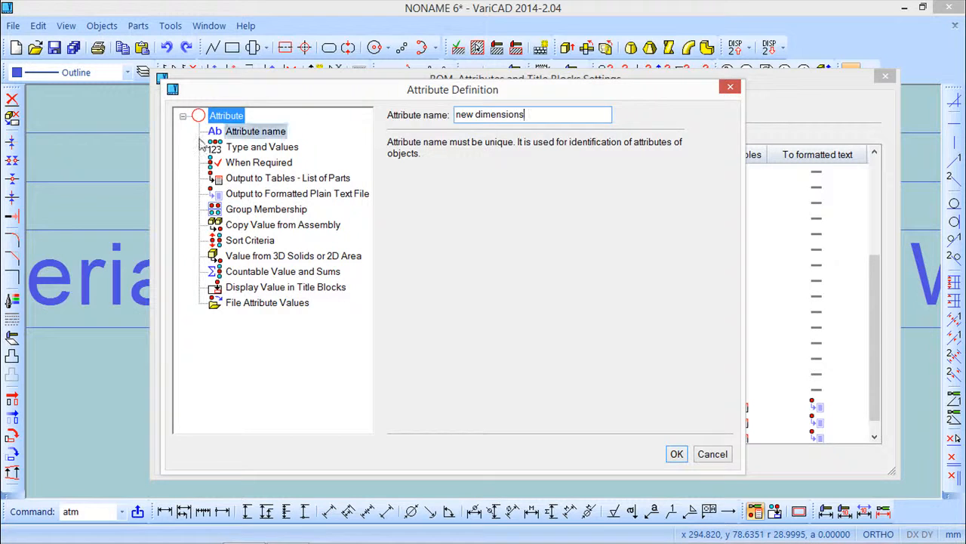
Set the new dimensions attribute to the General type with a text value and make it always required
left_click(260, 146)
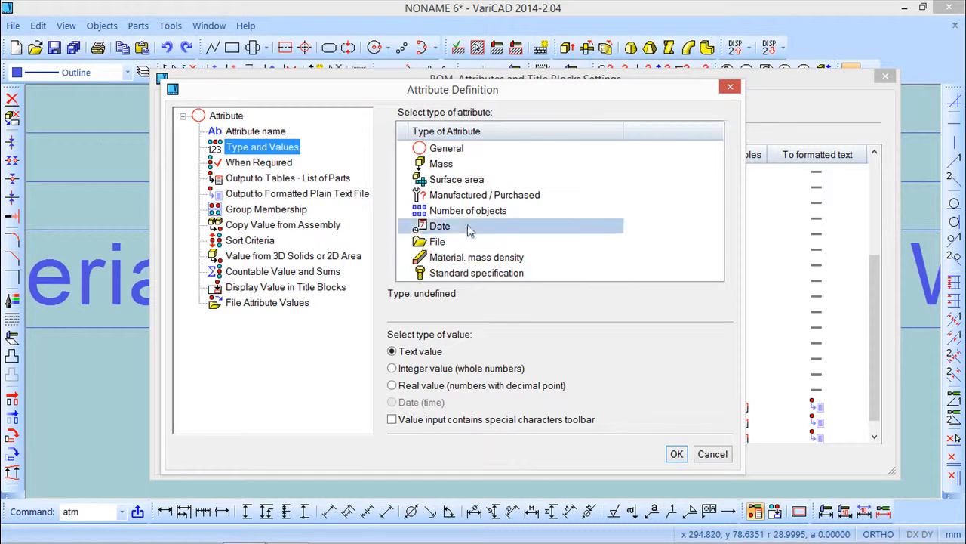
left_click(450, 148)
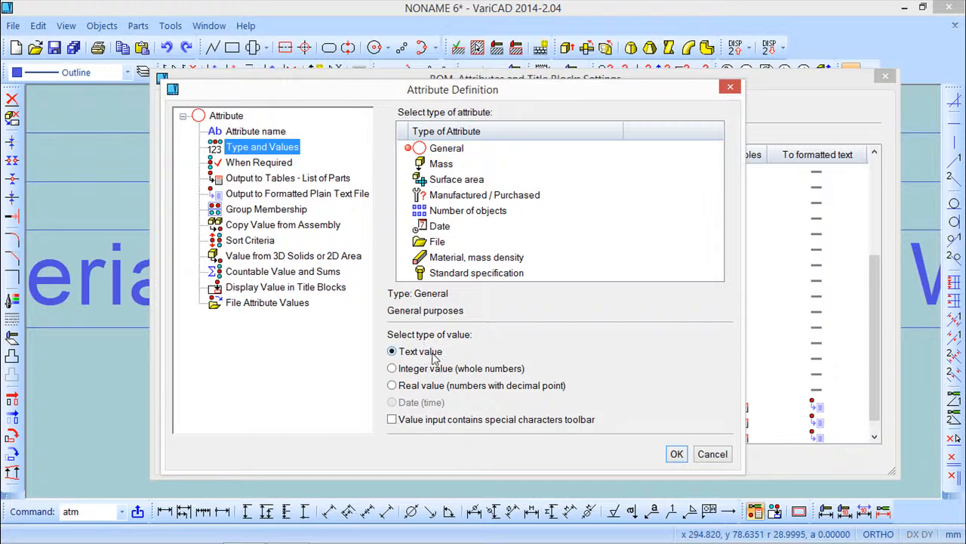
left_click(249, 164)
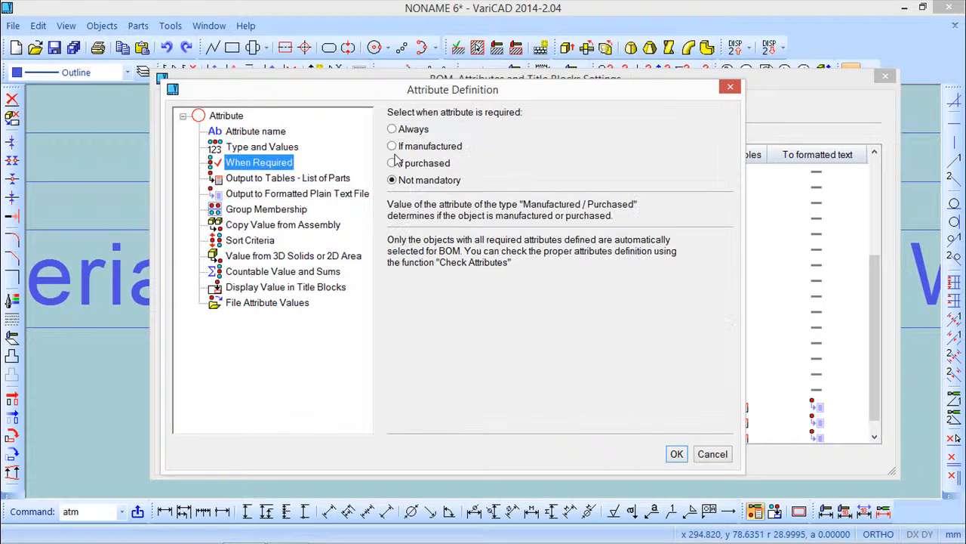
left_click(392, 130)
Turn on the new dimensions attribute's output to tables and locate its text in the Dimensions column, with a cell width of about 39
left_click(271, 180)
left_click(392, 130)
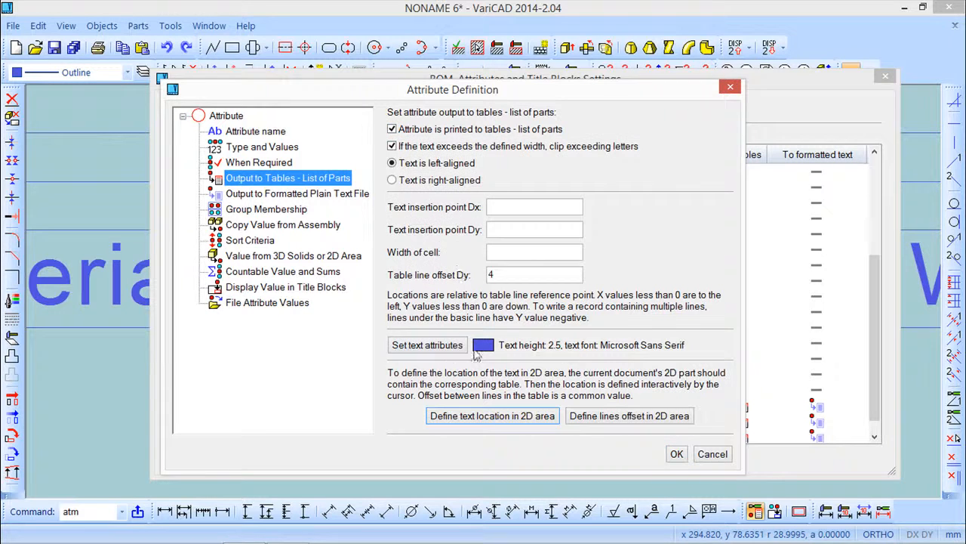
left_click(492, 416)
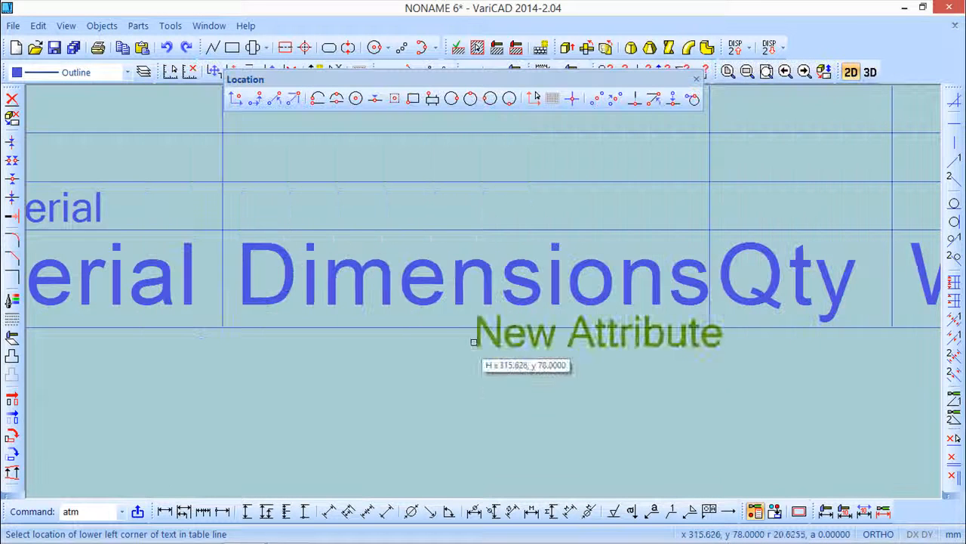
left_click(233, 221)
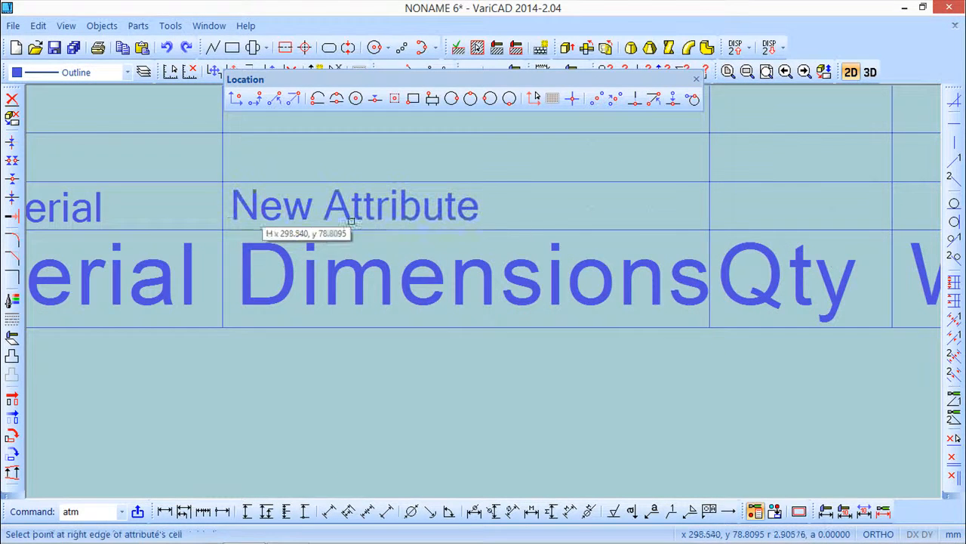
left_click(709, 230)
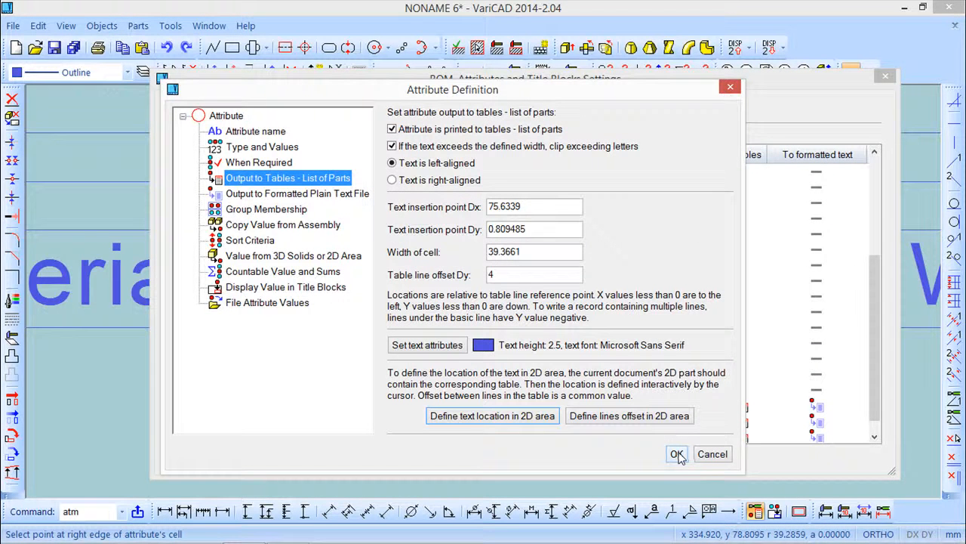
Turn on the new dimensions attribute's output to the formatted text file with a column width of 30 characters and accept the definition
left_click(325, 194)
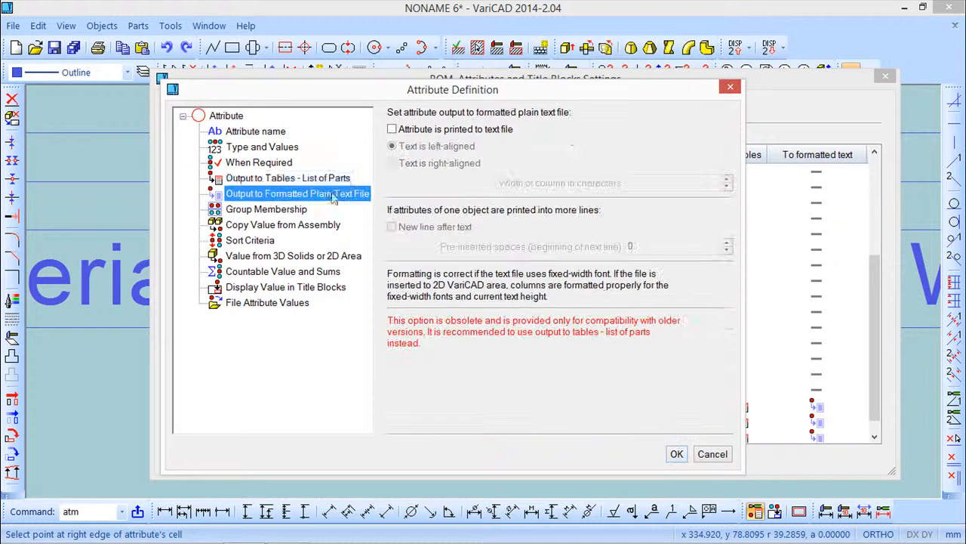
left_click(392, 129)
left_click(632, 184)
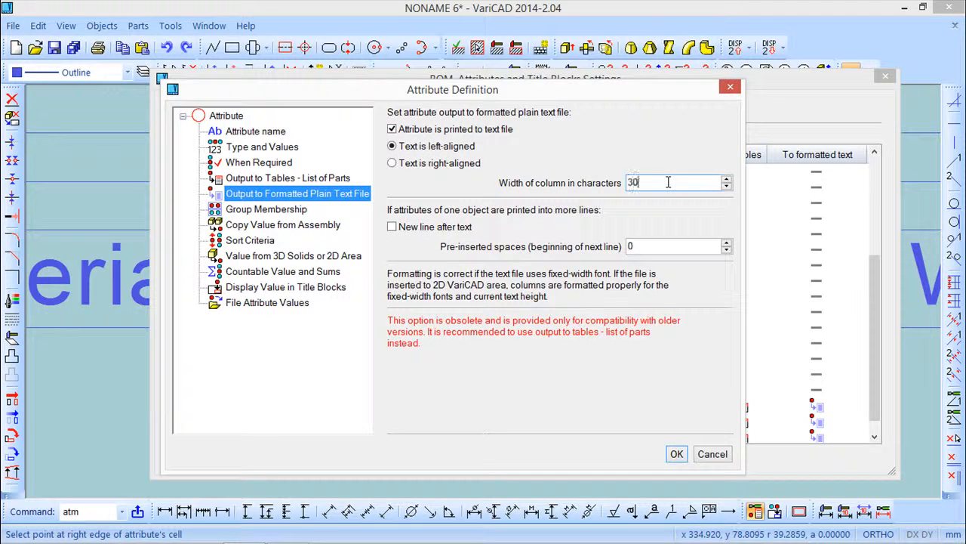
left_click(677, 454)
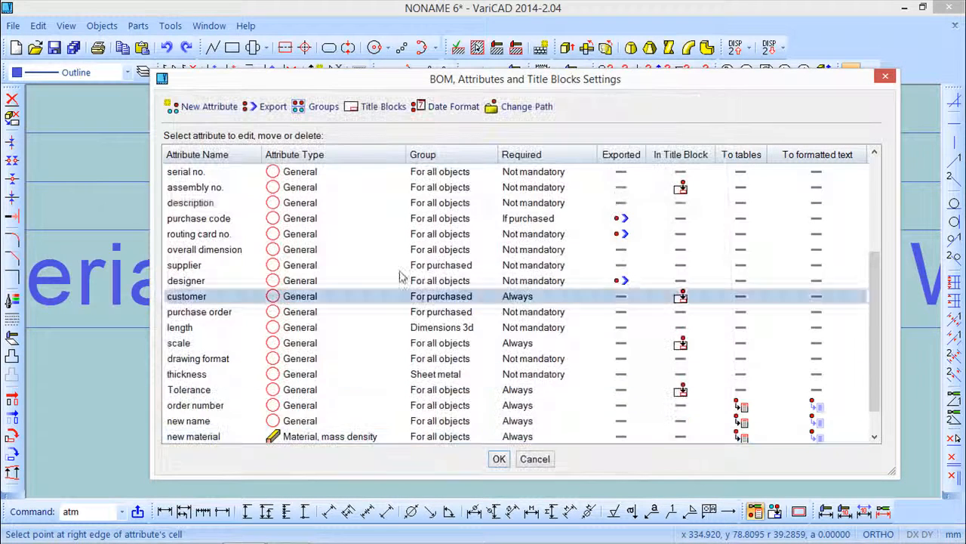
Edit the order number attribute so that it takes an integer value, and accept the change
scroll(780, 333, "down", 1)
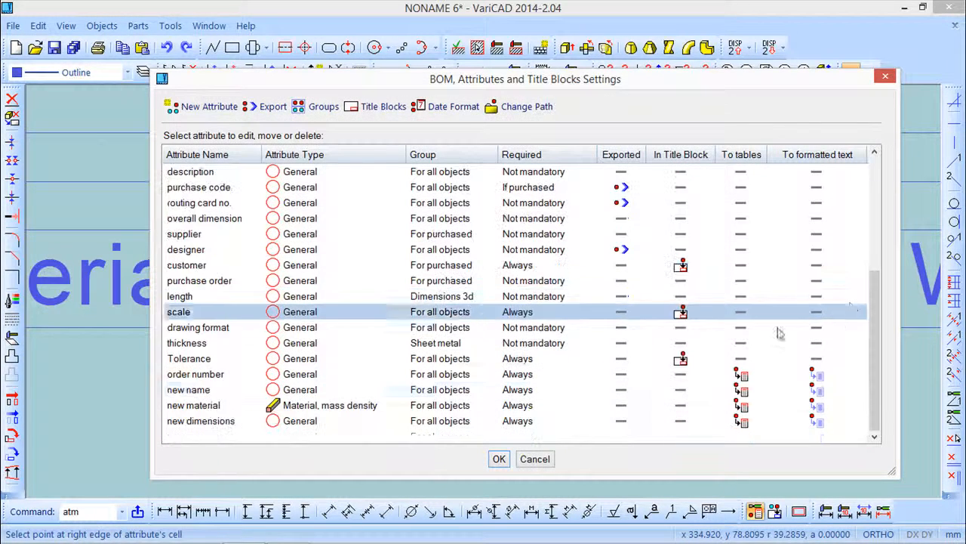
right_click(248, 379)
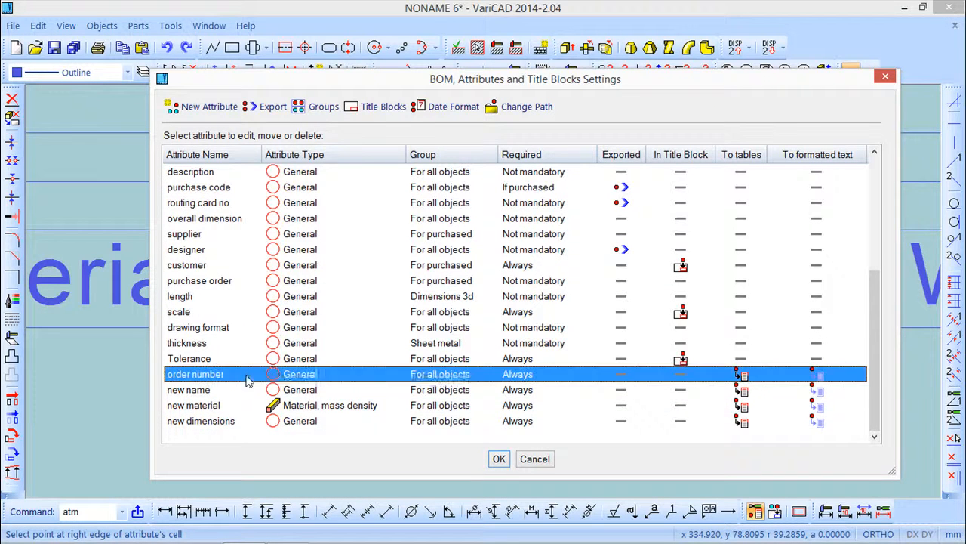
left_click(302, 382)
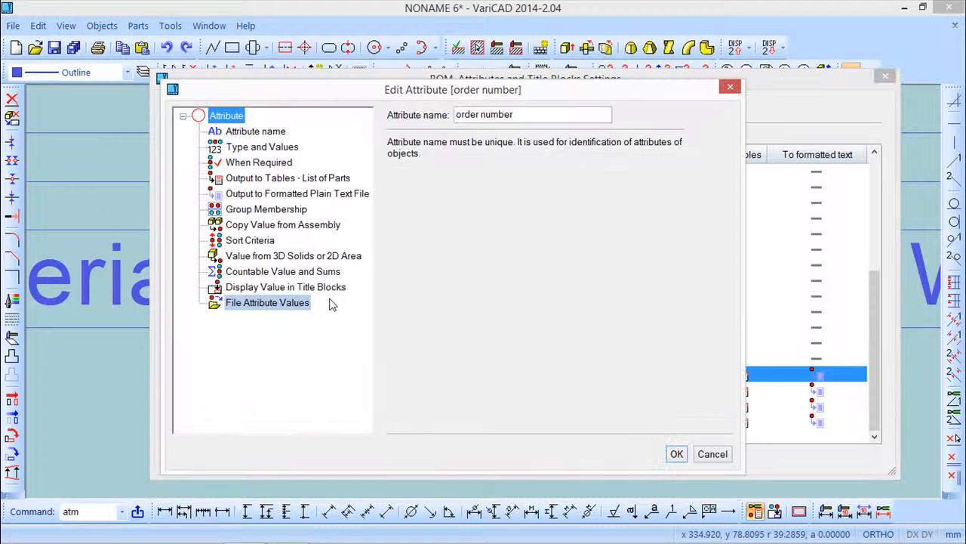
left_click(281, 147)
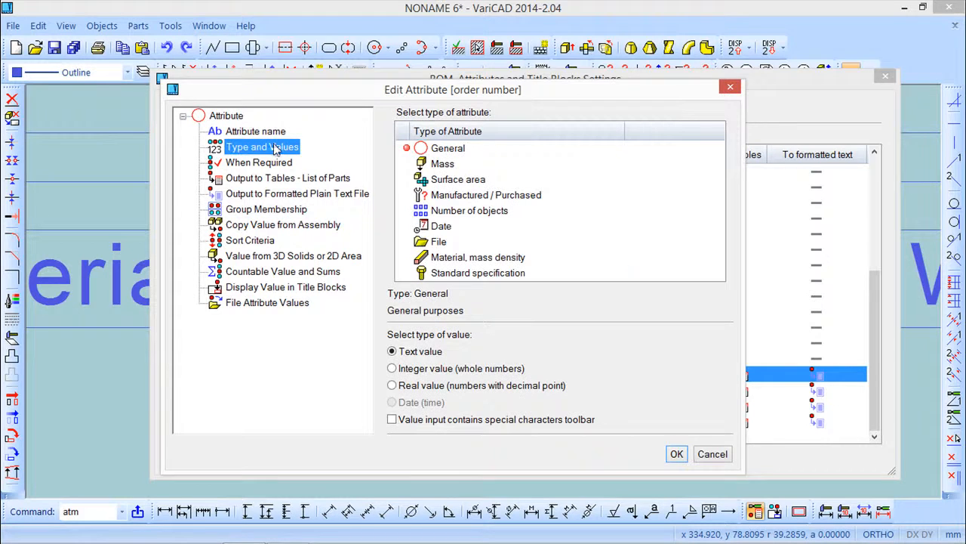
left_click(393, 369)
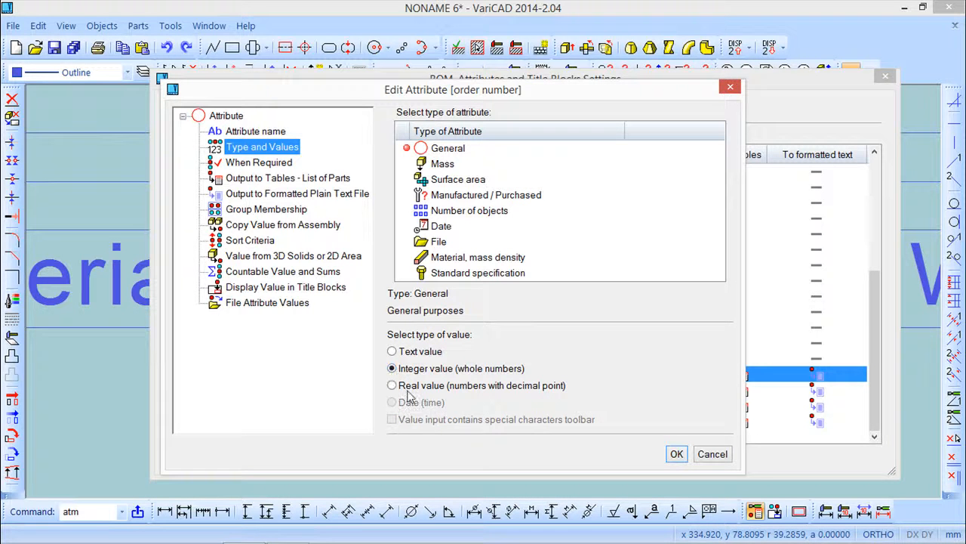
left_click(675, 455)
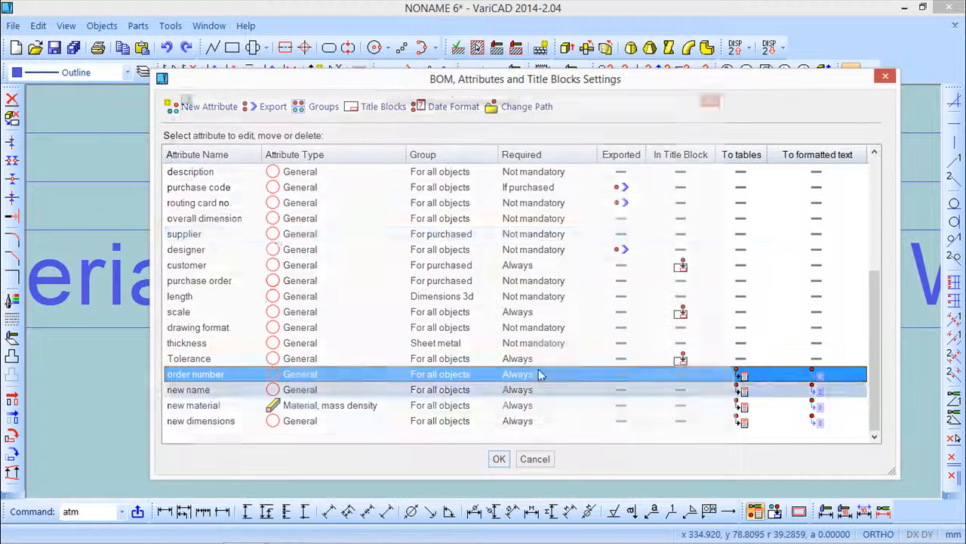
Check the attribute type and value type defined for the new name and new material attributes
right_click(203, 395)
left_click(241, 401)
left_click(266, 147)
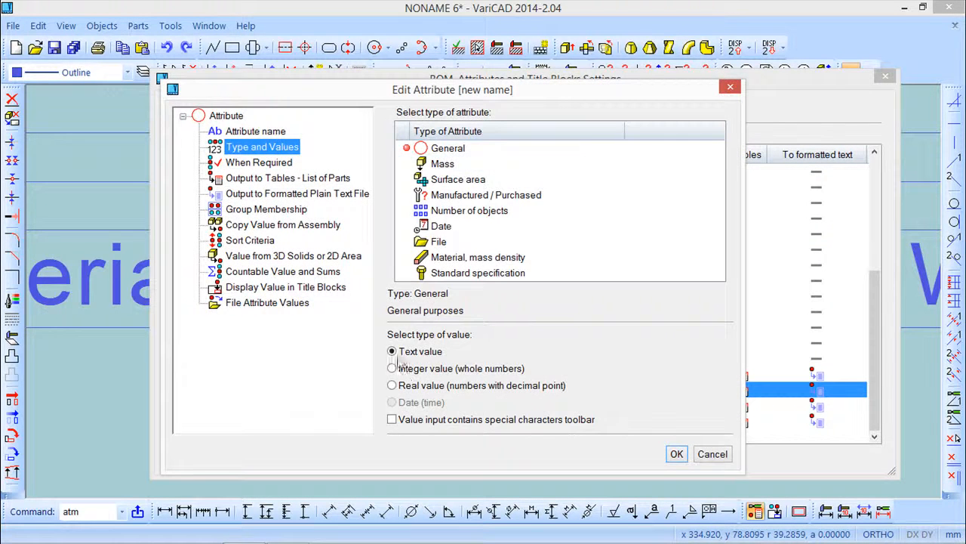
left_click(676, 454)
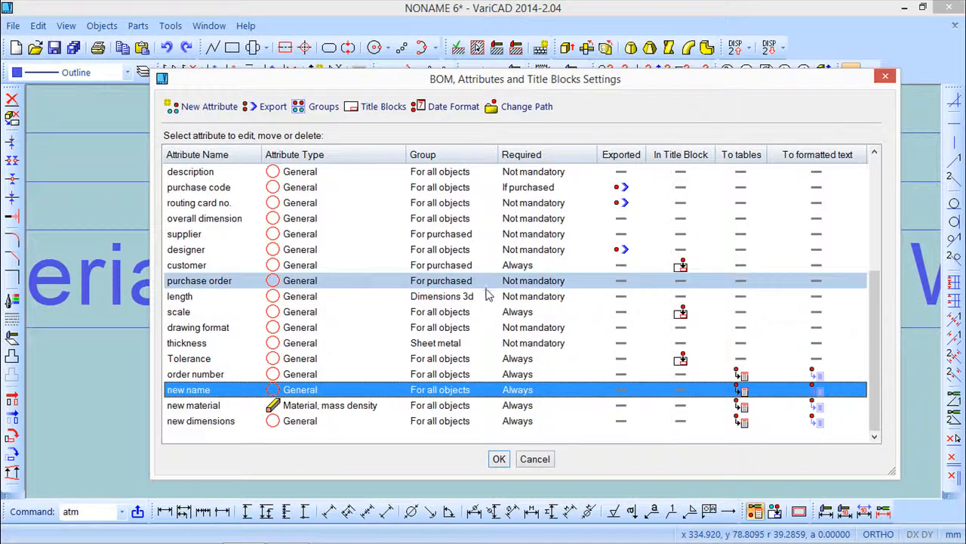
right_click(229, 409)
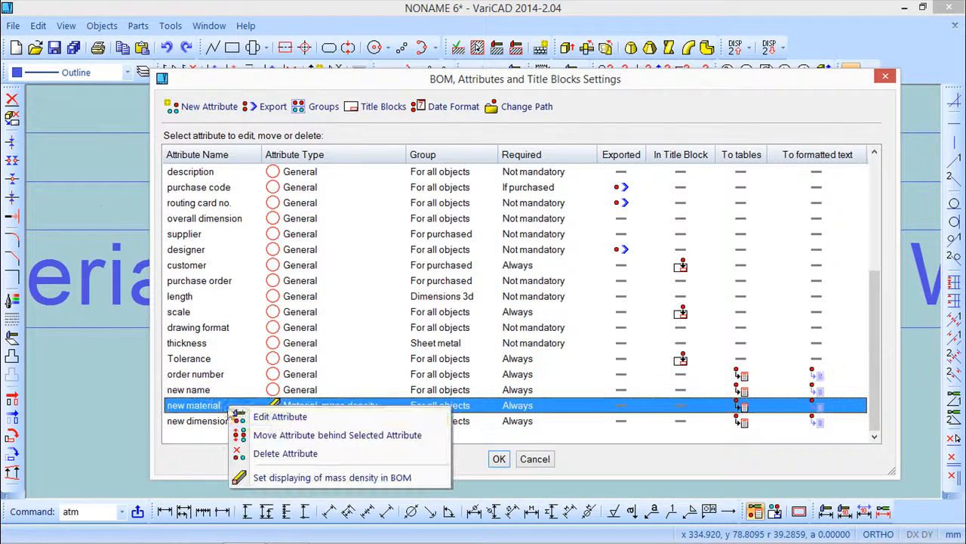
left_click(277, 417)
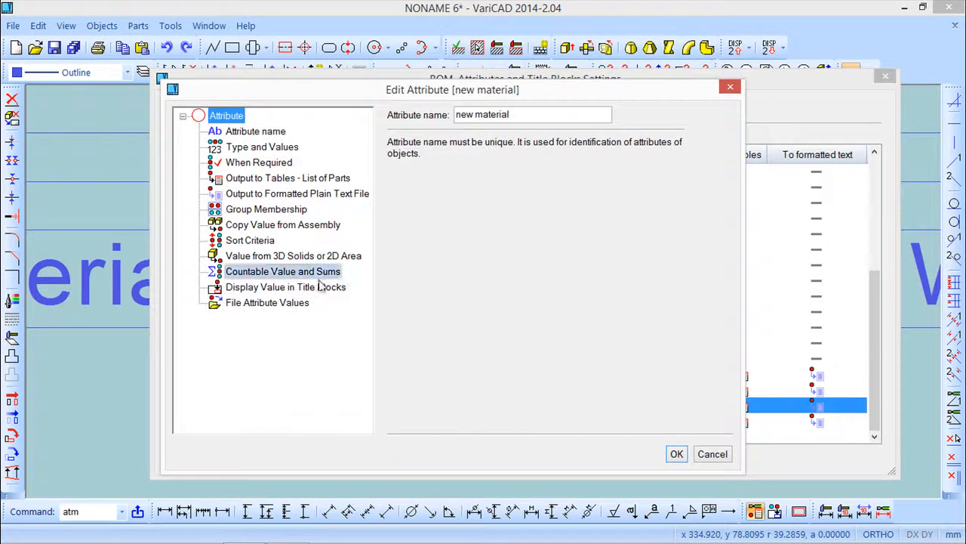
left_click(262, 148)
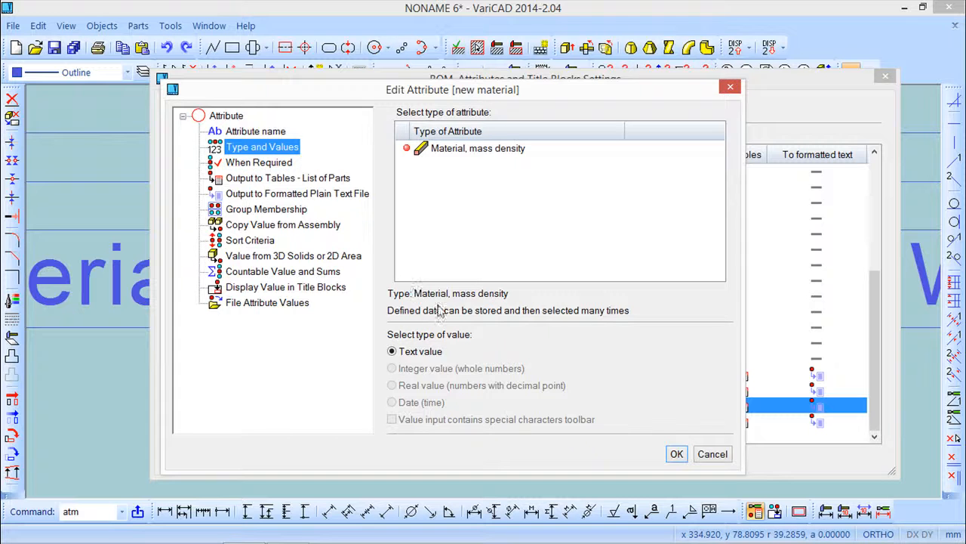
left_click(677, 454)
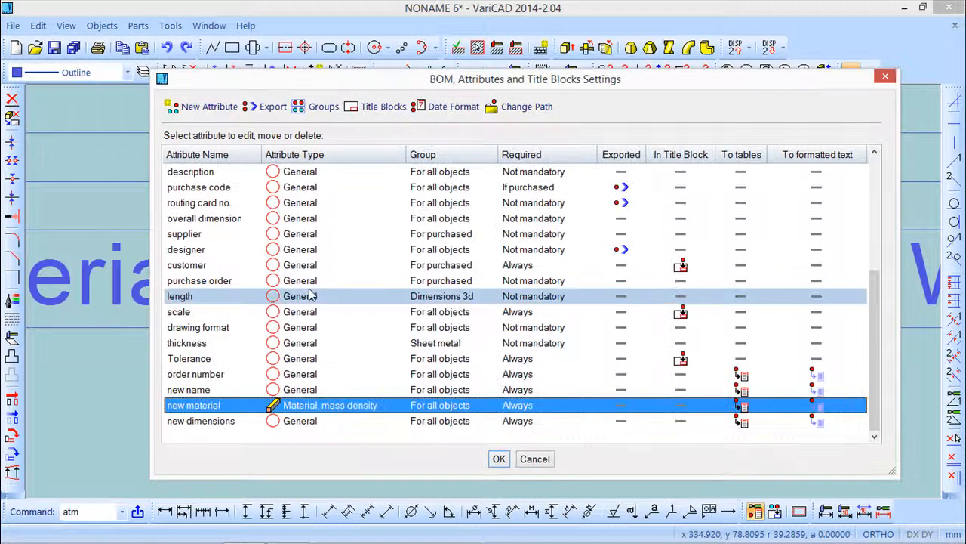
Examine the options for displaying mass density in the BOM for the new material attribute, leaving them without changes
right_click(314, 407)
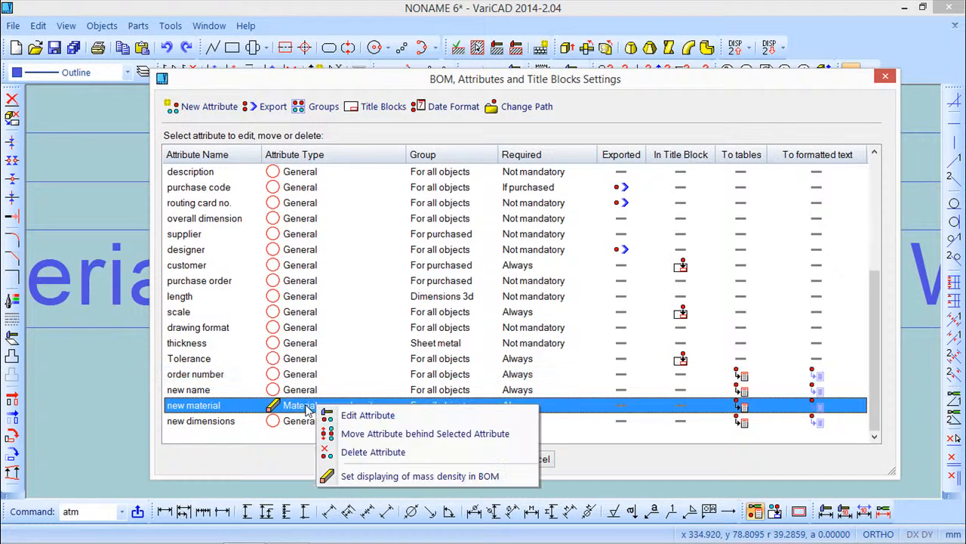
left_click(381, 476)
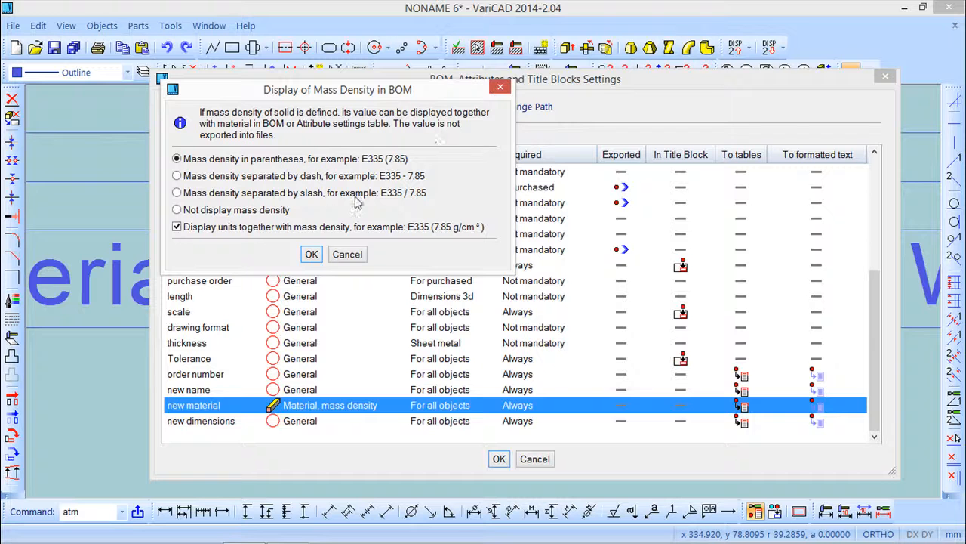
left_click(337, 257)
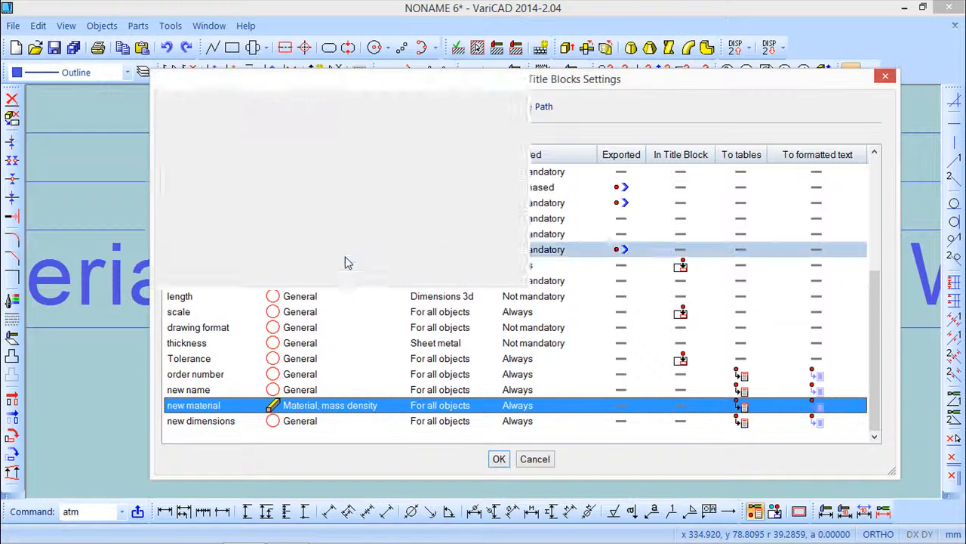
Check the attribute type and value type defined for the new dimensions attribute
left_click(317, 423)
right_click(317, 425)
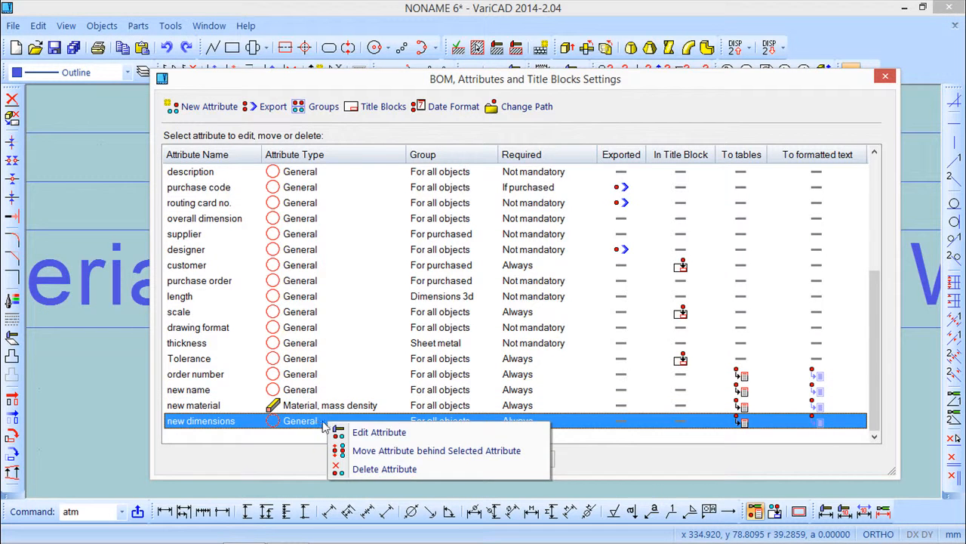
left_click(354, 434)
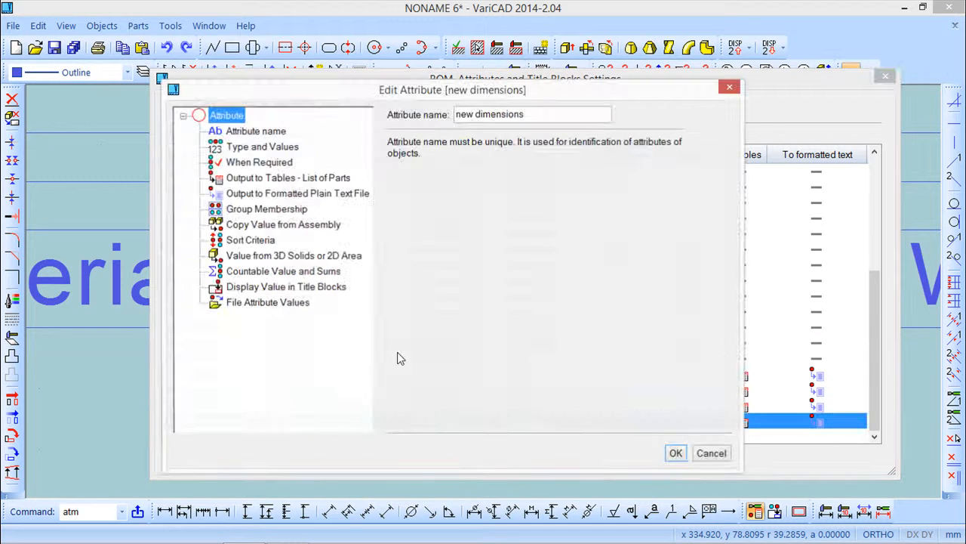
left_click(273, 149)
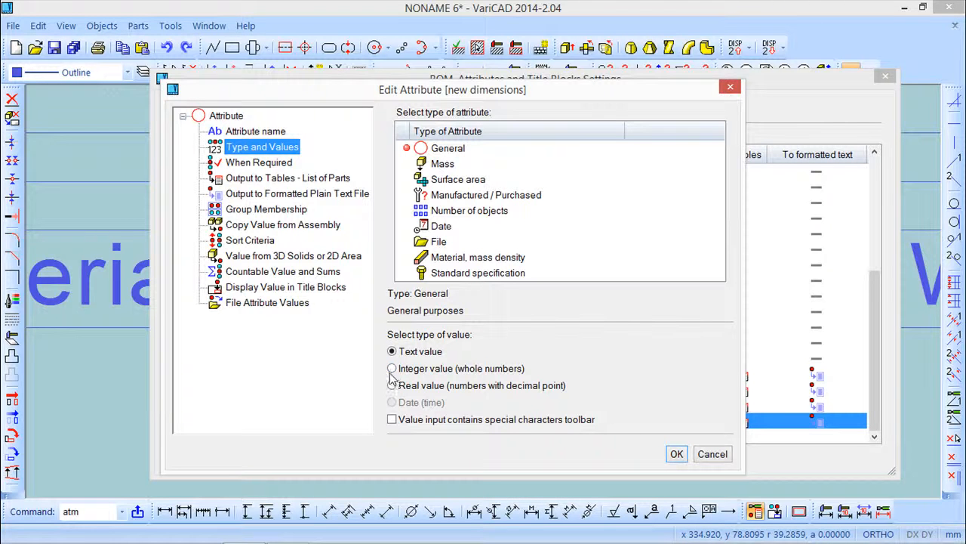
left_click(677, 454)
Expose the parts list's Qty column in the drawing and add a new attribute named "qty"
mouse_move(582, 86)
left_mouse_down()
mouse_move(582, 256)
mouse_move(550, 435)
left_mouse_up()
mouse_move(690, 255)
middle_mouse_down()
mouse_move(457, 224)
mouse_move(290, 241)
middle_mouse_up()
left_click_drag(580, 431, 588, 106)
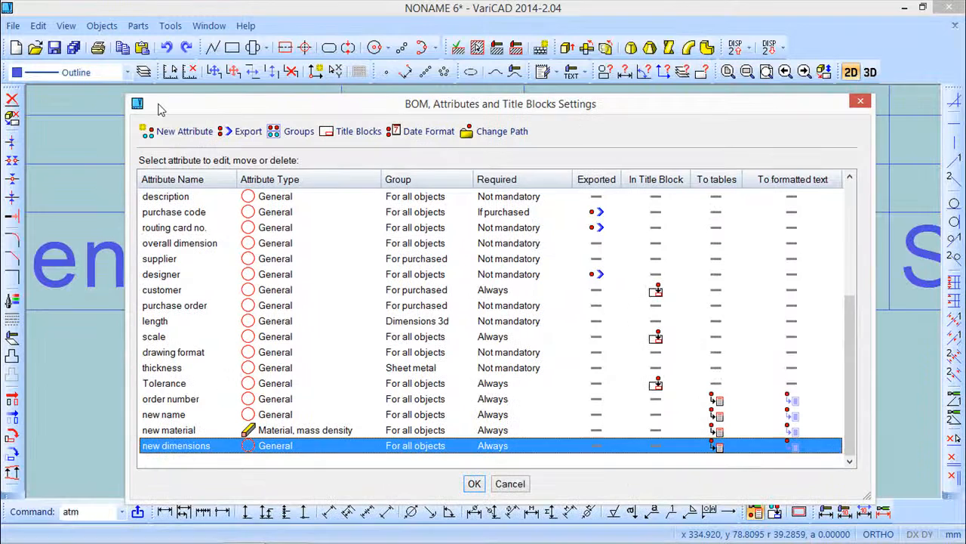
left_click(195, 133)
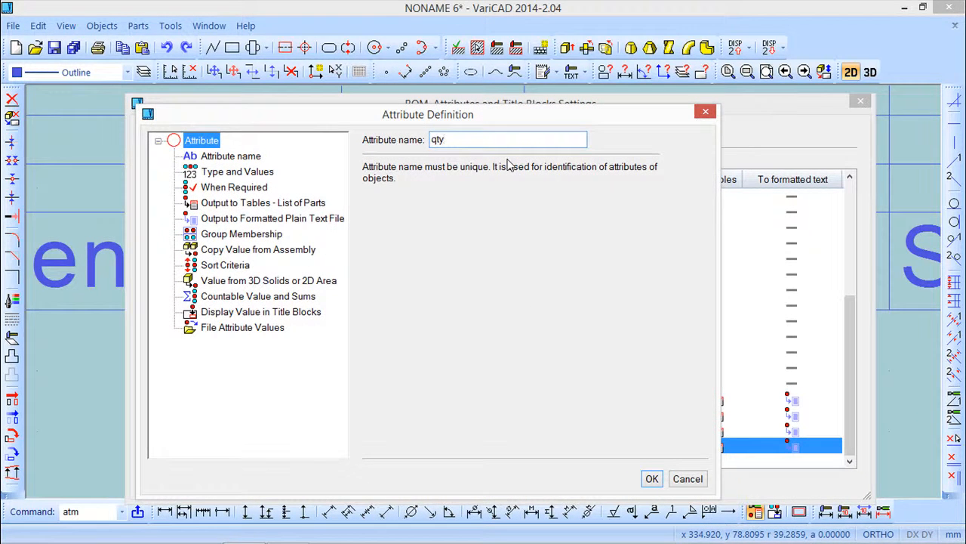
Set the qty attribute to the General type with an integer value and make it always required
left_click(225, 174)
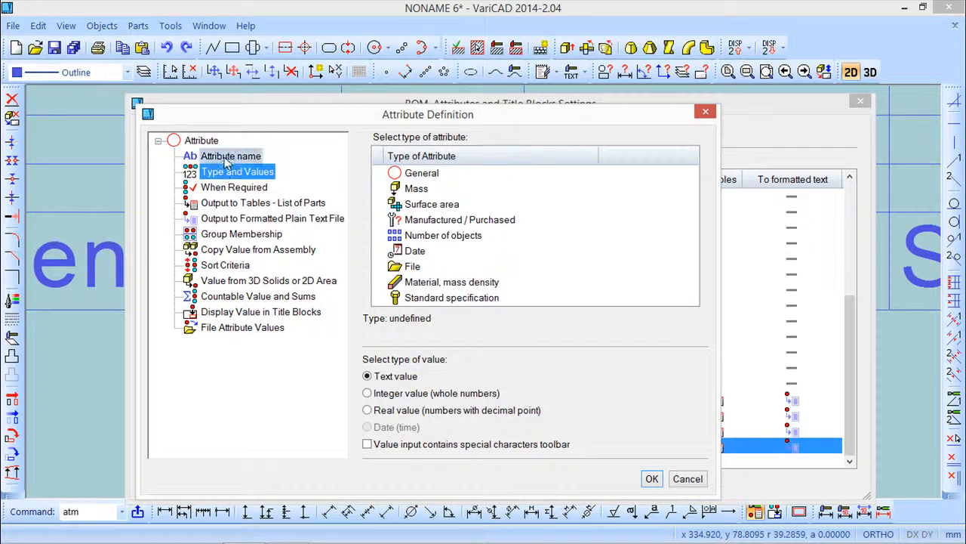
left_click(224, 157)
left_click(225, 170)
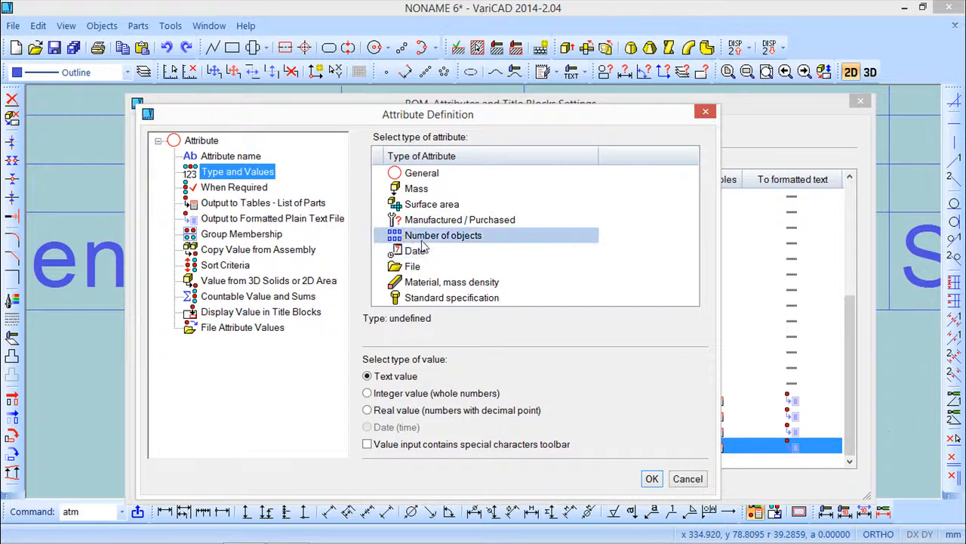
left_click(420, 174)
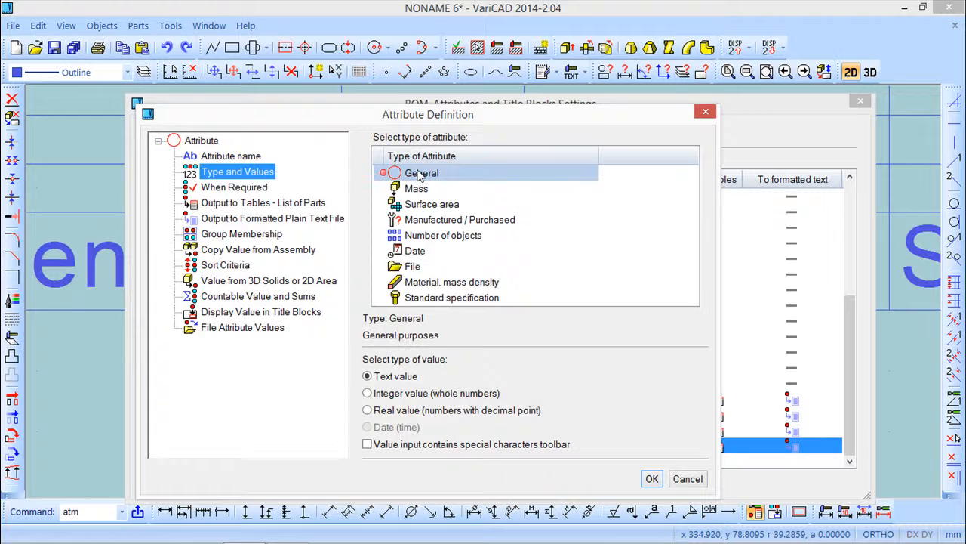
left_click(367, 394)
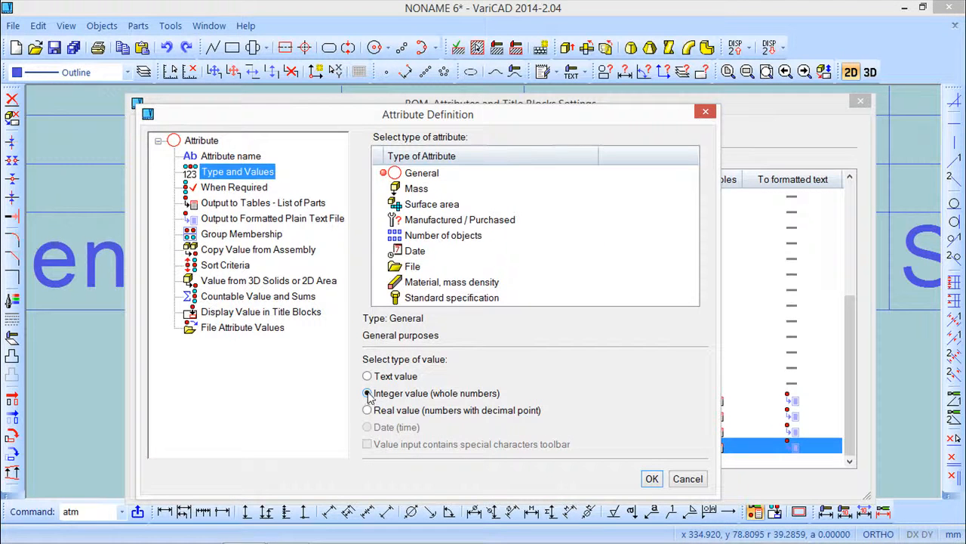
left_click(240, 188)
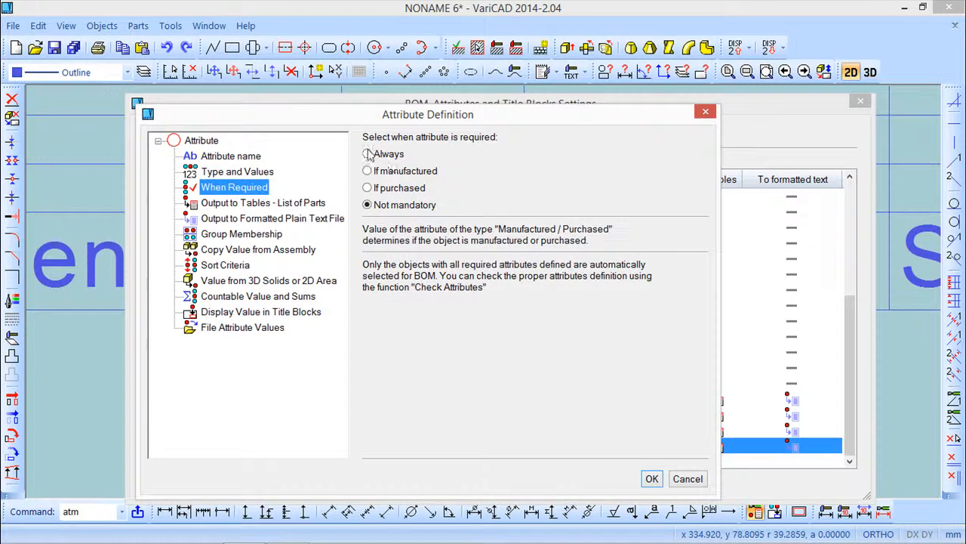
left_click(368, 154)
Turn on the qty attribute's output to tables and locate its text in the Qty column, with a cell width of about 14.5
left_click(246, 204)
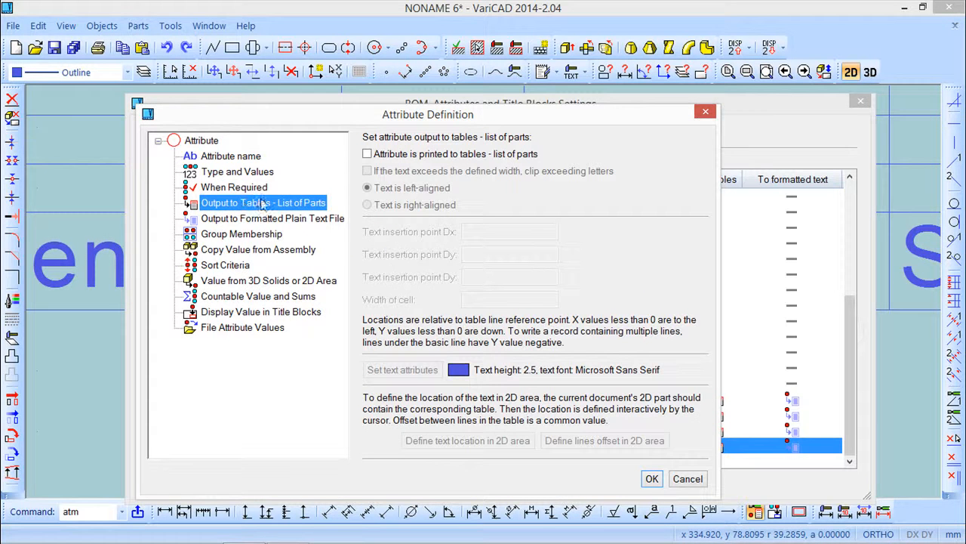
left_click(368, 154)
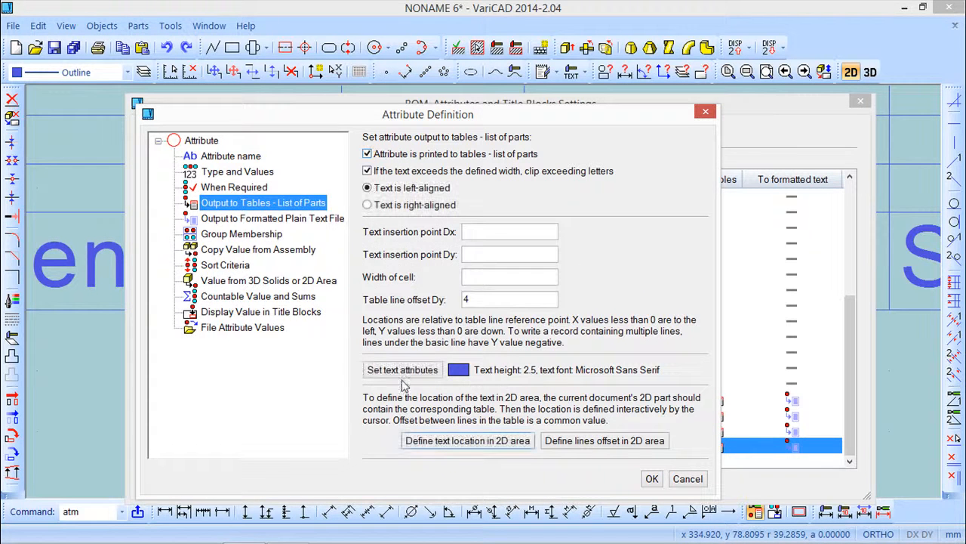
left_click(445, 441)
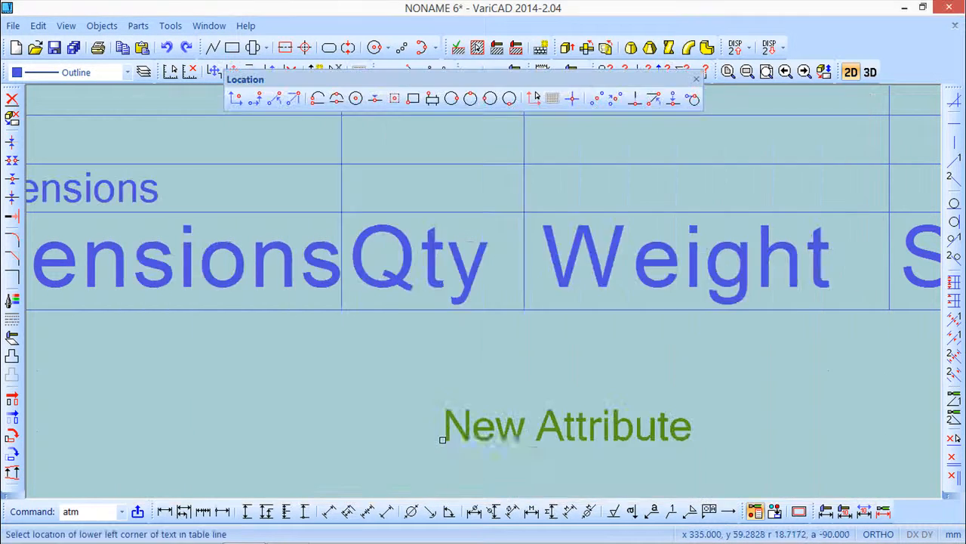
left_click(348, 210)
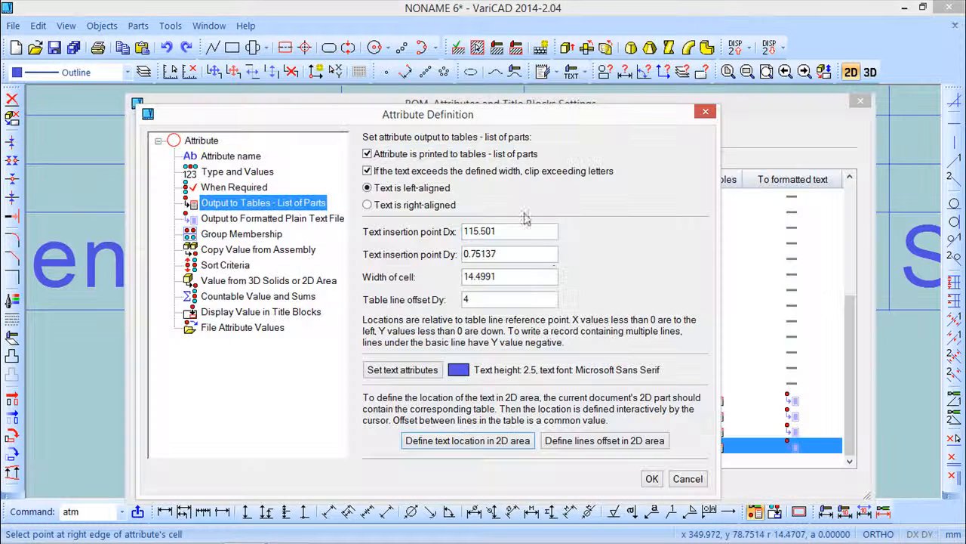
left_click(527, 212)
Output the qty attribute to the formatted text file with a 10-character column, make its value countable and accept the definition
left_click(248, 219)
left_click(368, 154)
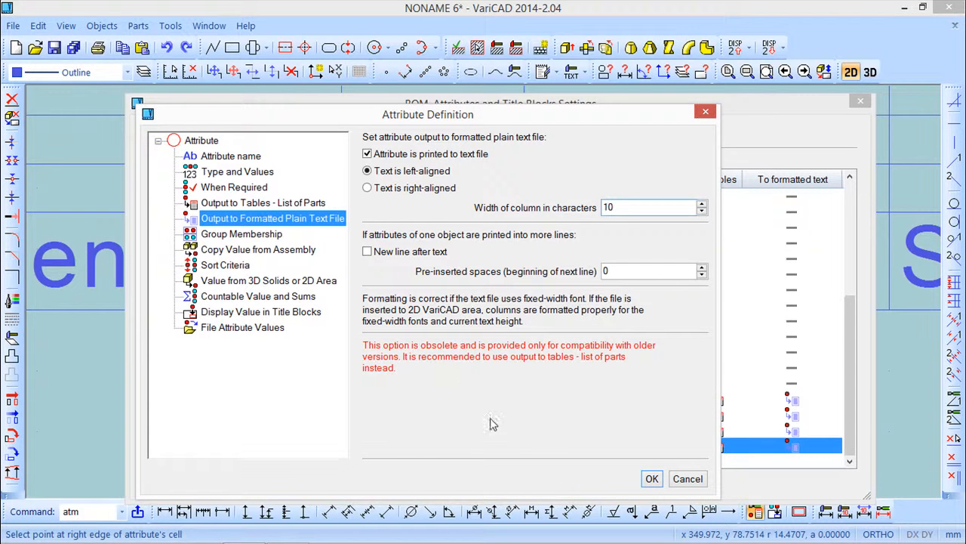
left_click(268, 297)
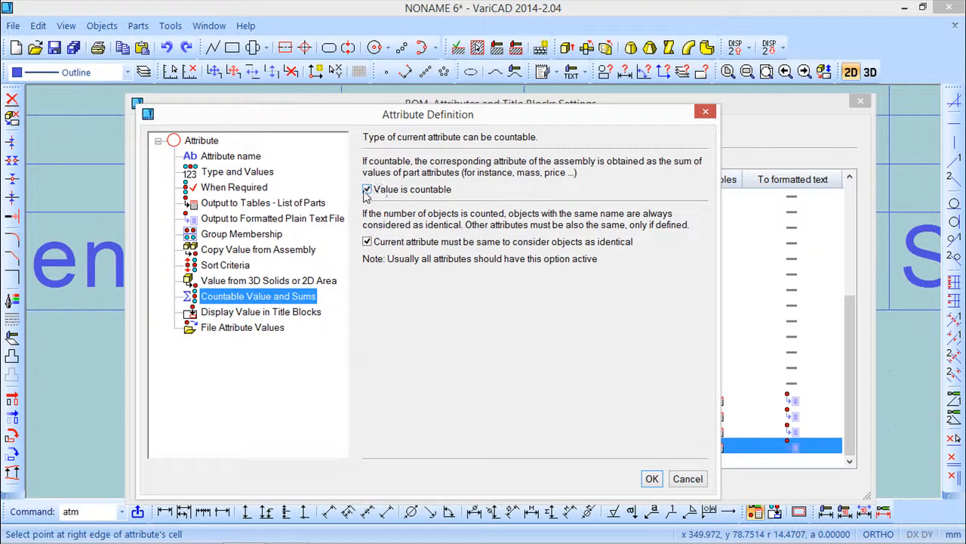
left_click(652, 479)
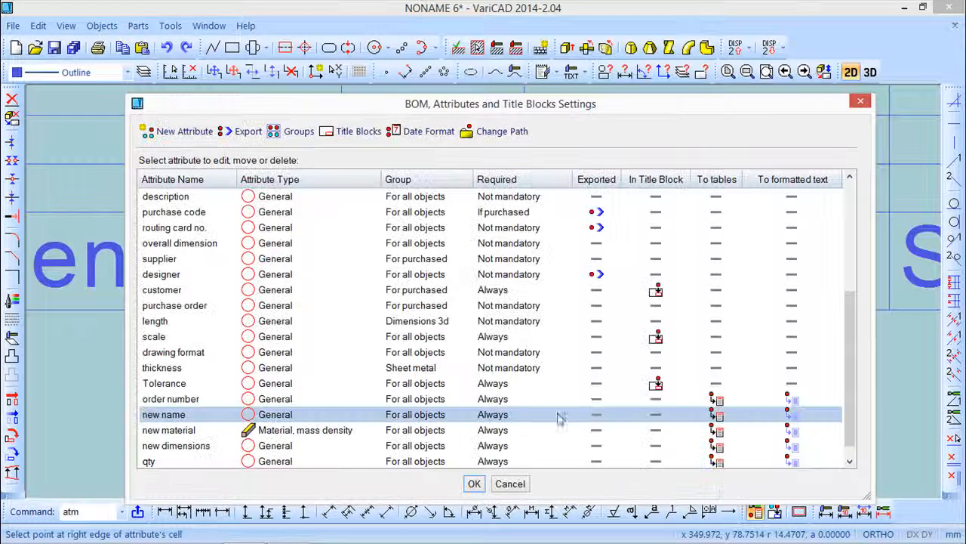
Expose the parts list's Weight column in the drawing and add a new attribute named "new weight"
left_click_drag(849, 397, 844, 451)
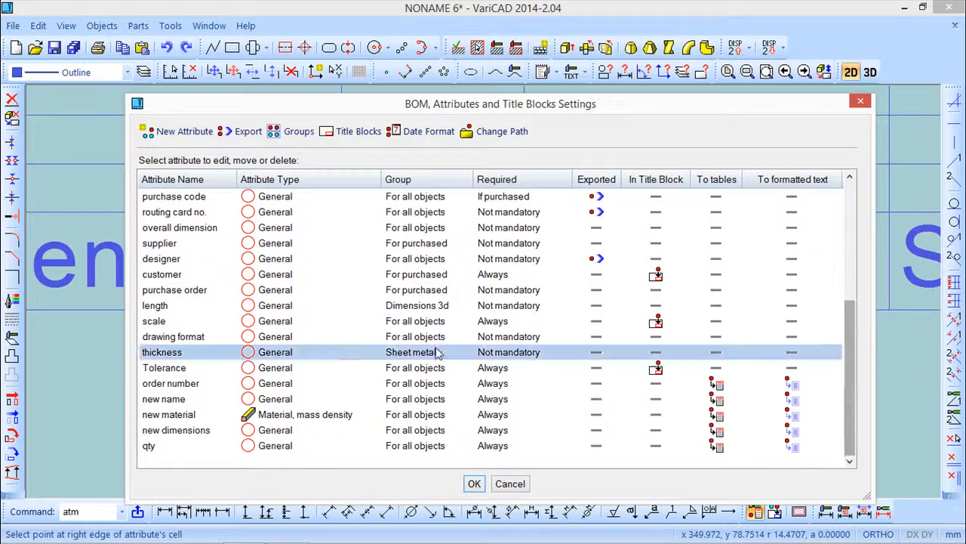
mouse_move(496, 103)
left_mouse_down()
mouse_move(496, 520)
mouse_move(479, 453)
left_mouse_up()
mouse_move(656, 343)
middle_mouse_down()
mouse_move(186, 308)
mouse_move(159, 320)
mouse_move(248, 355)
middle_mouse_up()
left_click_drag(490, 455, 494, 71)
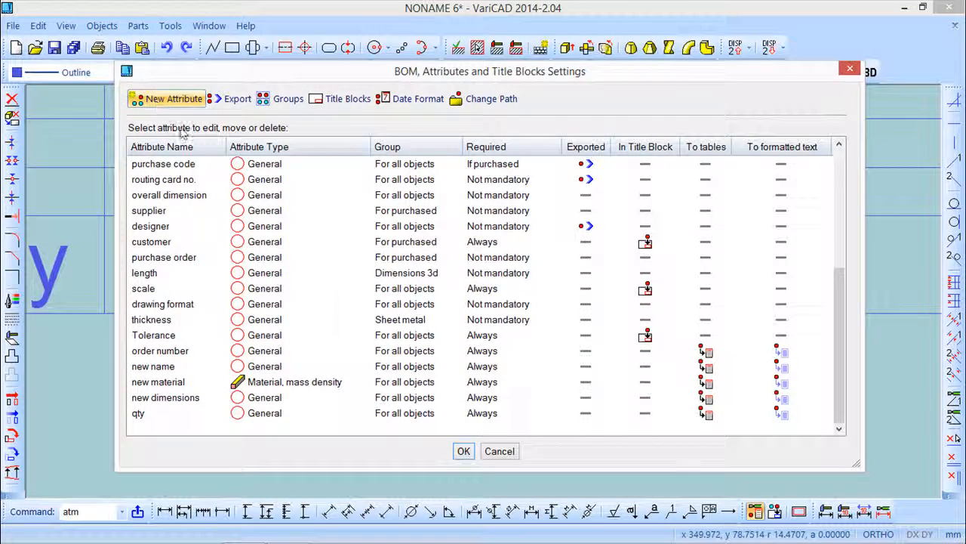
left_click(158, 103)
type("new weight")
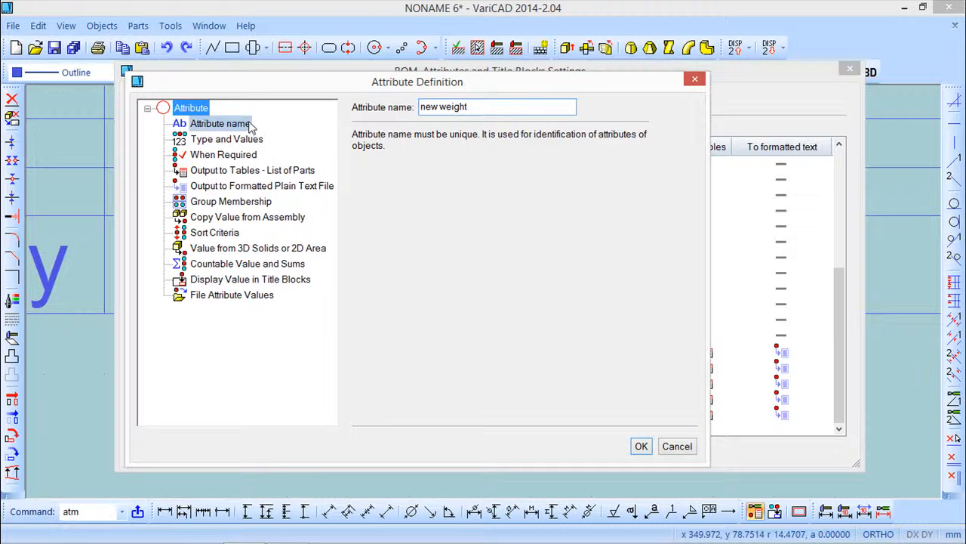
Set the new weight attribute to the Mass type and make it always required
left_click(230, 139)
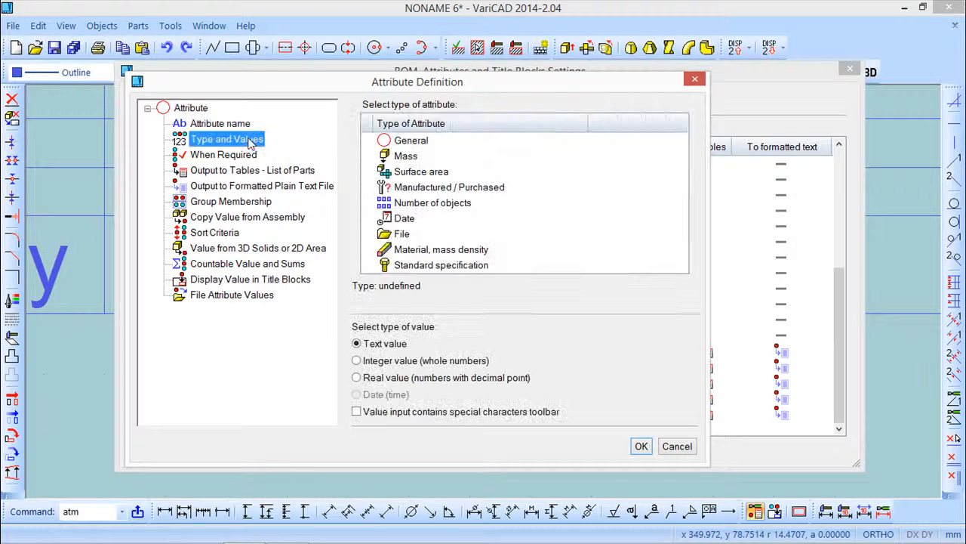
left_click(408, 156)
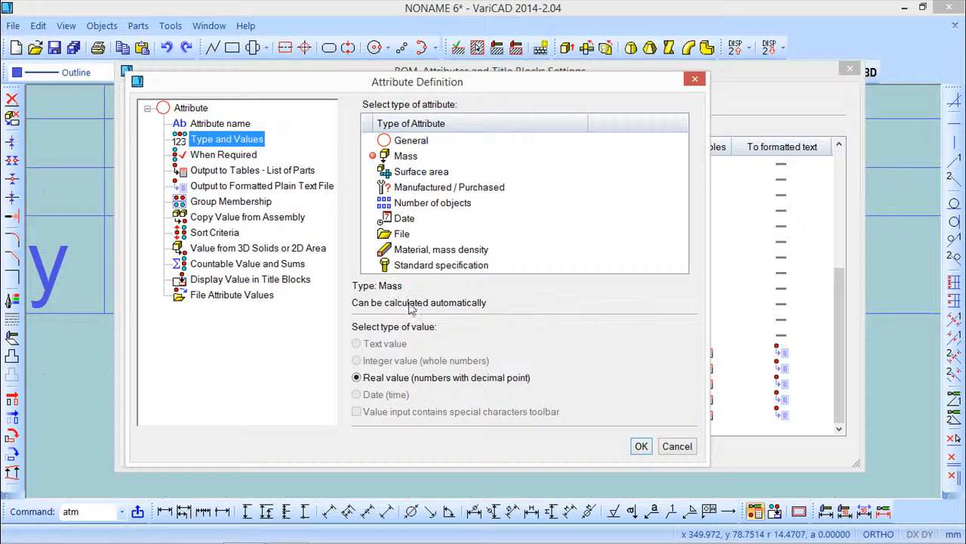
left_click(205, 154)
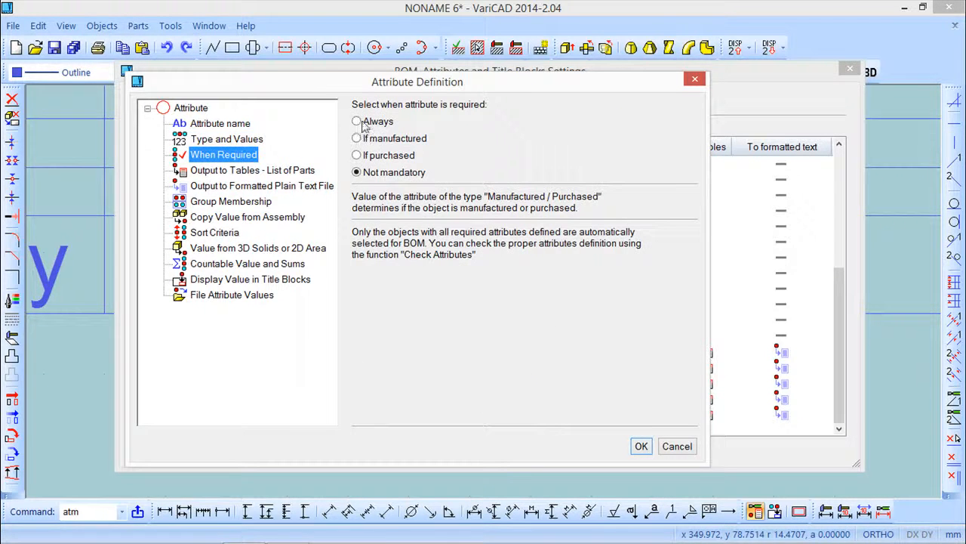
left_click(357, 121)
Turn on the new weight attribute's output to tables and locate its text in the Weight column, with a cell width of about 29.3
left_click(226, 170)
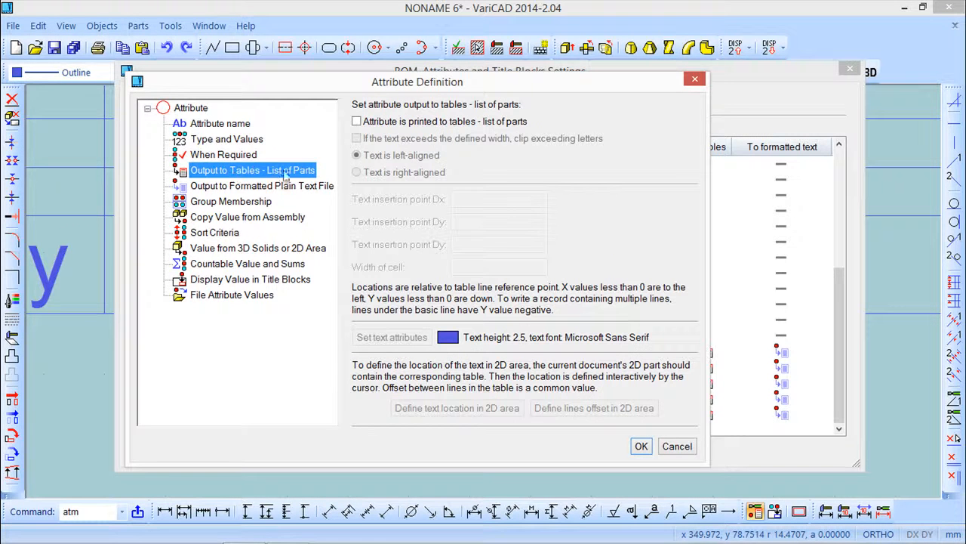
left_click(357, 122)
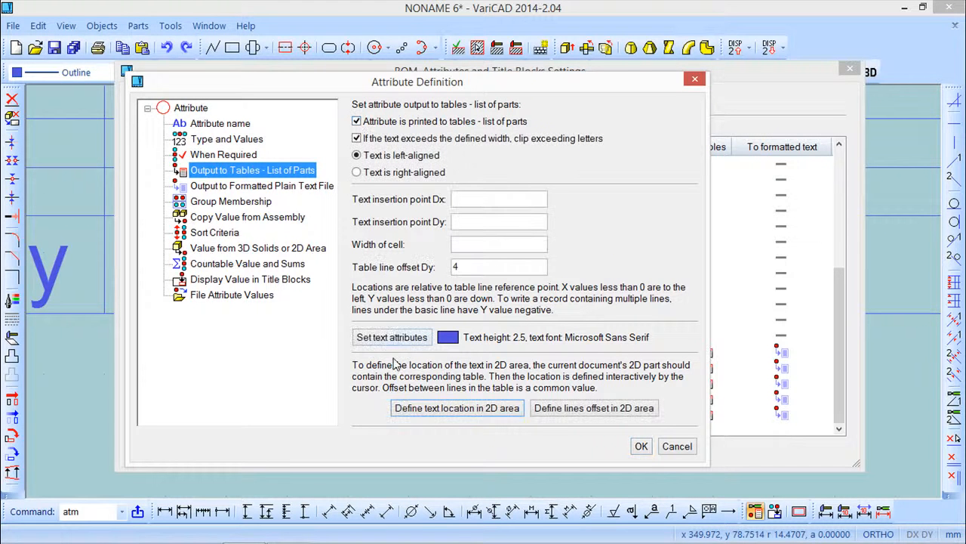
left_click(423, 408)
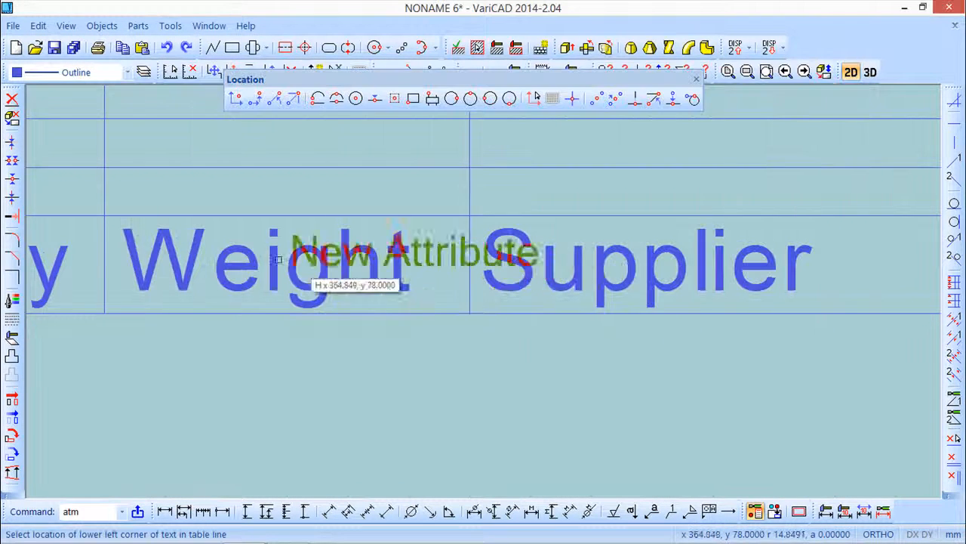
left_click(114, 208)
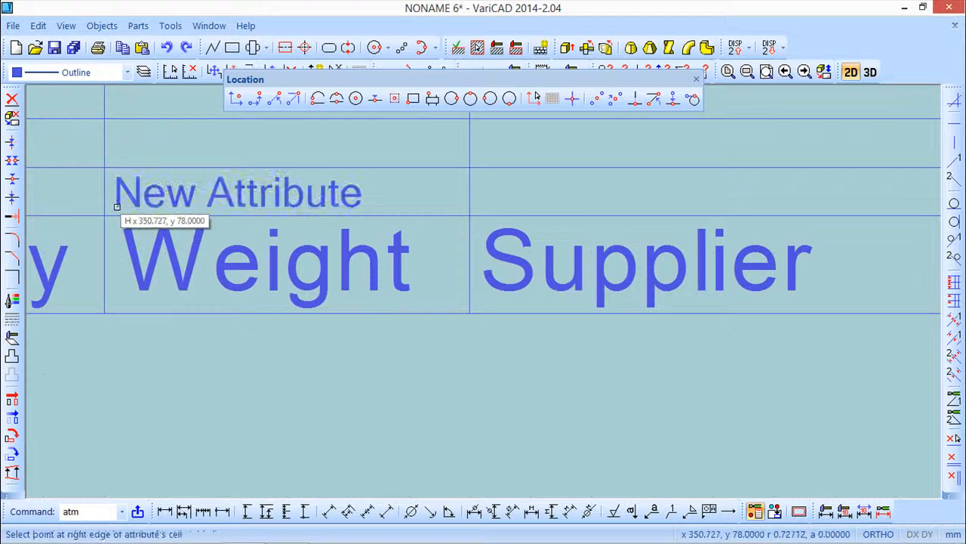
left_click(470, 219)
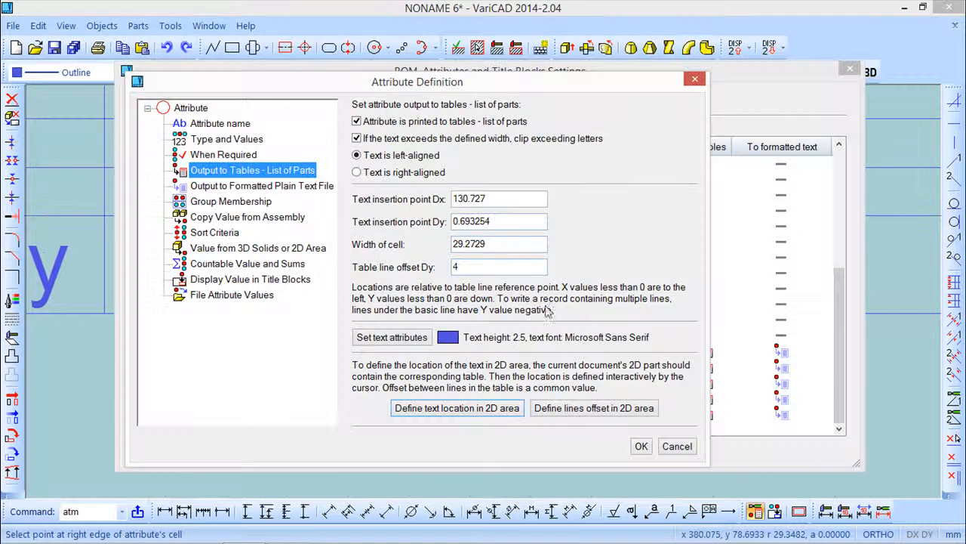
Output the new weight attribute to the formatted text file with a 30-character column and accept the definition
left_click(213, 187)
left_click(360, 123)
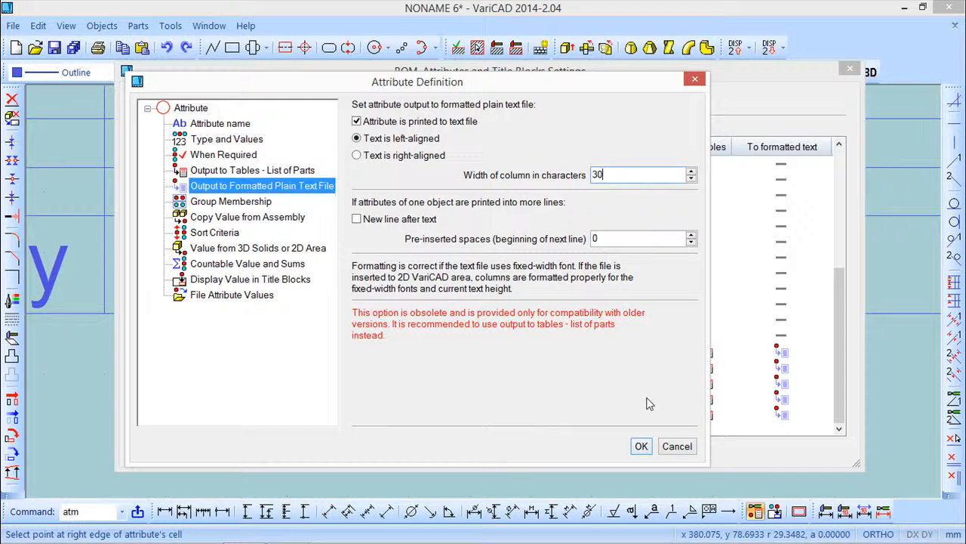
type("20")
left_click(641, 446)
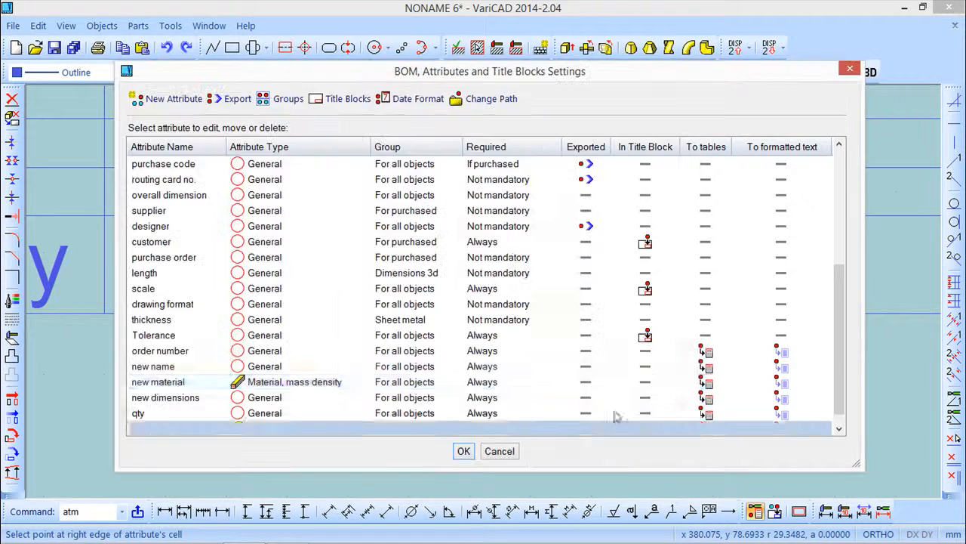
Expose the parts list's Supplier column in the drawing and add a new attribute named "new suplier"
mouse_move(498, 73)
left_mouse_down()
mouse_move(474, 282)
mouse_move(453, 354)
left_mouse_up()
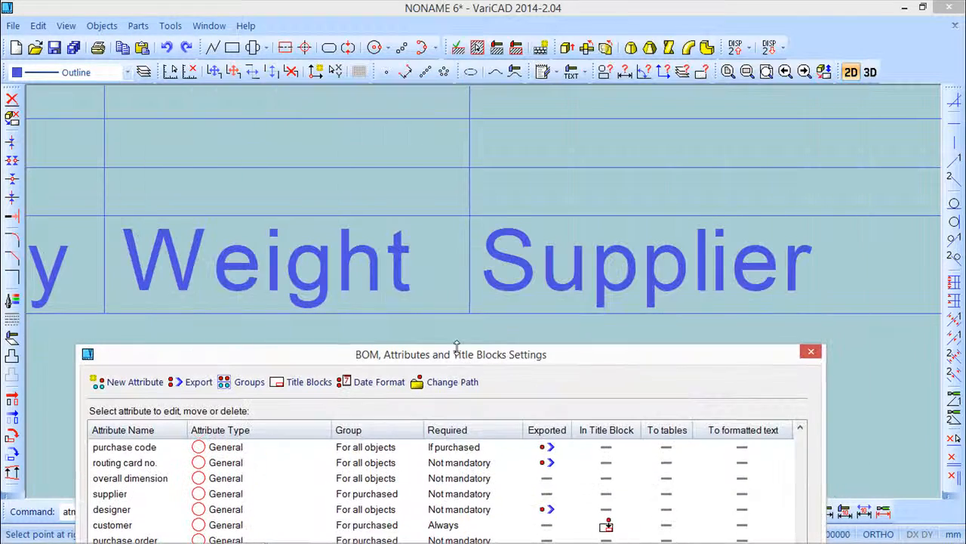
mouse_move(604, 244)
middle_mouse_down()
mouse_move(265, 243)
mouse_move(389, 267)
middle_mouse_up()
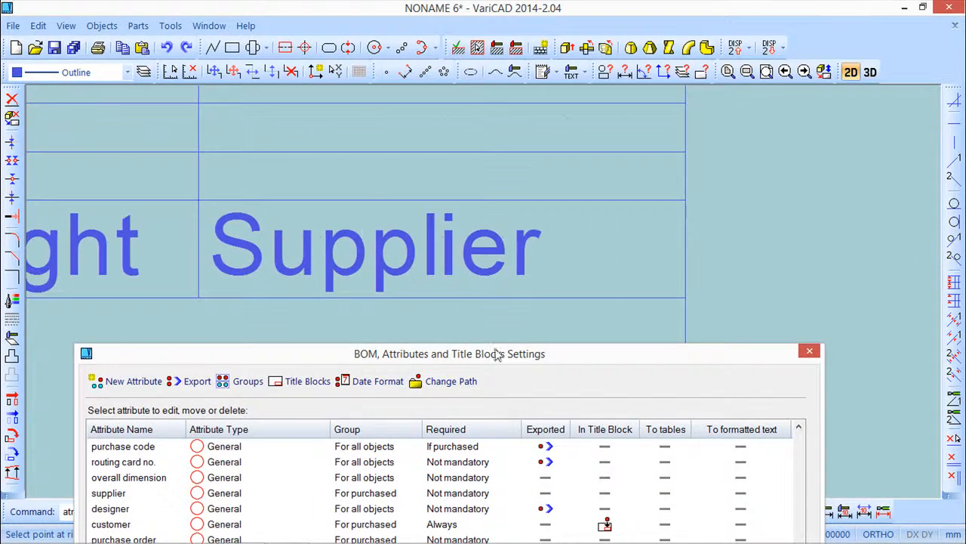
left_click_drag(498, 353, 538, 77)
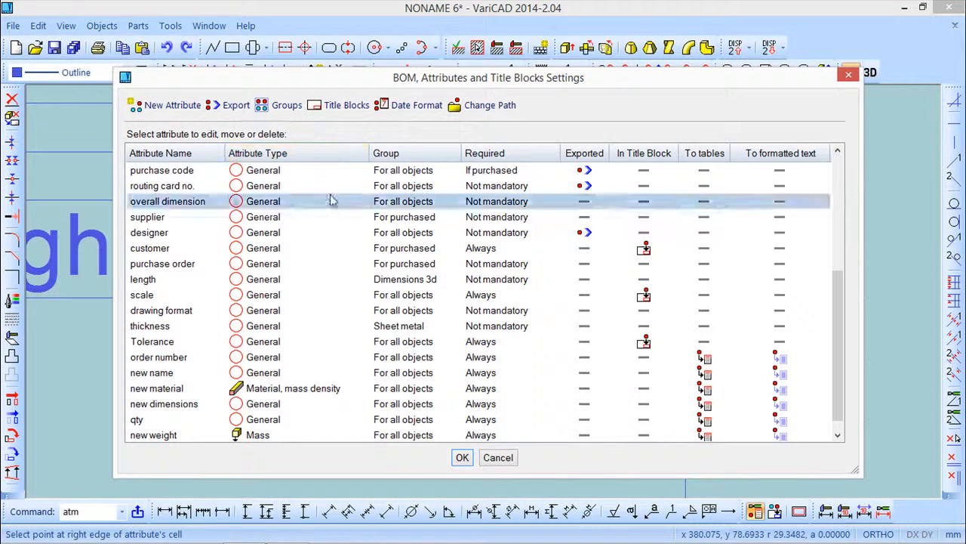
left_click(160, 104)
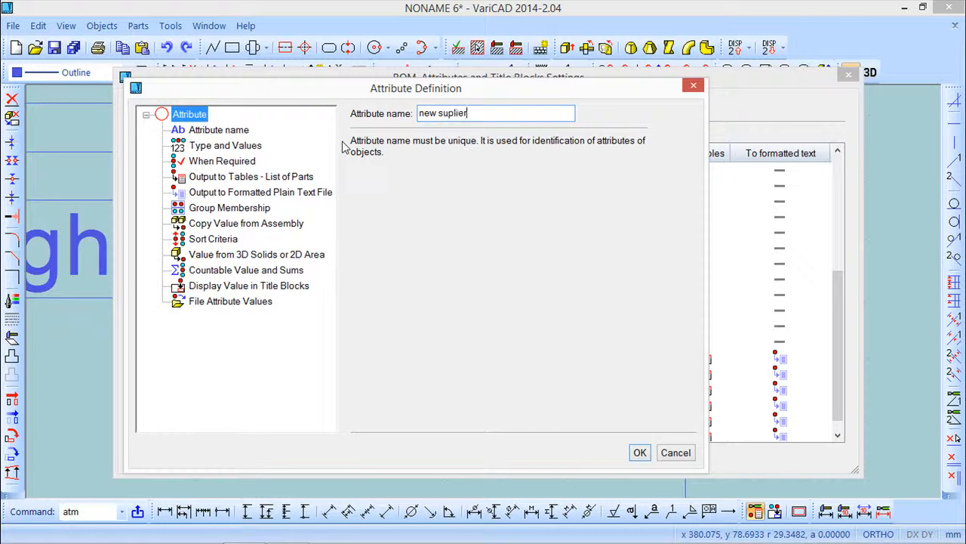
left_click(216, 130)
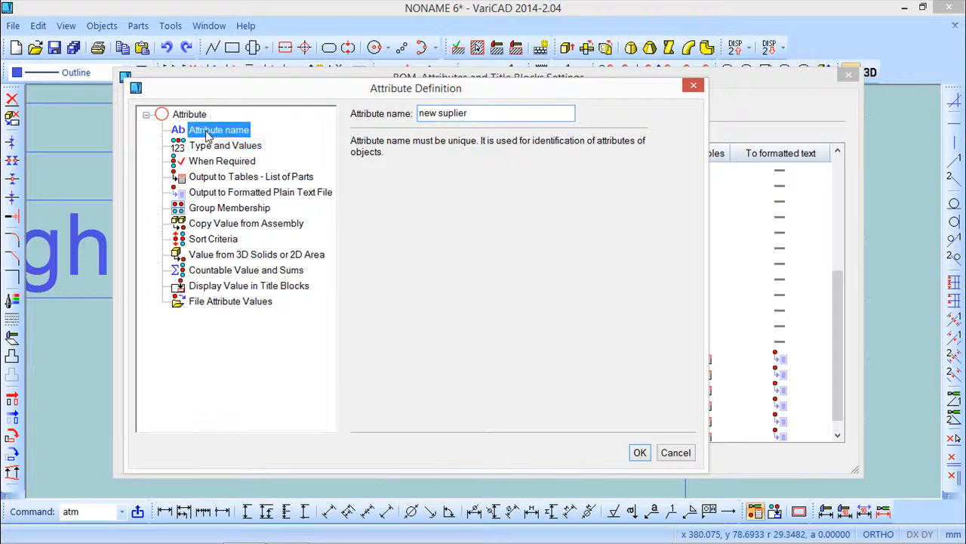
Set the new suplier attribute to the General type with a text value and make it always required
left_click(219, 146)
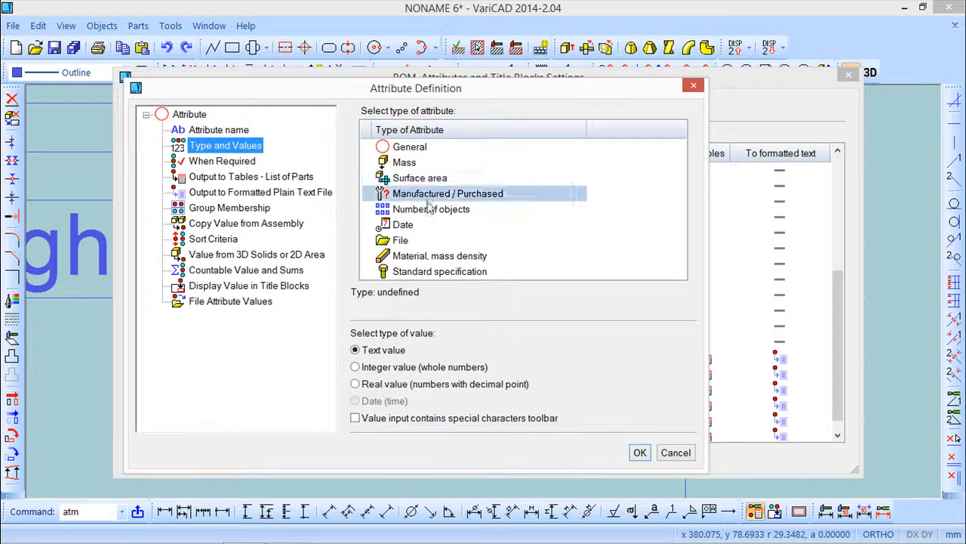
left_click(381, 146)
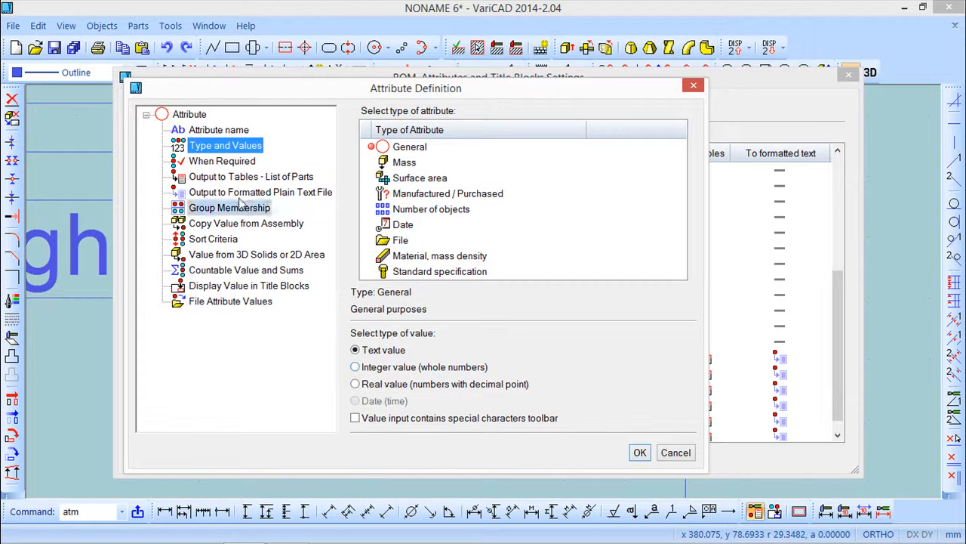
left_click(222, 161)
left_click(357, 130)
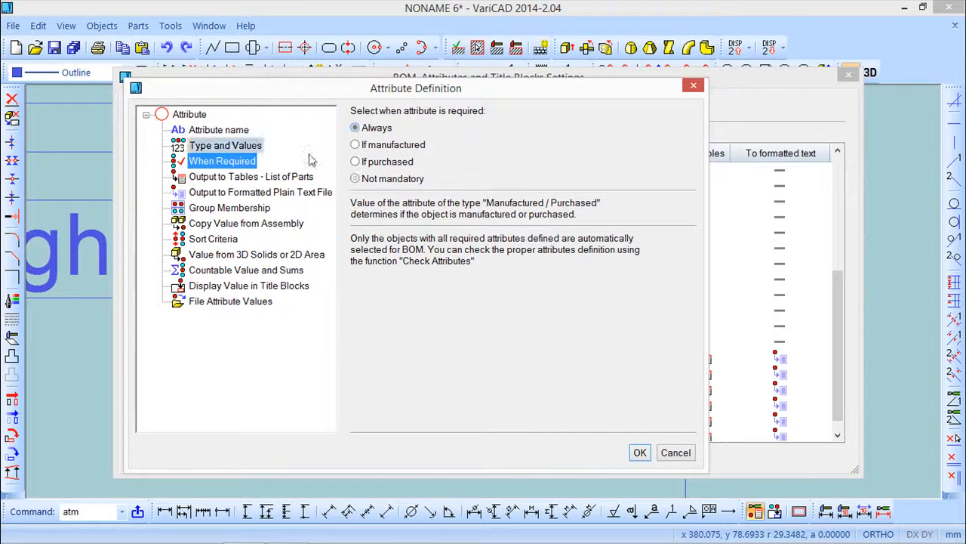
Turn on the new suplier attribute's output to tables and locate its text in the Supplier column, with a cell width of about 38.9
left_click(277, 180)
left_click(356, 129)
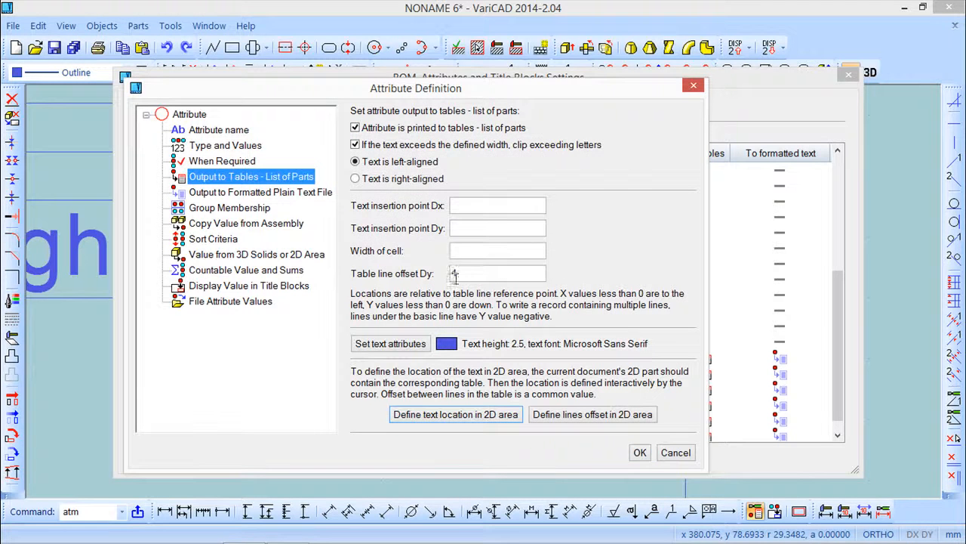
left_click(455, 414)
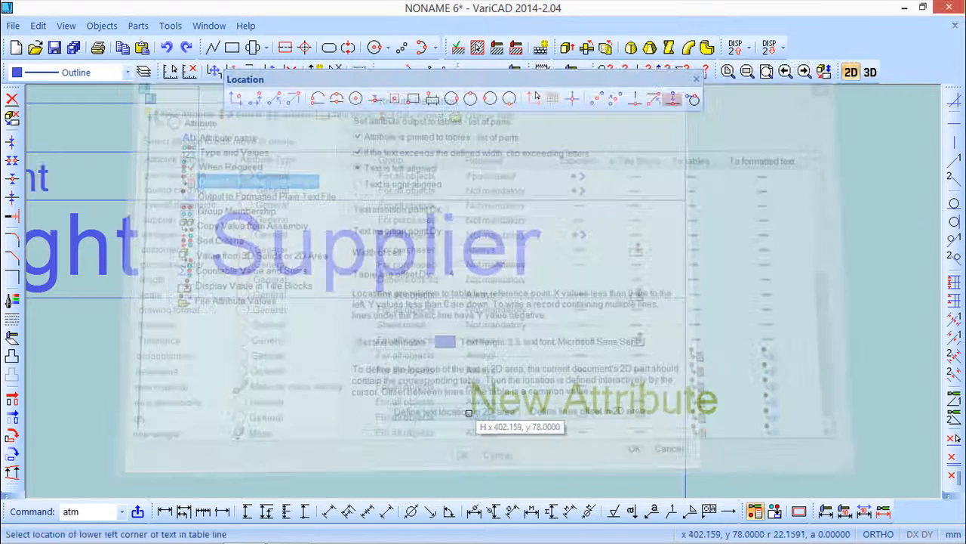
left_click(213, 199)
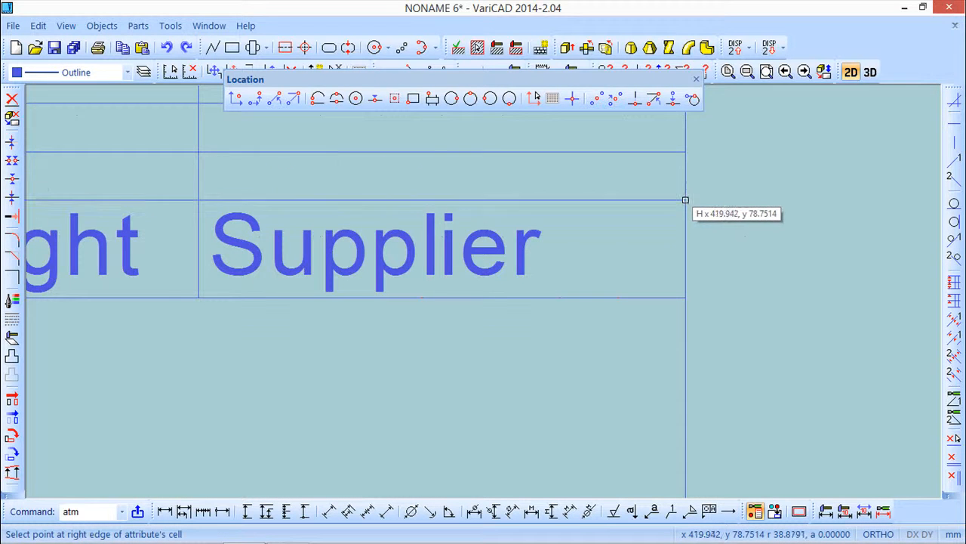
left_click(685, 200)
Output the new suplier attribute to the formatted text file with a 30-character column and accept the definition
left_click(217, 192)
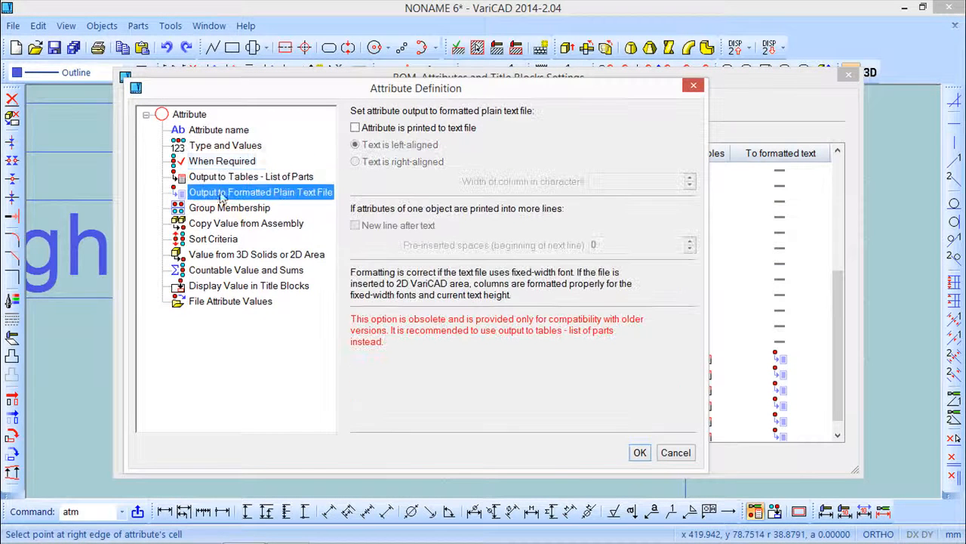
left_click(355, 128)
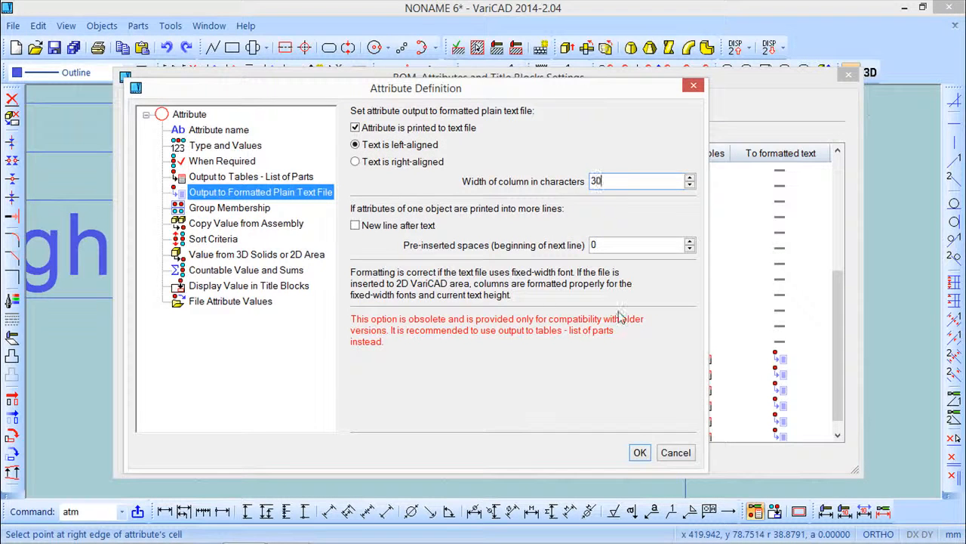
left_click(640, 452)
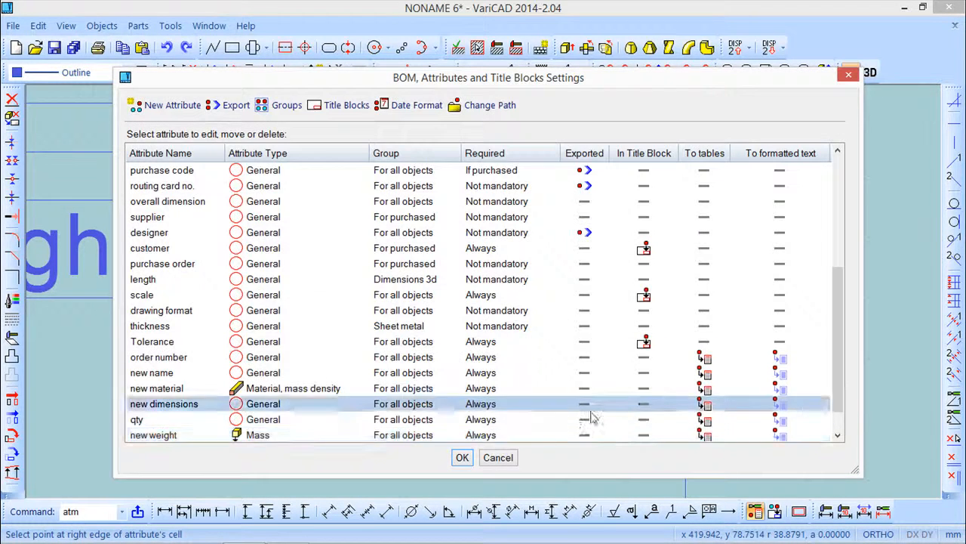
Edit the default name attribute so that it is not printed to the formatted text file
scroll(731, 368, "down", 1)
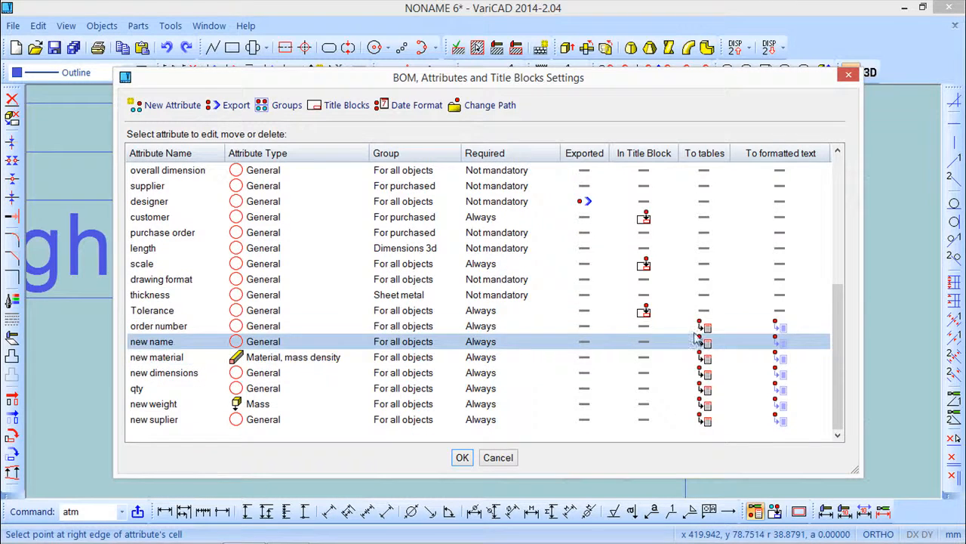
scroll(736, 355, "up", 5)
scroll(743, 339, "down", 5)
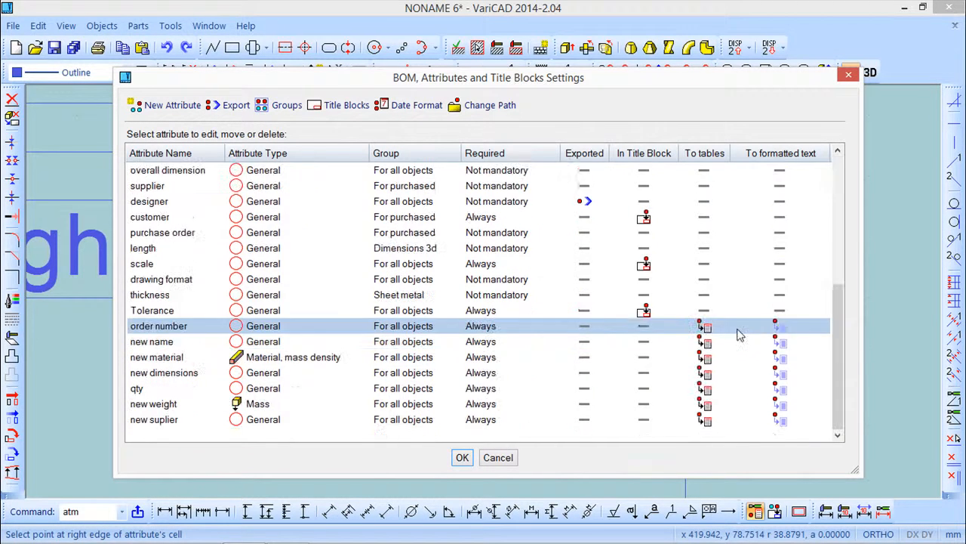
scroll(736, 332, "up", 5)
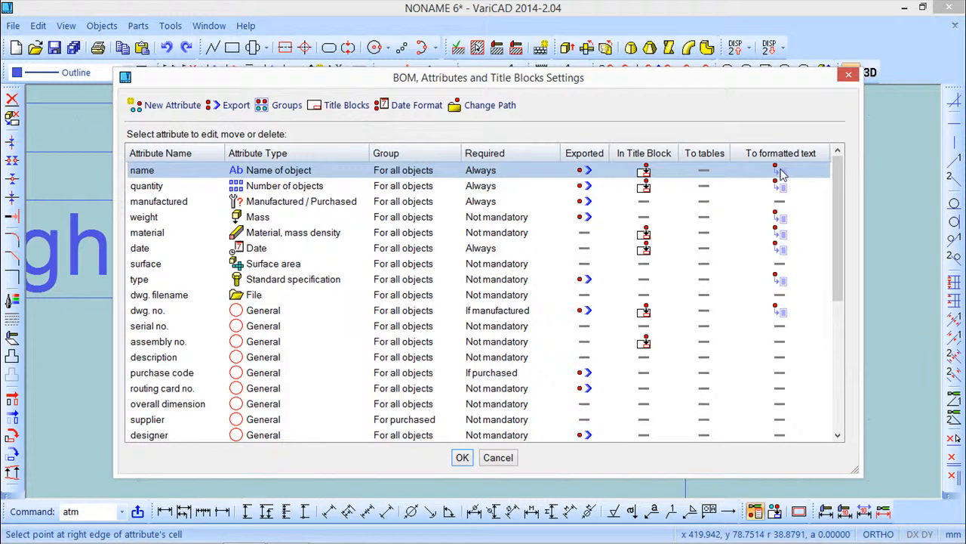
right_click(566, 171)
left_click(580, 179)
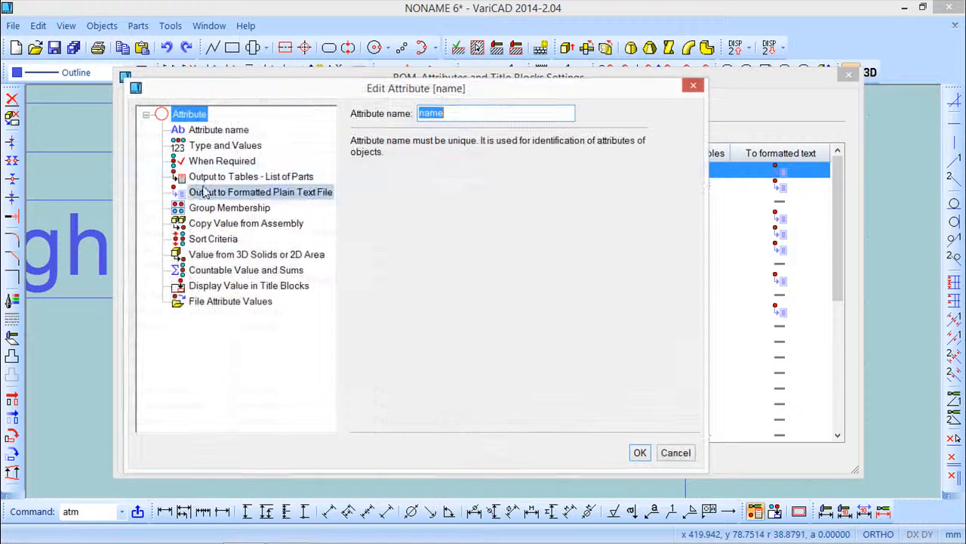
left_click(205, 192)
left_click(356, 128)
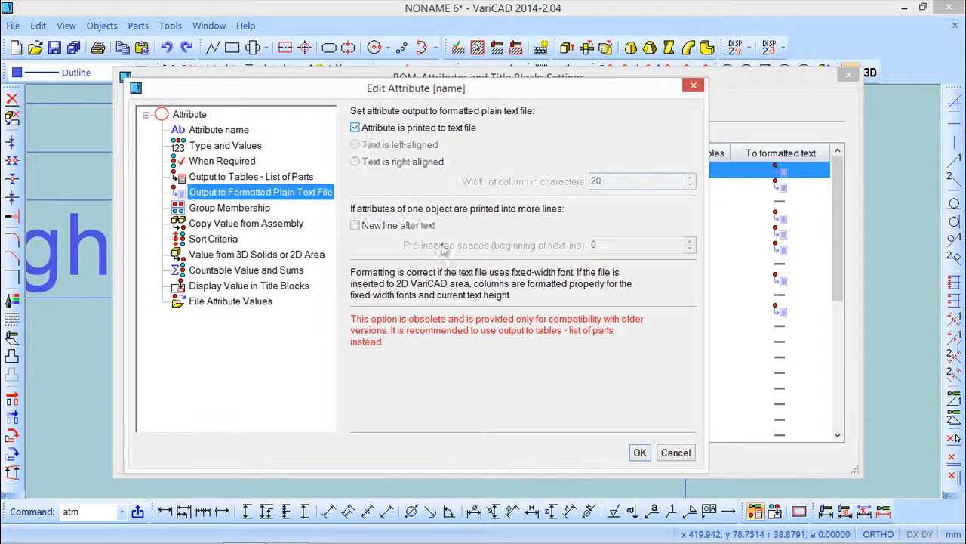
left_click(646, 449)
Turn off the default quantity attribute's output to the formatted text file
left_click(558, 186)
right_click(558, 186)
left_click(583, 200)
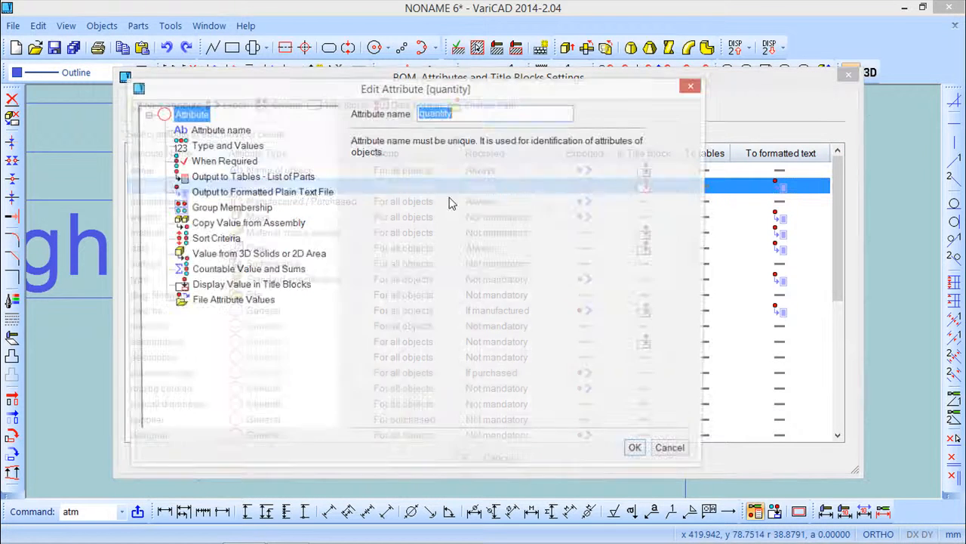
left_click(210, 193)
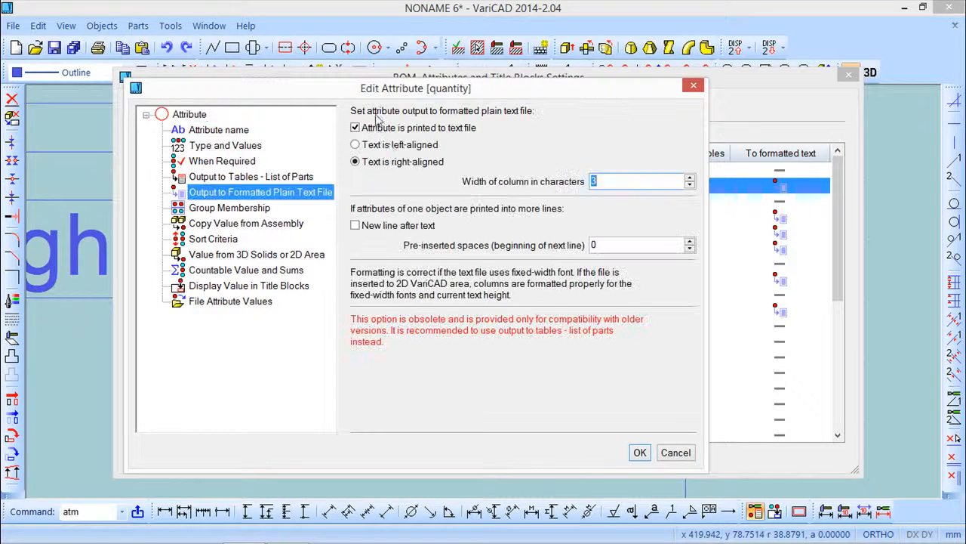
left_click(356, 128)
left_click(640, 453)
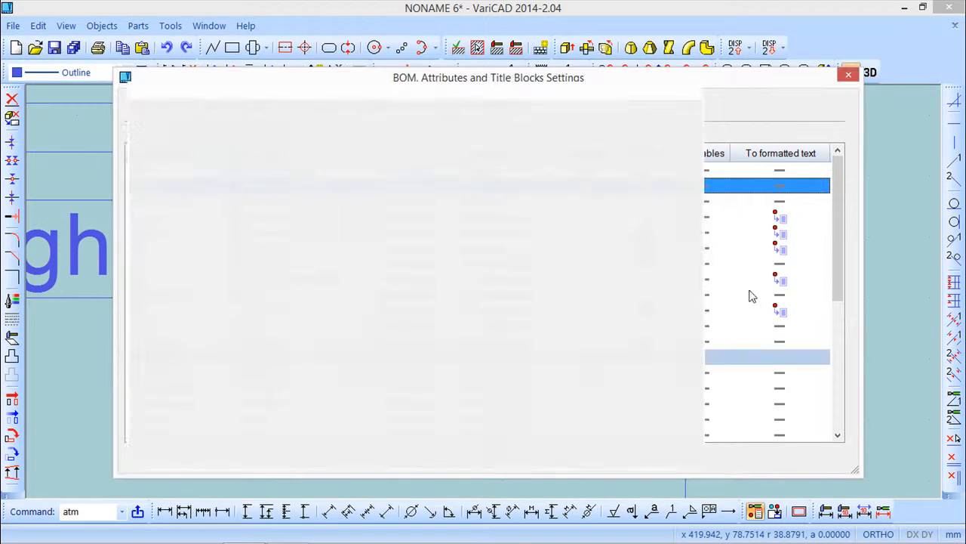
Turn off the default weight attribute's output to the formatted text file
right_click(780, 221)
left_click(601, 233)
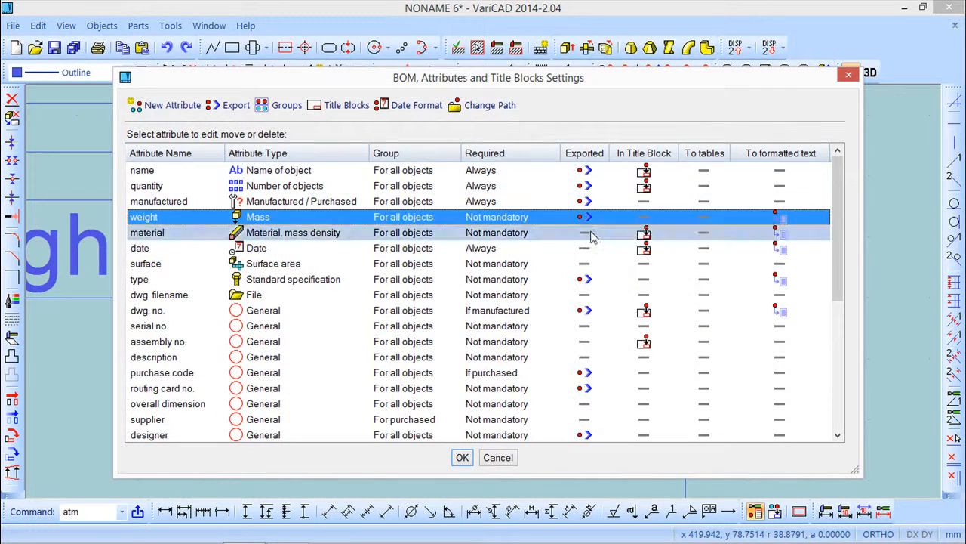
left_click(313, 191)
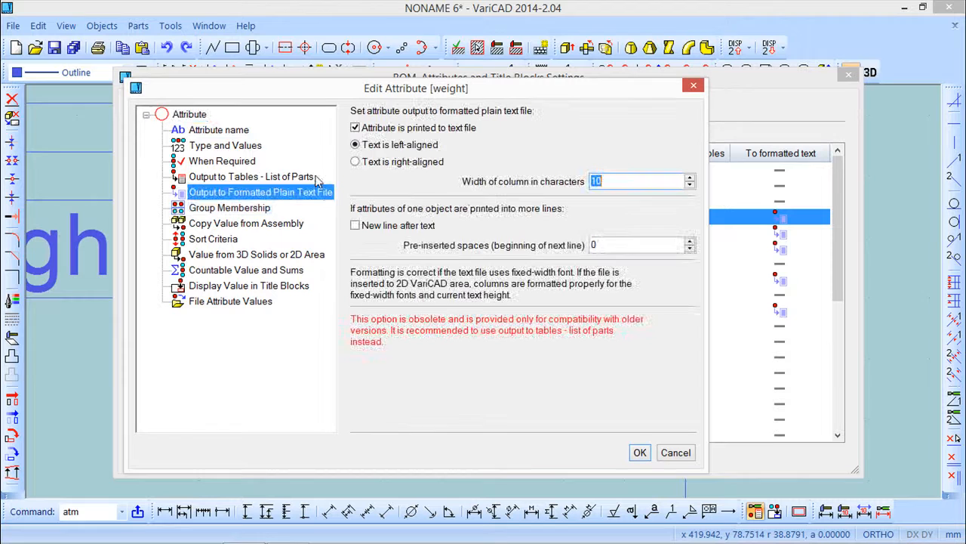
left_click(355, 127)
left_click(639, 453)
Edit the default material attribute so that it is not printed to the formatted text file
right_click(787, 238)
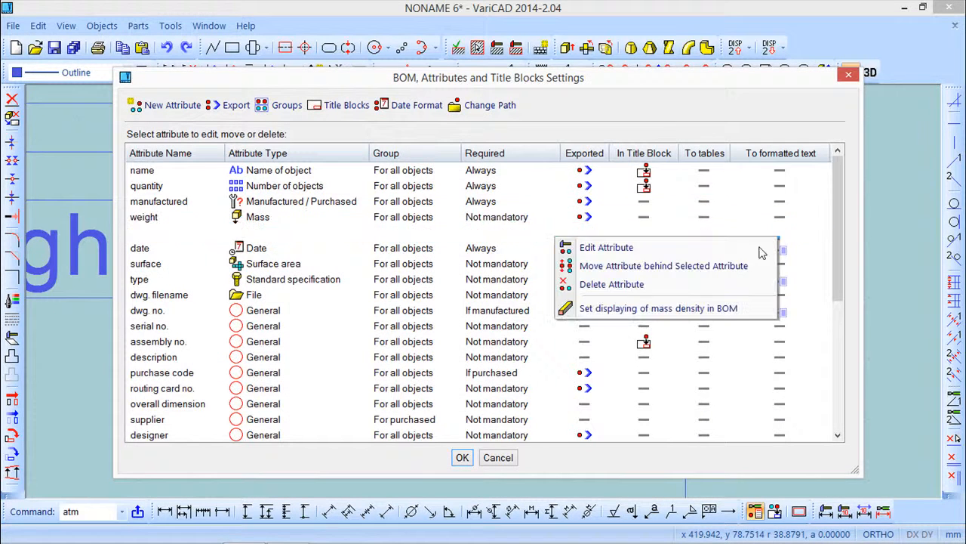
left_click(587, 246)
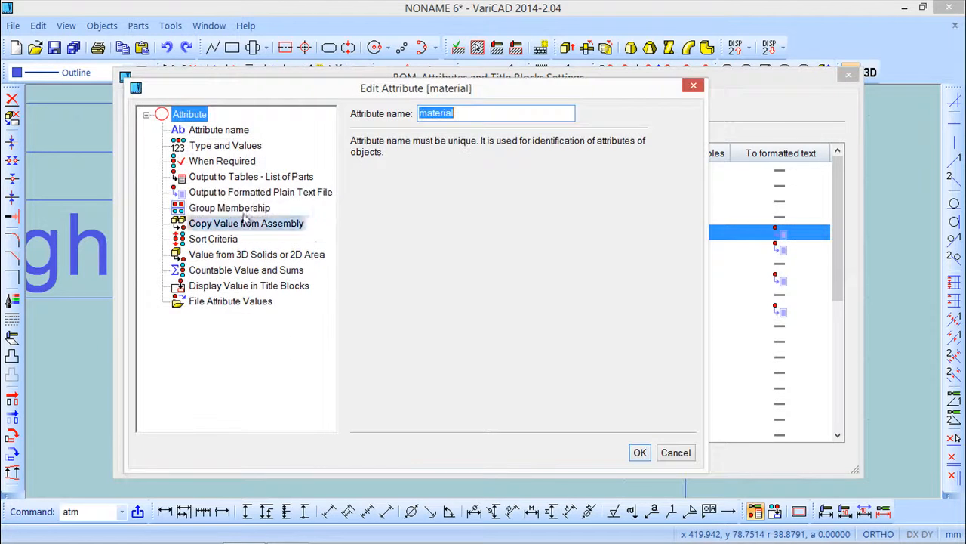
left_click(198, 190)
left_click(364, 130)
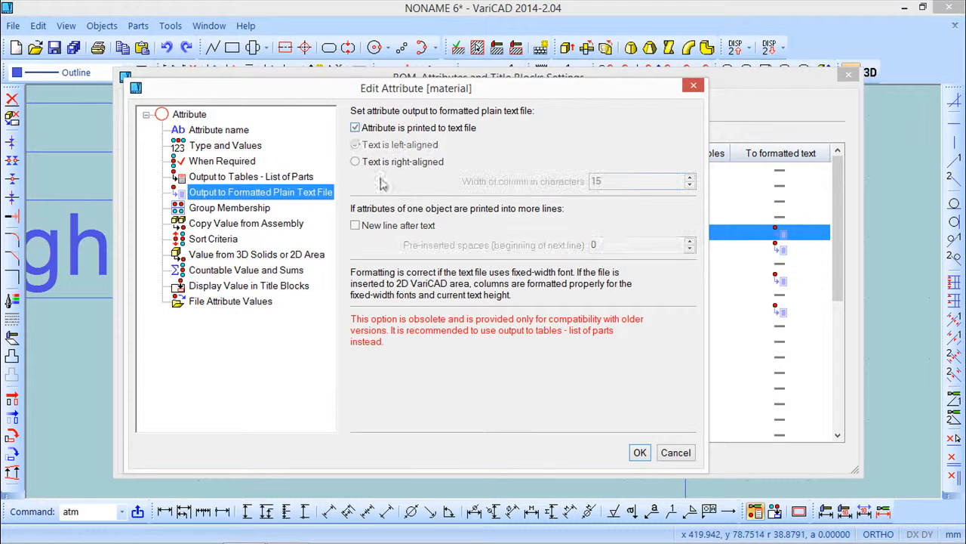
left_click(640, 453)
Edit the default date attribute so that it is not printed to the formatted text file
left_click(785, 249)
right_click(777, 251)
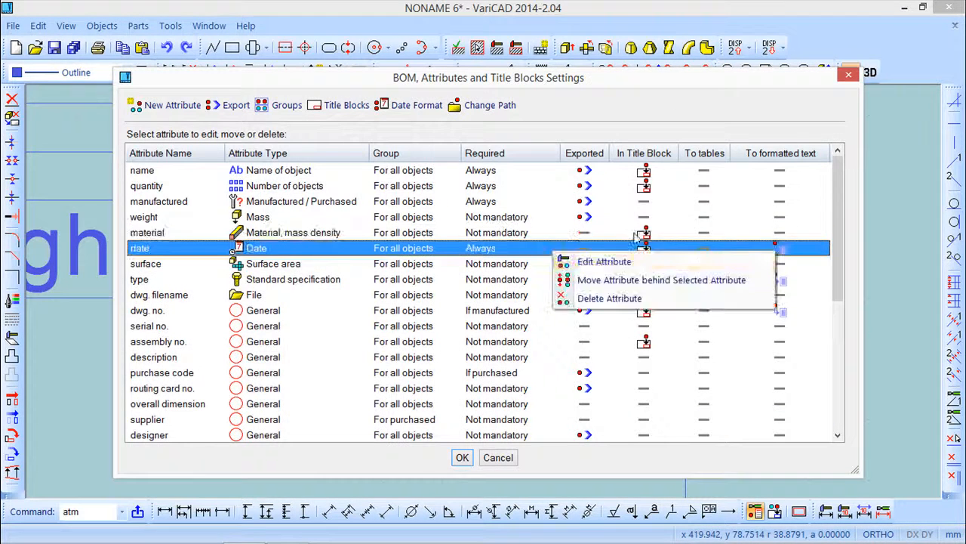
left_click(604, 262)
left_click(250, 192)
left_click(374, 126)
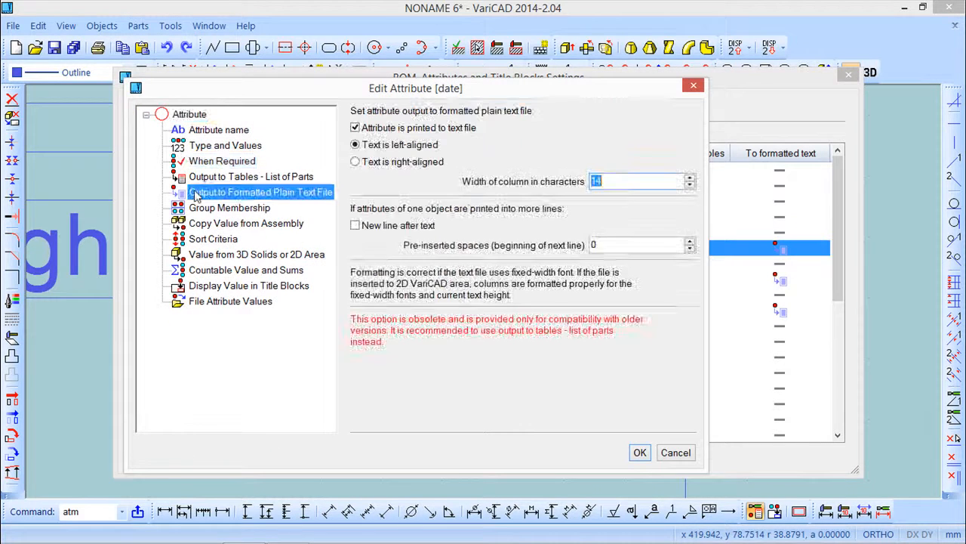
left_click(359, 127)
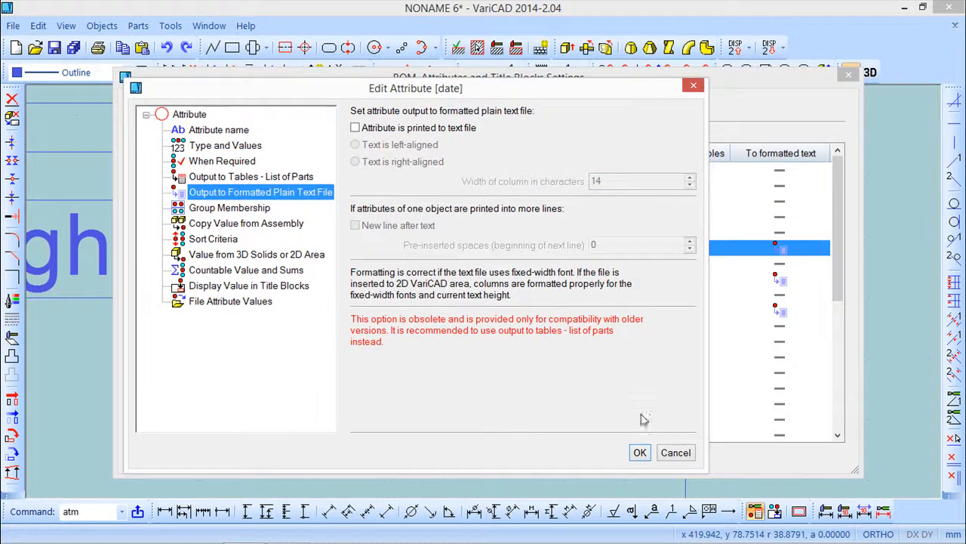
left_click(639, 453)
Turn off the default type attribute's output to the formatted text file
left_click(778, 280)
right_click(778, 280)
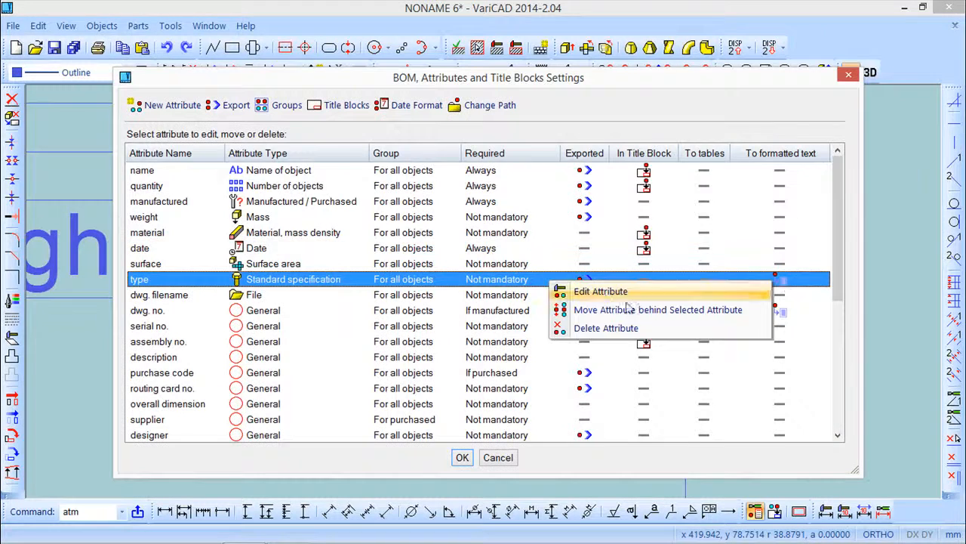
left_click(608, 293)
left_click(242, 193)
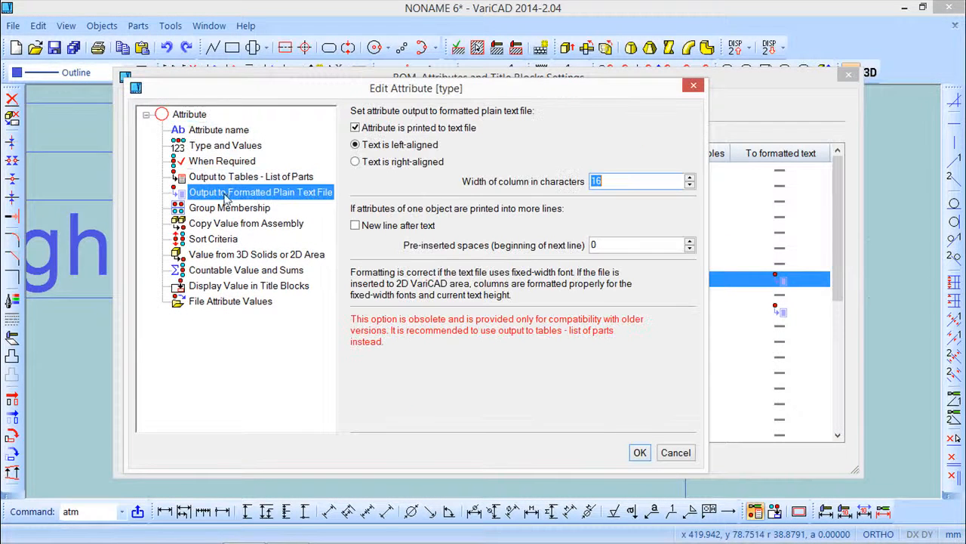
left_click(356, 128)
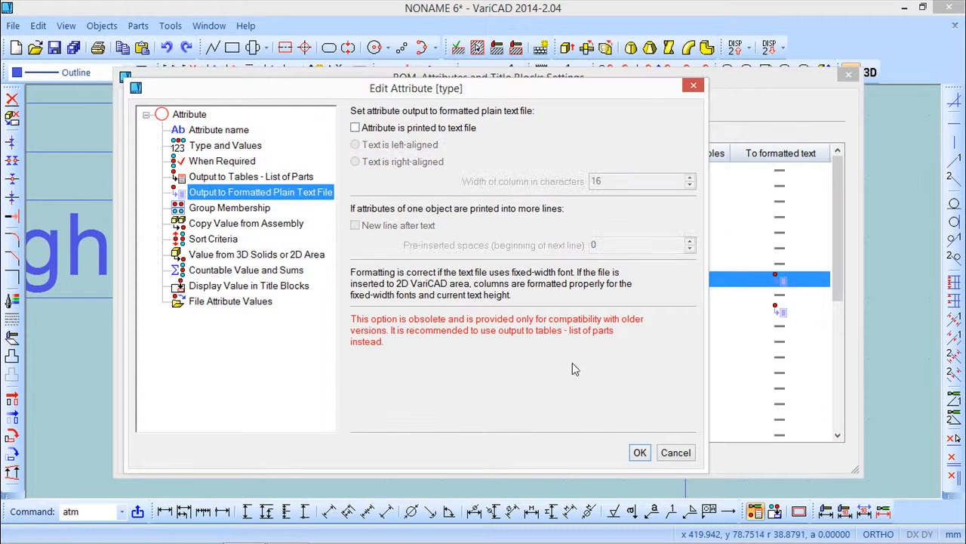
left_click(640, 452)
Turn off the dwg. no. attribute's output to the formatted text file and accept the BOM, attributes and title blocks settings
right_click(785, 310)
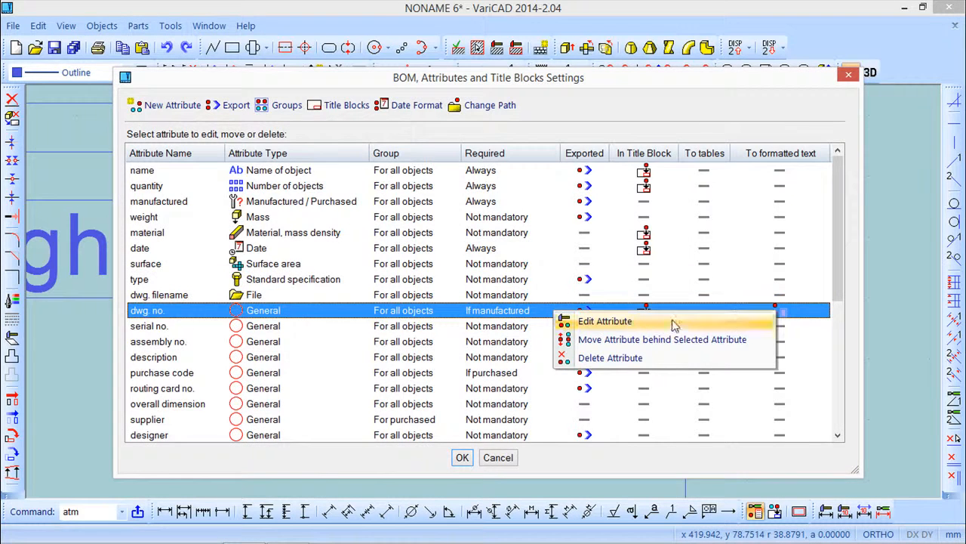
left_click(628, 324)
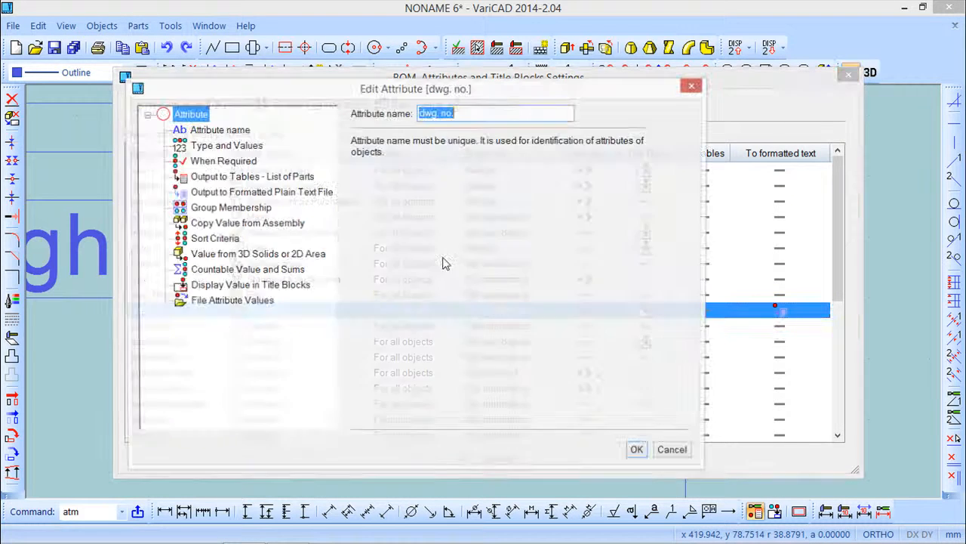
left_click(198, 194)
left_click(355, 128)
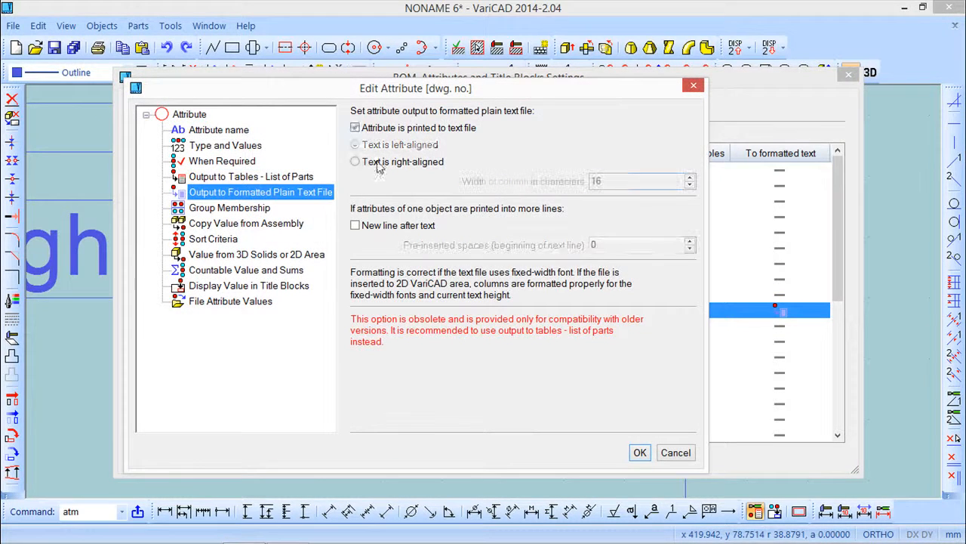
left_click(640, 452)
scroll(687, 287, "down", 5)
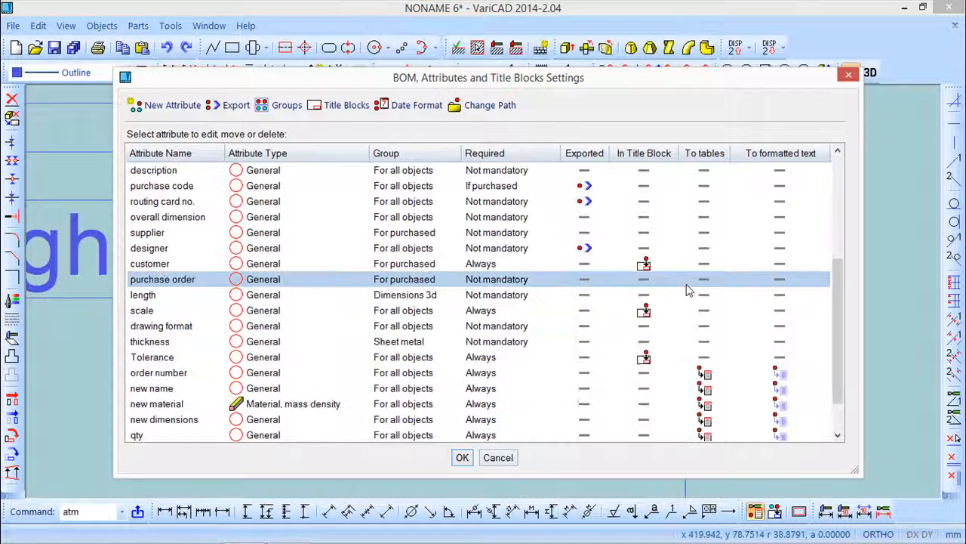
left_click(462, 457)
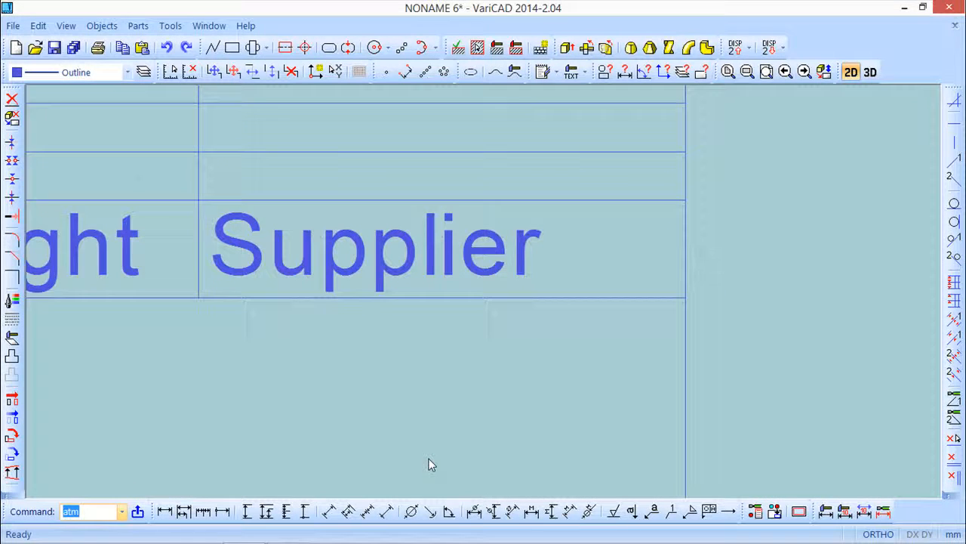
Switch to 3D and insert a box 100 mm high, 50 mm wide and 20 mm long at the default location
scroll(427, 466, "down", 5)
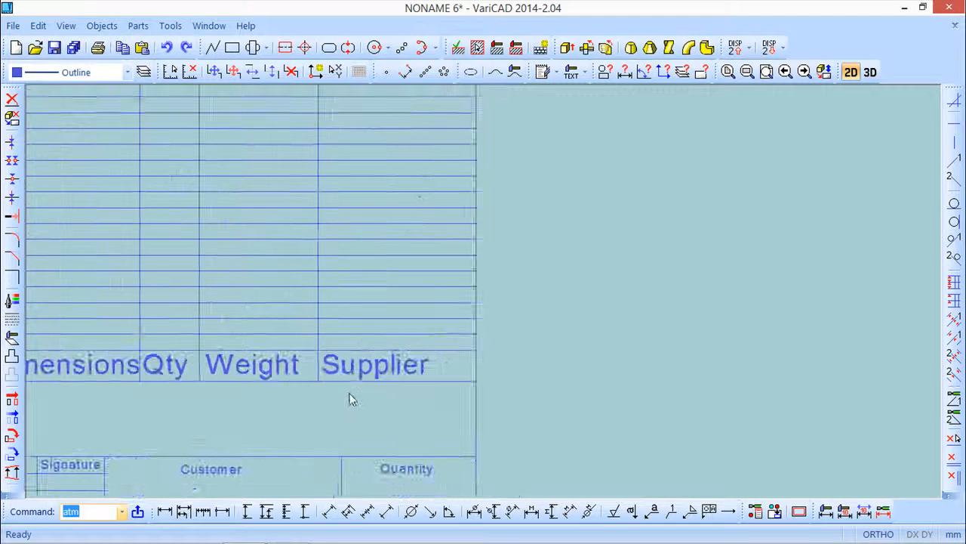
scroll(343, 396, "down", 1)
middle_click_drag(344, 400, 594, 362)
scroll(490, 389, "down", 1)
scroll(582, 363, "down", 1)
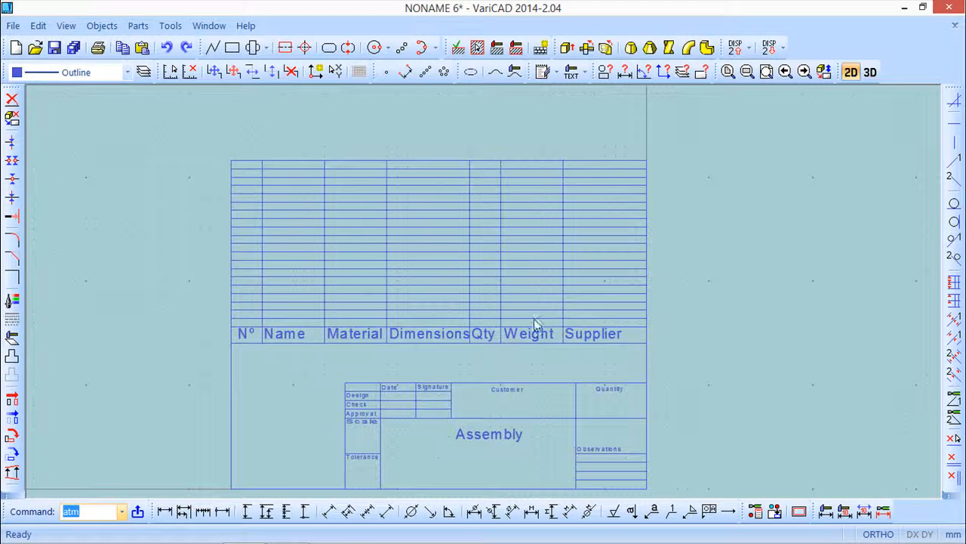
left_click(870, 71)
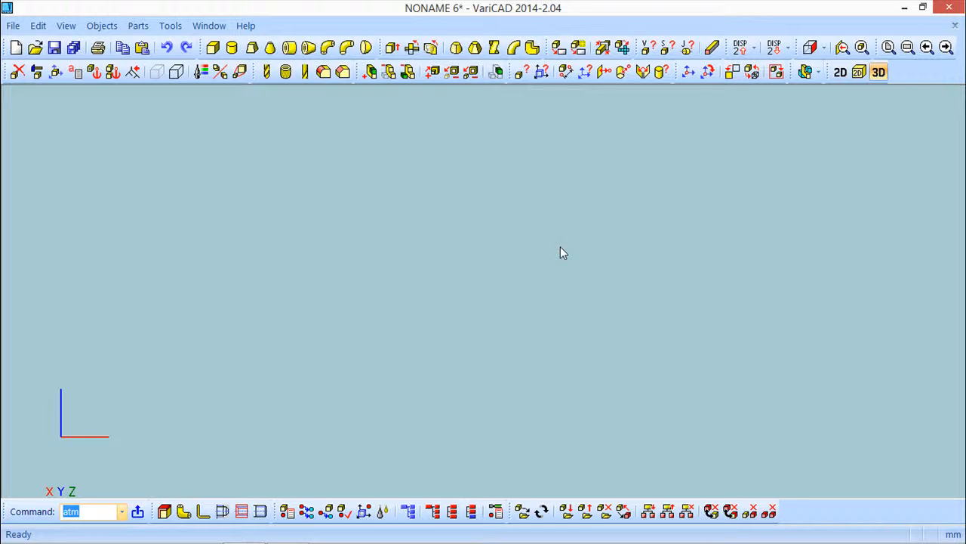
left_click(214, 48)
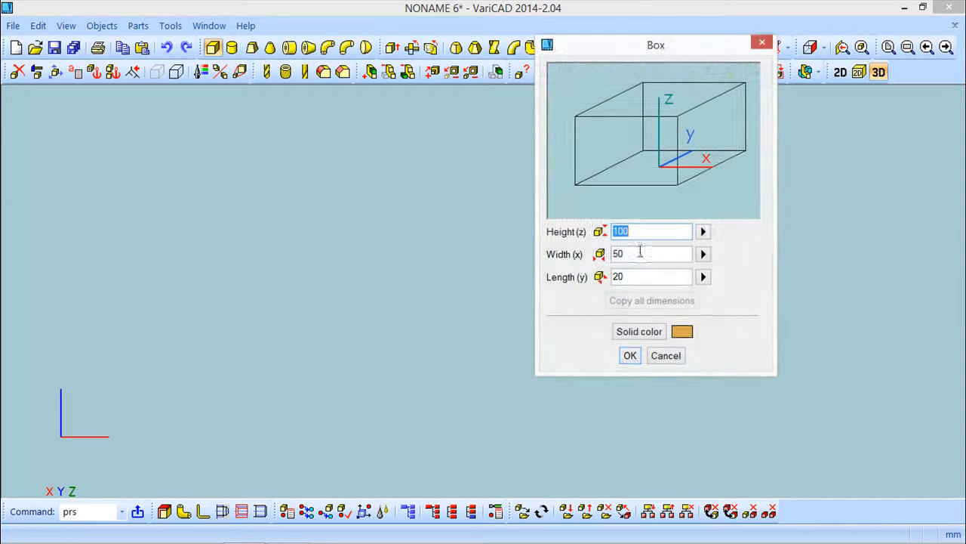
left_click(631, 355)
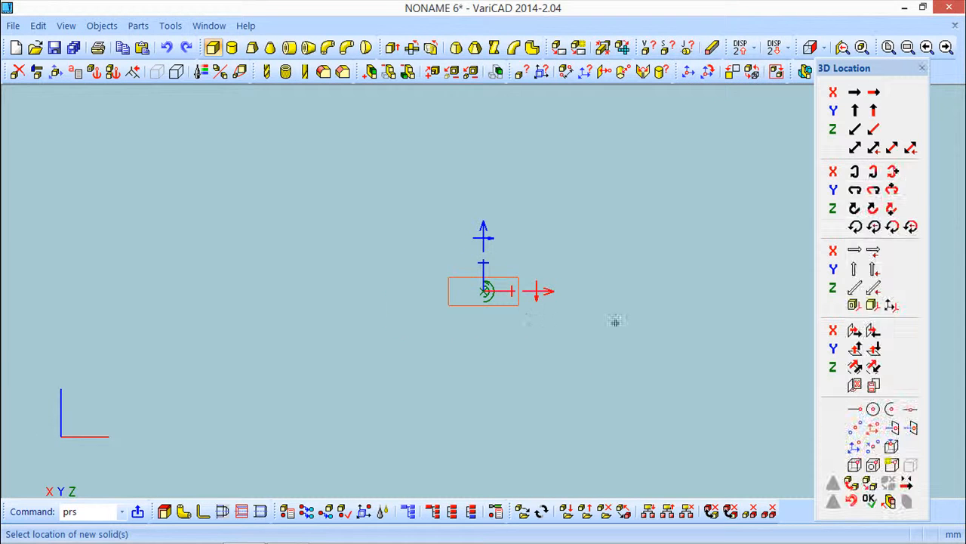
left_click(869, 500)
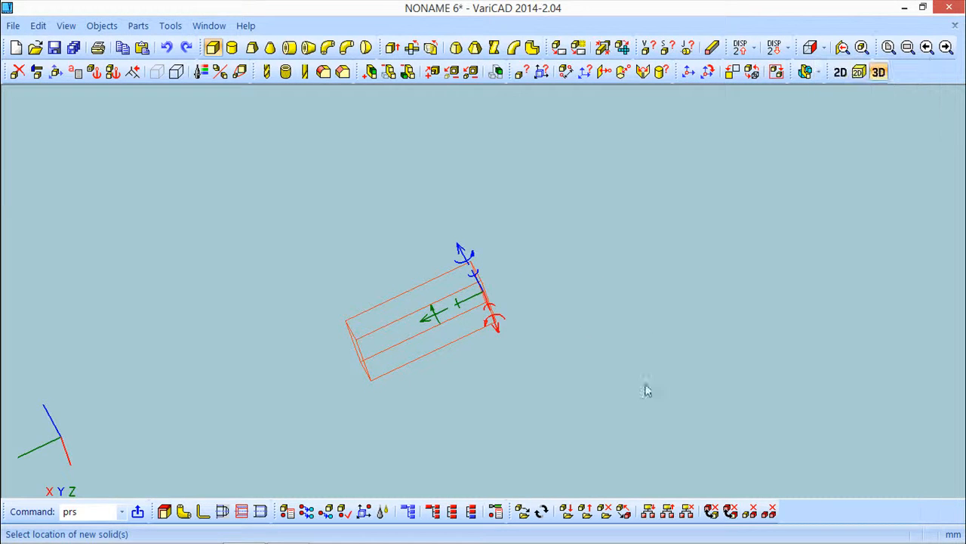
mouse_move(578, 325)
middle_mouse_down()
mouse_move(613, 316)
mouse_move(571, 325)
middle_mouse_up()
middle_click_drag(530, 299, 482, 247)
Edit the box's solid attributes, setting the order number to 1 and the new name to cube 1
left_click(100, 25)
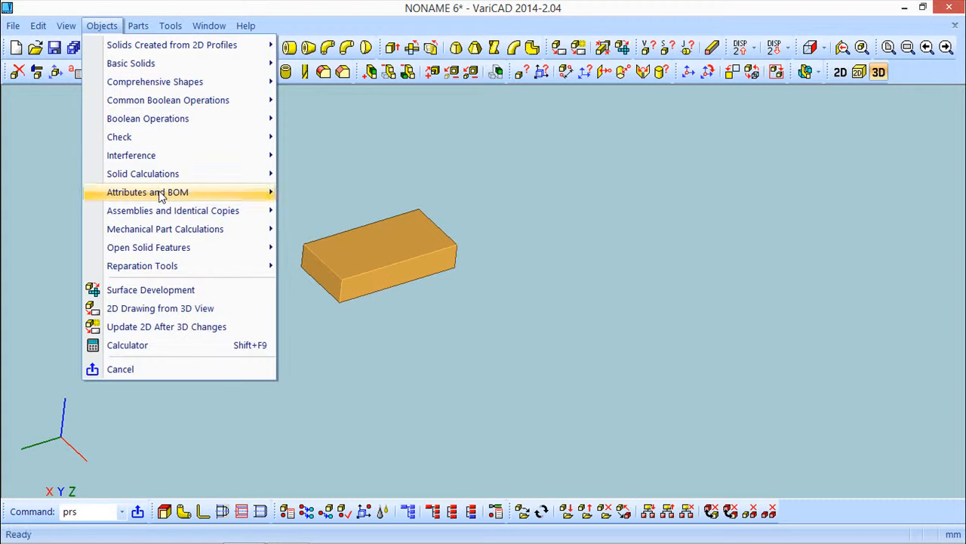
mouse_move(160, 193)
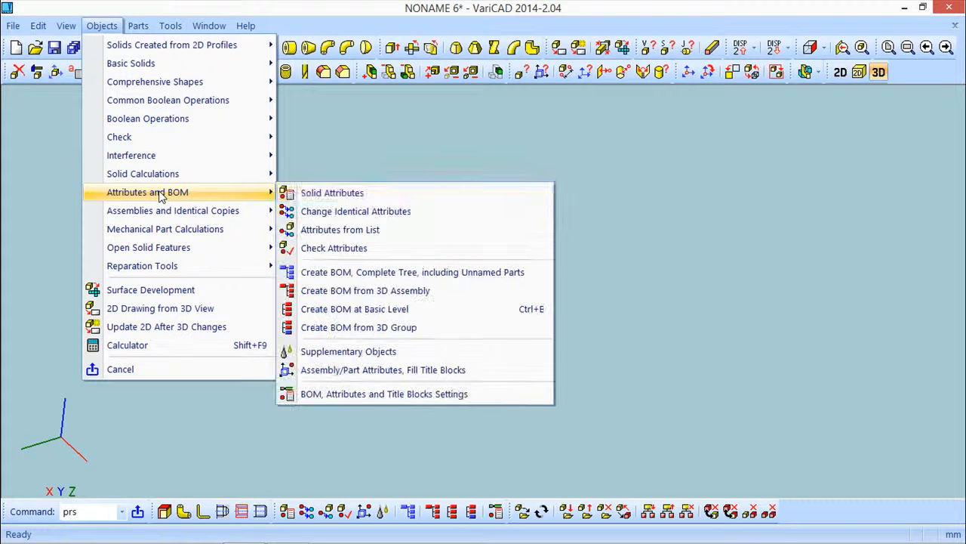
left_click(344, 194)
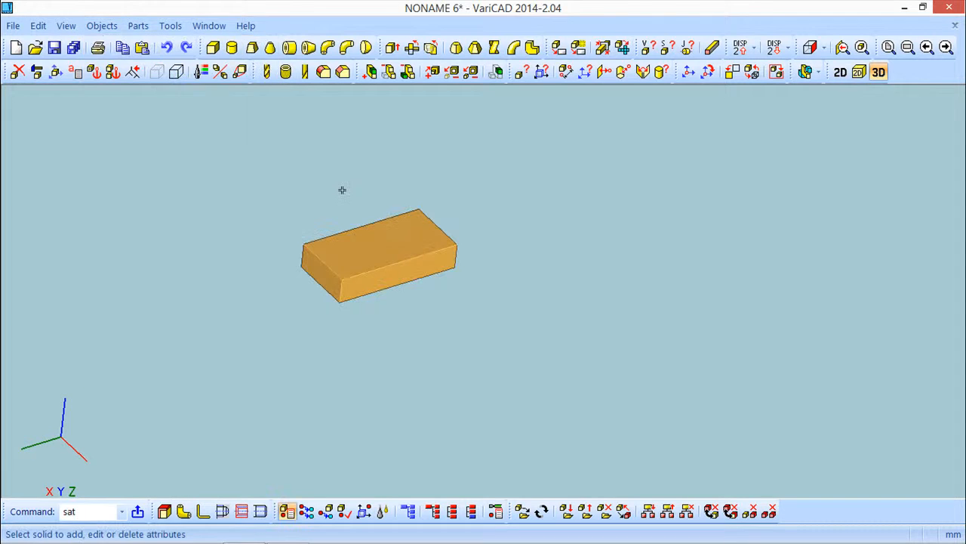
left_click(352, 238)
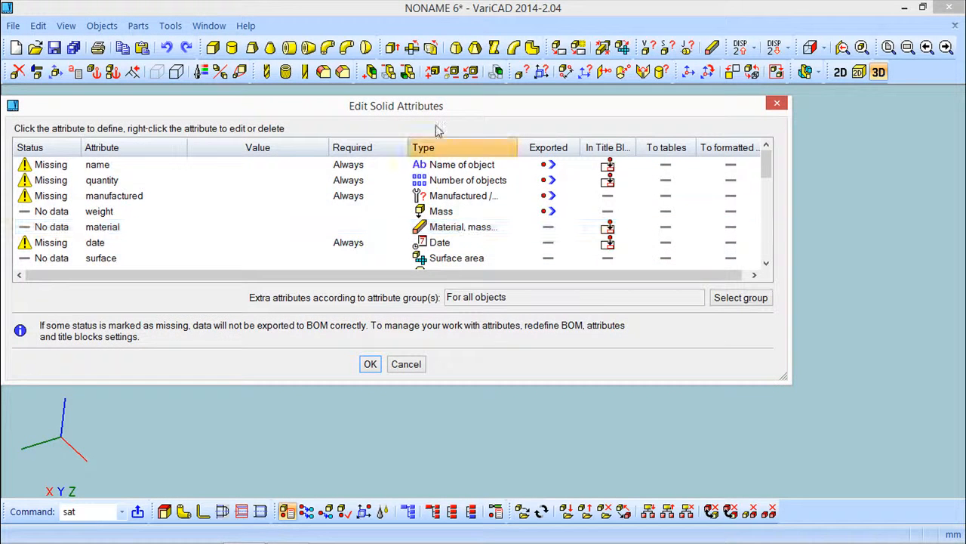
left_click_drag(444, 110, 520, 113)
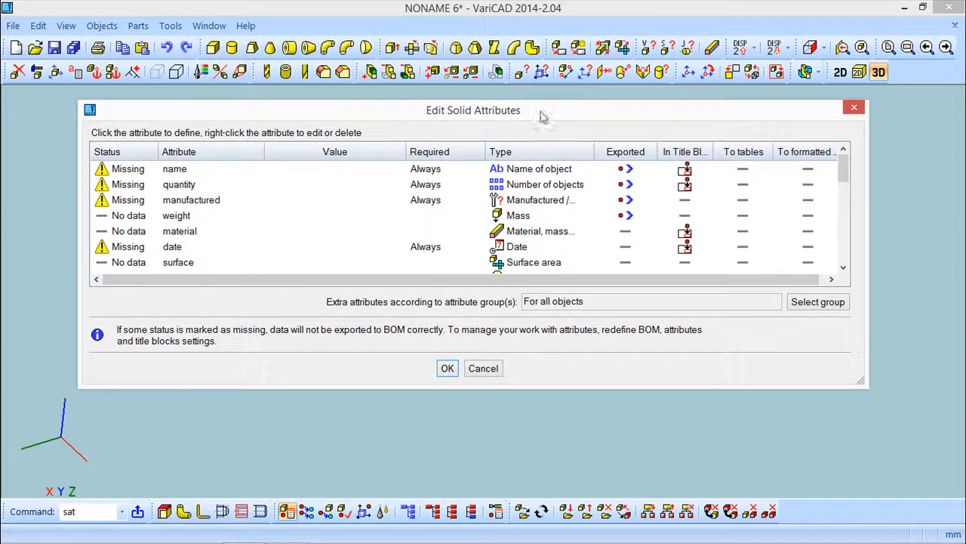
scroll(458, 168, "down", 7)
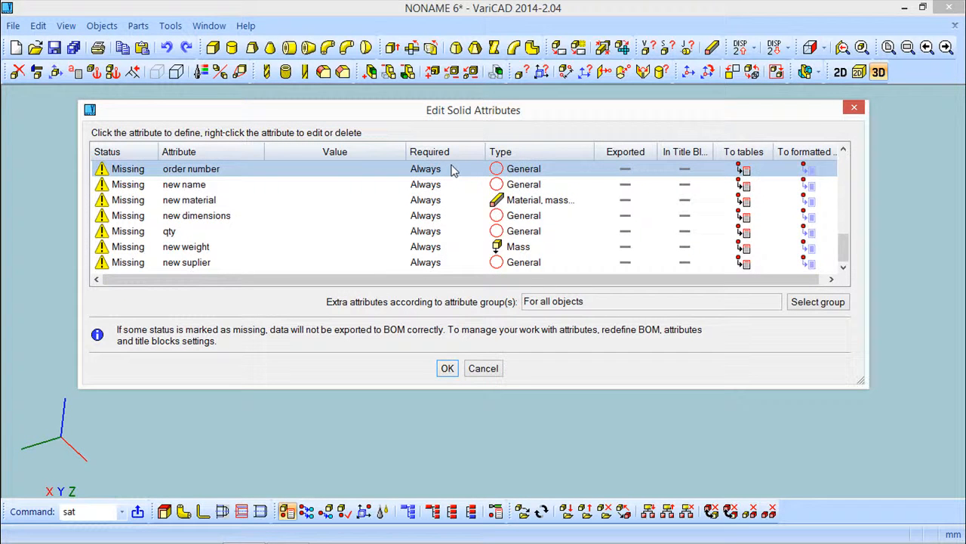
left_click(182, 169)
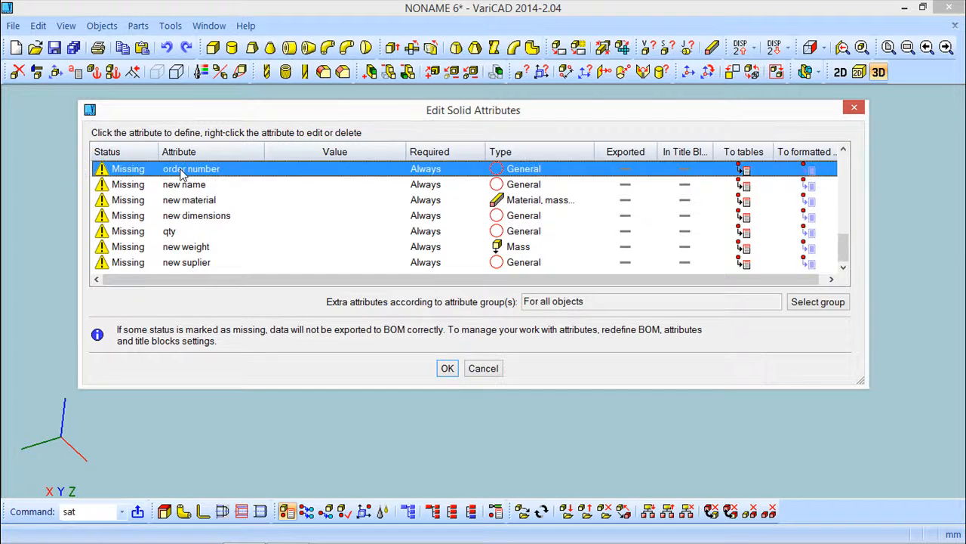
type("1")
left_click(190, 178)
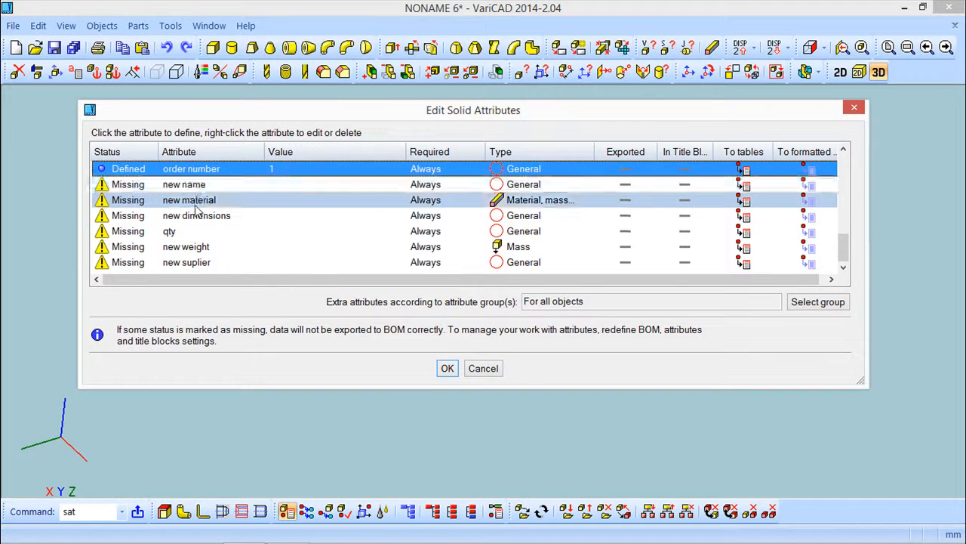
left_click(192, 188)
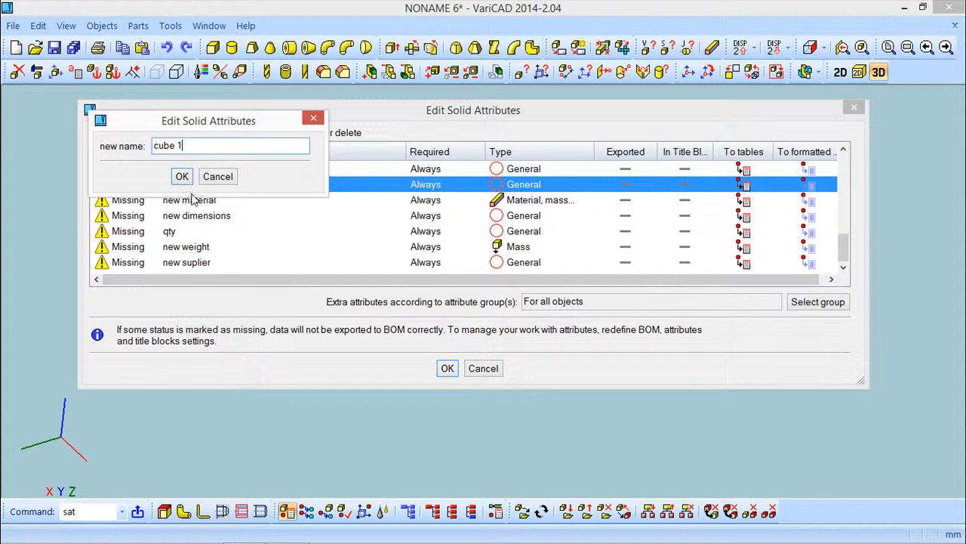
left_click(182, 177)
Set the box's new material attribute to Steel, leaving the mass density blank
left_click(192, 200)
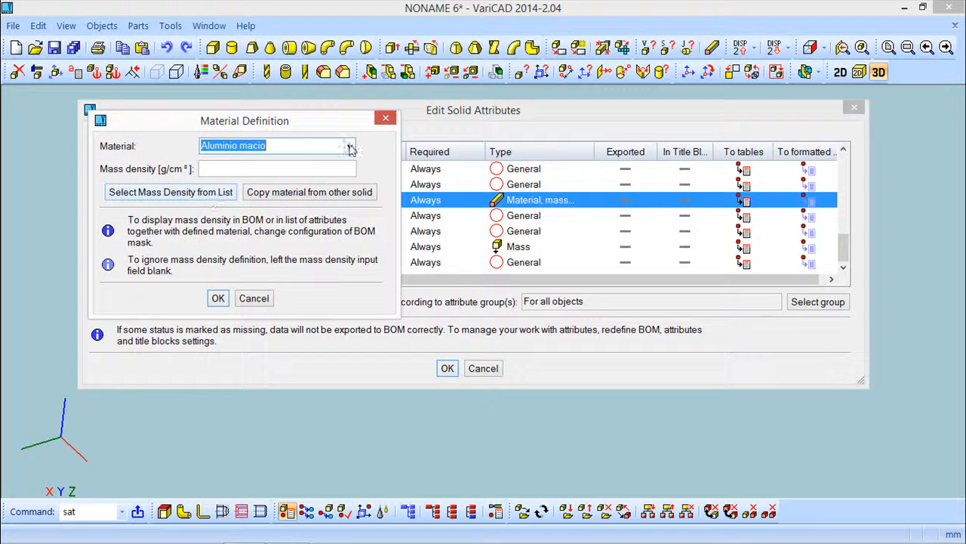
left_click(350, 148)
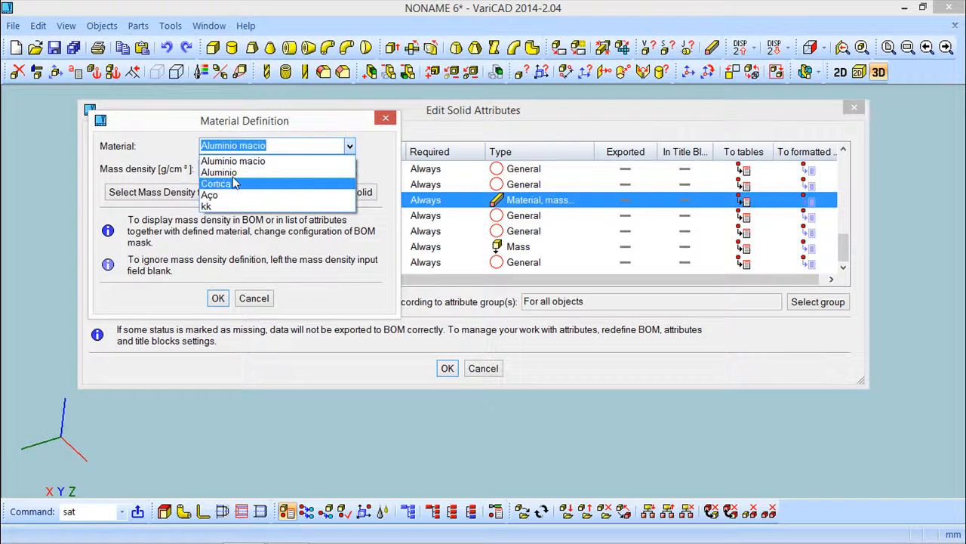
left_click(297, 145)
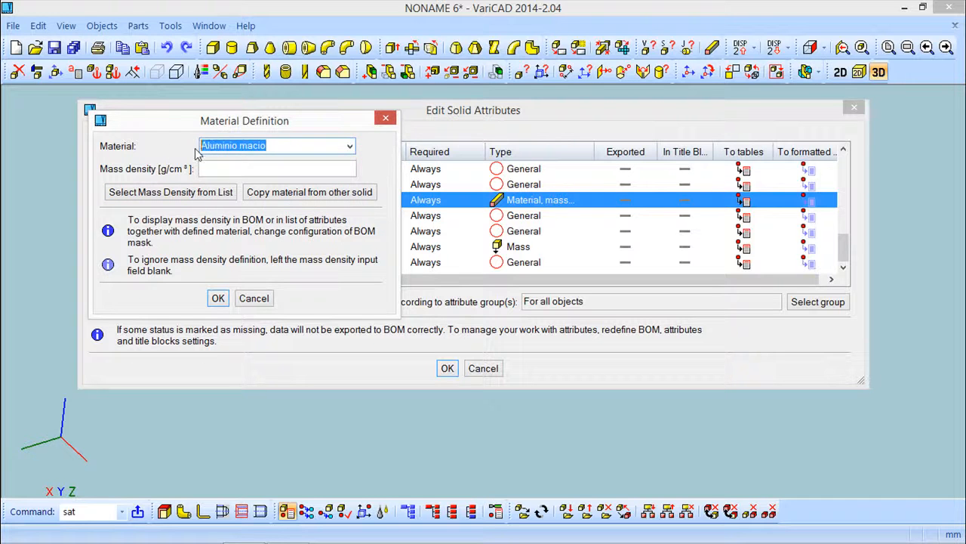
type("st")
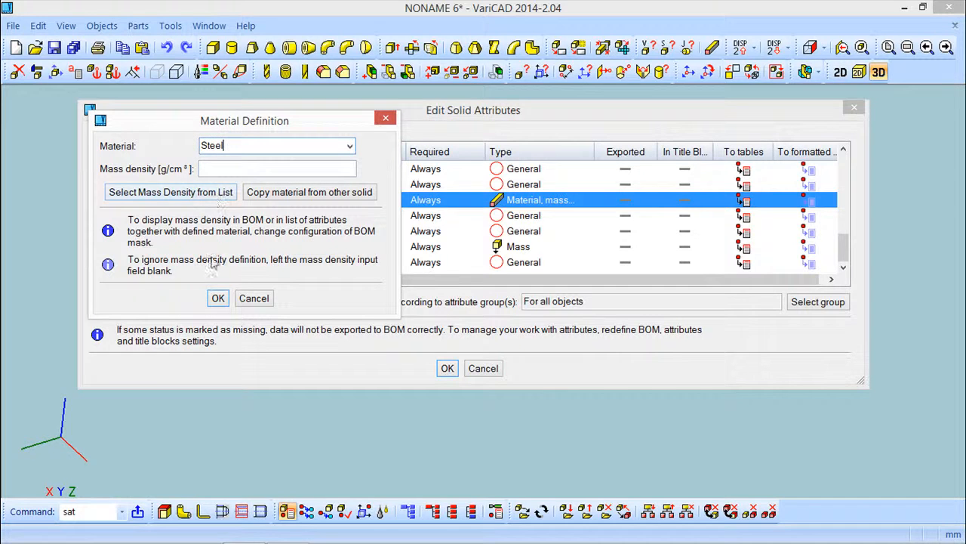
left_click(218, 298)
Set the box's new dimensions attribute to 100x50x20 mm and its quantity to 1
left_click(202, 222)
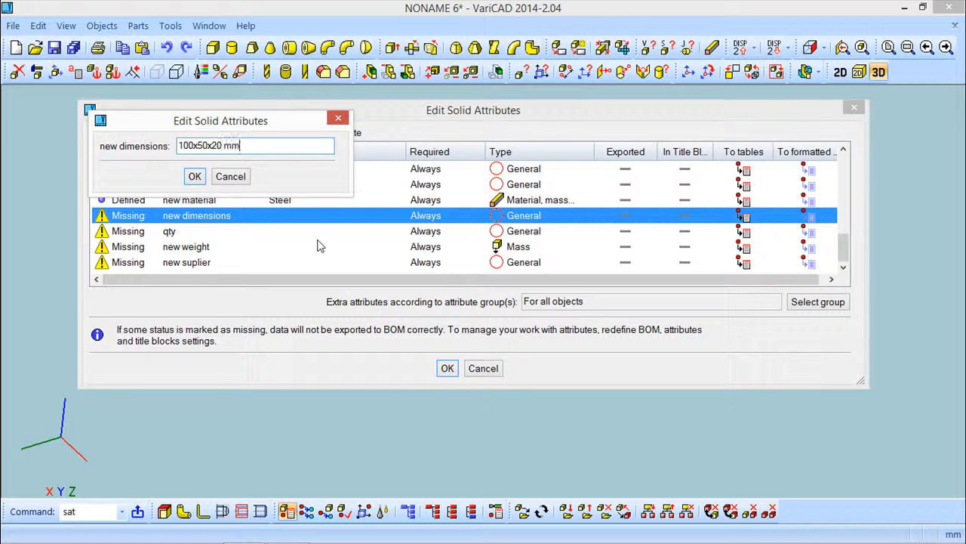
left_click(195, 177)
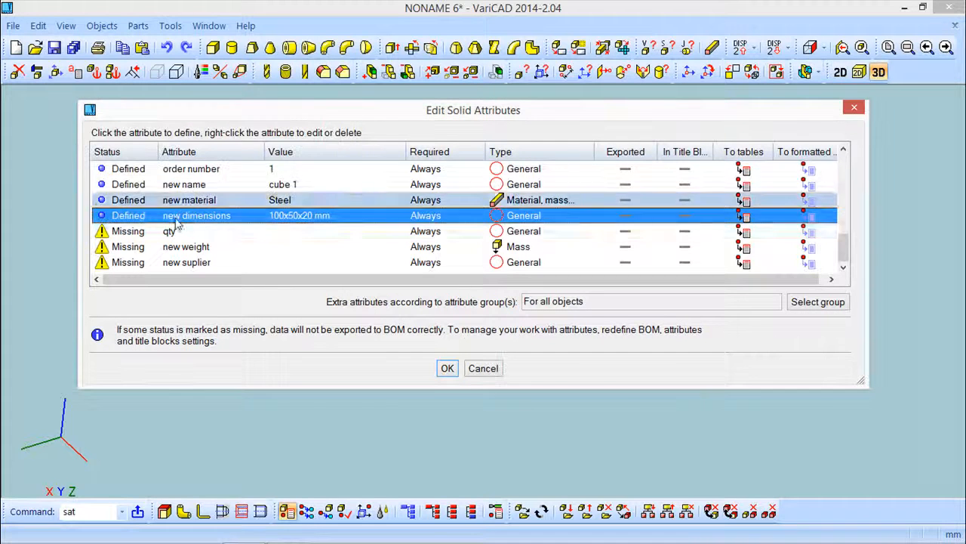
left_click(172, 234)
type("1")
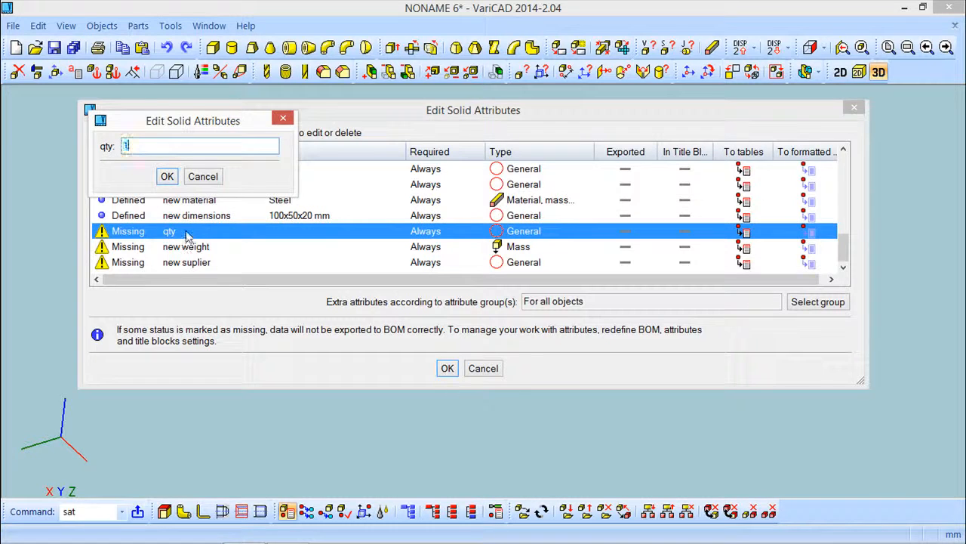
left_click(167, 176)
Calculate the box's mass for the new weight attribute, in kilograms with 2 significant digits after the decimal point
left_click(200, 250)
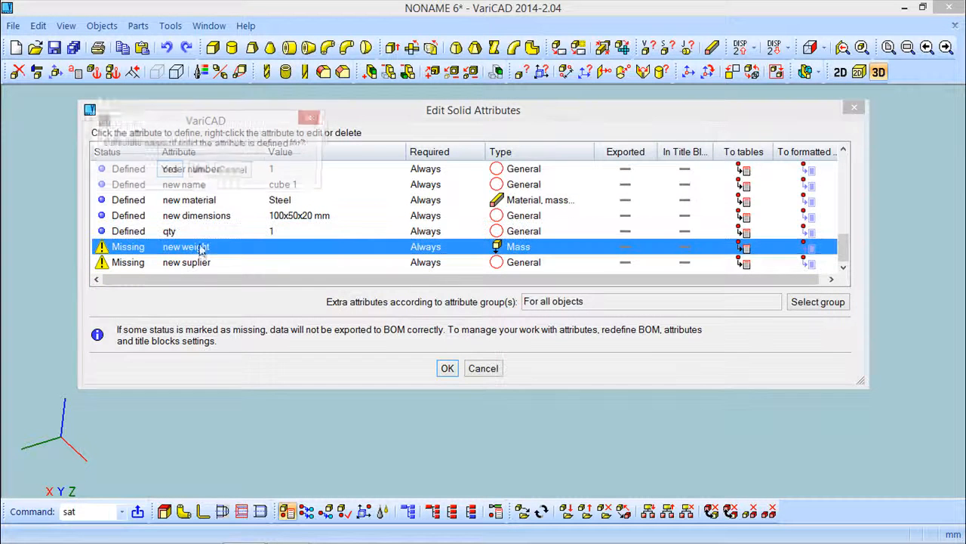
left_click(167, 173)
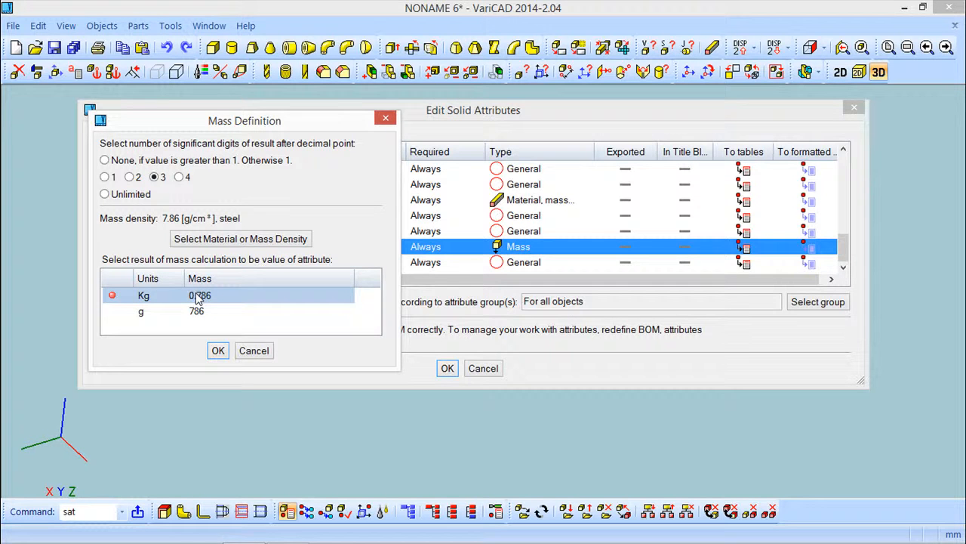
left_click(130, 177)
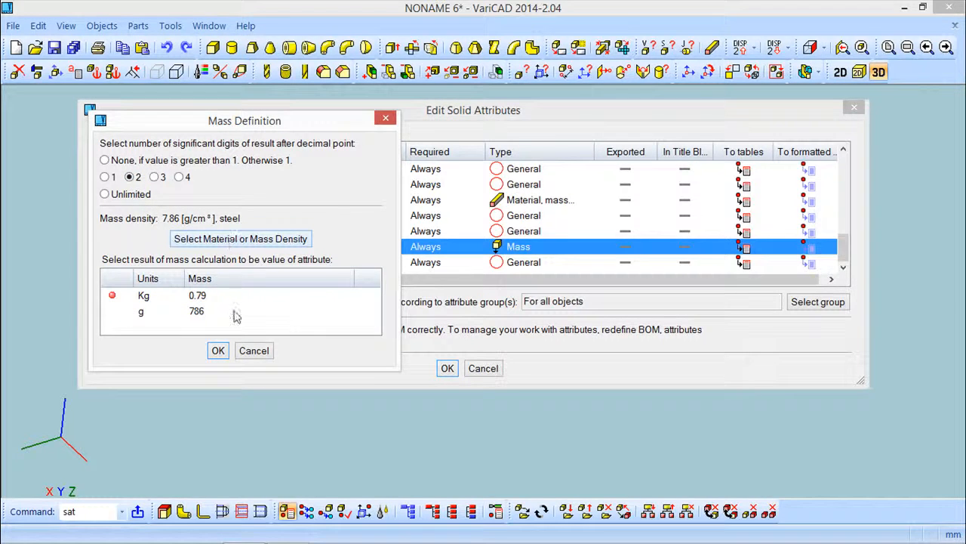
left_click(218, 351)
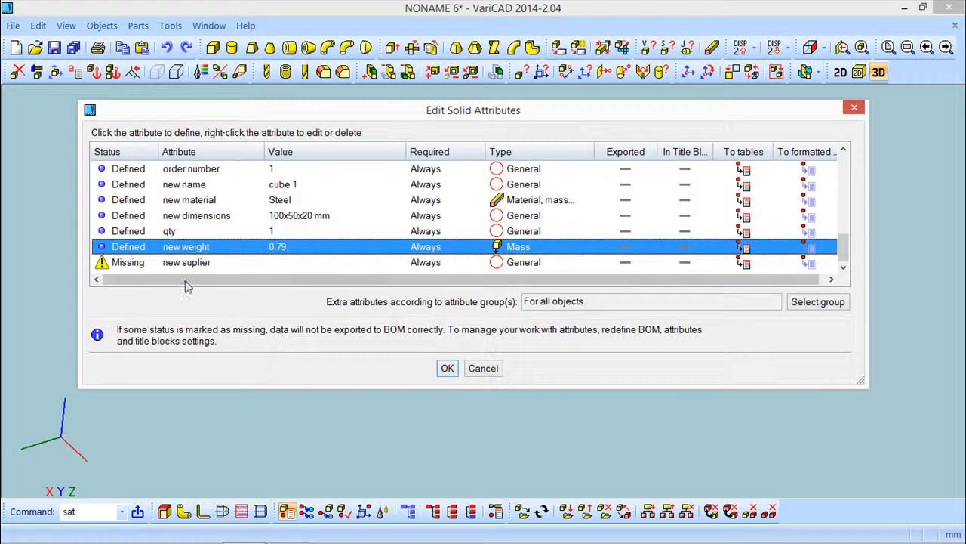
Set the box's new supplier attribute to Cadsoft and accept the solid attributes
left_click(189, 262)
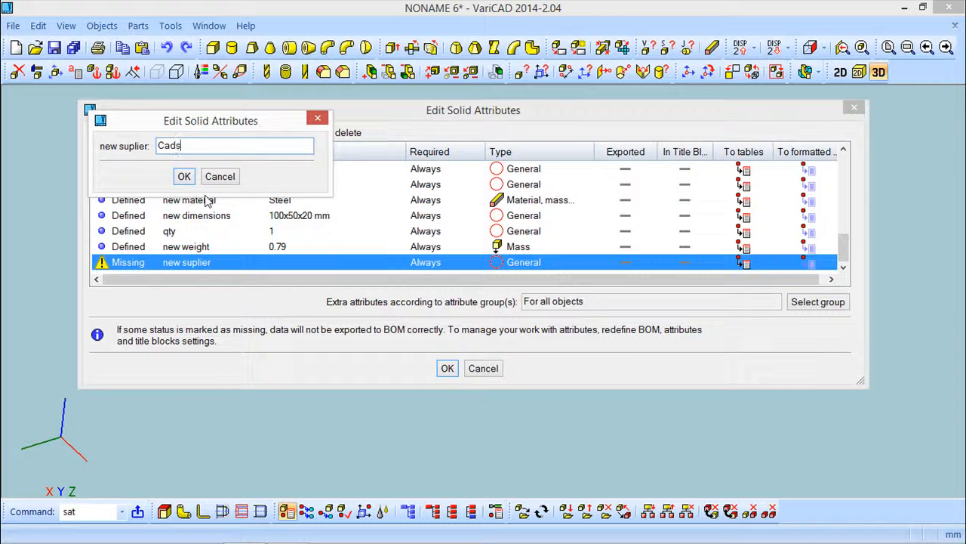
left_click(184, 175)
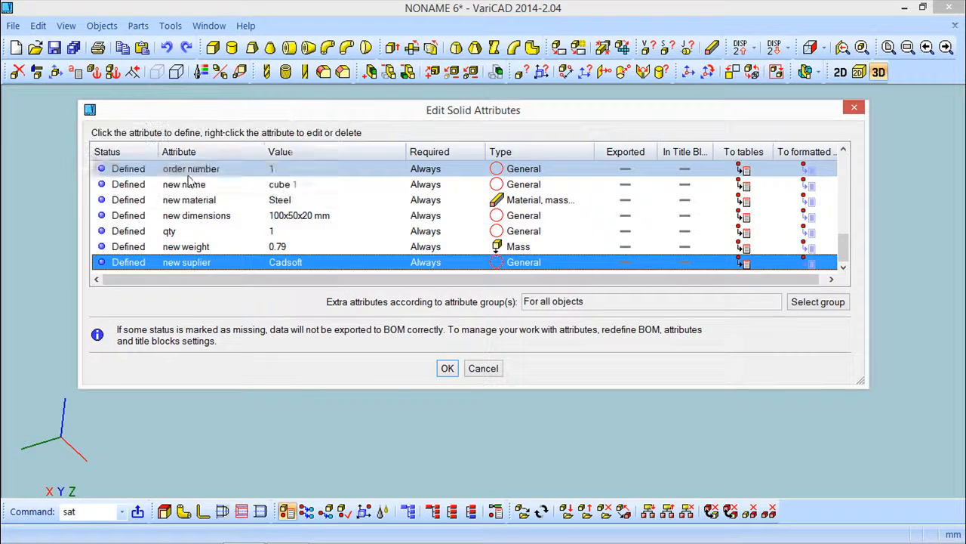
left_click(448, 368)
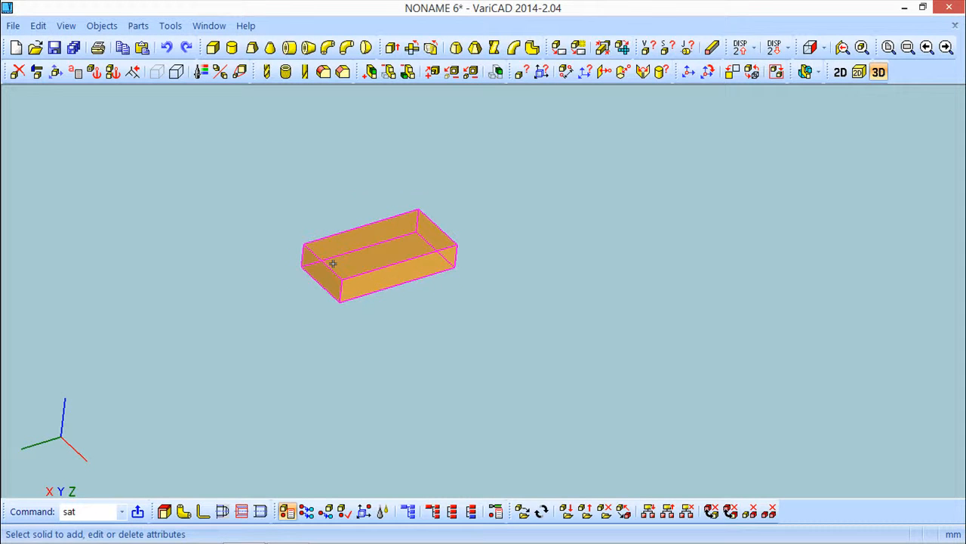
Insert a cylinder 20 mm in diameter and 30 mm long beside the box, near its front corner
left_click(232, 48)
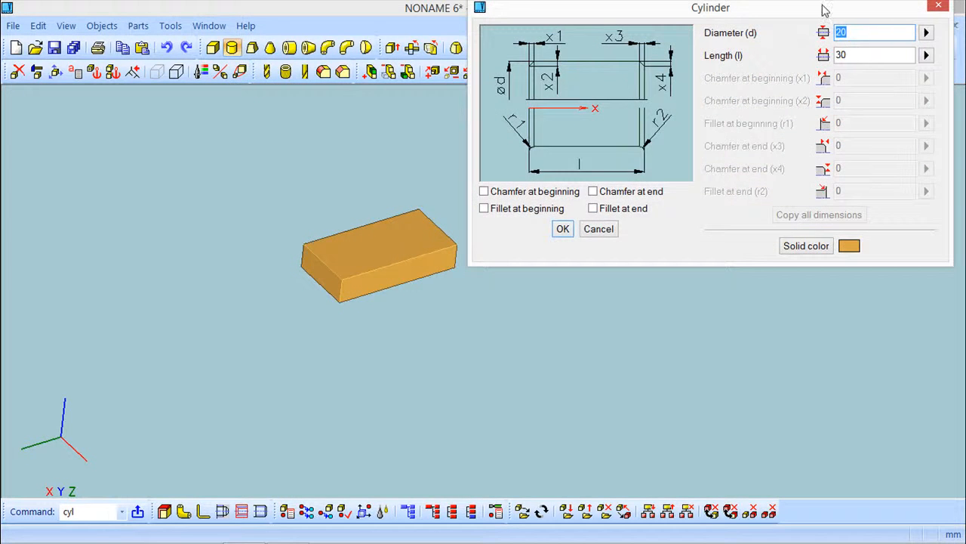
left_click_drag(825, 10, 760, 114)
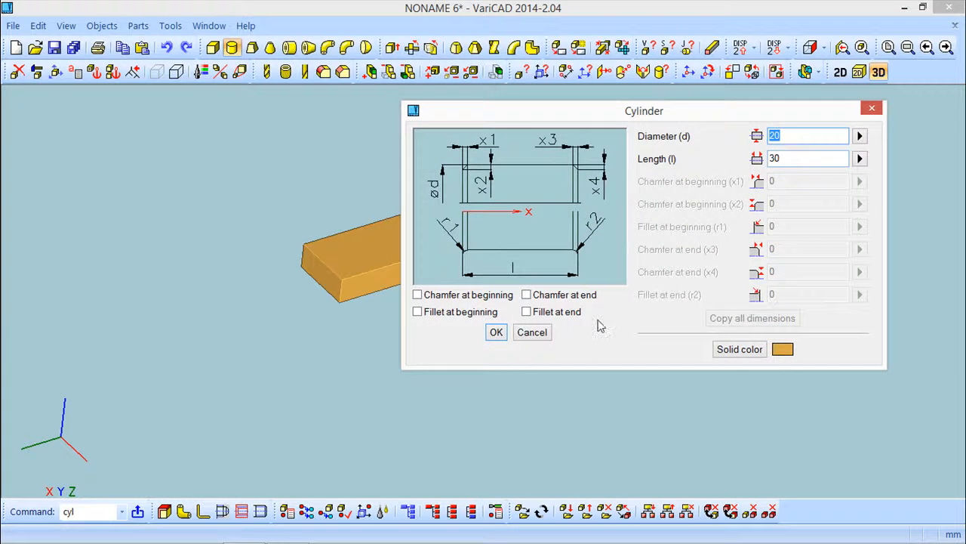
left_click(496, 332)
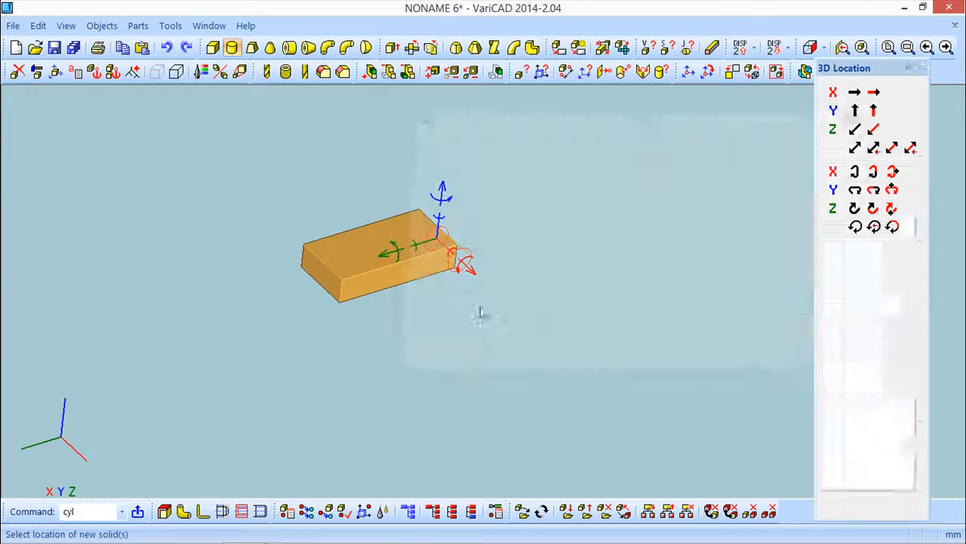
left_click(496, 289)
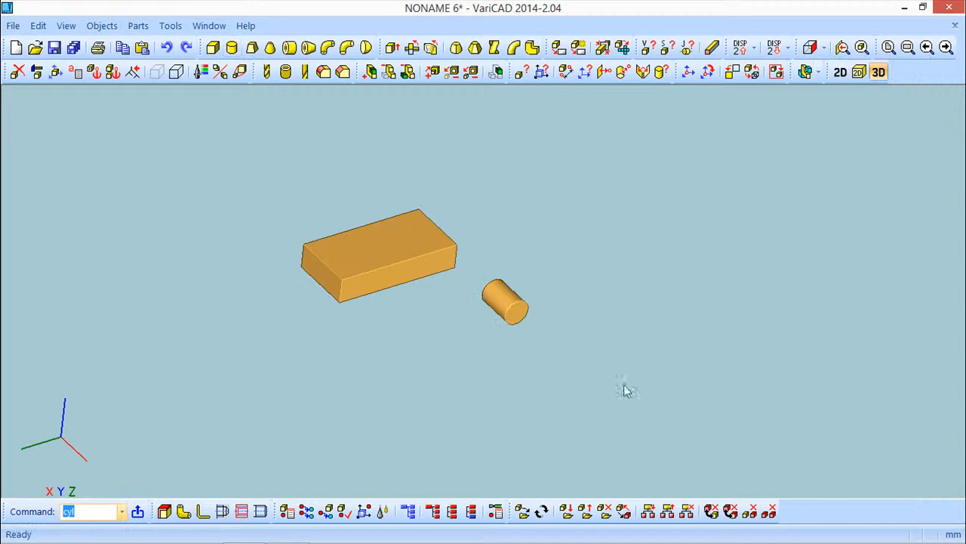
Edit the cylinder's solid attributes, setting the order number to 2 and the new name to Cilinder
left_click(101, 25)
mouse_move(226, 191)
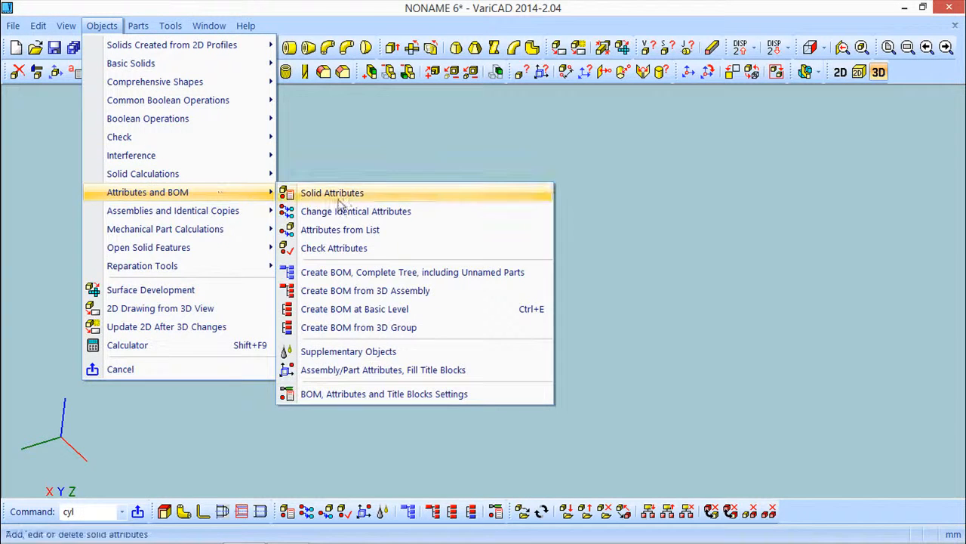
left_click(350, 192)
left_click(522, 296)
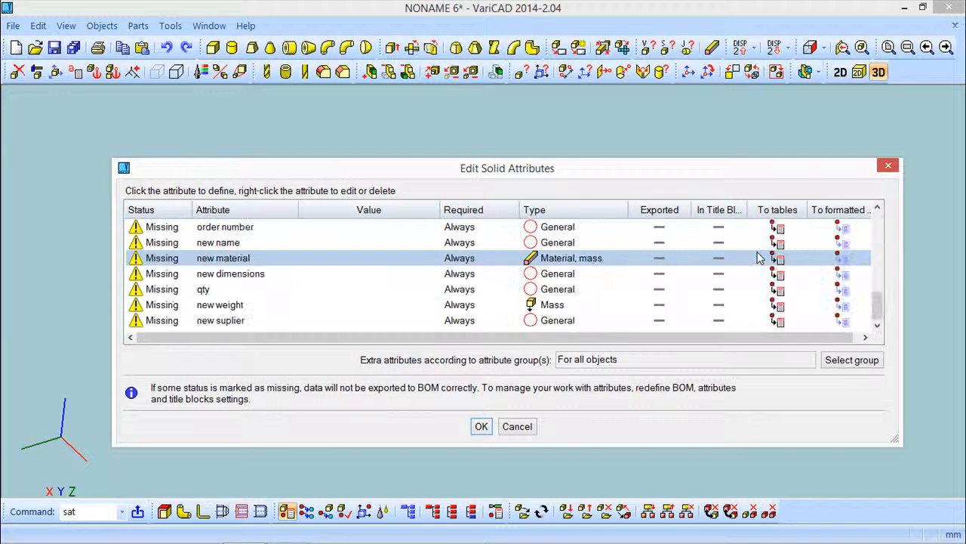
left_click(222, 226)
type("2")
left_click(225, 235)
left_click(227, 243)
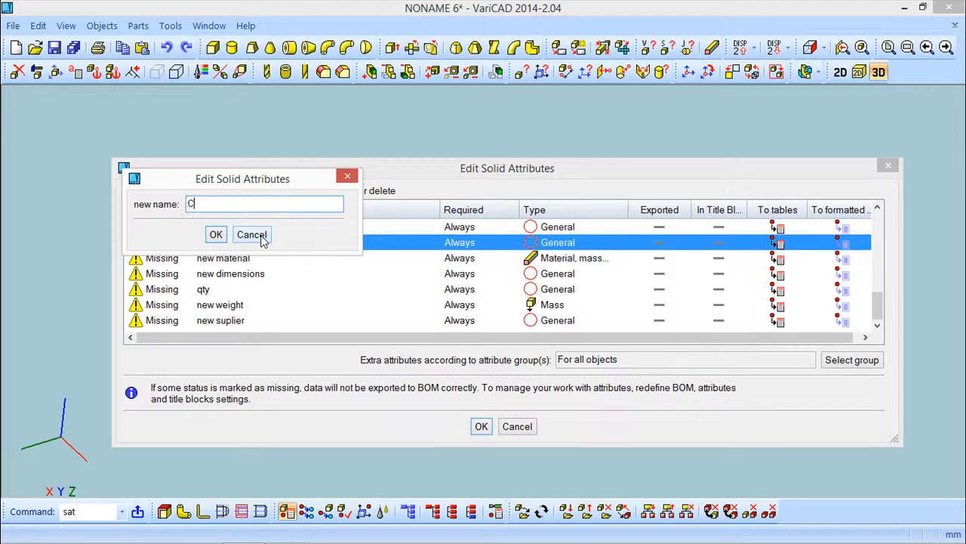
left_click(216, 234)
Set the cylinder's new material attribute to Cork, leaving the mass density blank
left_click(224, 258)
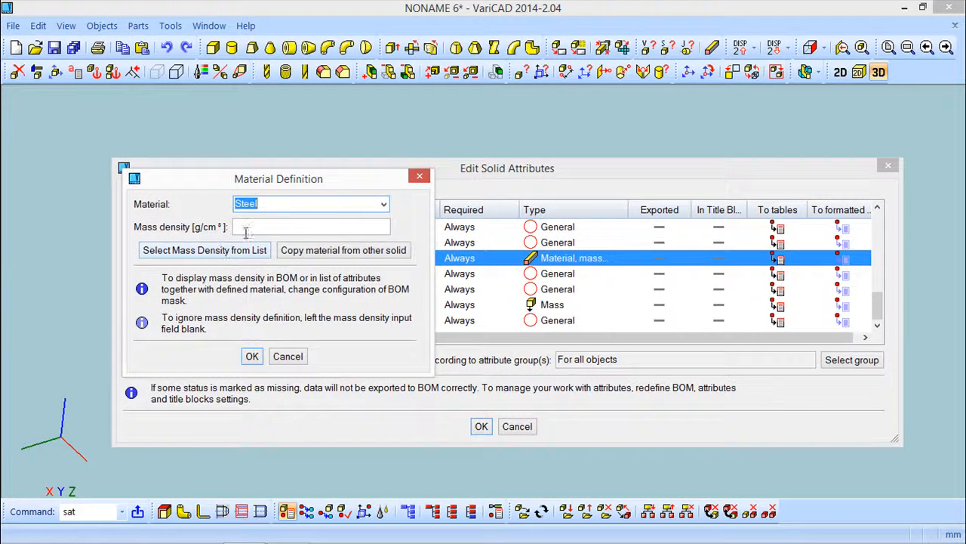
type("Cork")
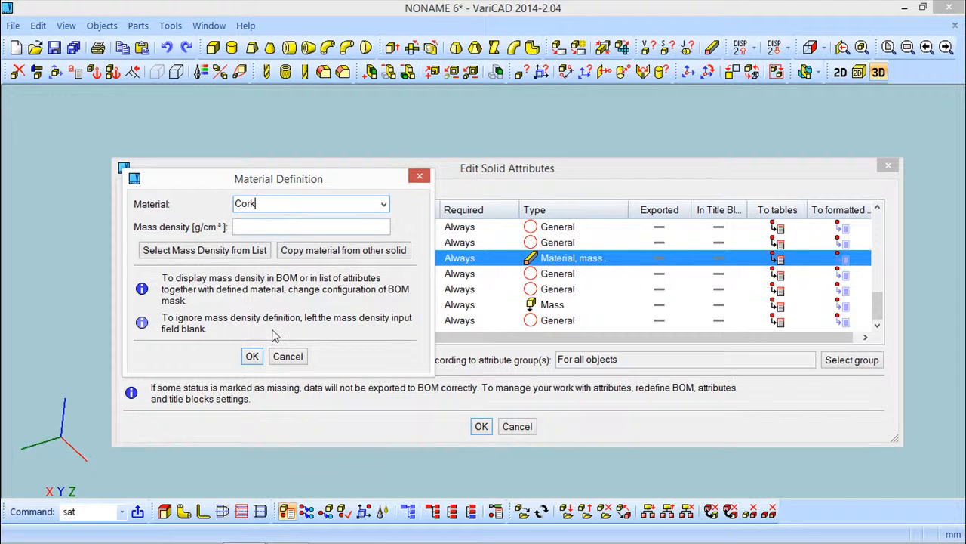
left_click(252, 356)
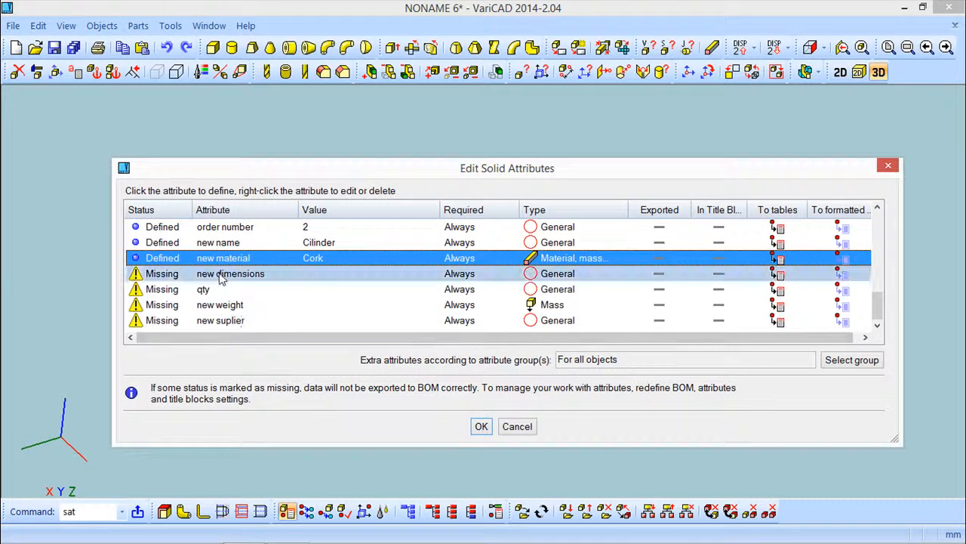
Set the cylinder's new dimensions attribute to Dia 20x30 mm and its quantity to 1
left_click(222, 276)
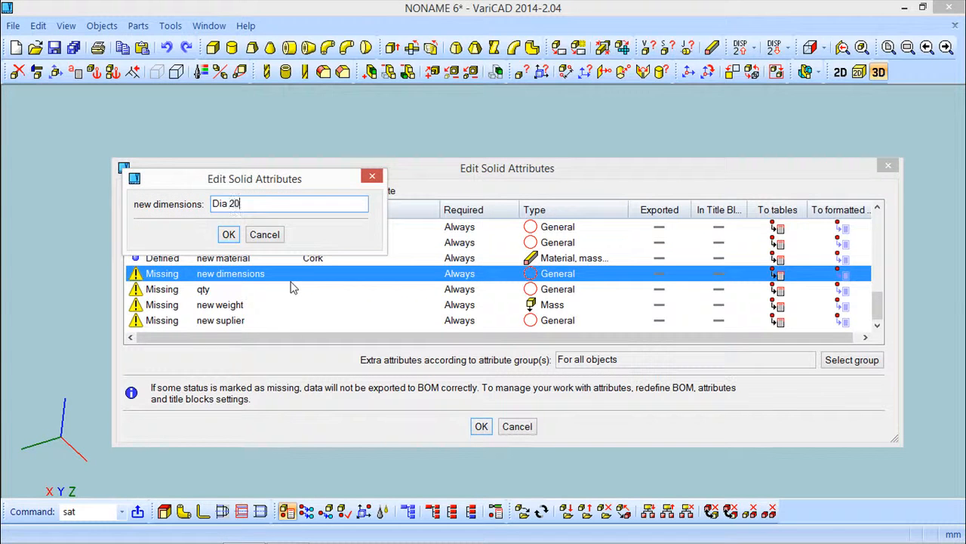
type("Dia 20x30 mm")
left_click(228, 234)
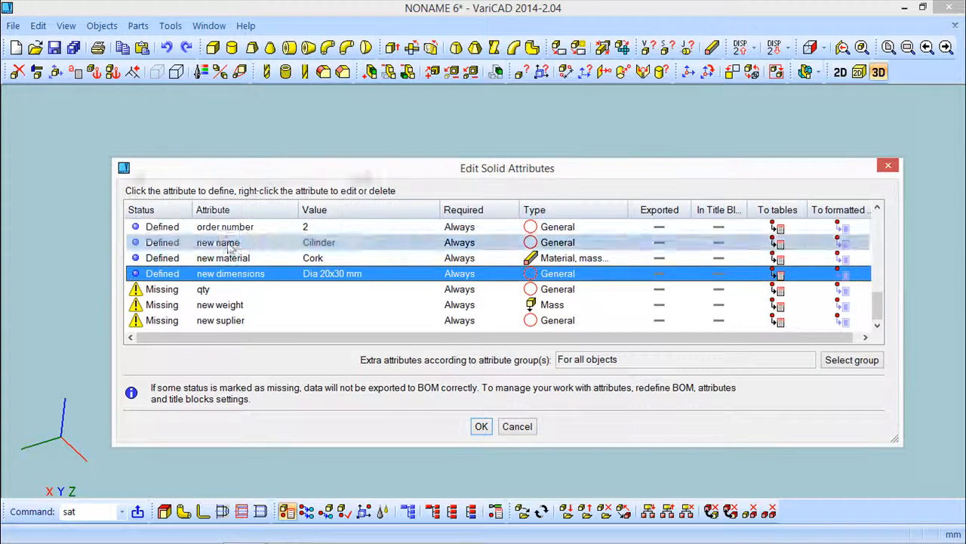
left_click(206, 292)
type("1")
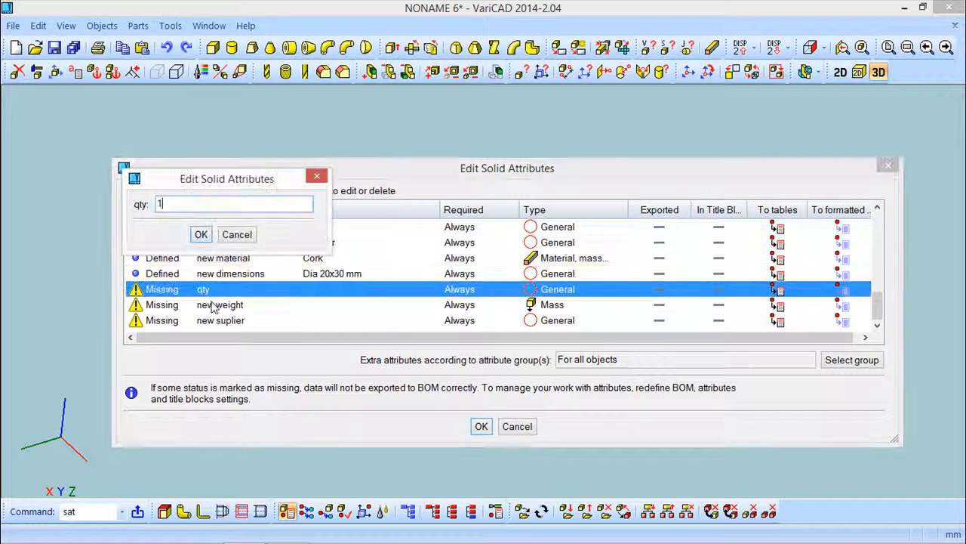
left_click(200, 234)
Calculate the cylinder's mass in kilograms for the new weight attribute, using the sheet glass density of 2.55 g/cm³
left_click(218, 306)
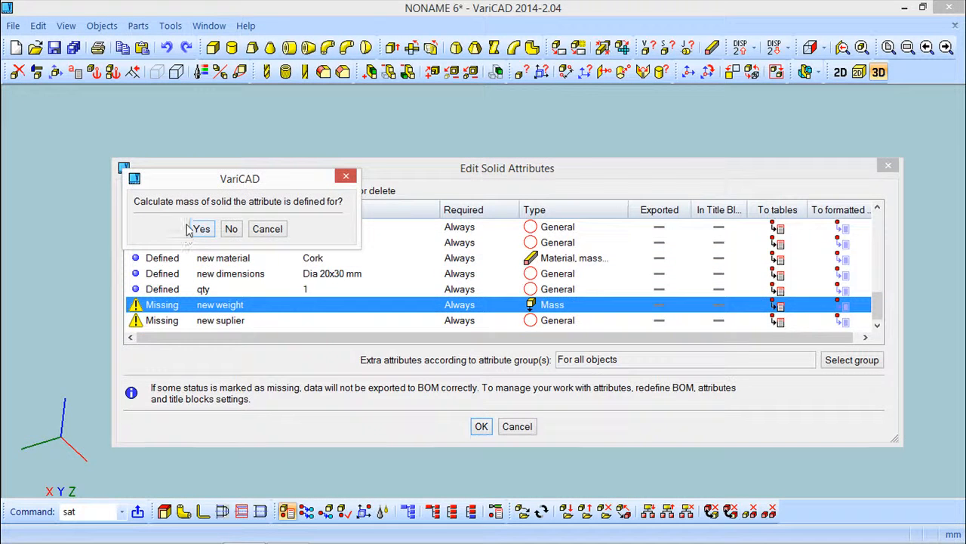
left_click(207, 233)
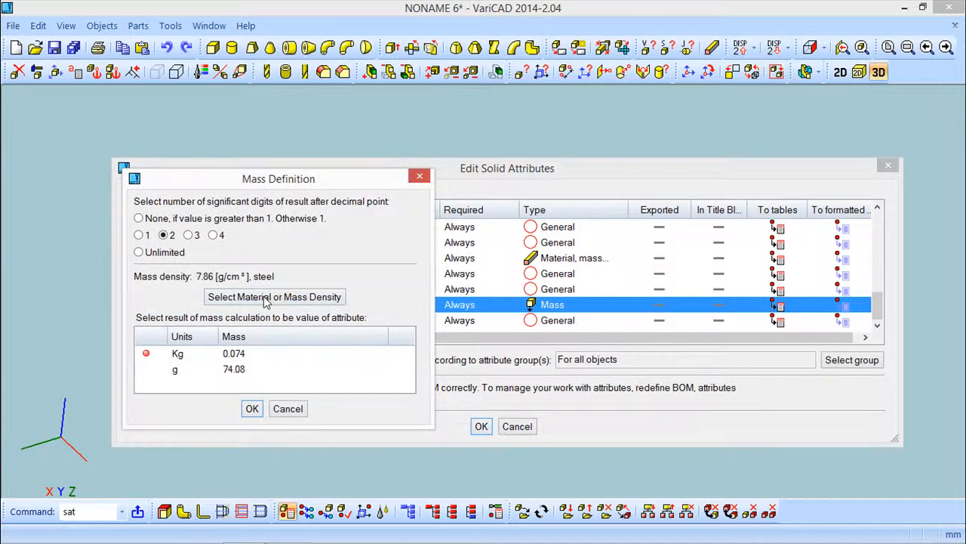
left_click(276, 296)
left_click_drag(459, 281, 450, 376)
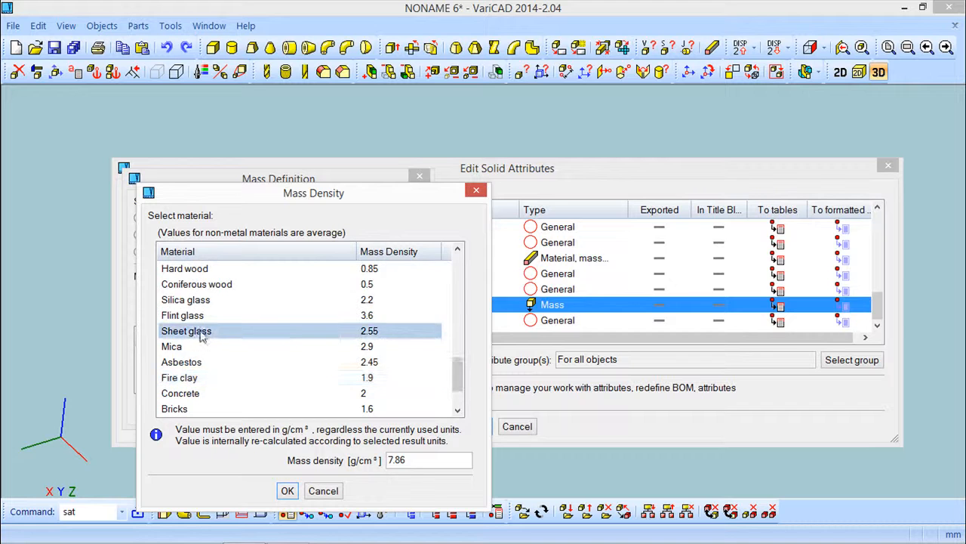
key("Escape")
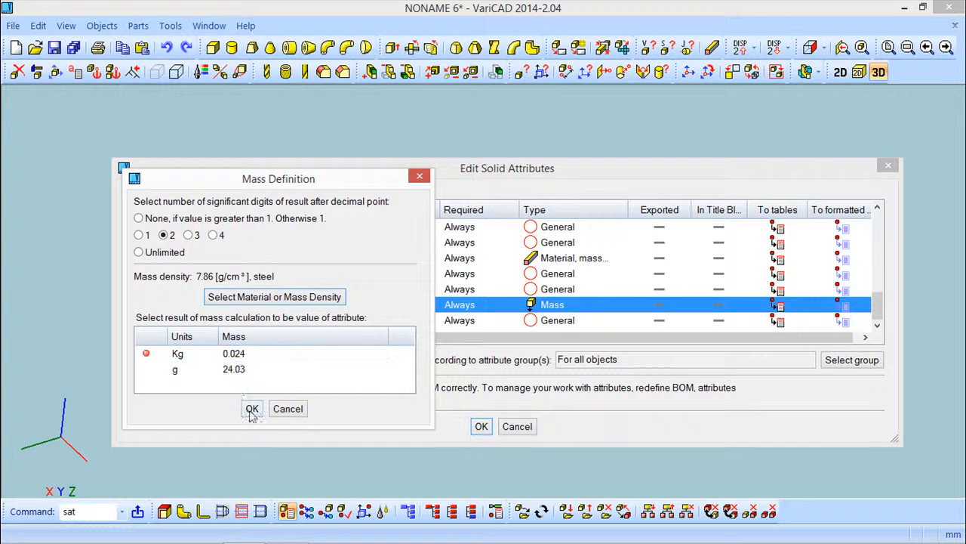
left_click(250, 407)
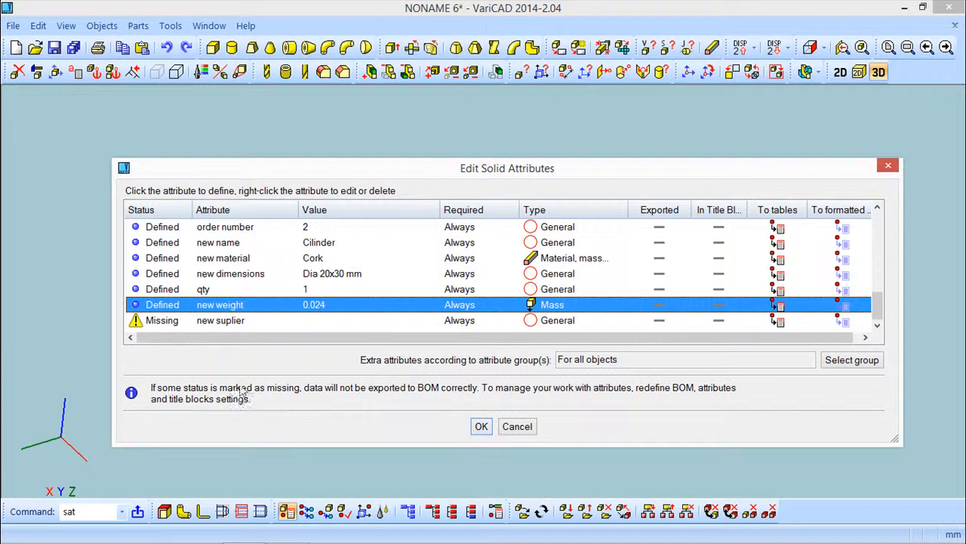
Set the cylinder's new supplier attribute to Vodafone and accept the solid attributes
left_click(205, 320)
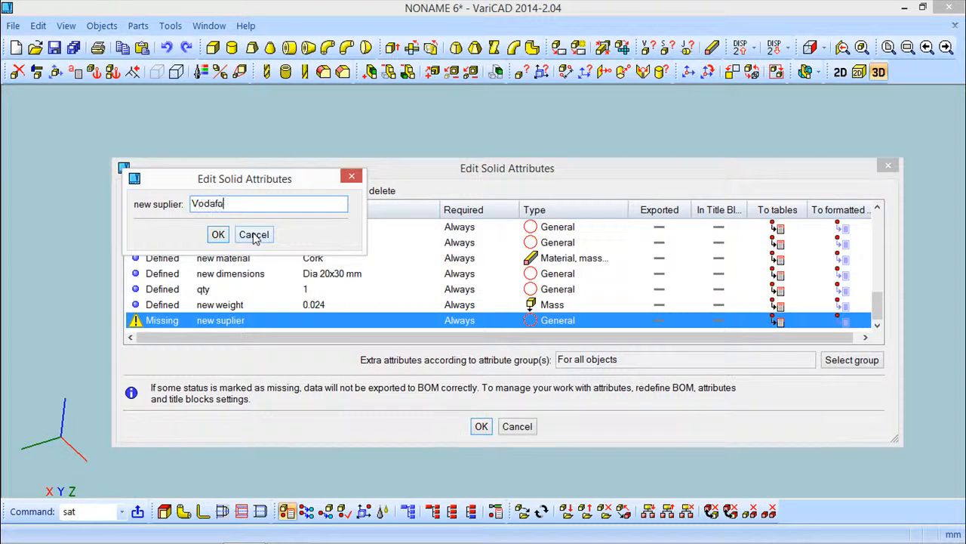
left_click(218, 235)
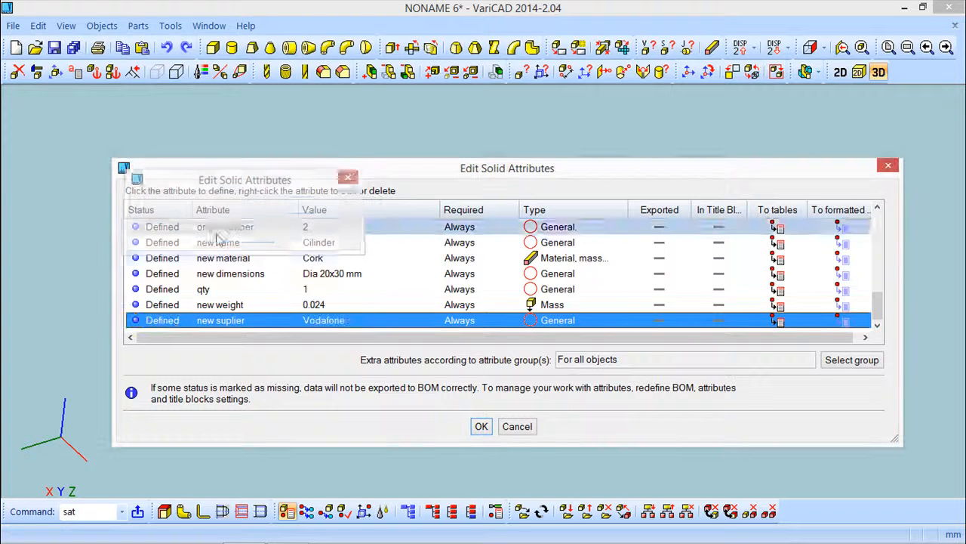
left_click(482, 426)
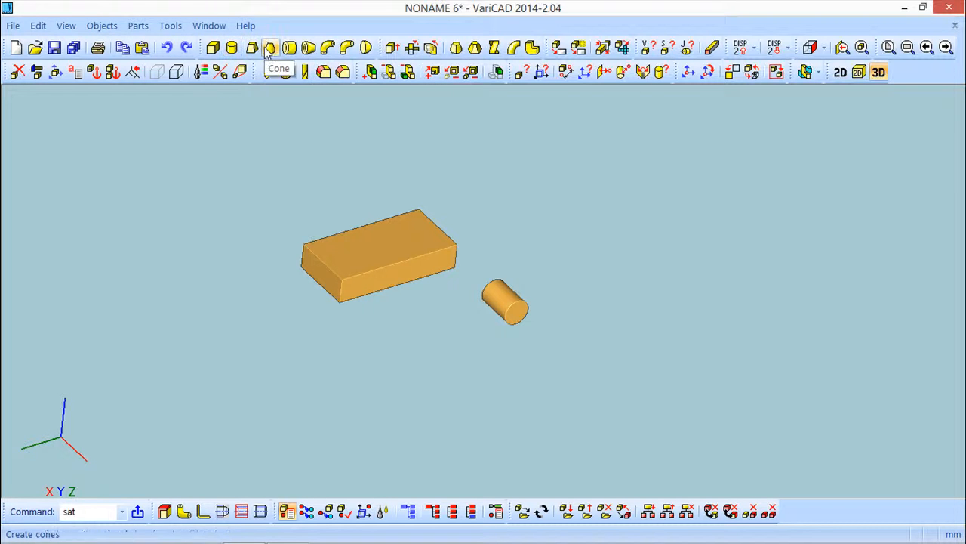
Create a 100 x 50 x 20 mm box in green (color 13) and place it in front of the existing box
left_click(213, 48)
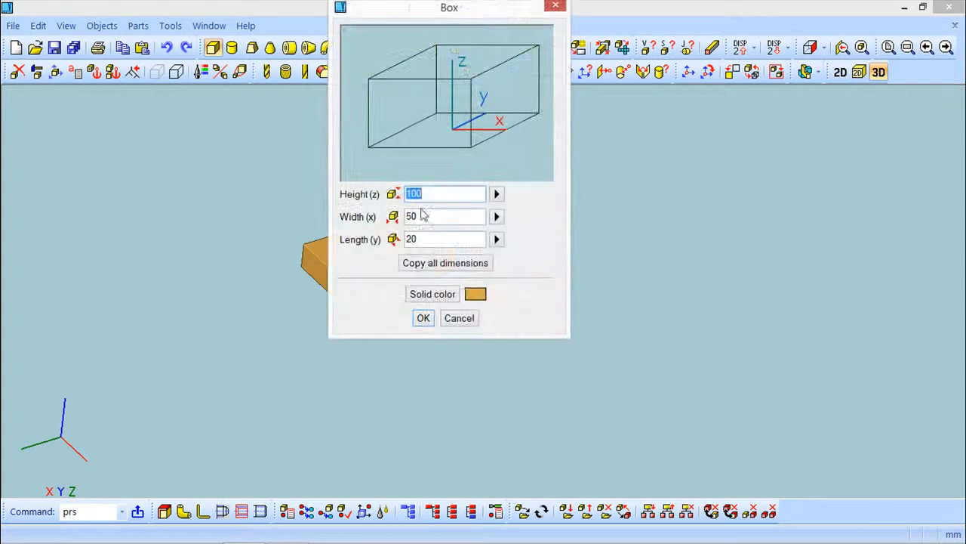
left_click(429, 294)
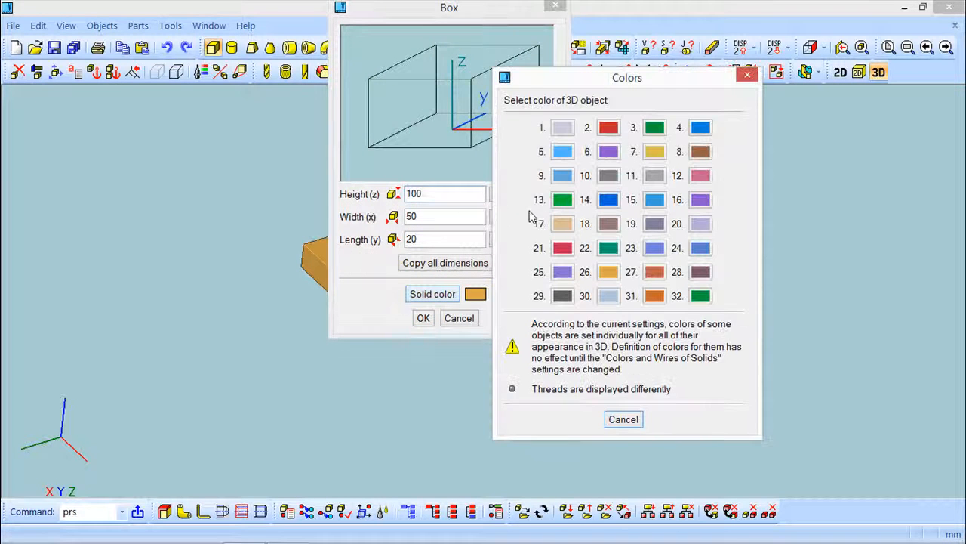
left_click(566, 198)
left_click(424, 318)
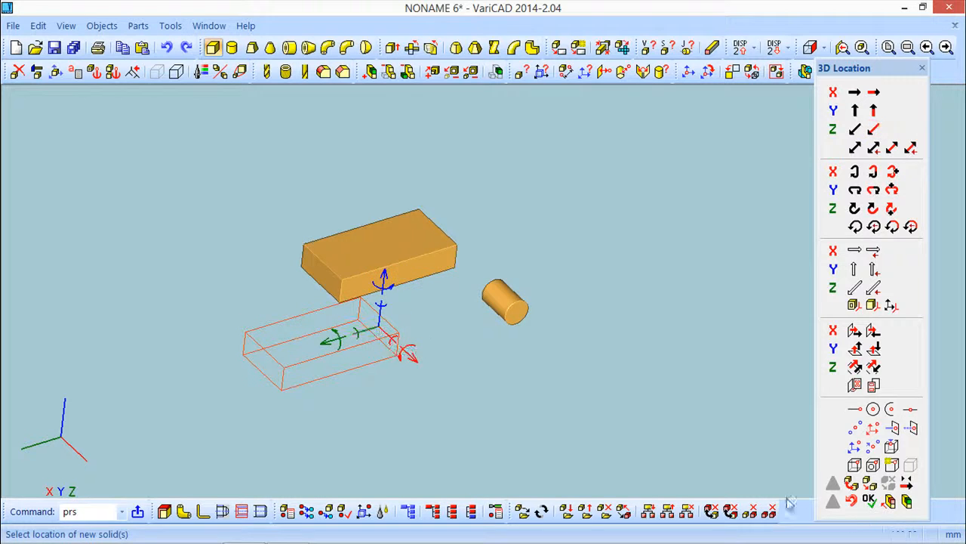
left_click(871, 500)
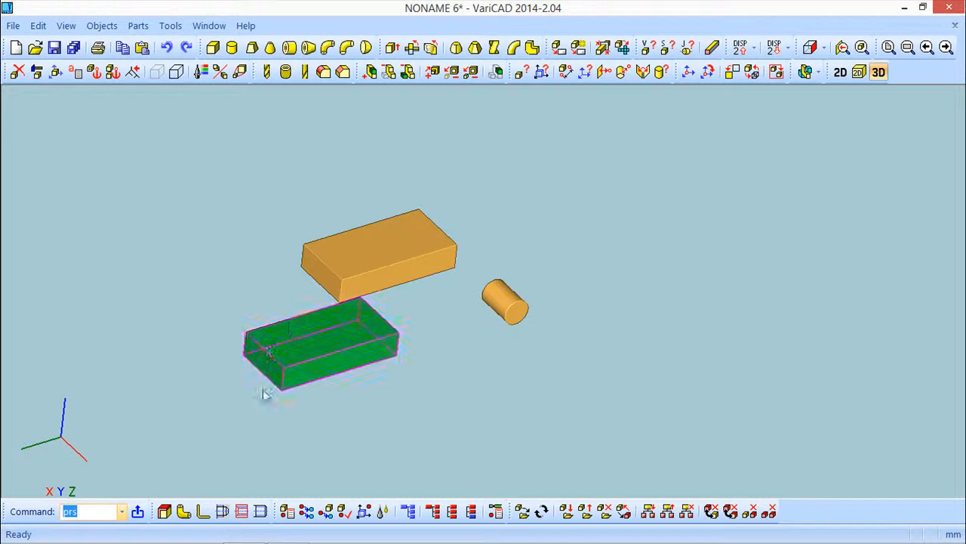
Open the green box's solid attributes and its order number for editing
left_click(102, 26)
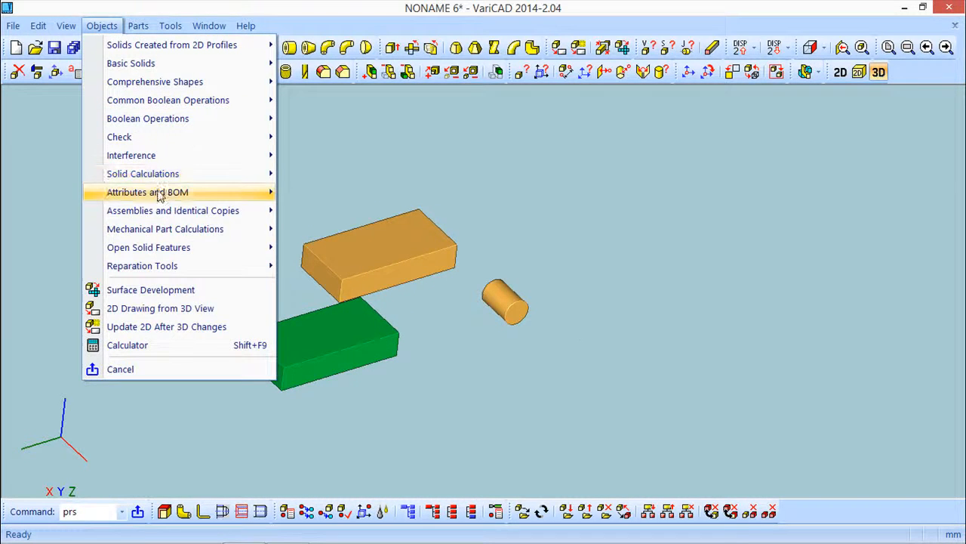
mouse_move(160, 194)
left_click(366, 194)
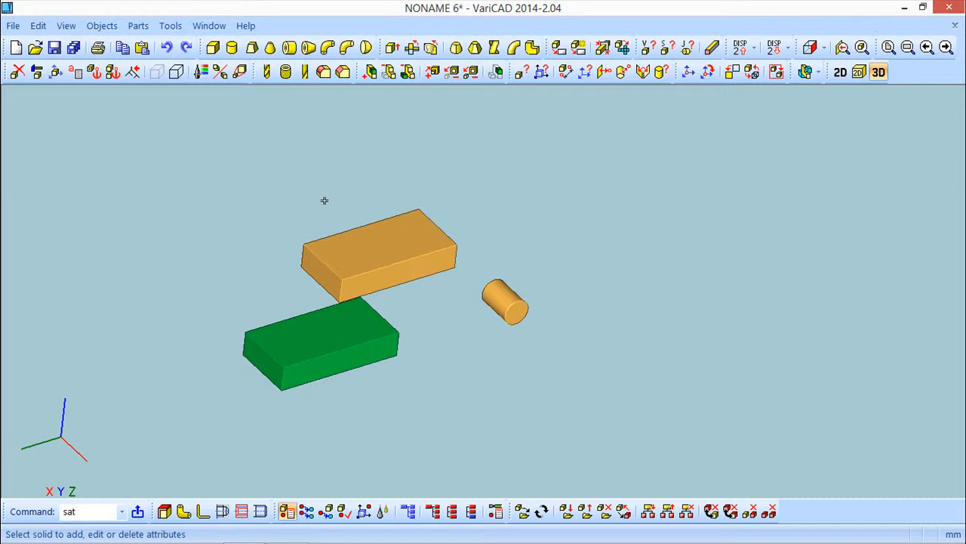
left_click(318, 345)
scroll(159, 294, "down", 6)
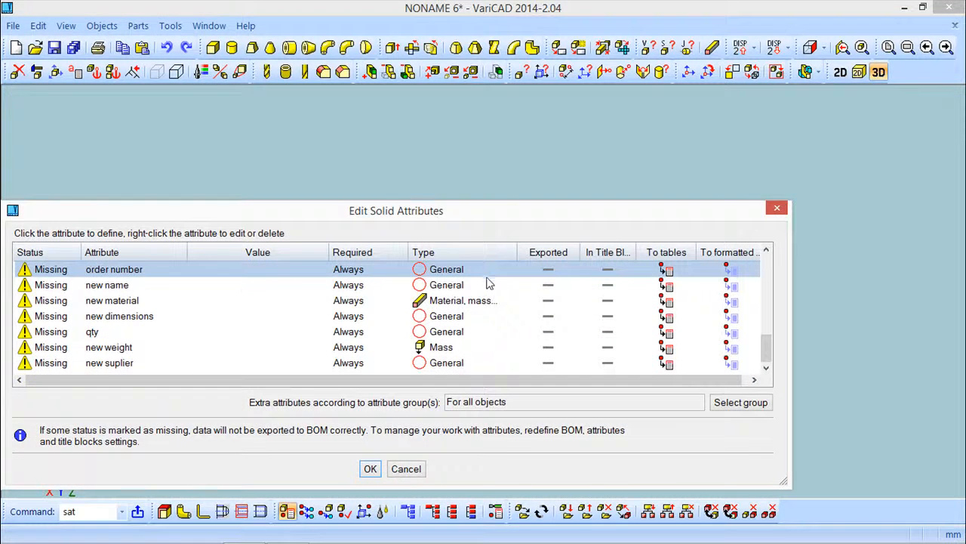
left_click(151, 271)
type("cube 2")
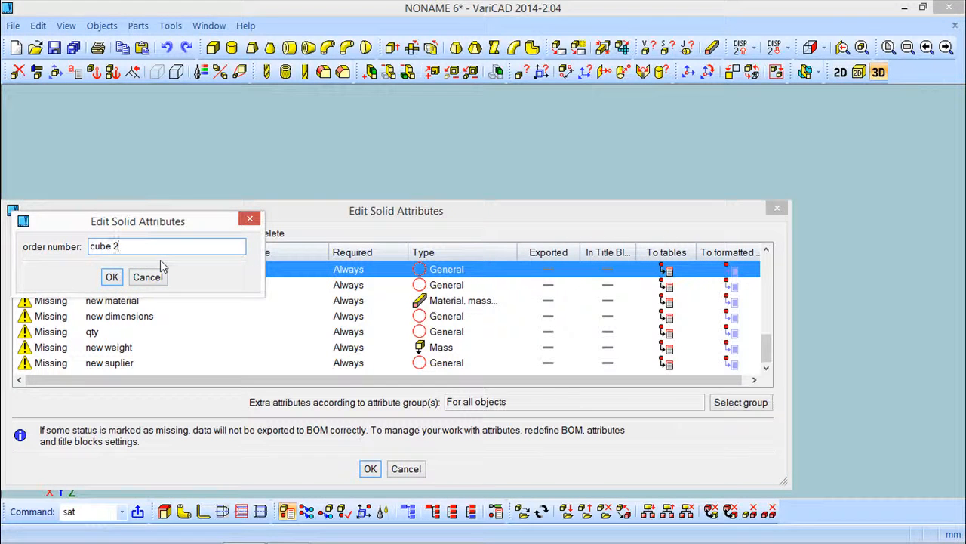
key("Return")
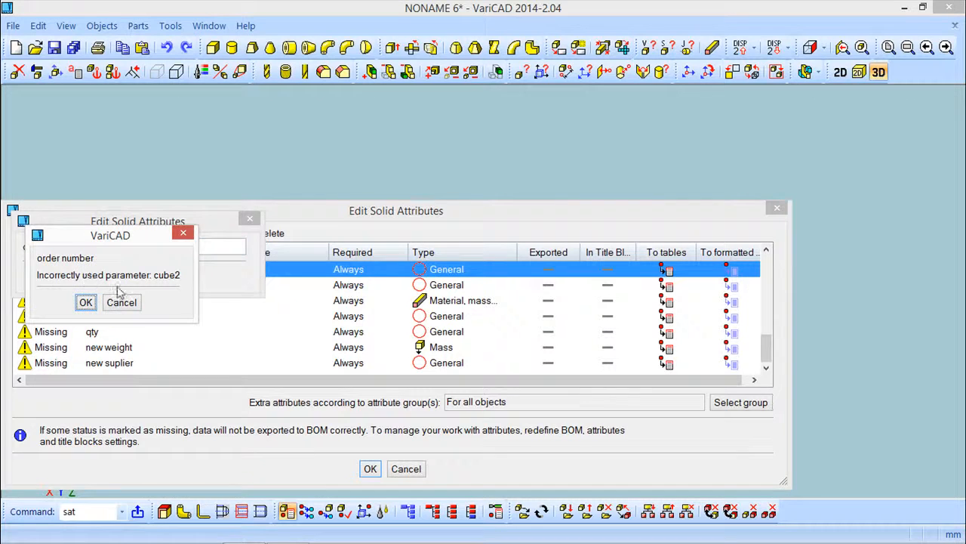
left_click(122, 302)
Set the green box's order number to 3 and its new name attribute to Cube 2
left_click_drag(111, 246, 69, 243)
type("3")
left_click(112, 277)
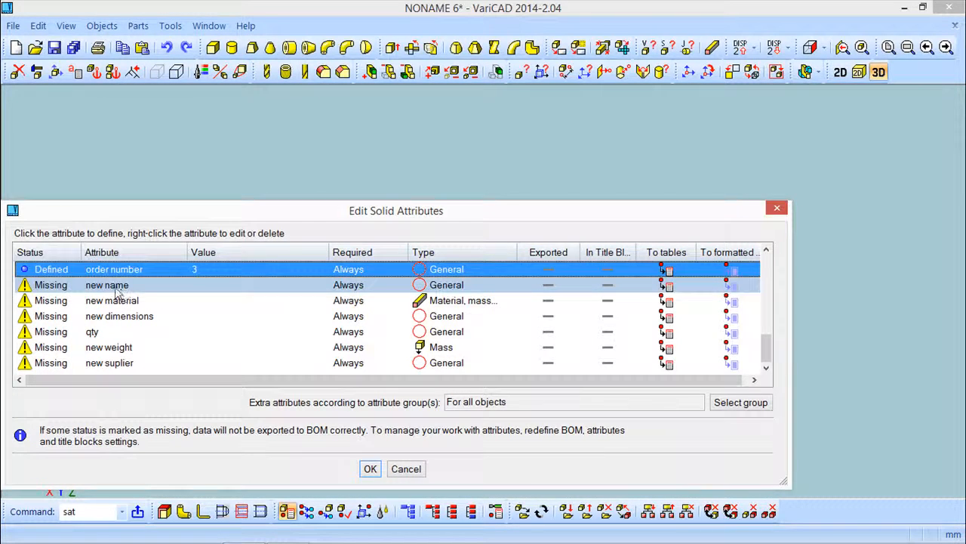
left_click(117, 287)
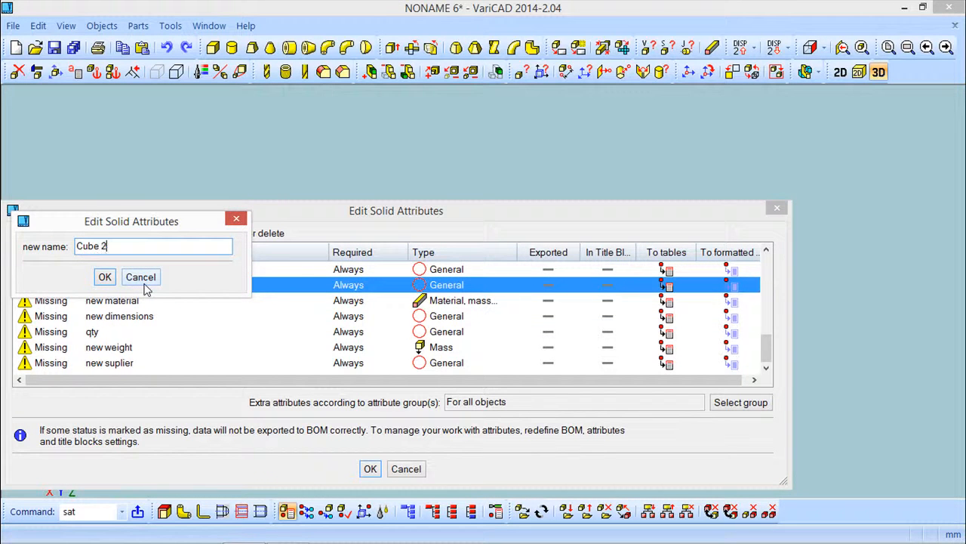
left_click(105, 277)
Set the green box's new material attribute to Aluminum, leaving the mass density blank
left_click(144, 304)
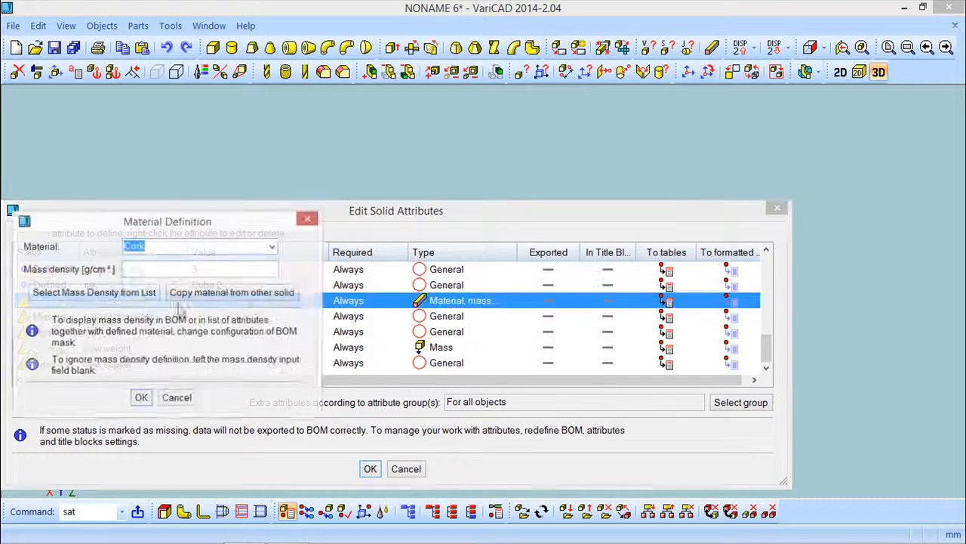
type("Aluminum")
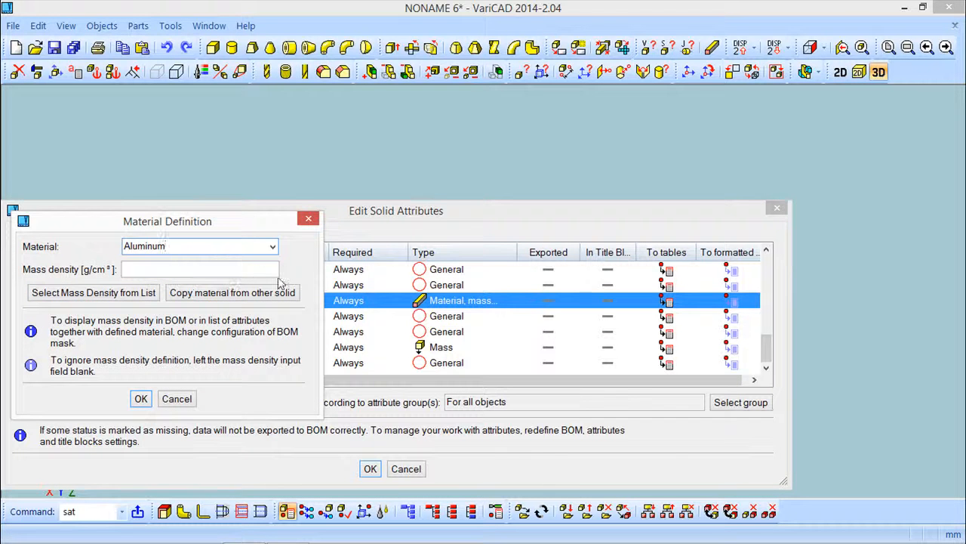
left_click(272, 246)
left_click(274, 250)
left_click(139, 398)
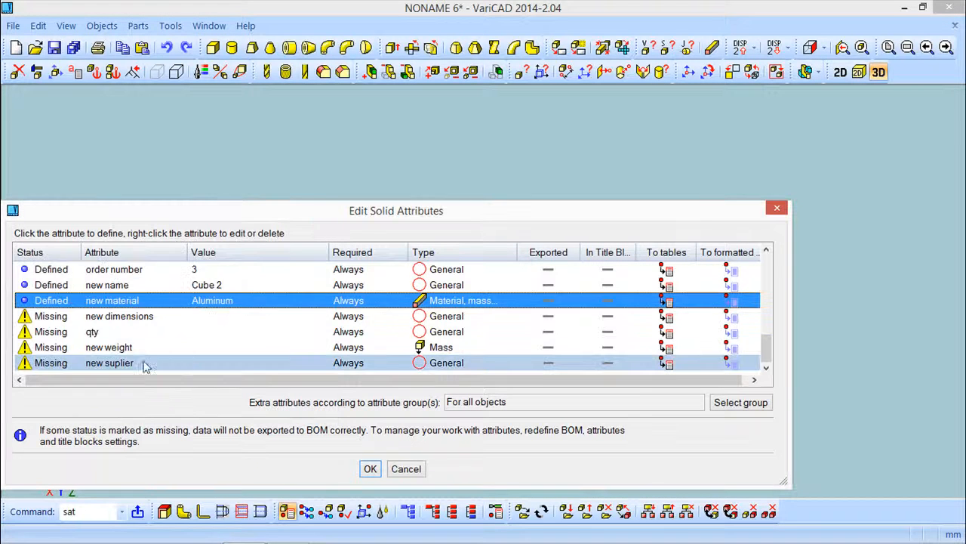
Set the green box's new dimensions attribute to 100x50x20 mm and its quantity to 1
left_click(121, 316)
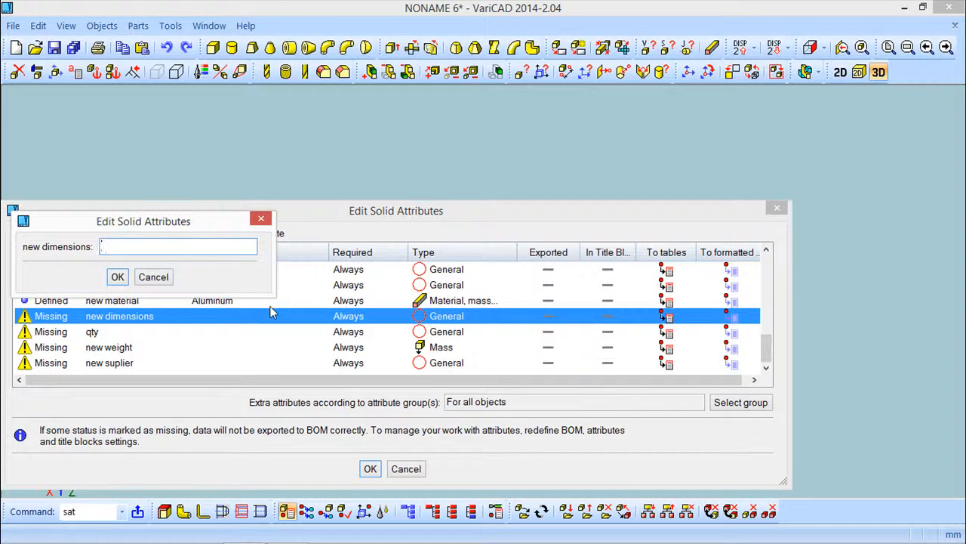
type("100x50x20 mm")
key("Return")
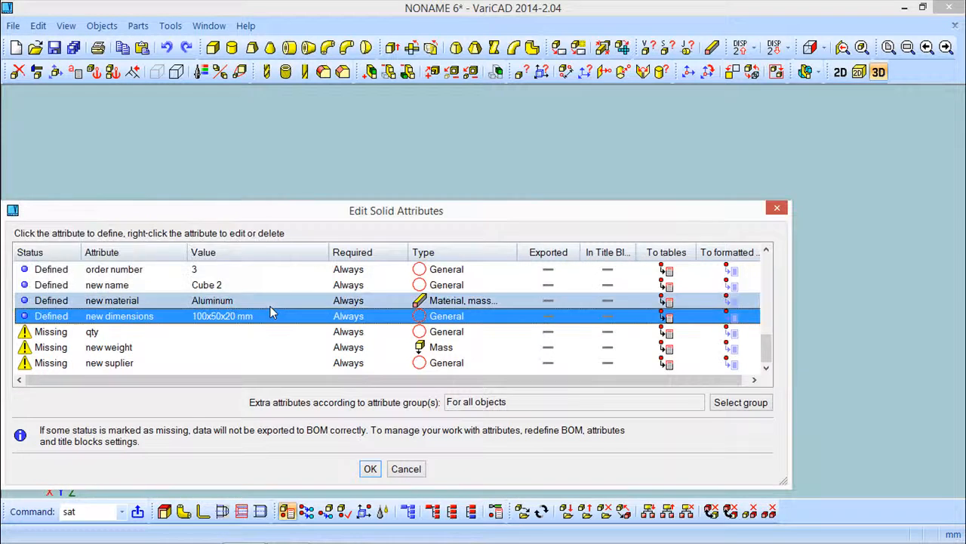
left_click(123, 332)
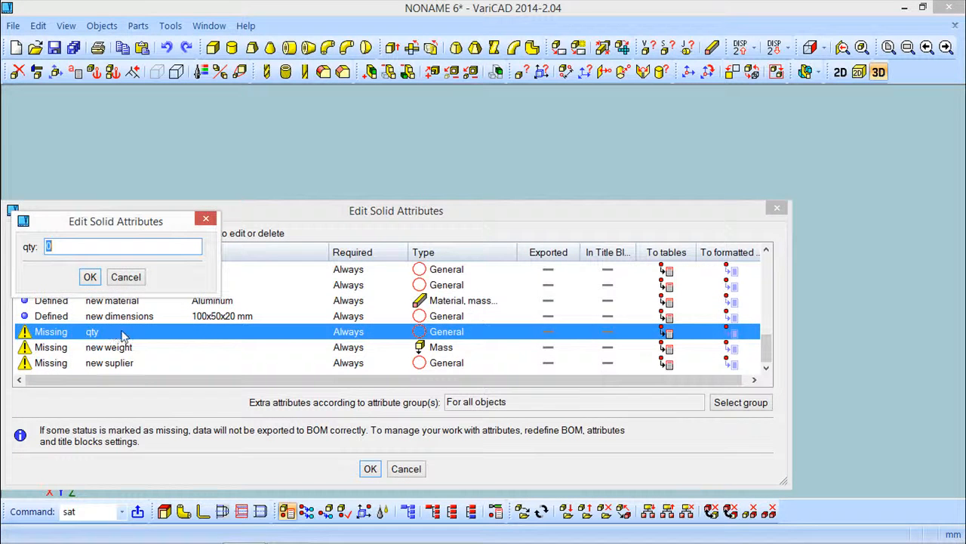
key("Return")
Calculate the green box's mass in kilograms for the new weight attribute, using the Aluminum (Al) 99,0 density of 2.71 g/cm³
left_click(123, 349)
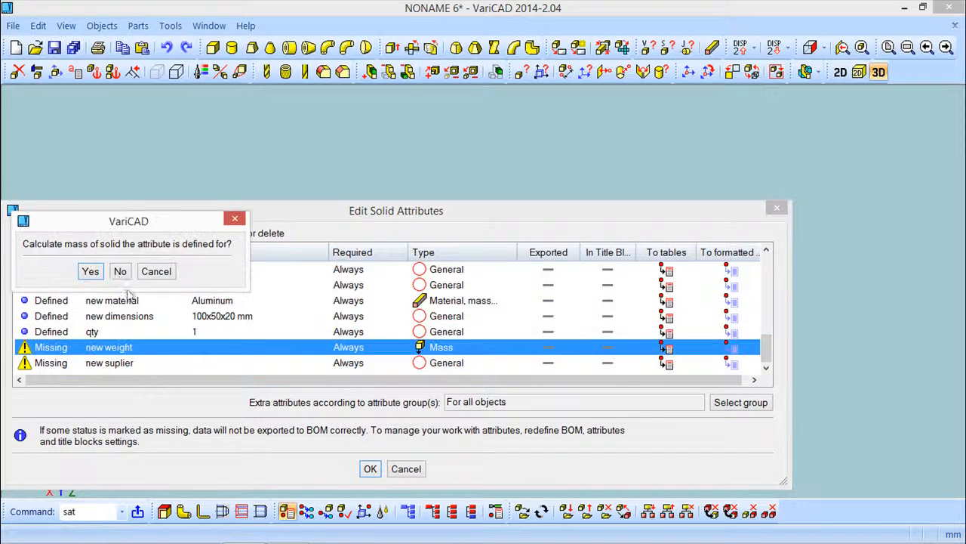
left_click(97, 275)
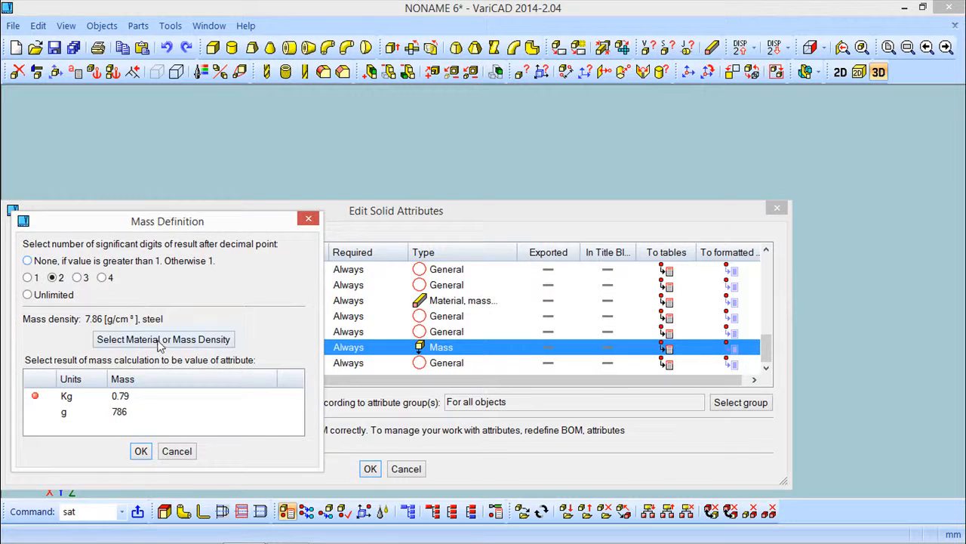
left_click(155, 338)
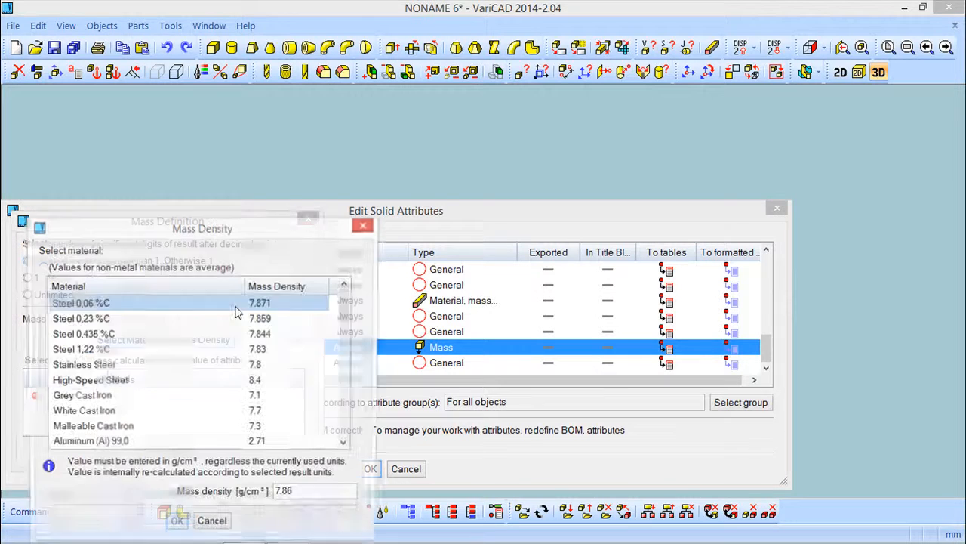
double_click(103, 444)
left_click(142, 449)
Set the green box's new supplier attribute to Cadsoft and accept the solid attributes
left_click(121, 363)
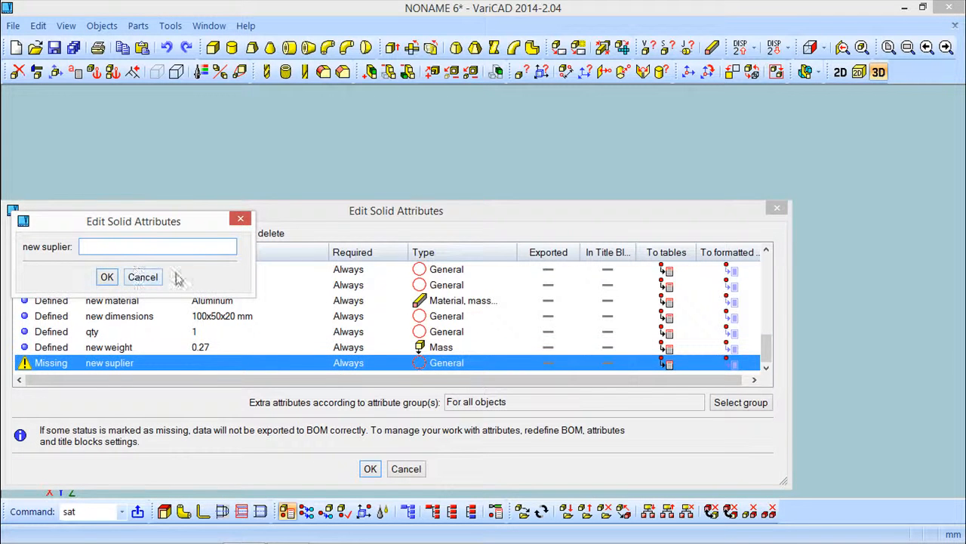
type("Cadsoft")
key("Return")
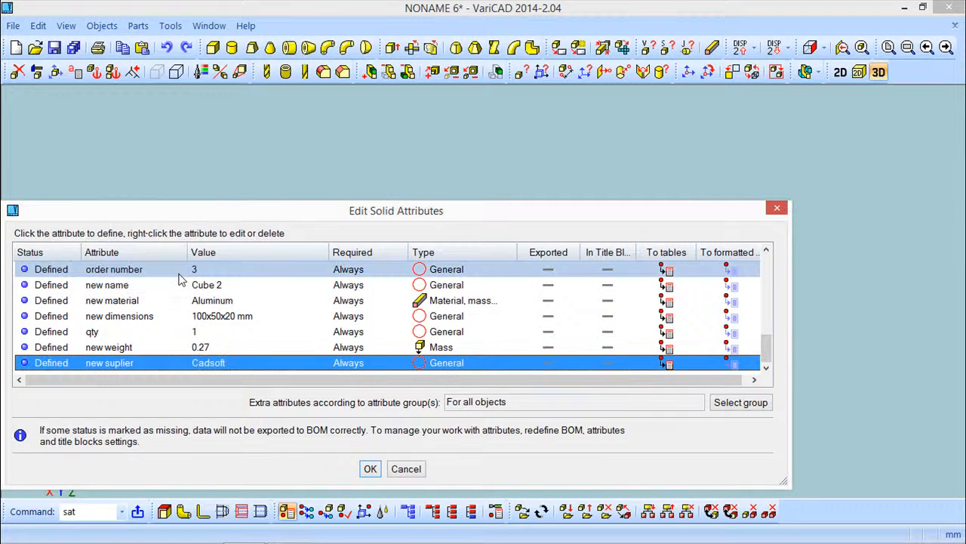
left_click(370, 469)
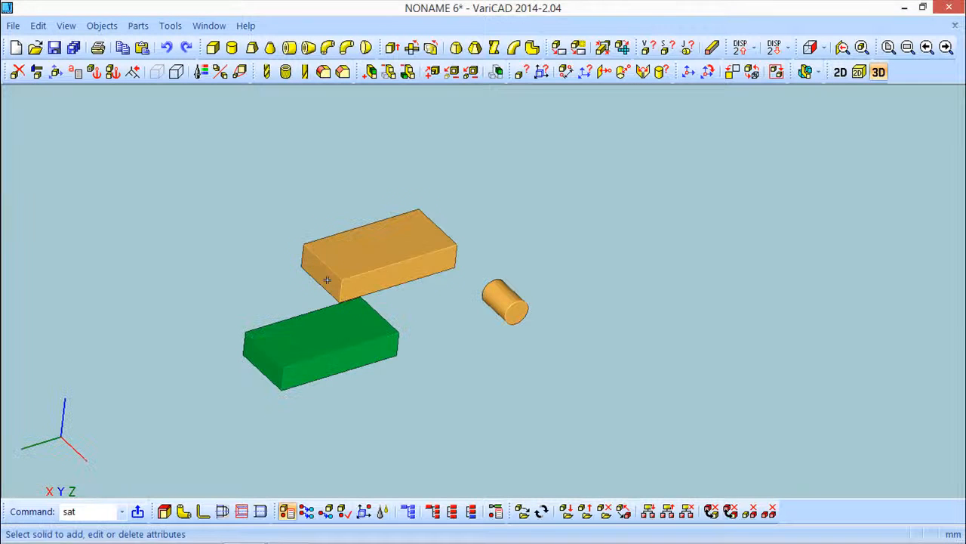
Start a new supplementary object for the bill of materials
left_click(96, 29)
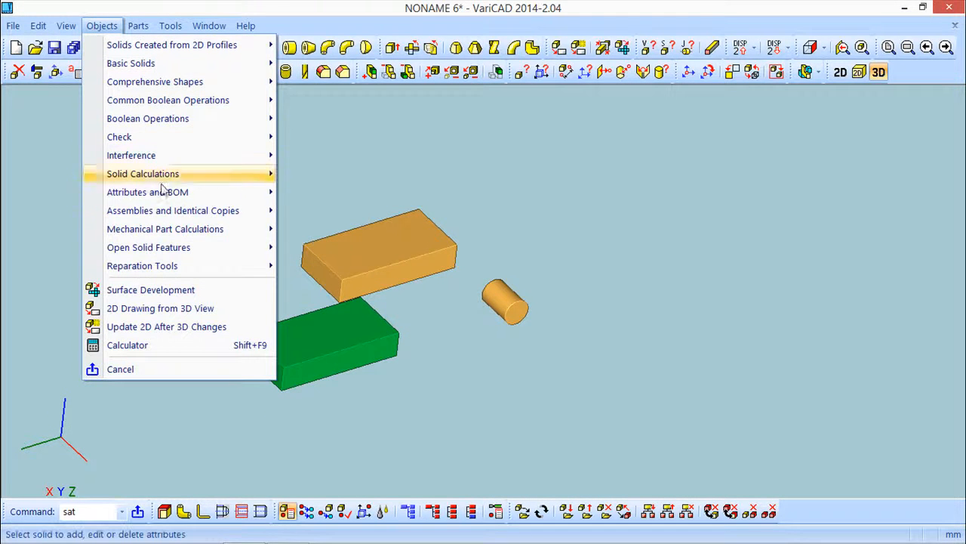
mouse_move(164, 192)
left_click(316, 351)
left_click(83, 217)
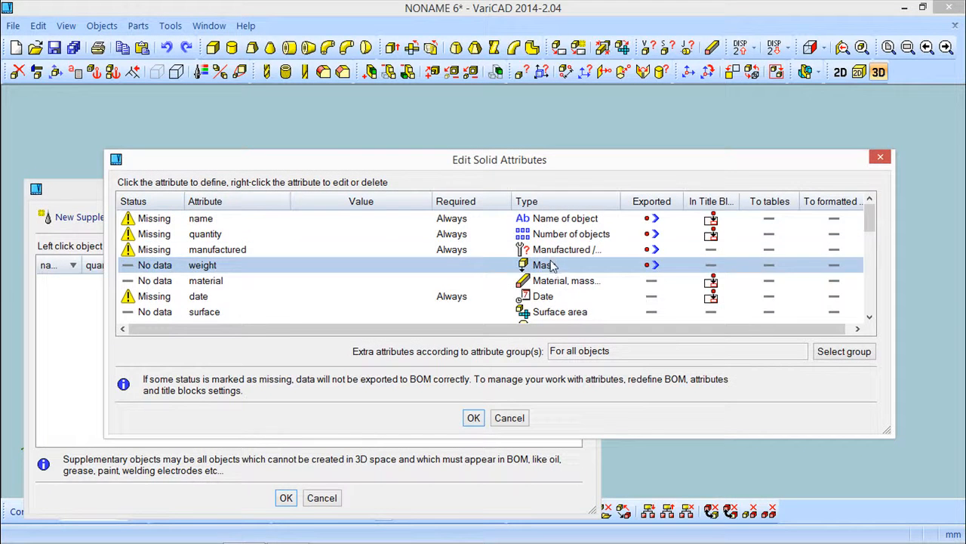
Set the supplementary object's order number to 4 and its new name attribute to Grease
left_click_drag(870, 217, 870, 298)
left_click(202, 221)
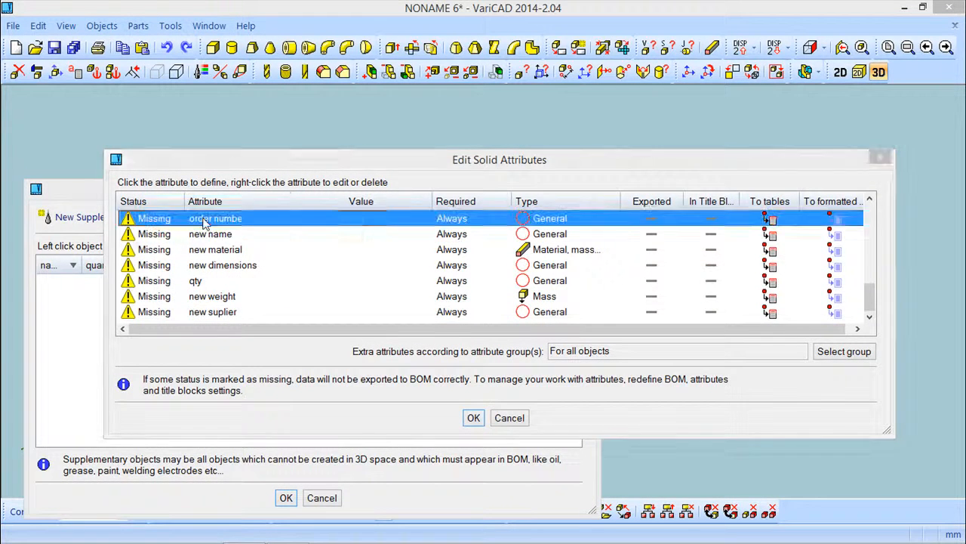
type("4")
left_click(214, 226)
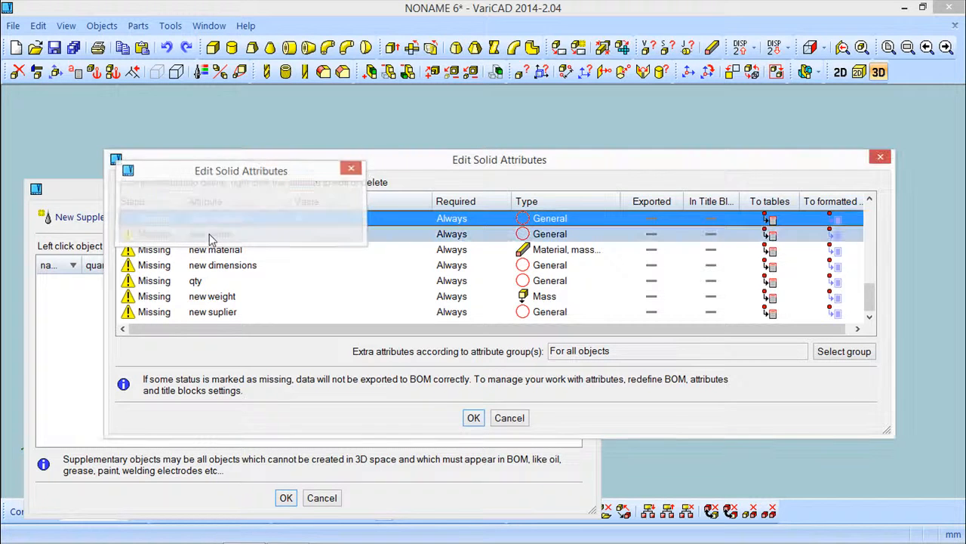
left_click(215, 236)
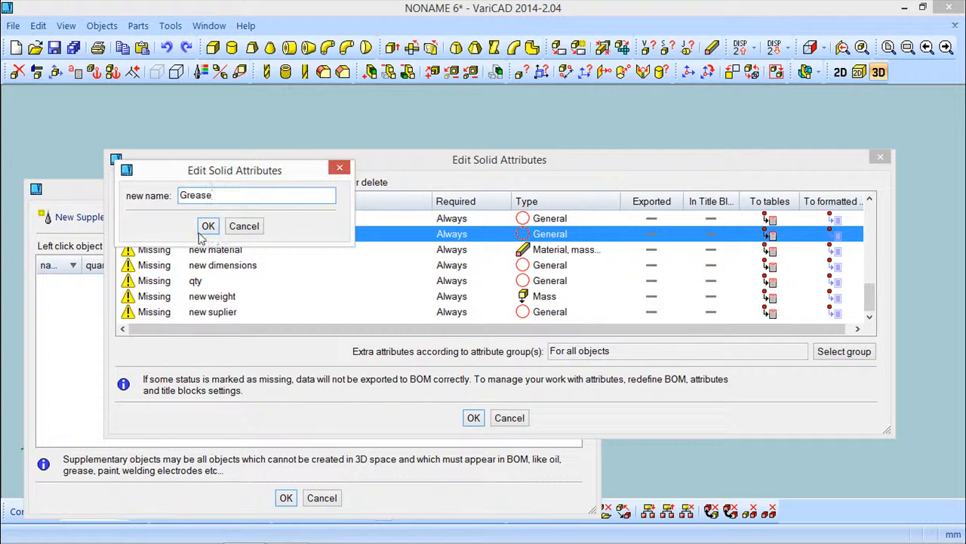
left_click(210, 227)
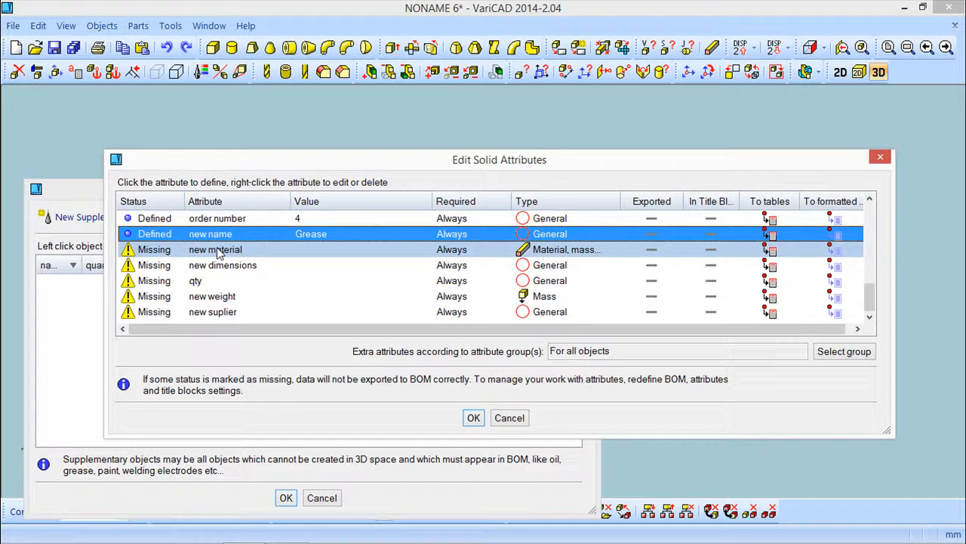
left_click(219, 252)
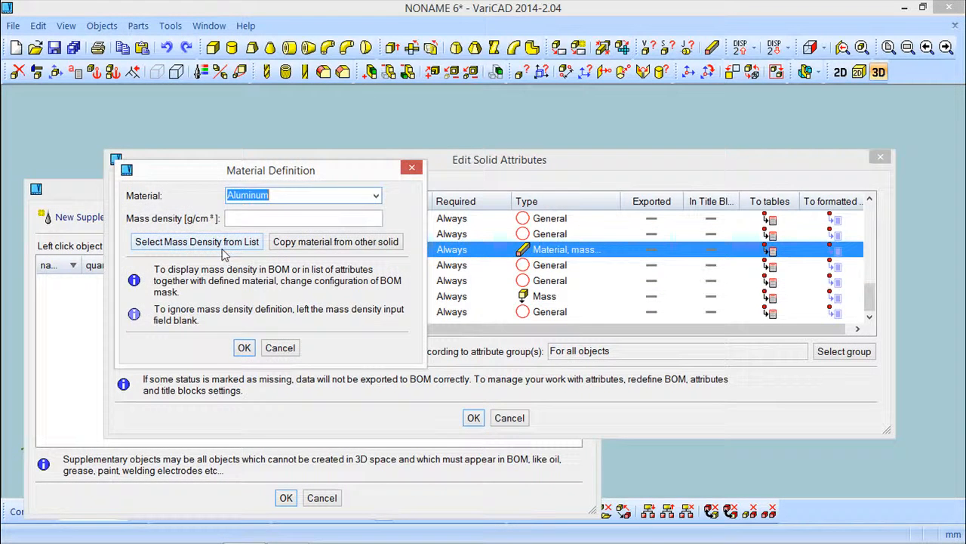
left_click(376, 197)
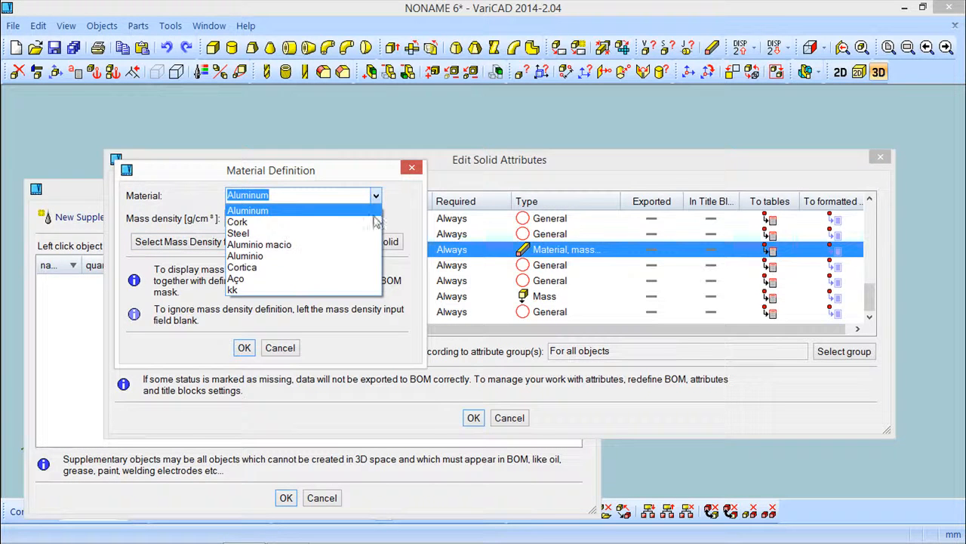
left_click(337, 355)
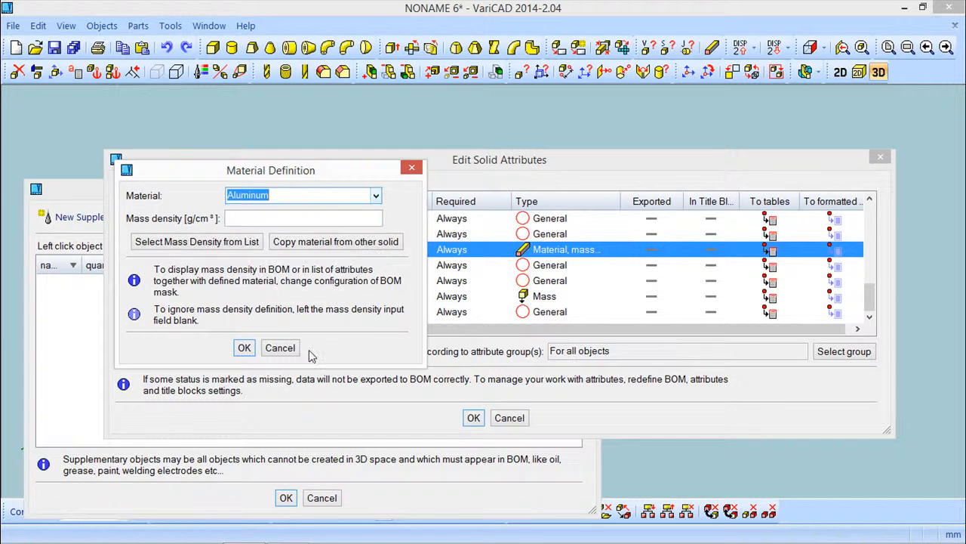
left_click(280, 349)
Set the supplementary object's new material attribute to Grease, leaving the mass density blank
left_click(221, 254)
type("Grease")
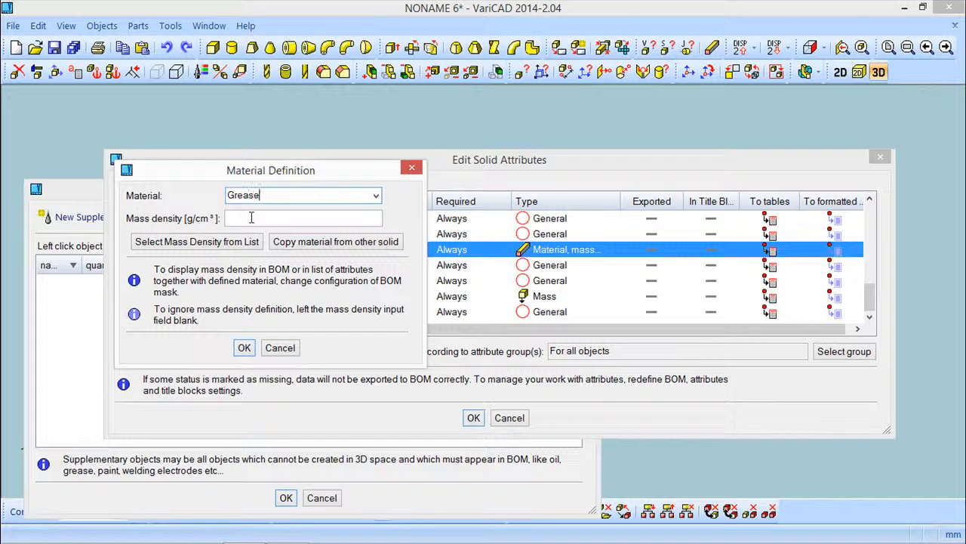
left_click(244, 348)
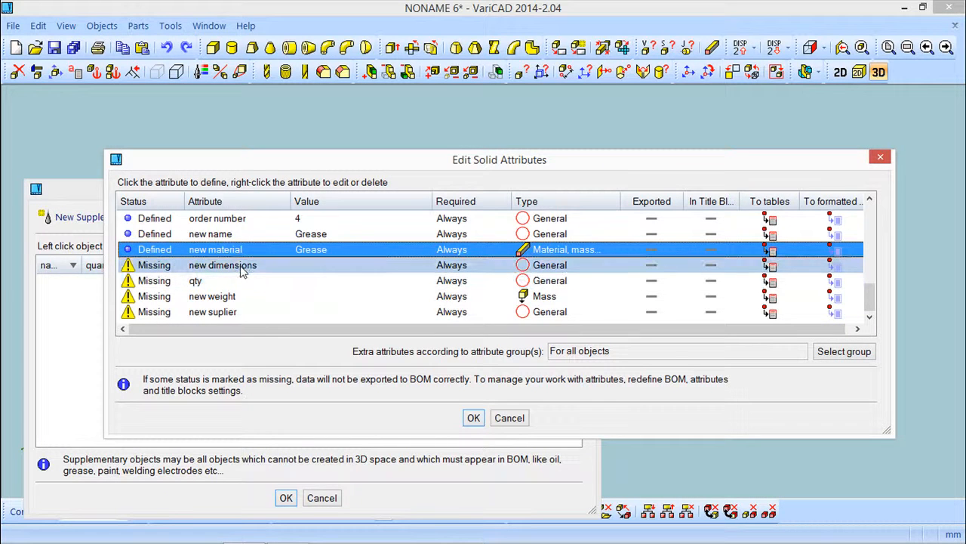
Set the supplementary object's new dimensions attribute to No dimensions and its qty attribute to 10
left_click(242, 268)
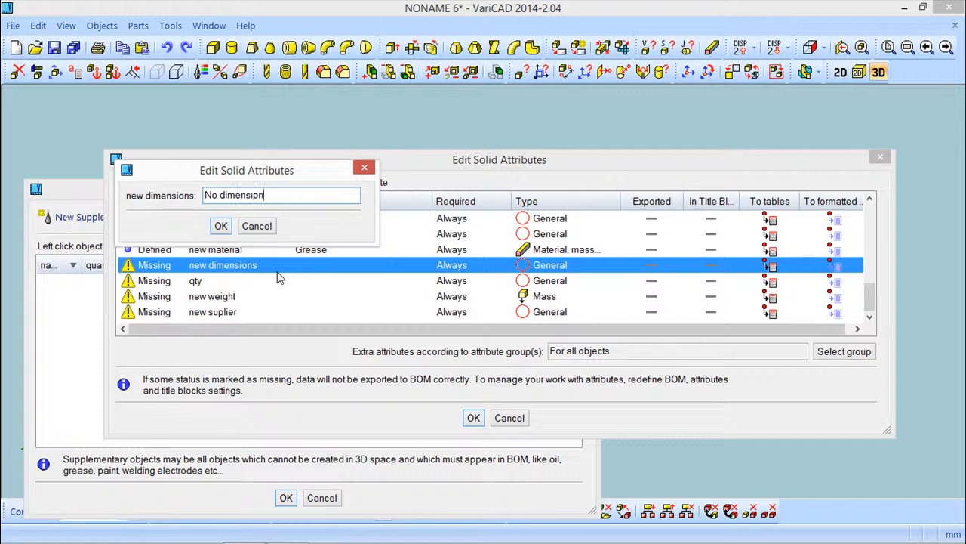
left_click(221, 225)
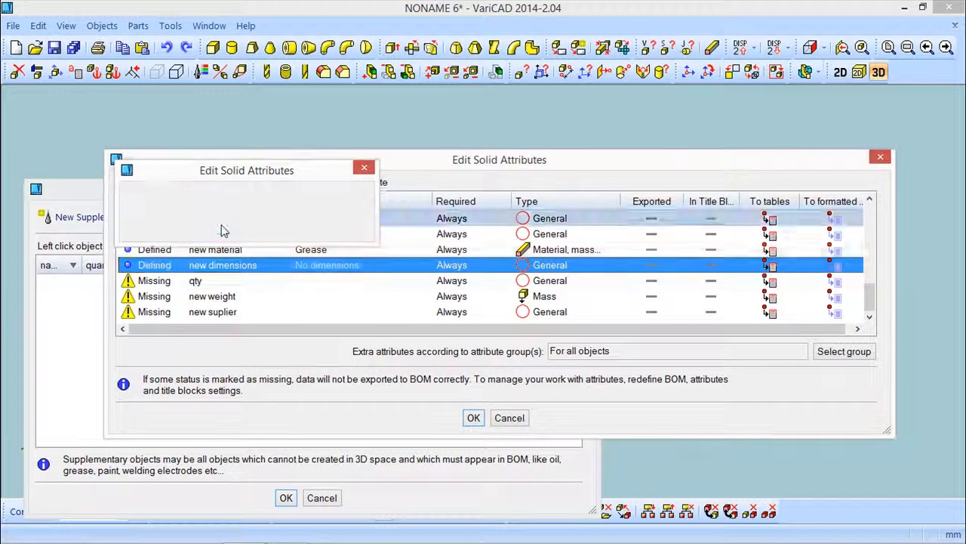
left_click(197, 281)
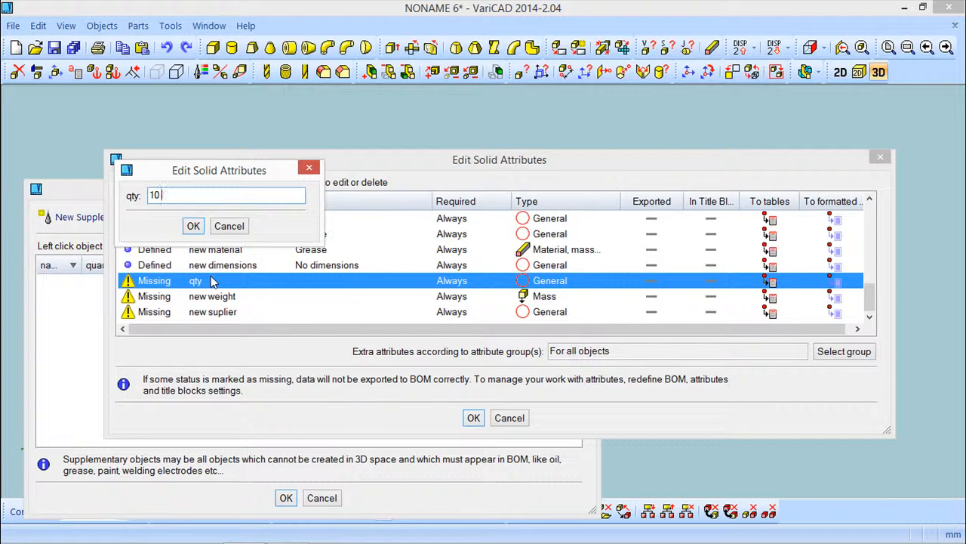
left_click(194, 227)
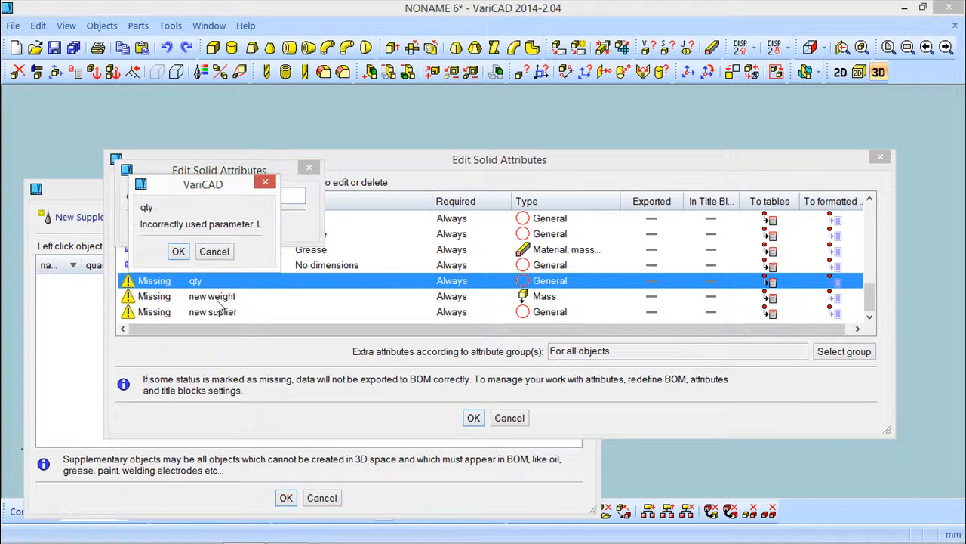
left_click(179, 252)
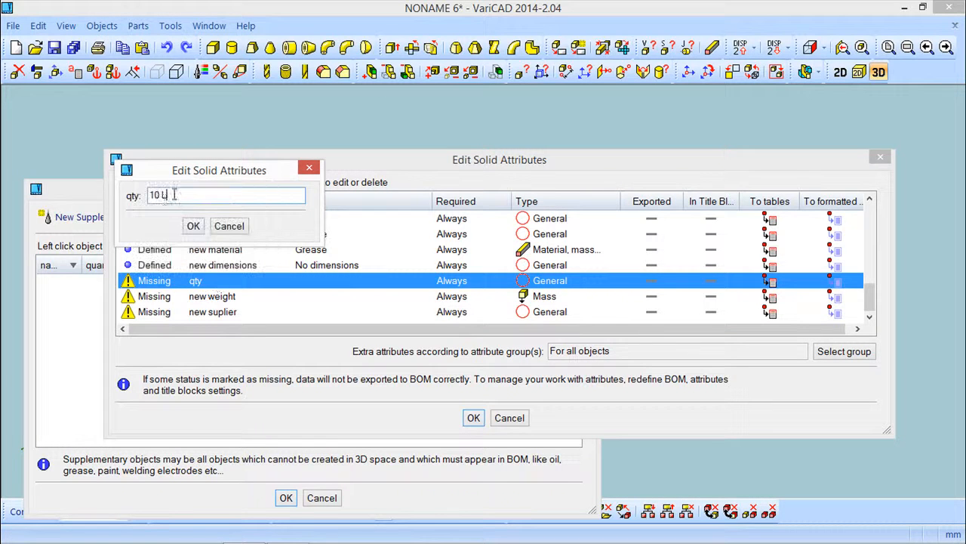
left_click(194, 226)
Set the supplementary object's new weight attribute to 10 without calculating the mass from a solid
left_click(229, 302)
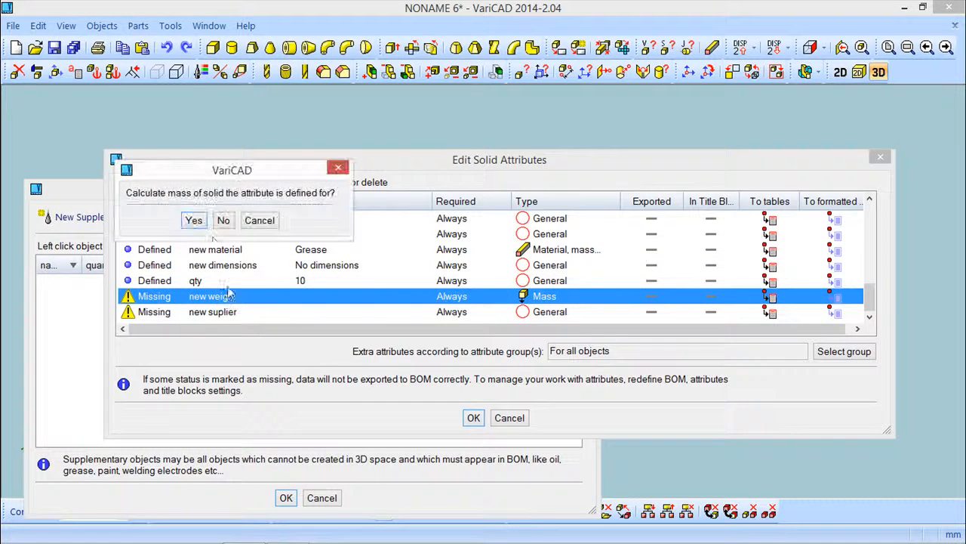
left_click(222, 219)
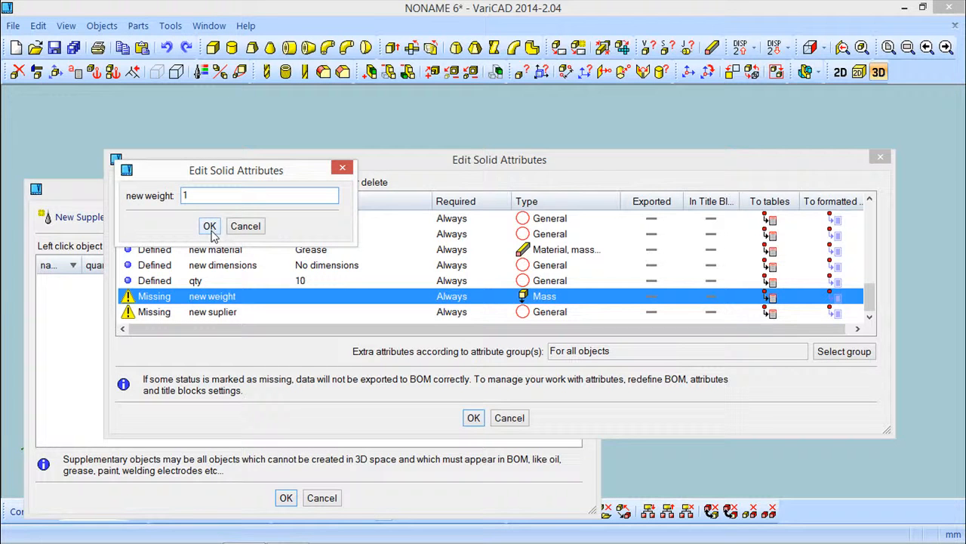
type("10")
left_click(211, 230)
Set the supplementary object's new supplier attribute to BP and accept the attributes and the supplementary objects list
left_click(234, 312)
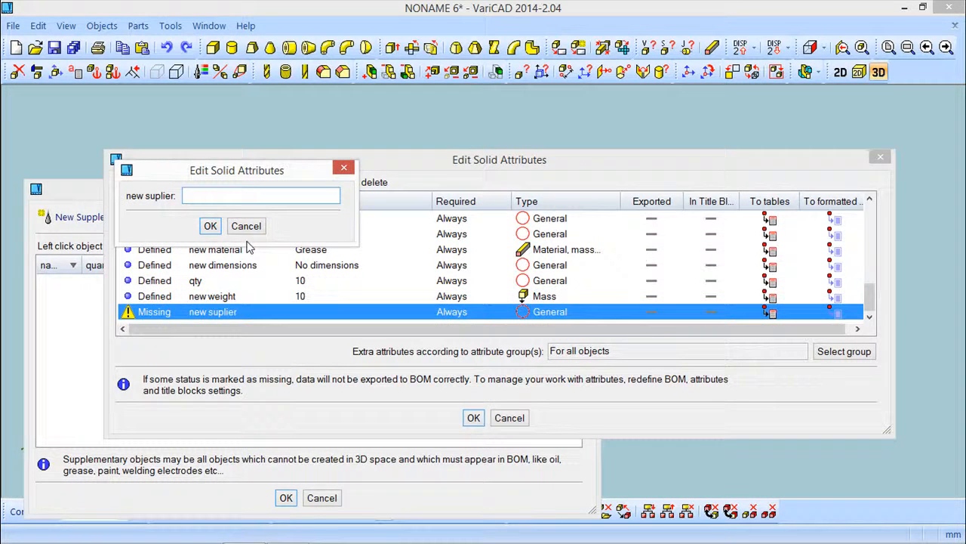
type("BP")
left_click(210, 228)
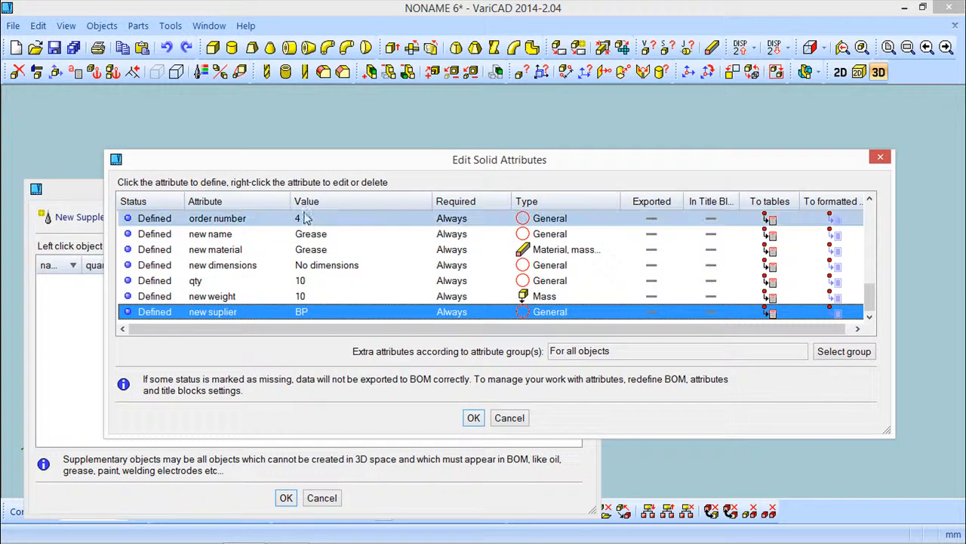
left_click(474, 419)
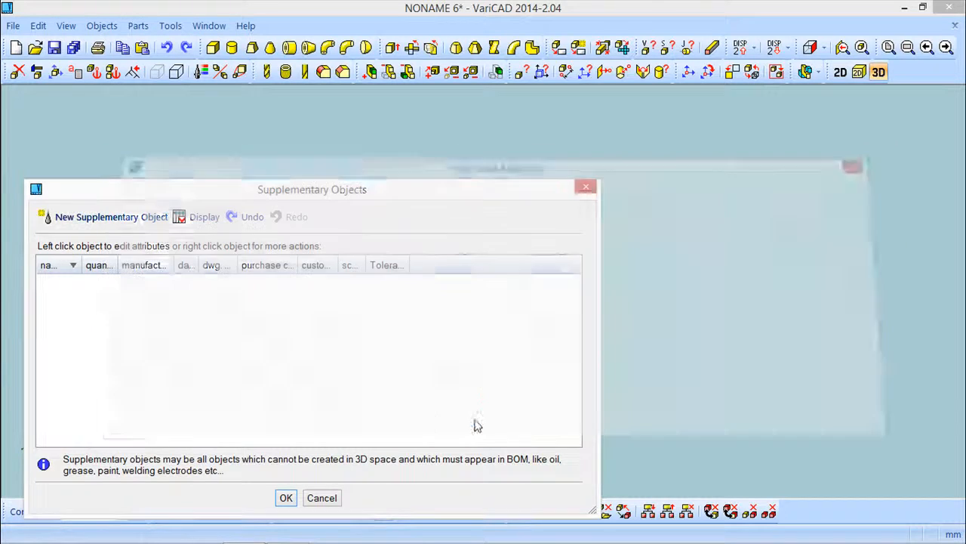
left_click(286, 499)
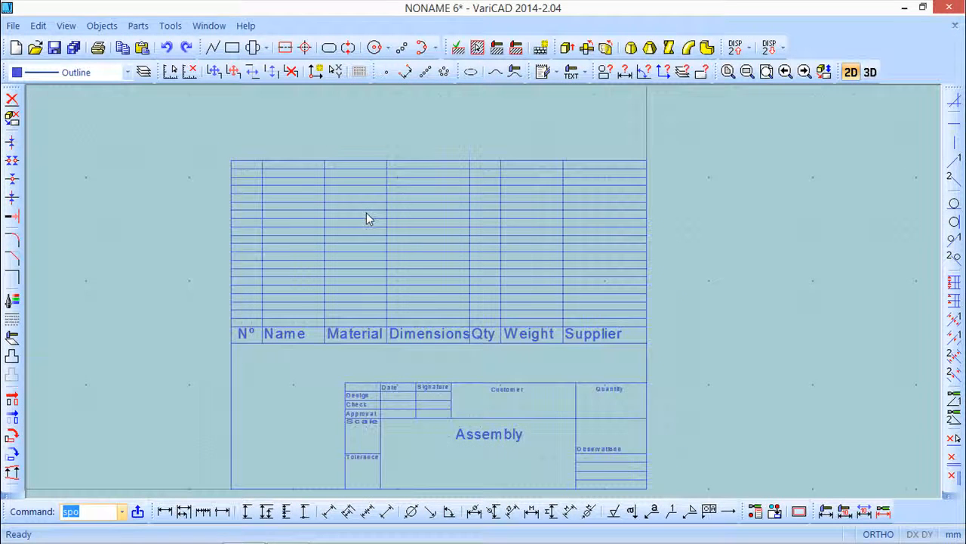
Examine the 2D drawing's title block attributes and the BOM, attributes and title blocks settings without changing them
left_click(99, 25)
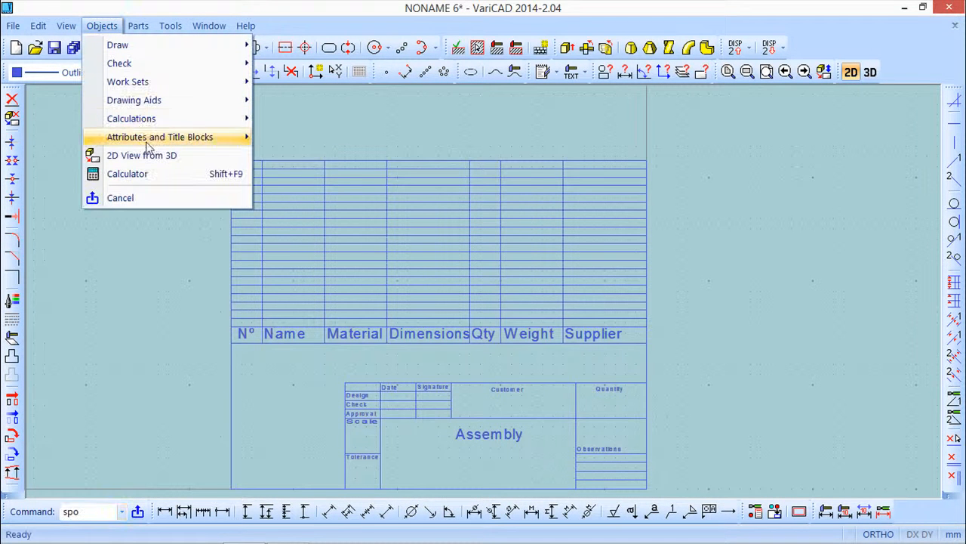
mouse_move(150, 143)
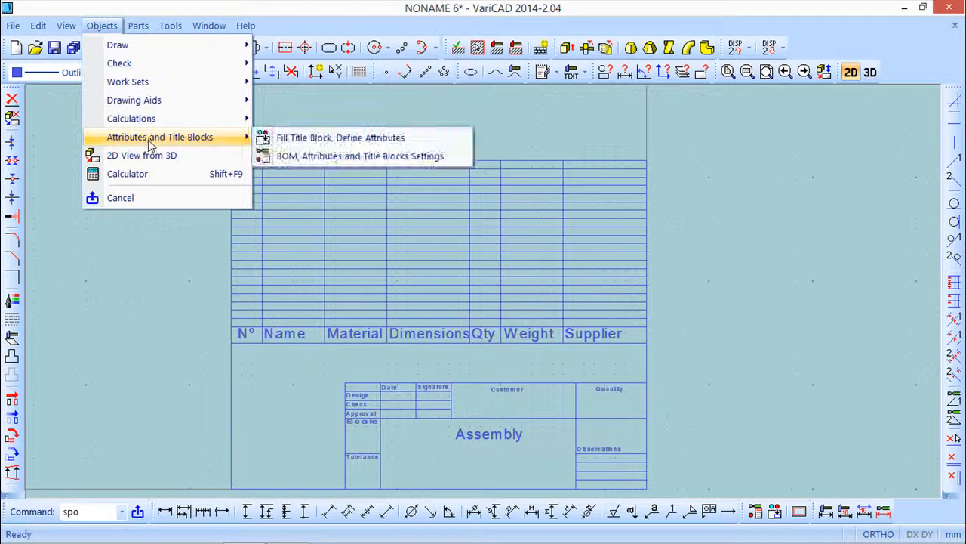
left_click(300, 138)
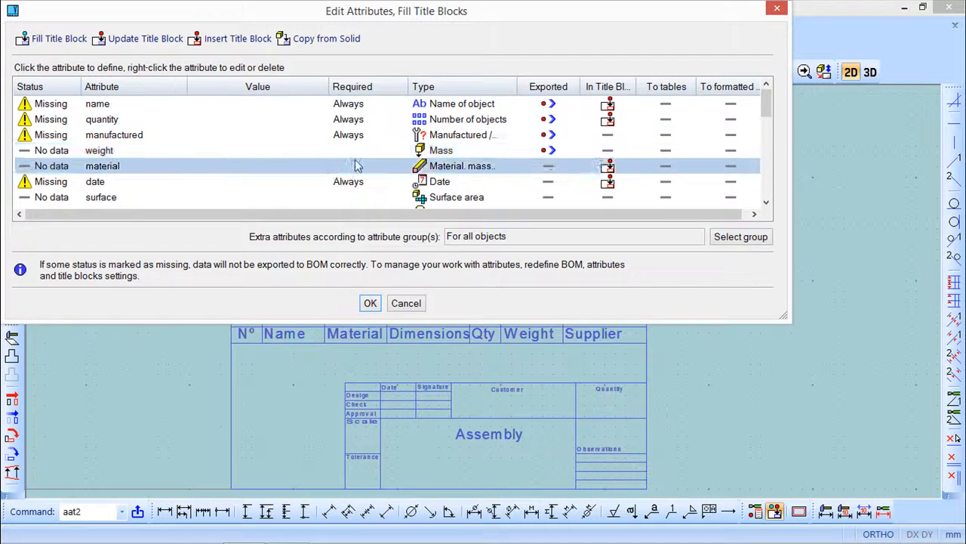
scroll(359, 166, "down", 6)
scroll(358, 167, "down", 2)
scroll(359, 166, "up", 10)
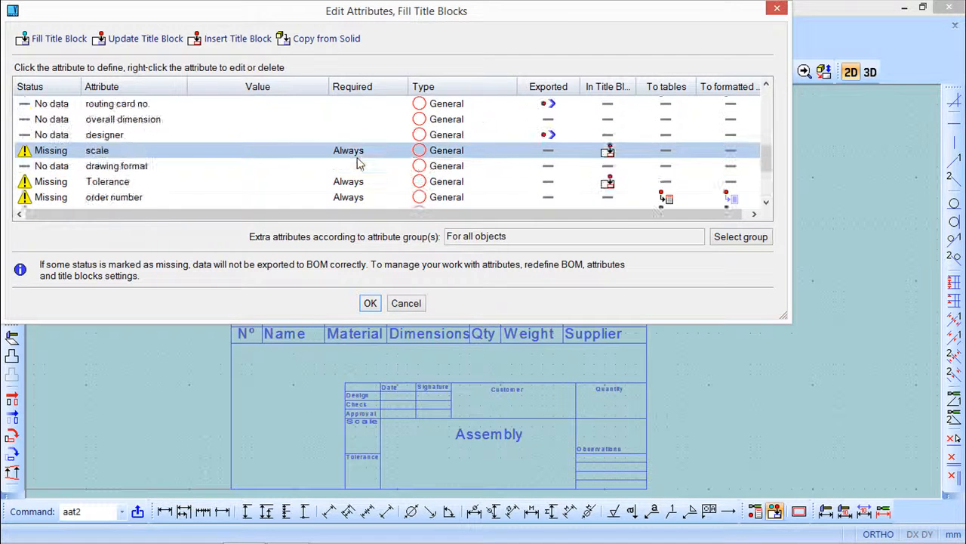
left_click(776, 9)
left_click(102, 26)
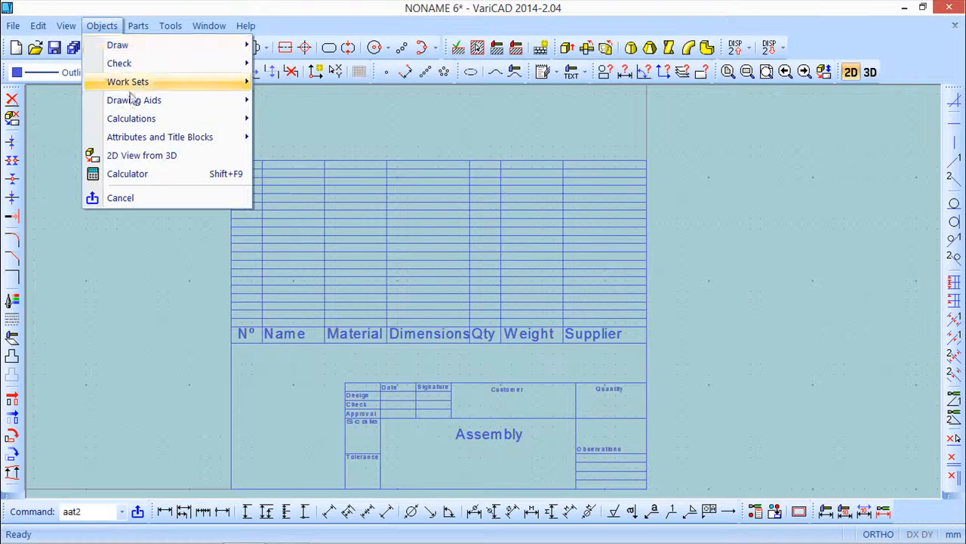
mouse_move(158, 140)
left_click(335, 161)
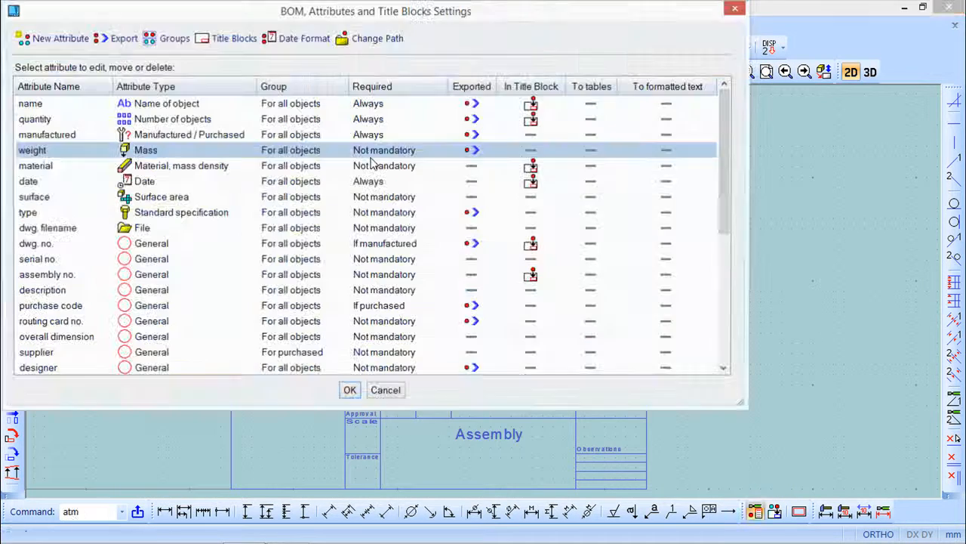
left_click_drag(270, 14, 309, 50)
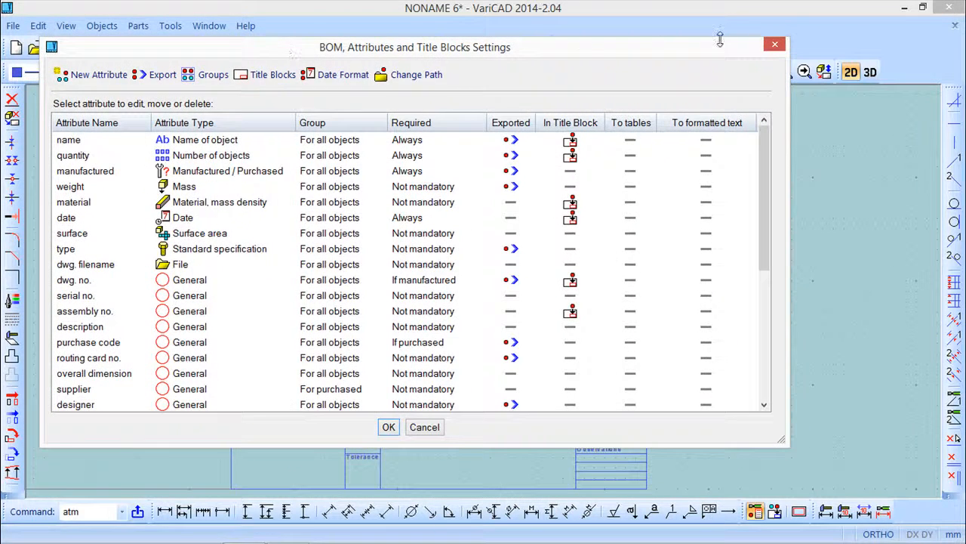
left_click(774, 46)
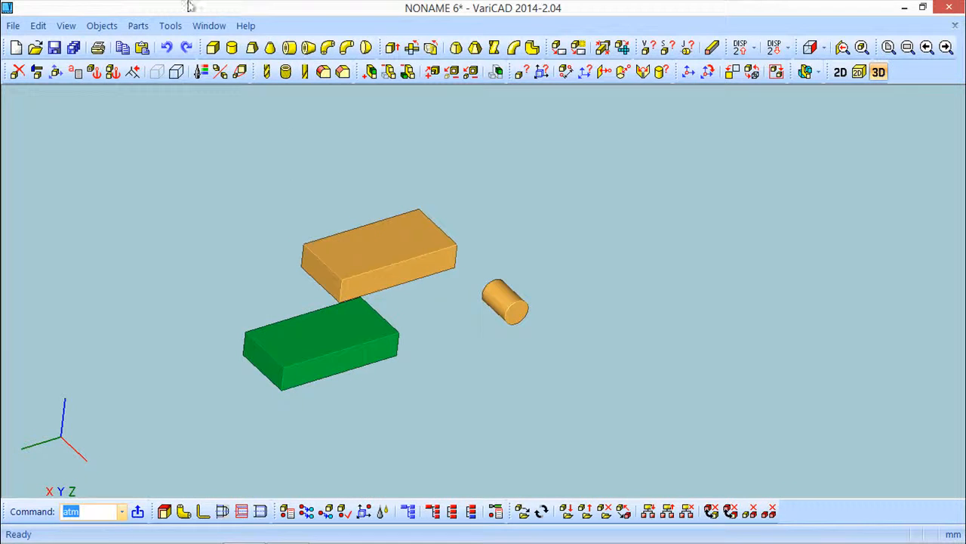
Create a BOM of the 3D solids with the complete tree, including unnamed parts
left_click(101, 25)
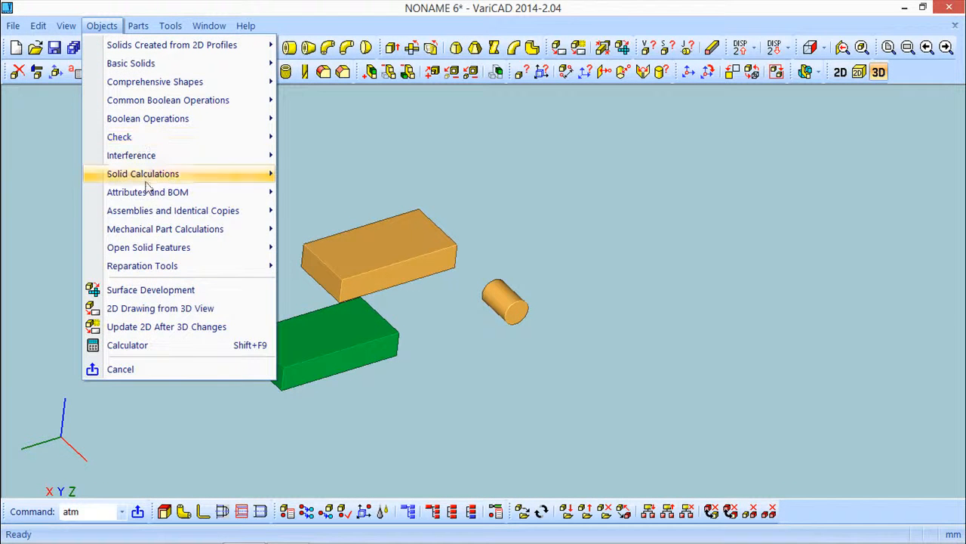
mouse_move(147, 197)
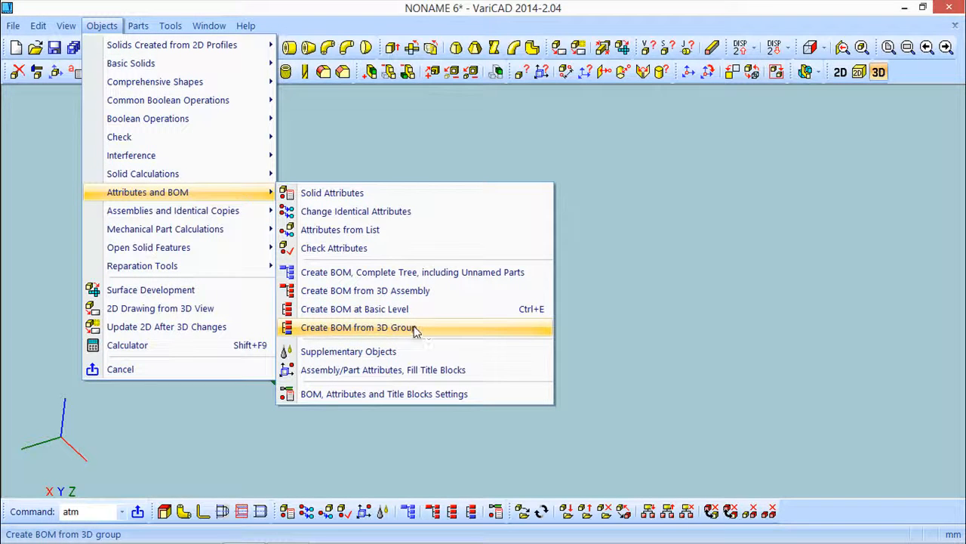
left_click(424, 273)
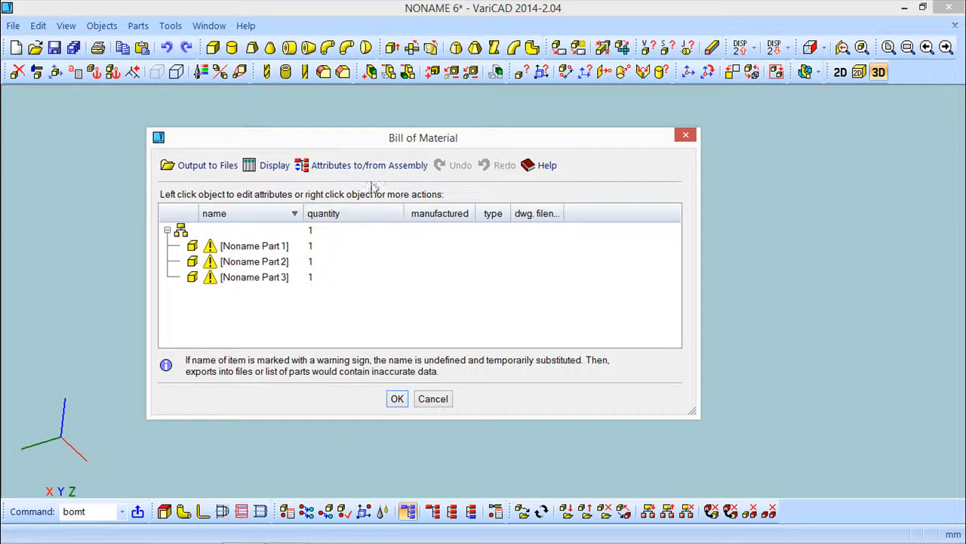
left_click_drag(401, 143, 537, 156)
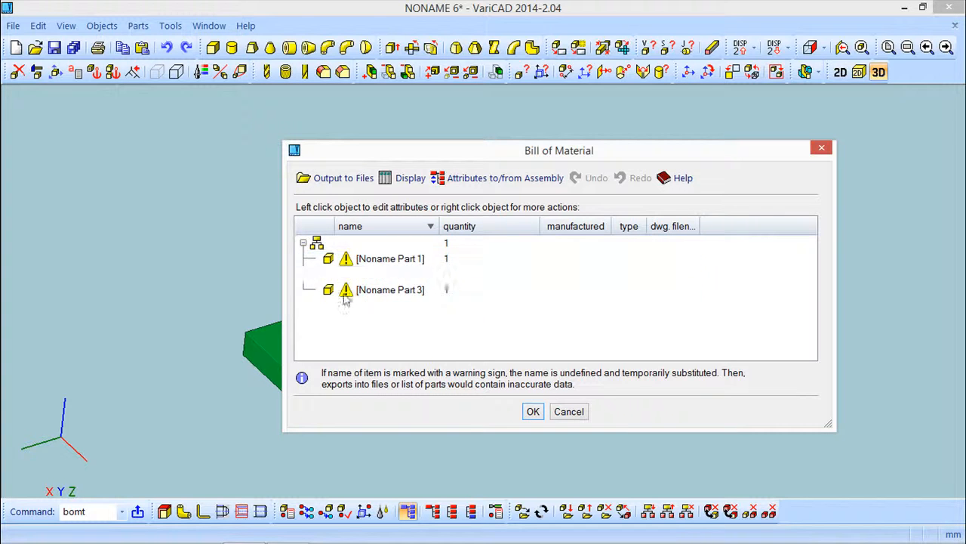
Output the BOM as a list of parts in the 2D table, starting just above the header row, and check the filled rows
left_click(352, 185)
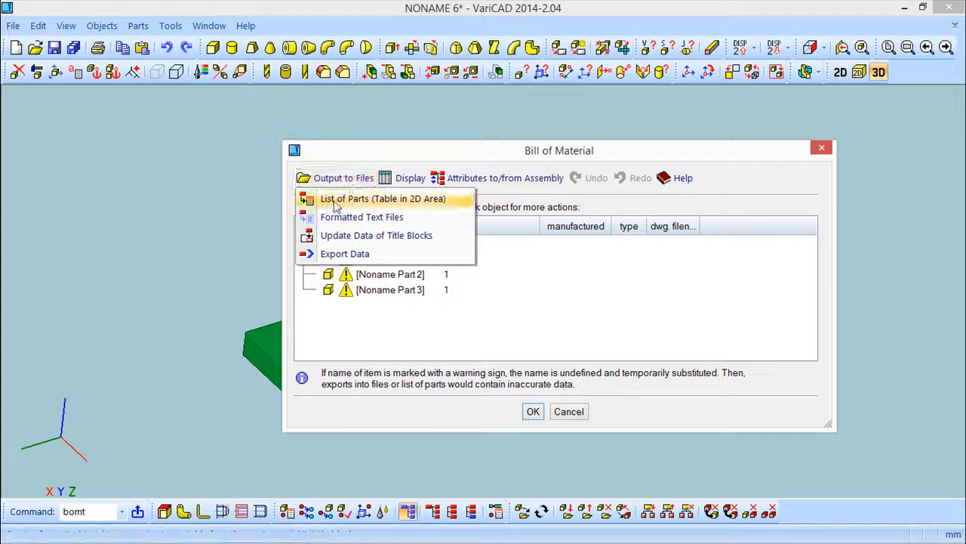
left_click(428, 200)
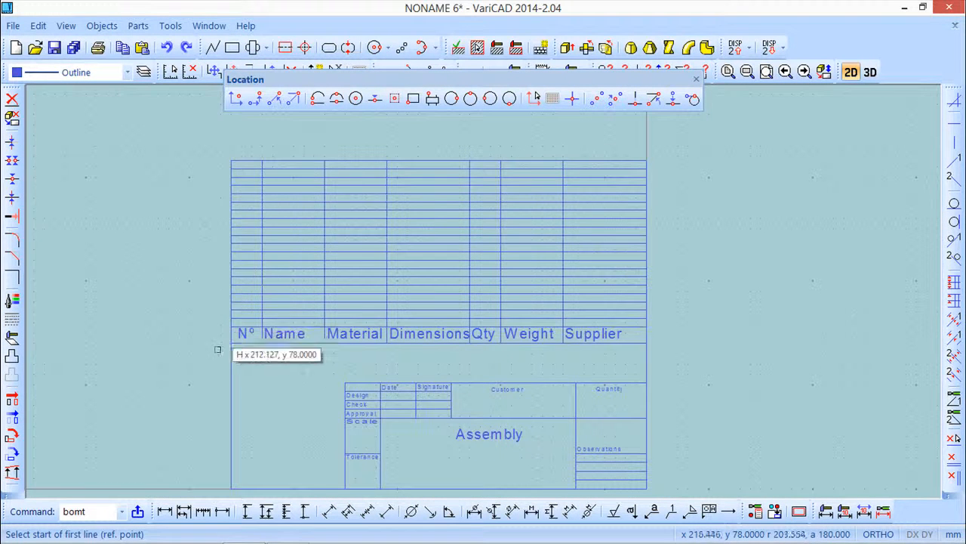
scroll(216, 351, "up", 2)
left_click(241, 307)
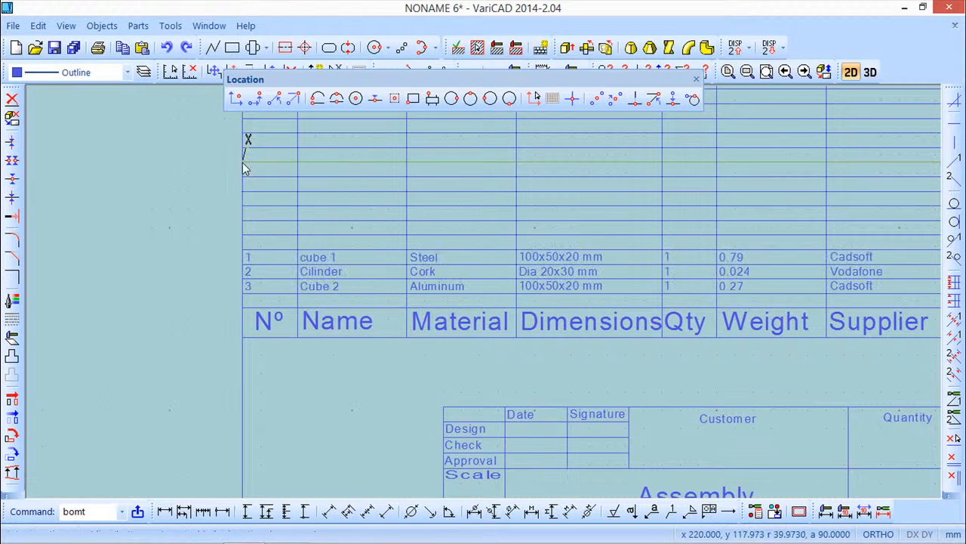
left_click(243, 163)
left_click(510, 217)
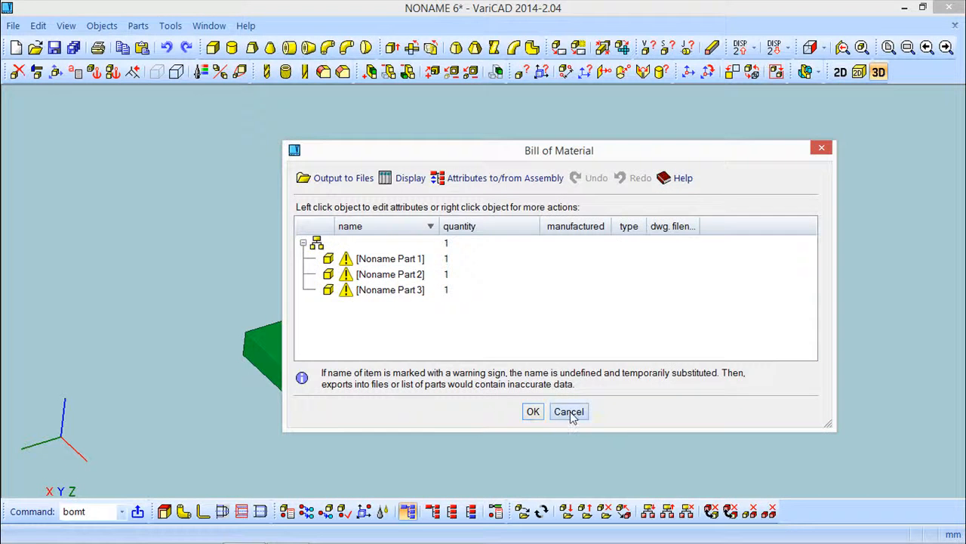
left_click(570, 412)
left_click(840, 72)
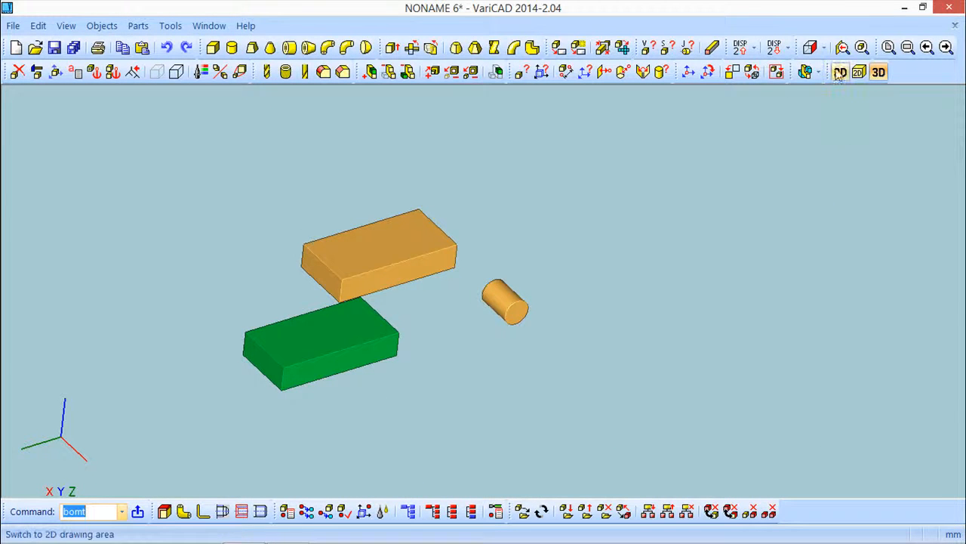
scroll(462, 322, "down", 1)
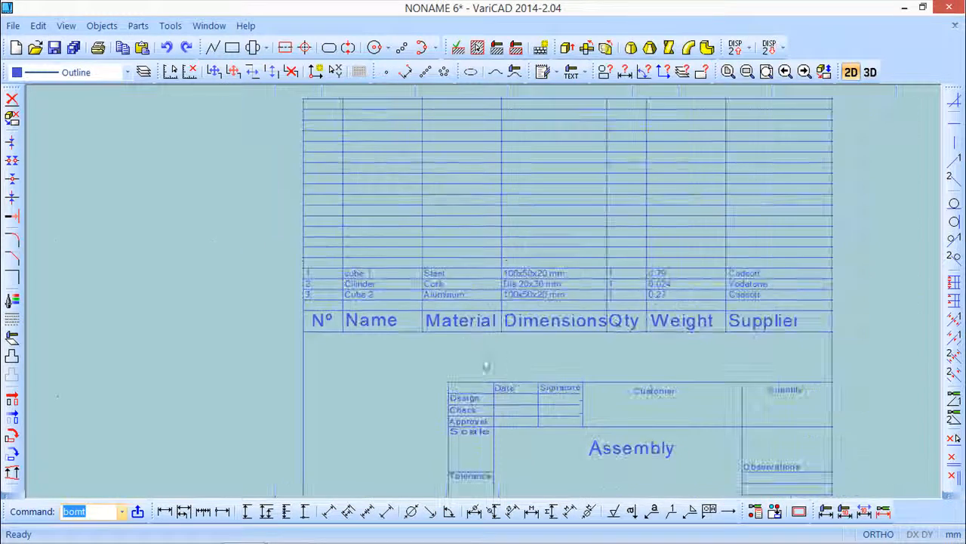
middle_click_drag(507, 362, 412, 342)
scroll(412, 342, "up", 1)
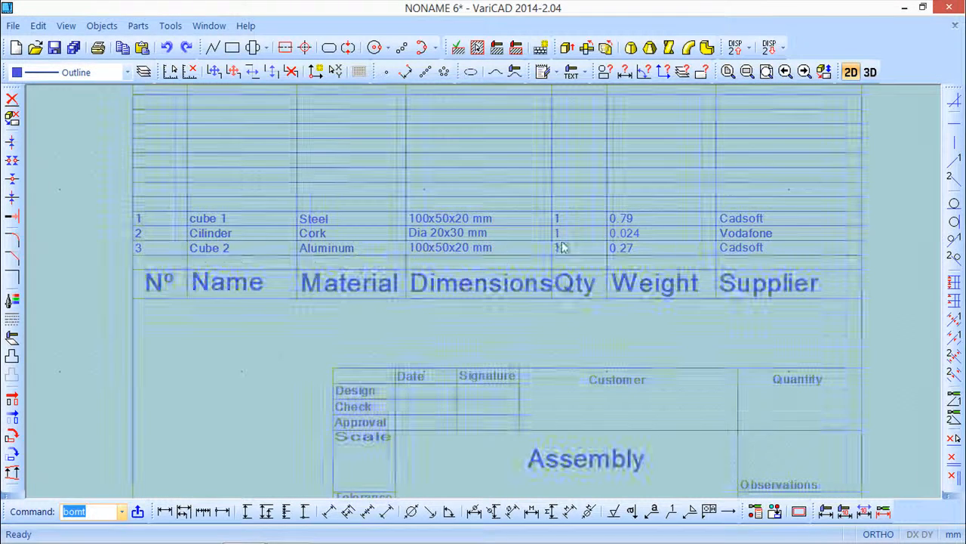
Return to the 3D model and create the complete-tree BOM, including unnamed parts, again
left_click(870, 72)
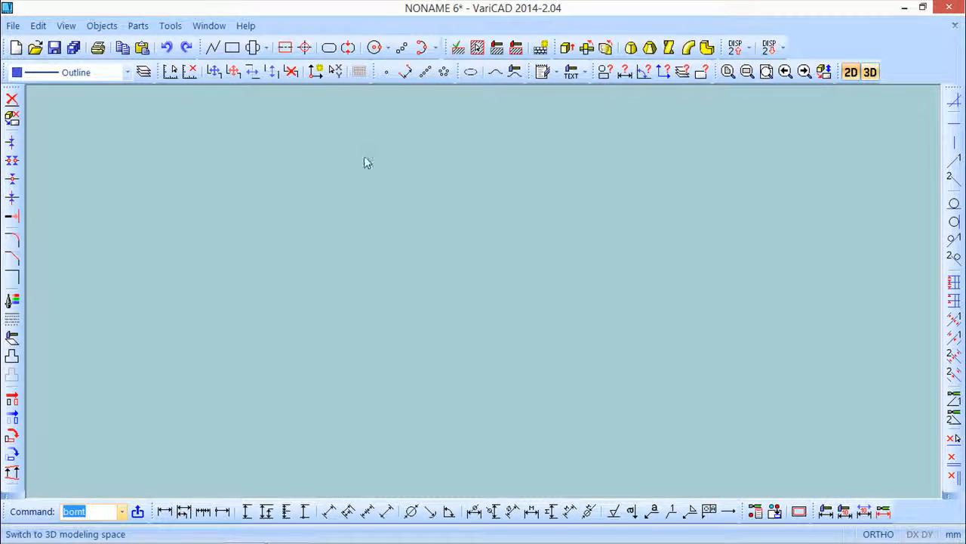
left_click(102, 26)
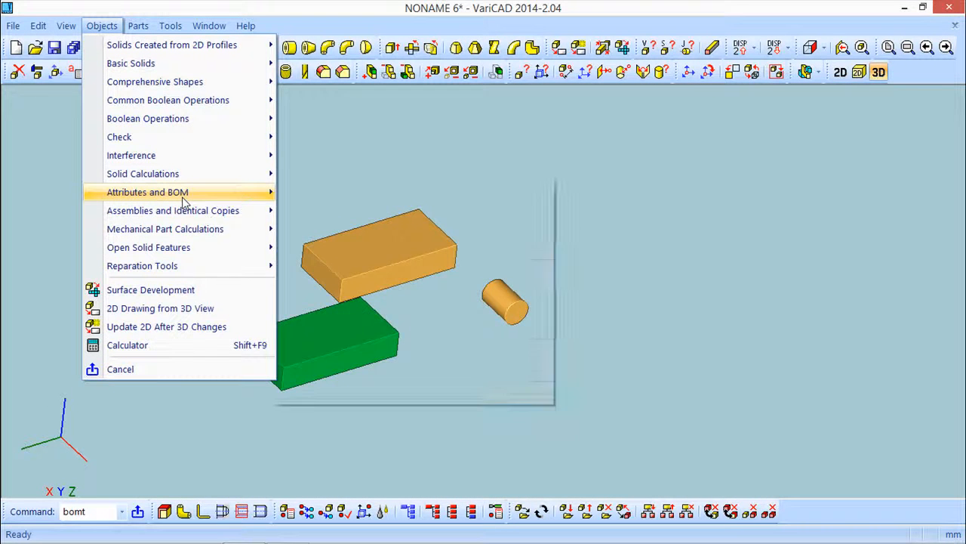
mouse_move(183, 198)
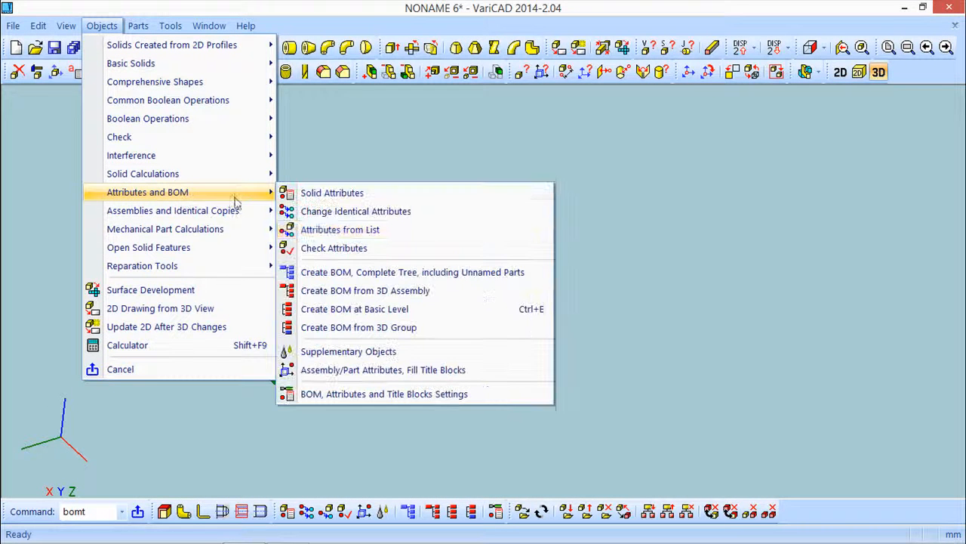
left_click(348, 272)
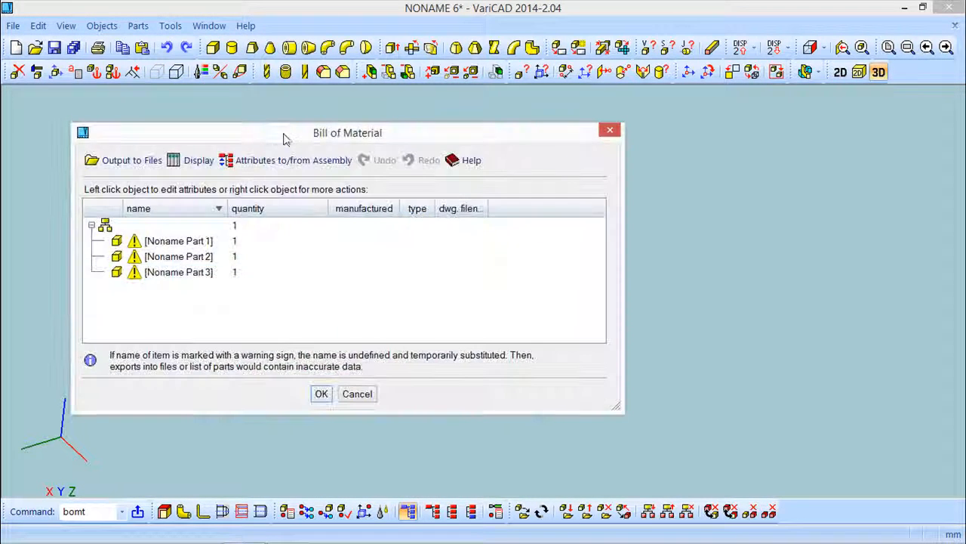
left_click_drag(296, 136, 476, 138)
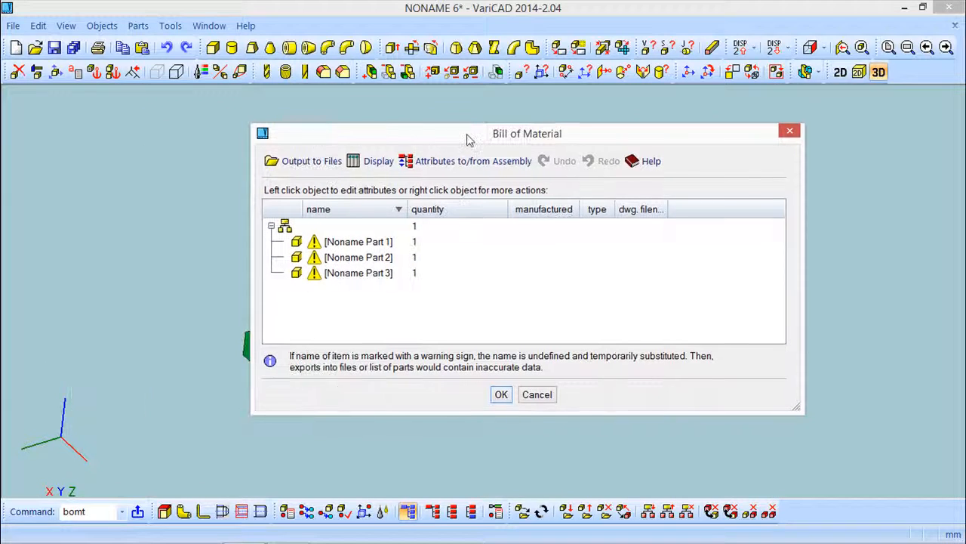
Output the BOM as a formatted text file named list_parts in the desktop's varicad folder
left_click(302, 162)
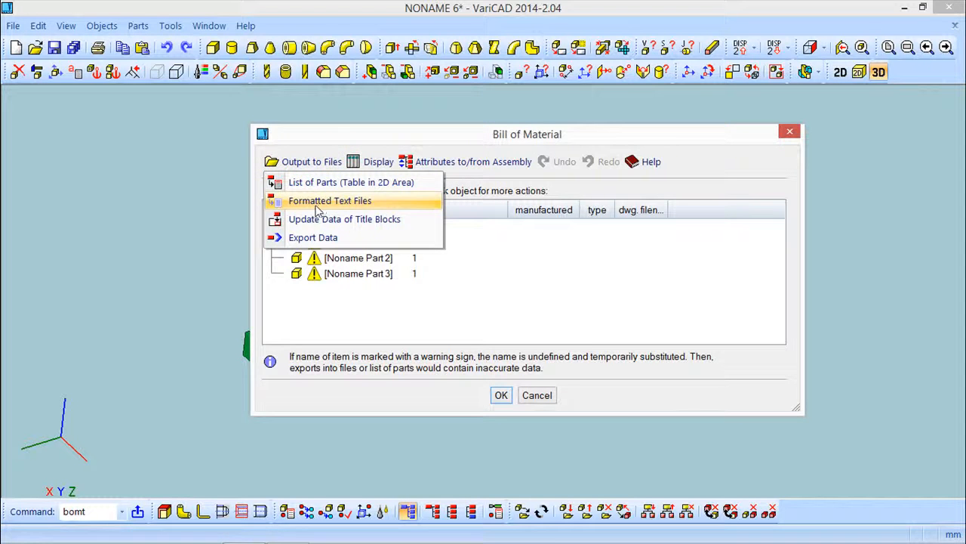
left_click(357, 209)
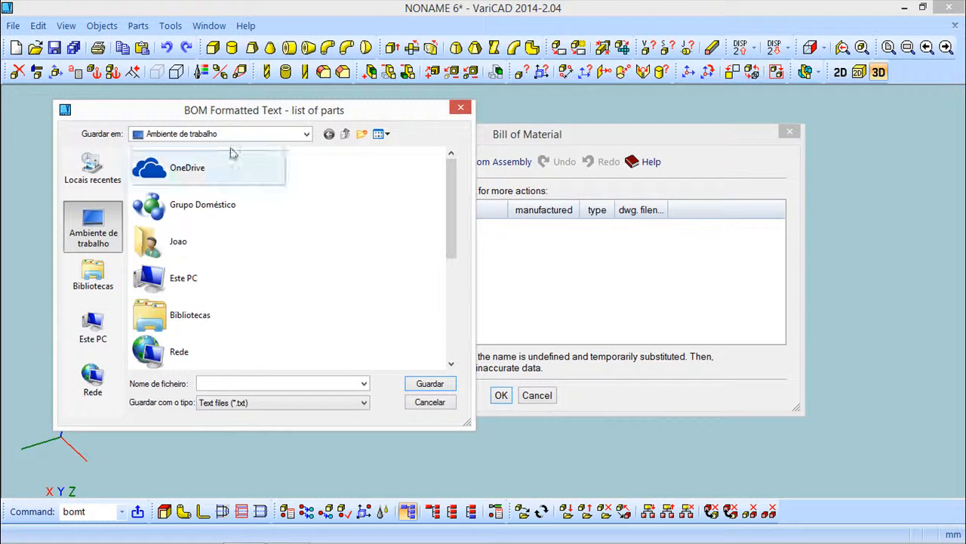
left_click_drag(451, 241, 452, 351)
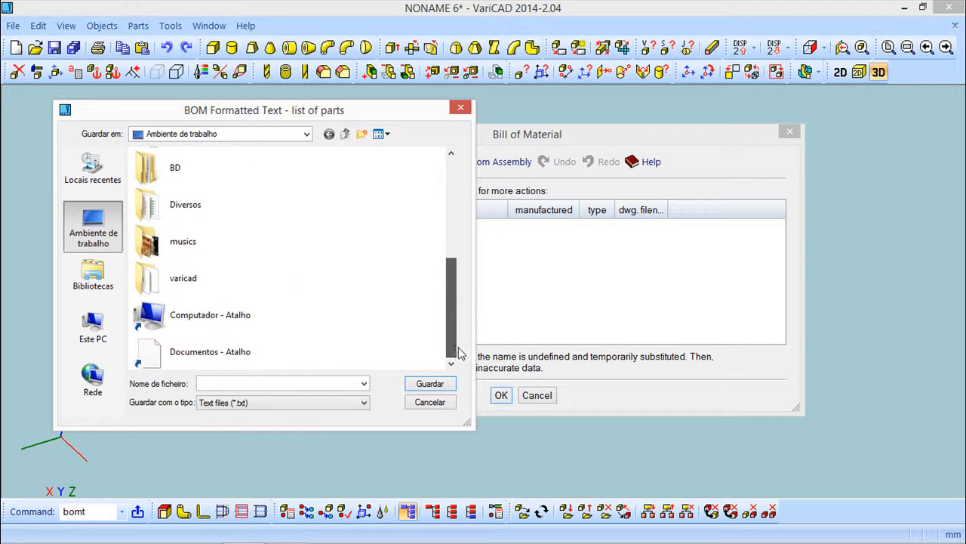
left_click(161, 277)
double_click(161, 277)
left_click(207, 382)
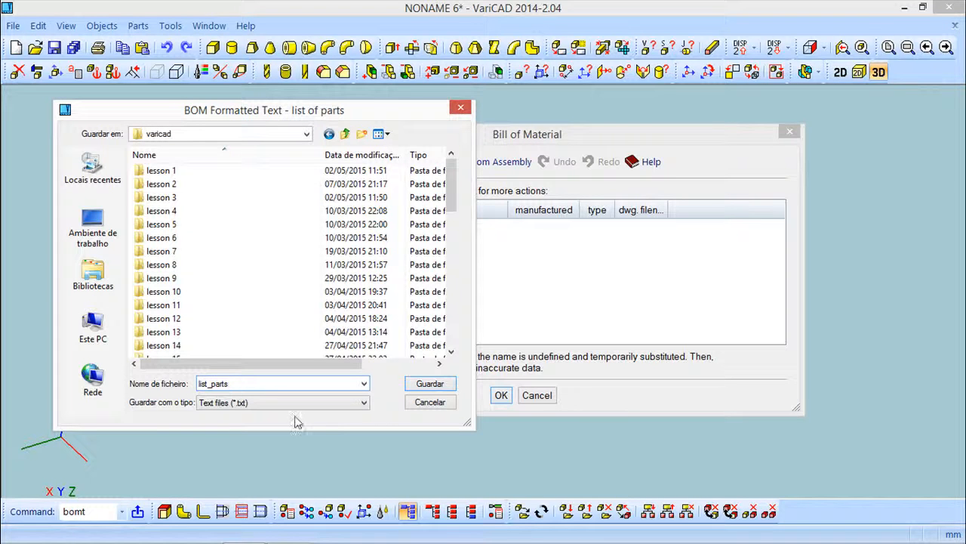
left_click(430, 383)
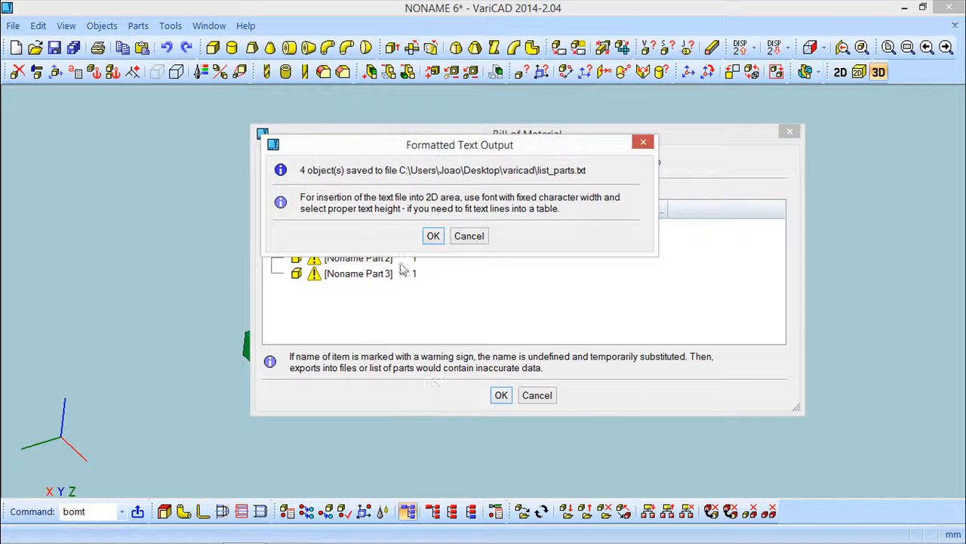
left_click(433, 236)
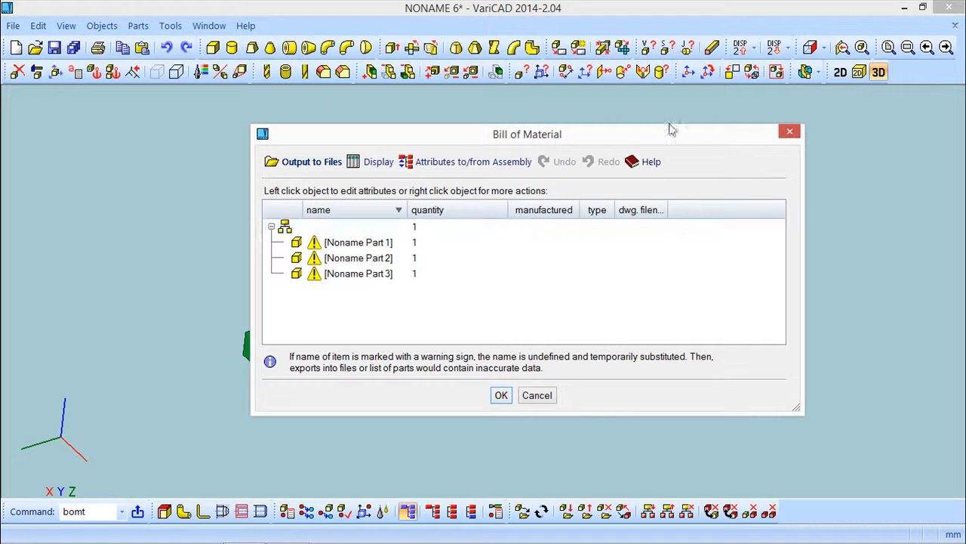
Open list_parts from the desktop's varicad folder in Notepad to review its rows, return to VariCAD and close the BOM
left_click(906, 9)
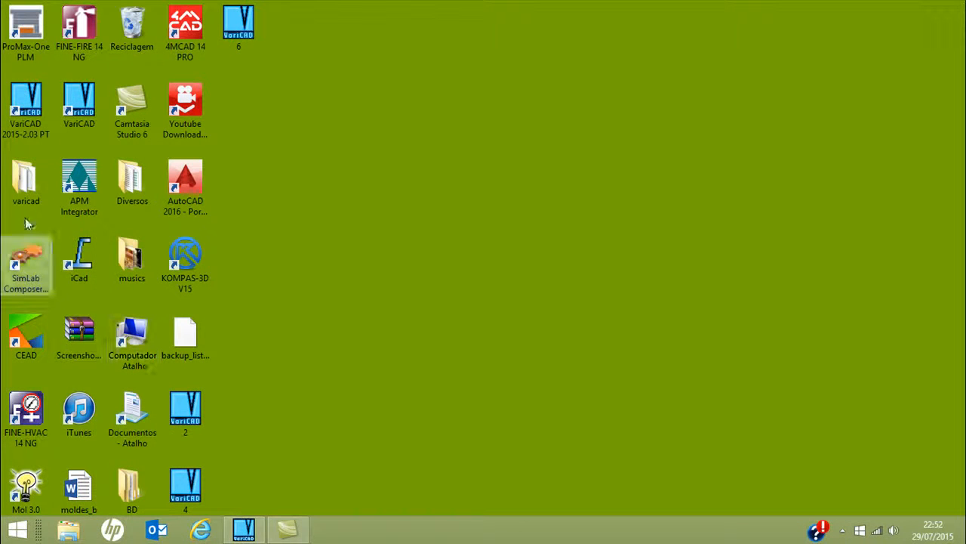
double_click(12, 187)
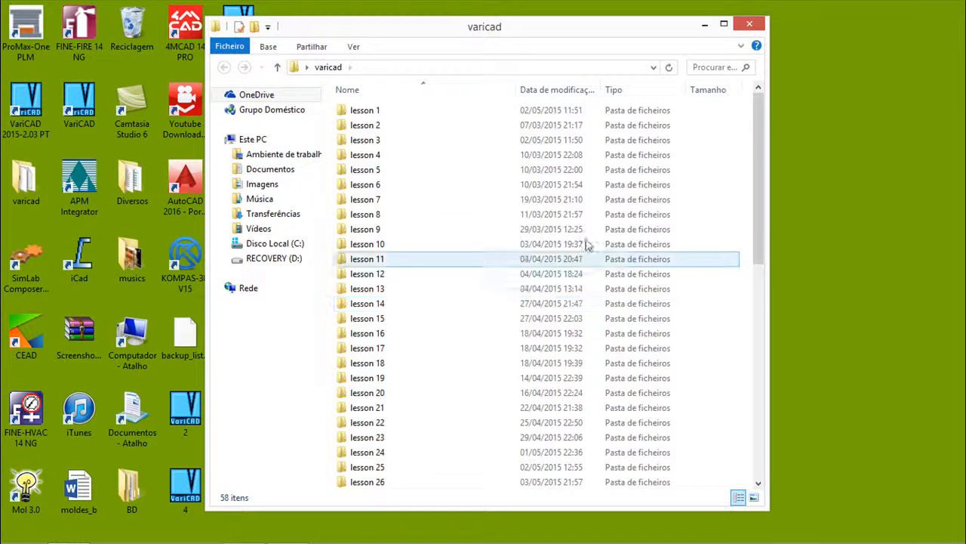
left_click_drag(758, 256, 746, 495)
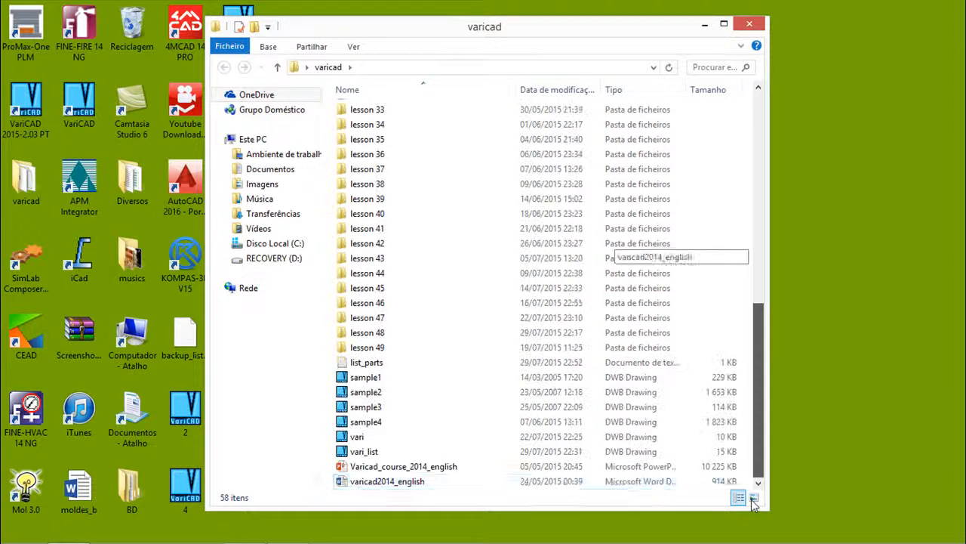
left_click(368, 361)
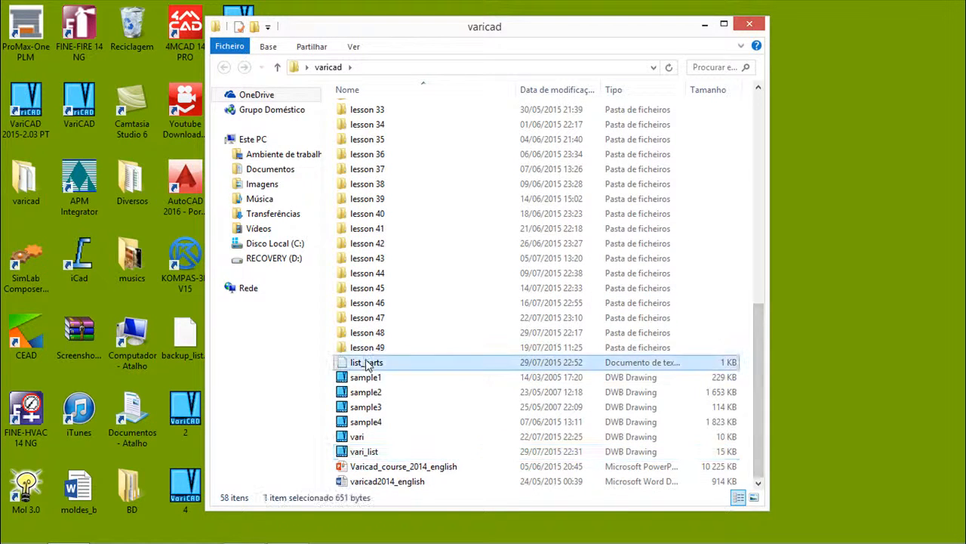
double_click(367, 360)
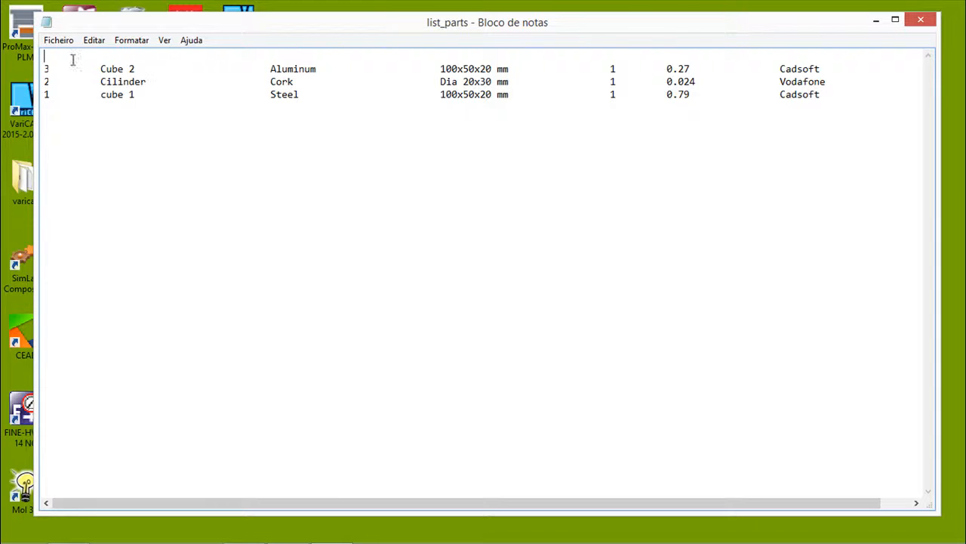
left_click(922, 20)
left_click(242, 531)
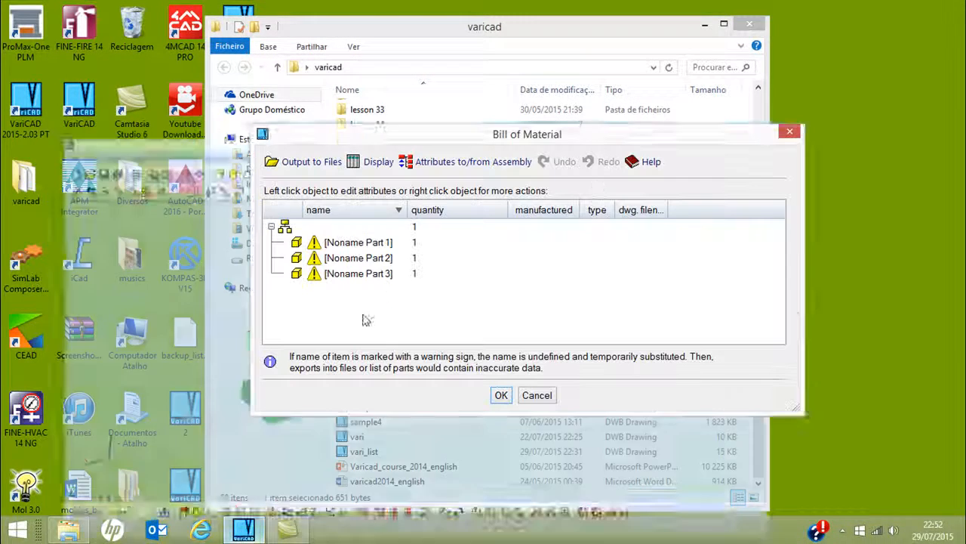
left_click(536, 397)
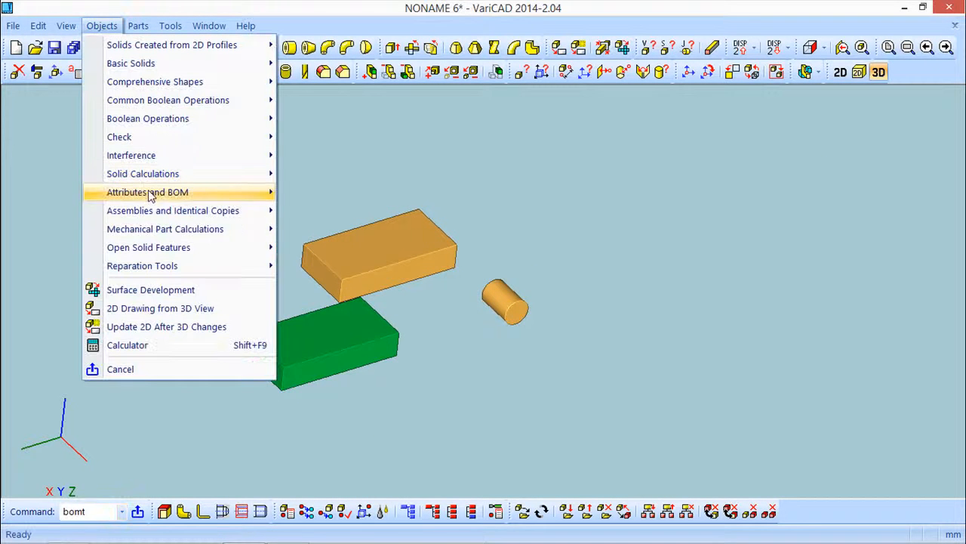
Examine the supplementary objects list and its display options, leaving it without adding an object
mouse_move(151, 193)
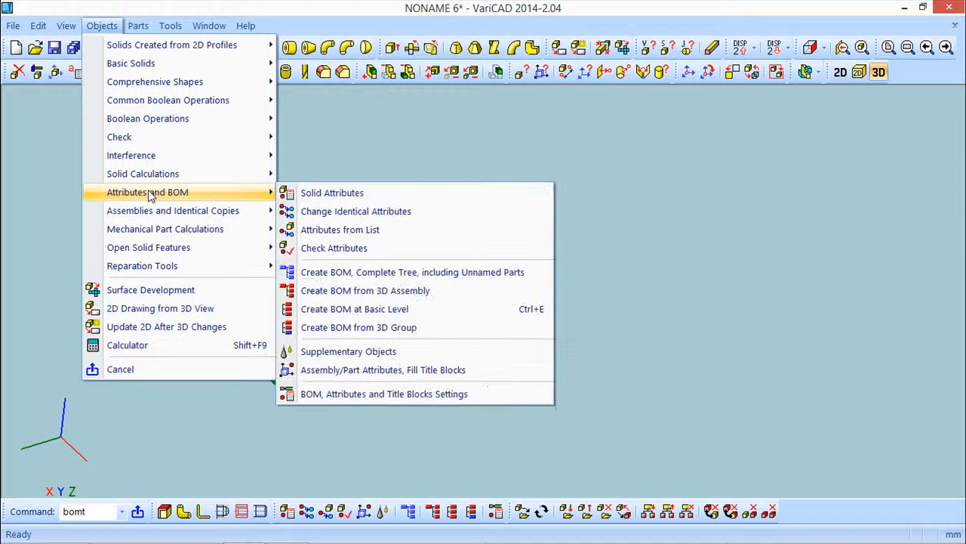
left_click(349, 352)
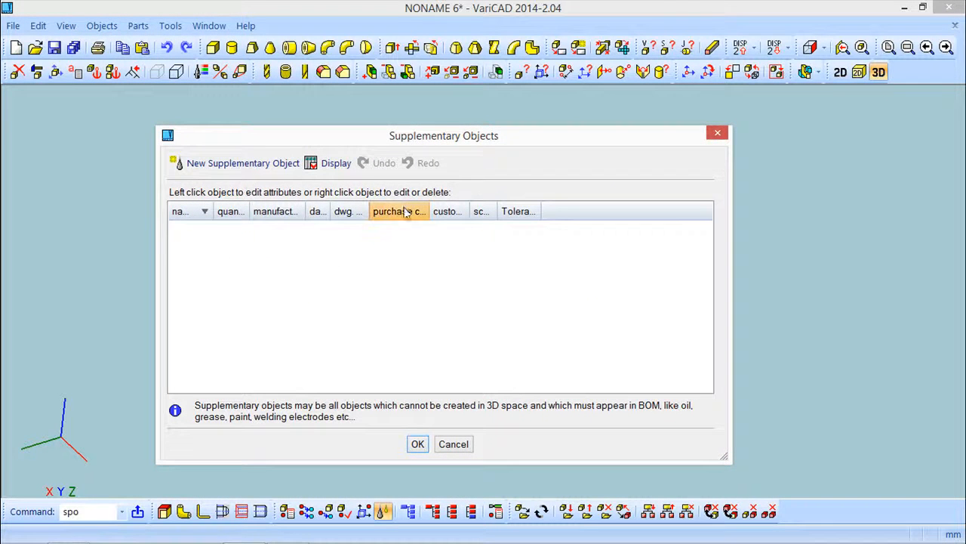
left_click(317, 165)
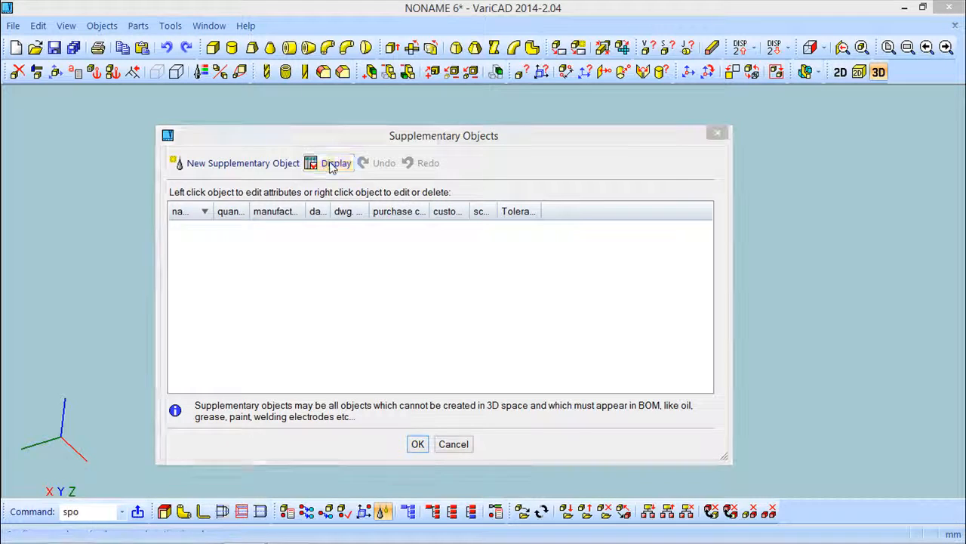
left_click(422, 143)
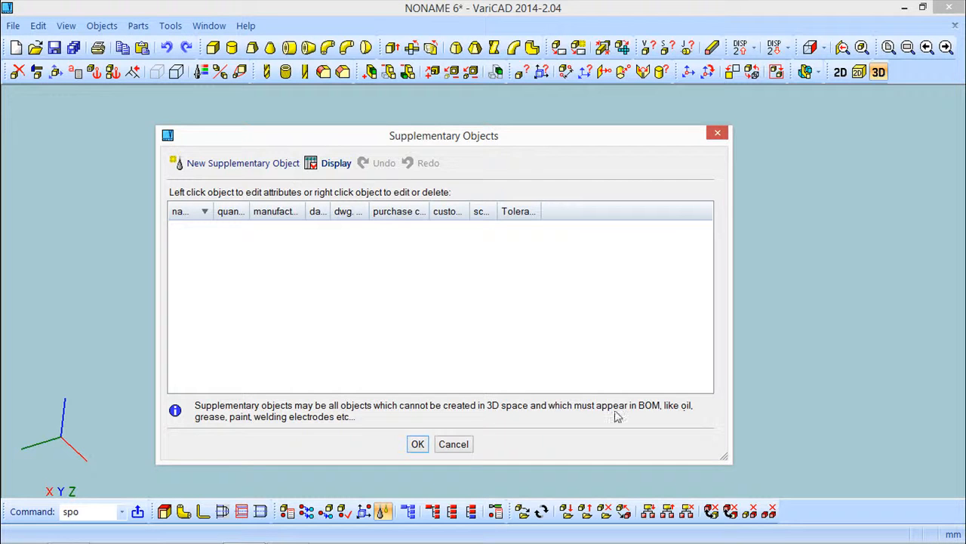
left_click(455, 444)
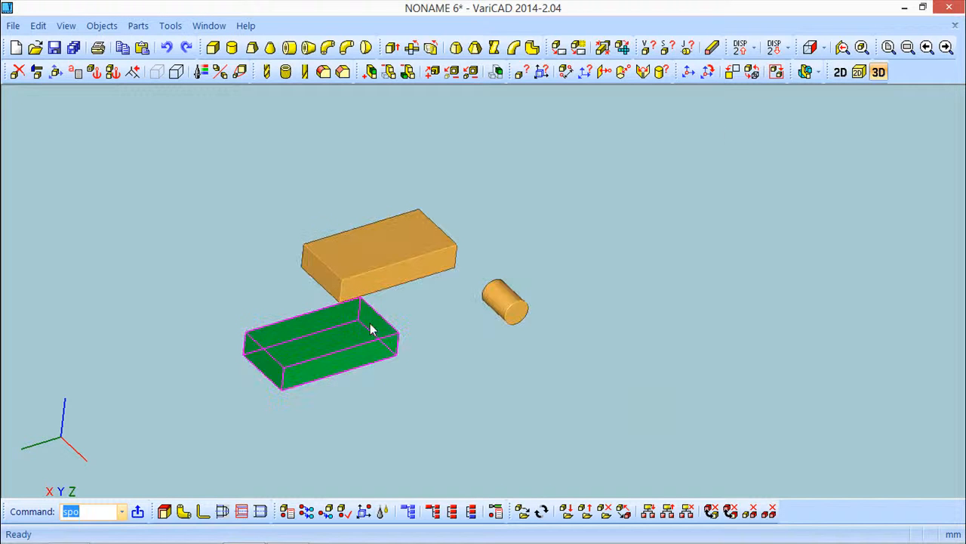
Switch from the 3D model to the 2D drawing and examine the filled parts list above the title block
middle_click_drag(474, 379, 410, 338)
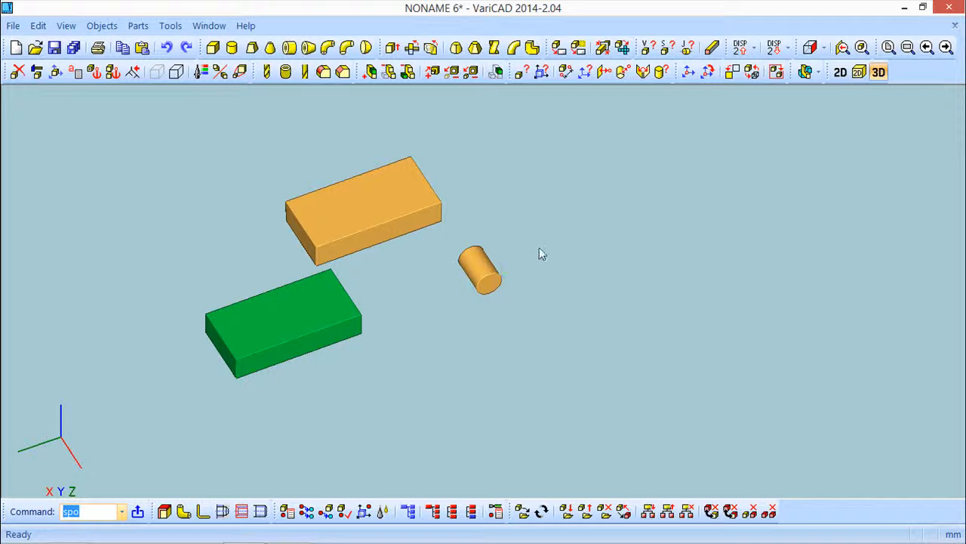
left_click(840, 72)
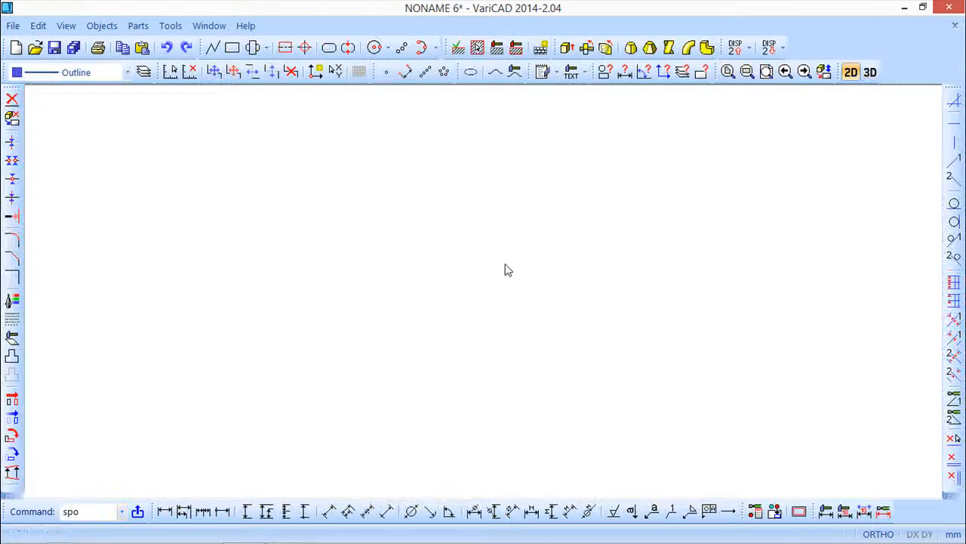
scroll(502, 281, "down", 5)
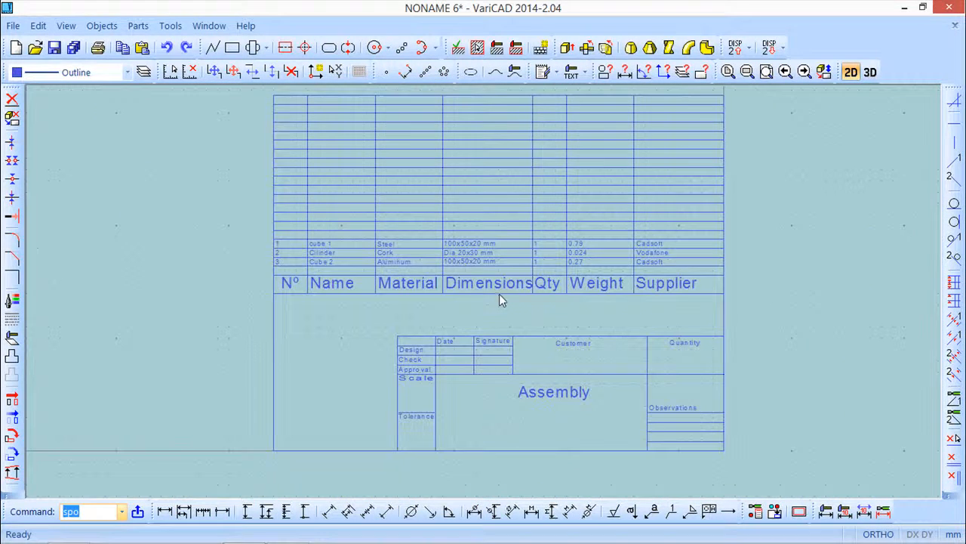
scroll(458, 324, "up", 4)
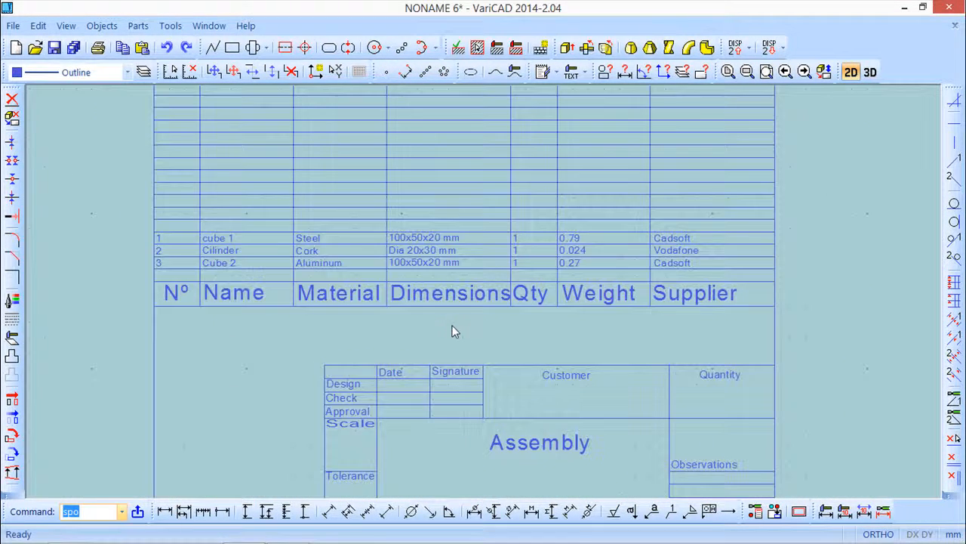
mouse_move(454, 332)
middle_mouse_down()
mouse_move(459, 310)
mouse_move(486, 290)
middle_mouse_up()
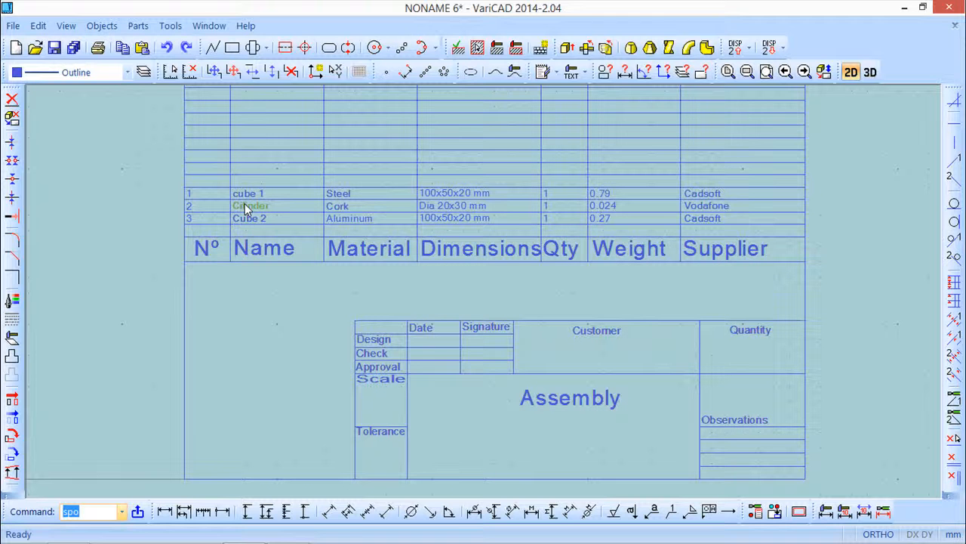
scroll(357, 211, "down", 2)
mouse_move(378, 185)
middle_mouse_down()
mouse_move(350, 243)
mouse_move(468, 237)
mouse_move(453, 194)
middle_mouse_up()
scroll(463, 243, "up", 2)
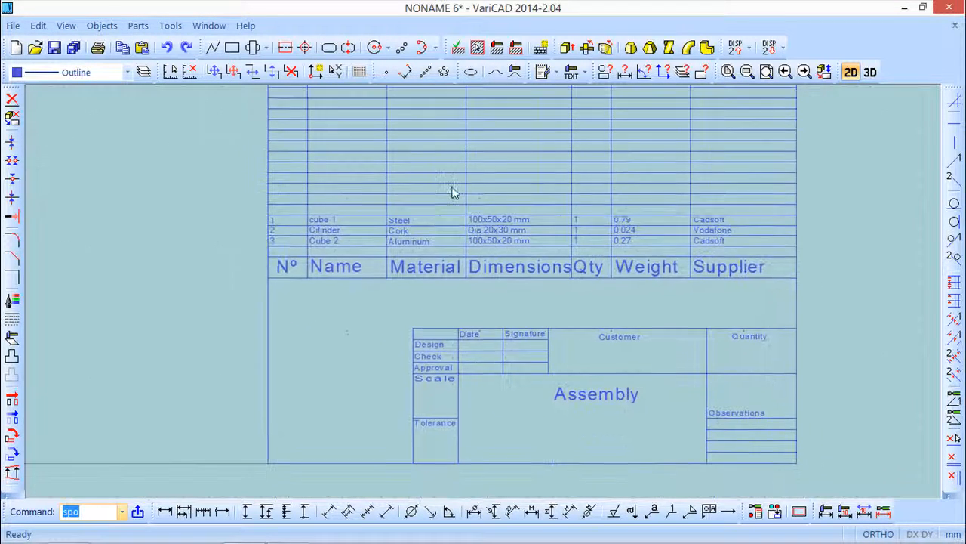